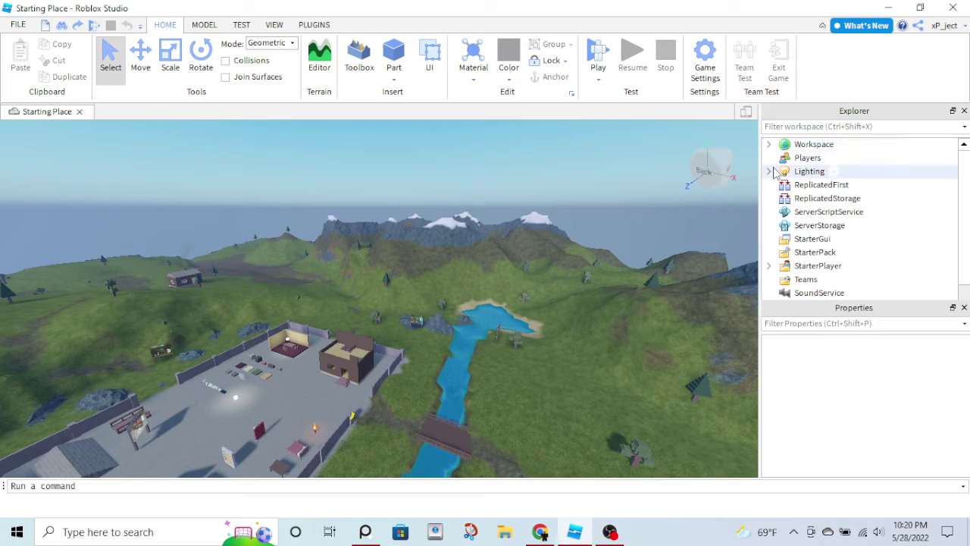
# Delete the Atmosphere, Sky, Bloom, DepthOfField and SunRays objects from Lighting.
pyautogui.click(769, 171)
pyautogui.click(828, 185)
pyautogui.keyDown('shift'); pyautogui.click(823, 239); pyautogui.keyUp('shift')
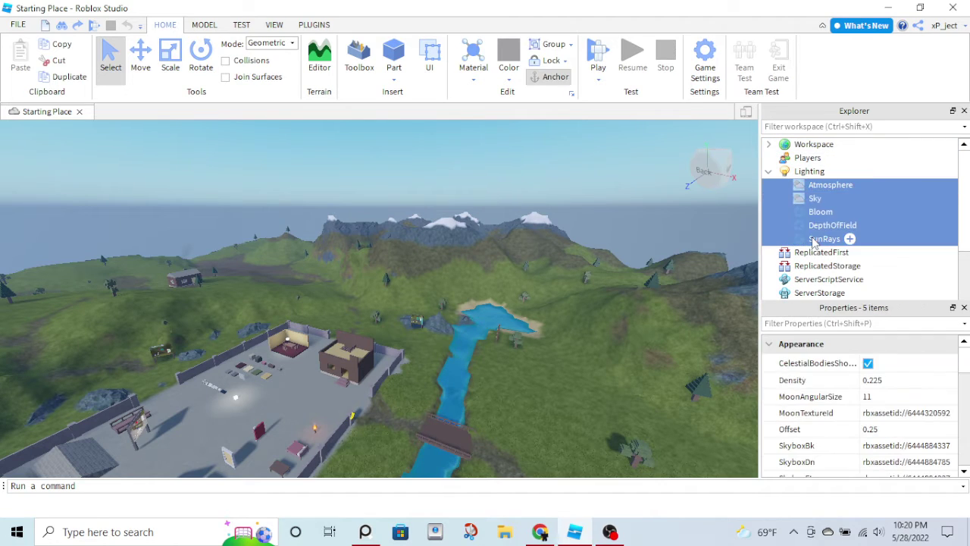
pyautogui.rightClick(824, 238)
pyautogui.click(804, 71)
# Set the Grass material color of the workspace's Terrain to [111, 127, 72].
pyautogui.scroll(6, 398, 300)
pyautogui.moveTo(406, 297); pyautogui.dragTo(398, 300, button='right')
pyautogui.scroll(-5, 398, 299)
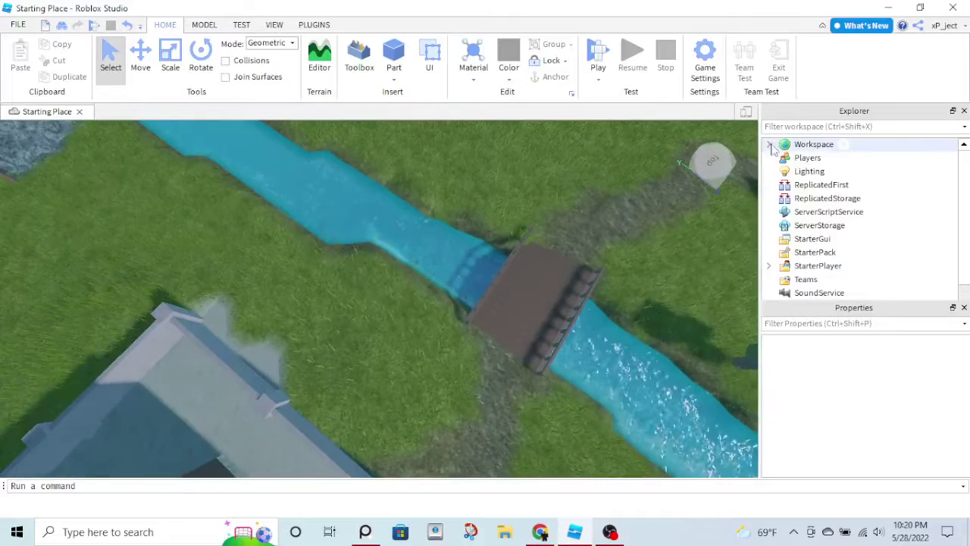
pyautogui.click(769, 144)
pyautogui.click(787, 174)
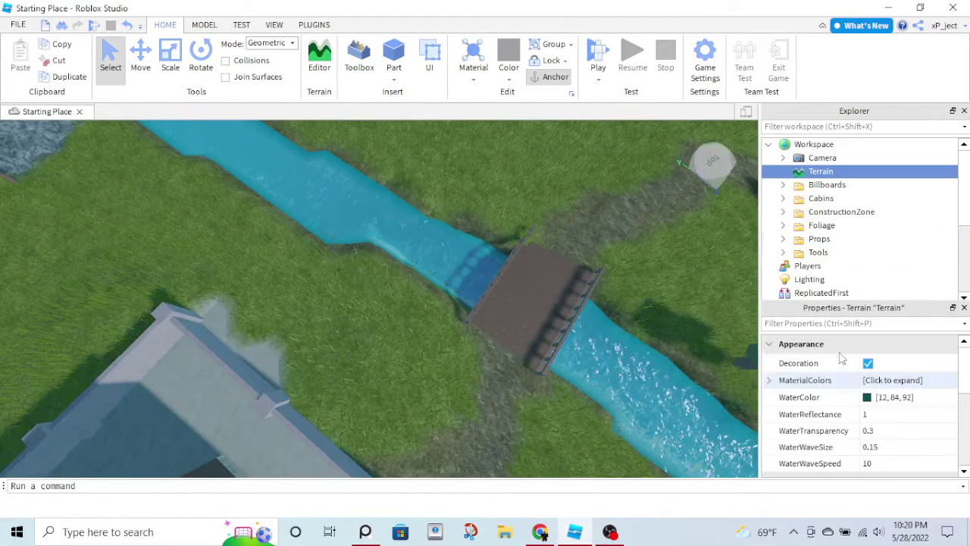
pyautogui.click(770, 379)
pyautogui.scroll(-3, 834, 410)
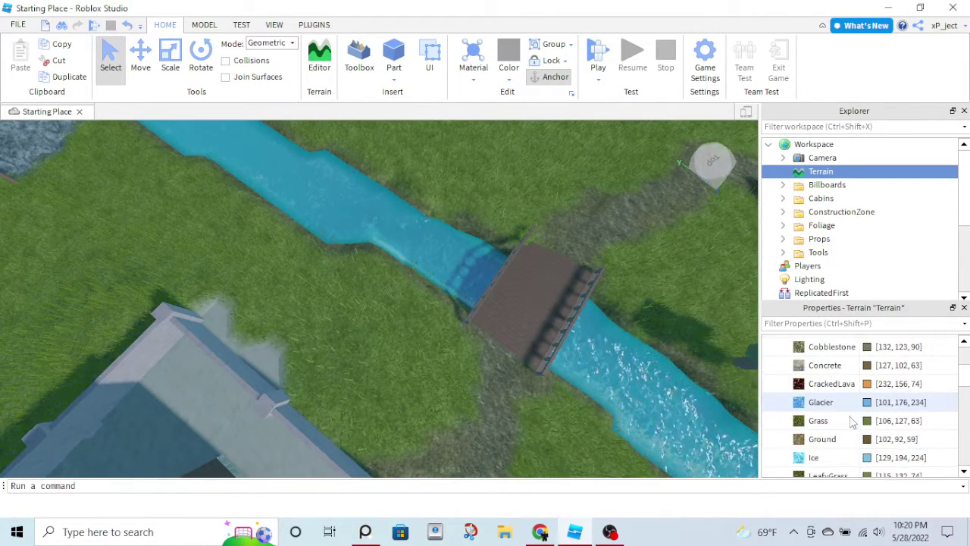
pyautogui.click(867, 421)
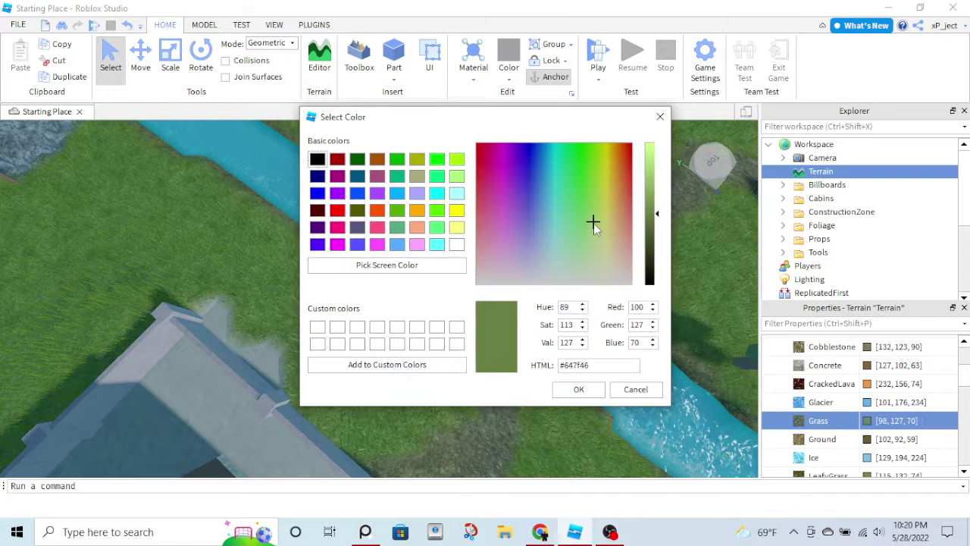
pyautogui.moveTo(593, 223); pyautogui.dragTo(588, 227)
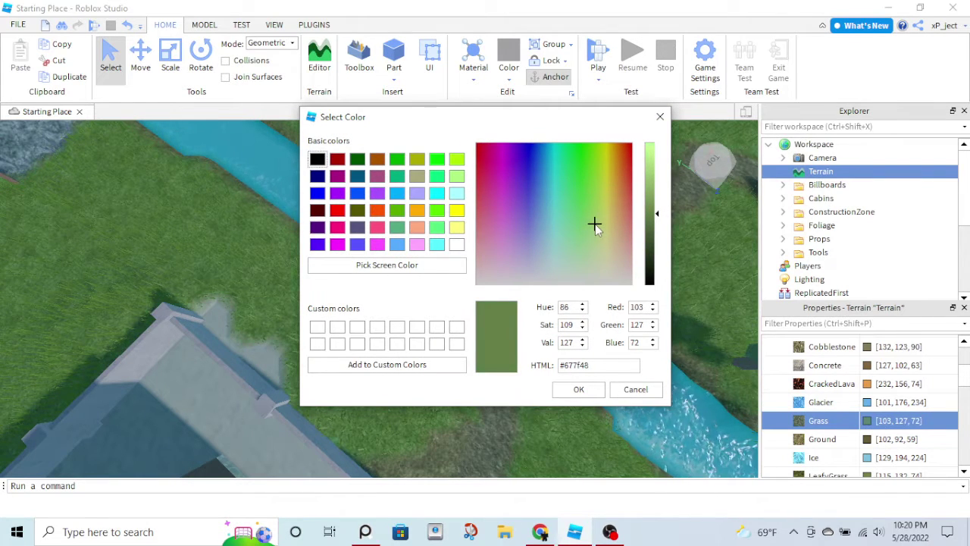
pyautogui.click(578, 389)
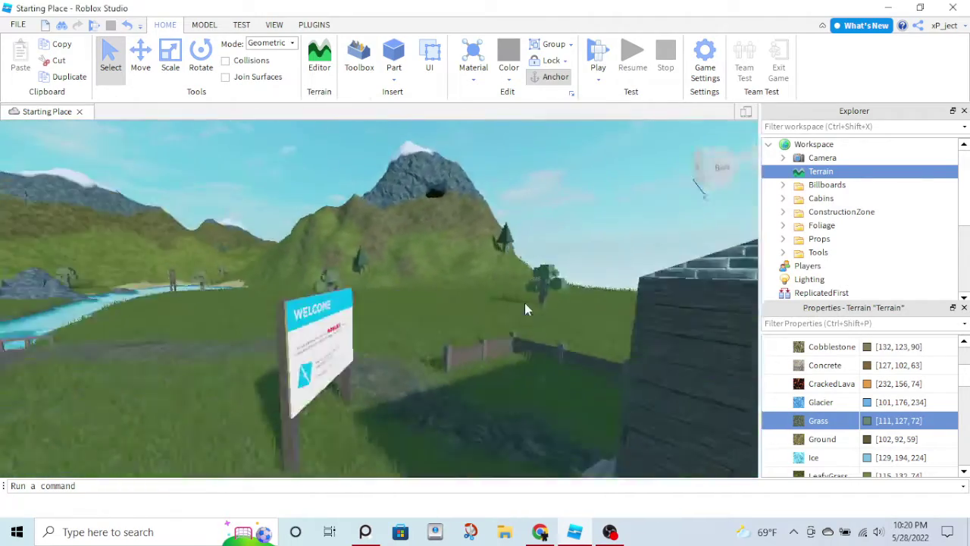
# Set the Terrain's LeafyGrass material color to [113, 132, 82].
pyautogui.moveTo(525, 302); pyautogui.dragTo(525, 303, button='right')
pyautogui.scroll(-1, 525, 303)
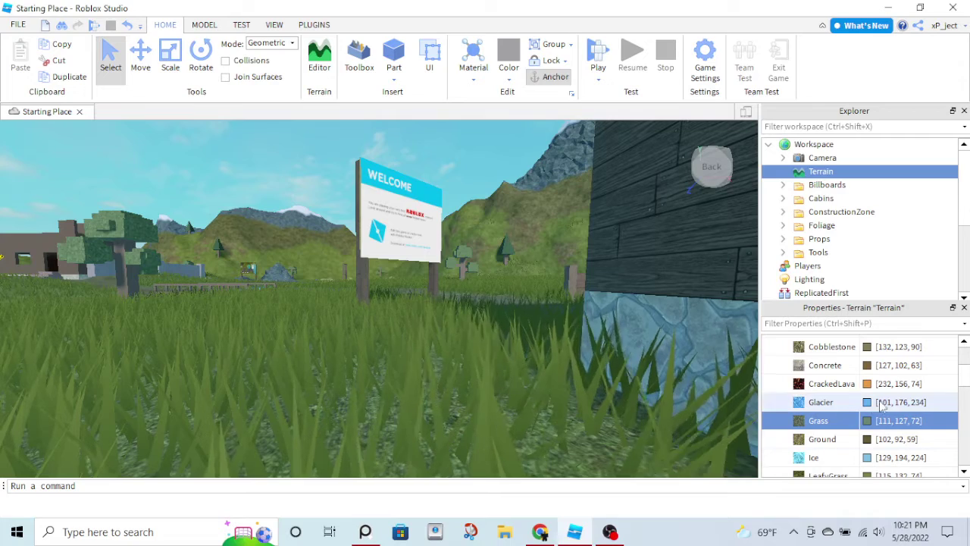
pyautogui.scroll(-3, 872, 417)
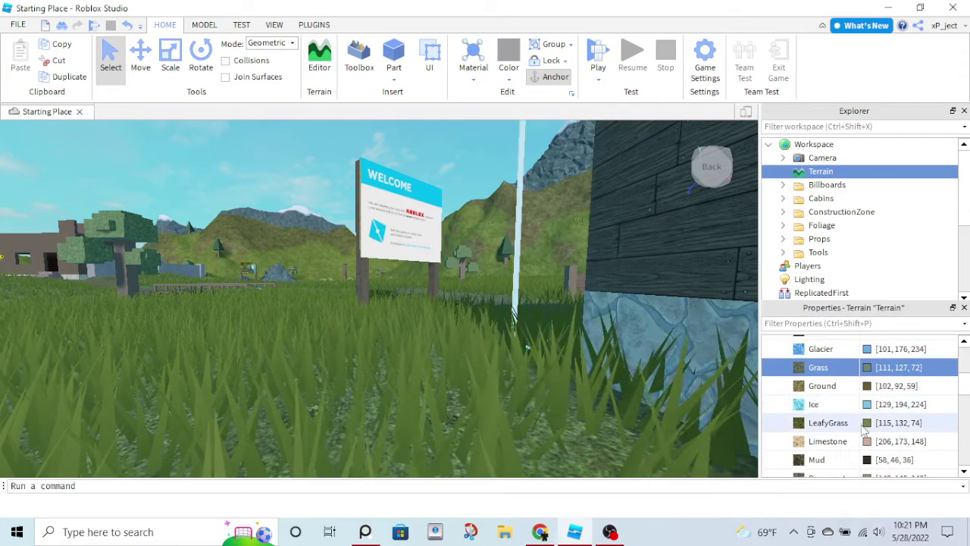
pyautogui.click(868, 423)
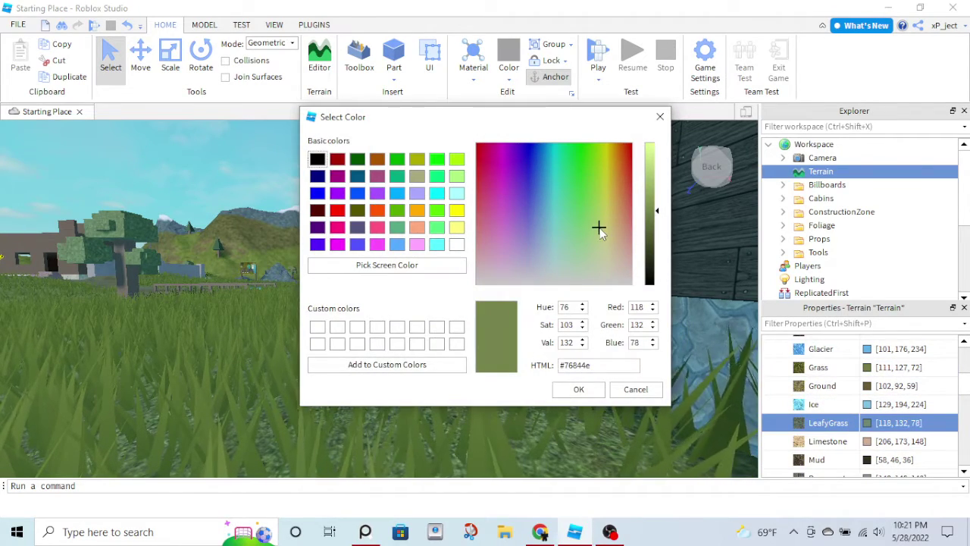
pyautogui.click(577, 394)
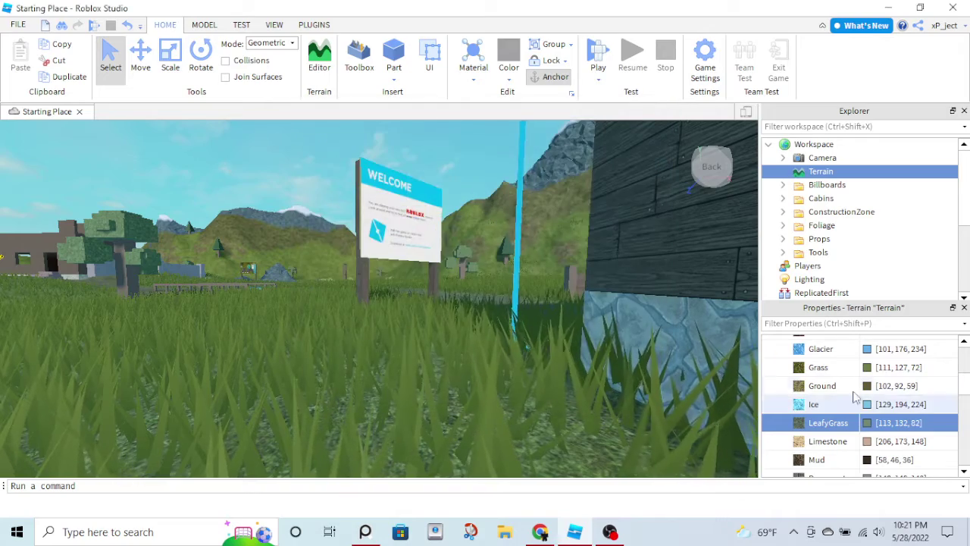
pyautogui.scroll(3, 535, 345)
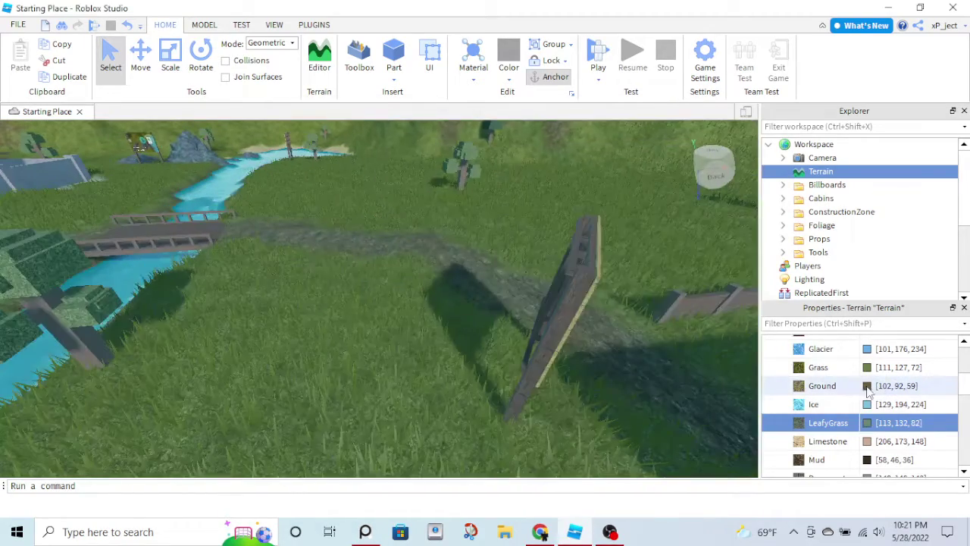
pyautogui.click(867, 386)
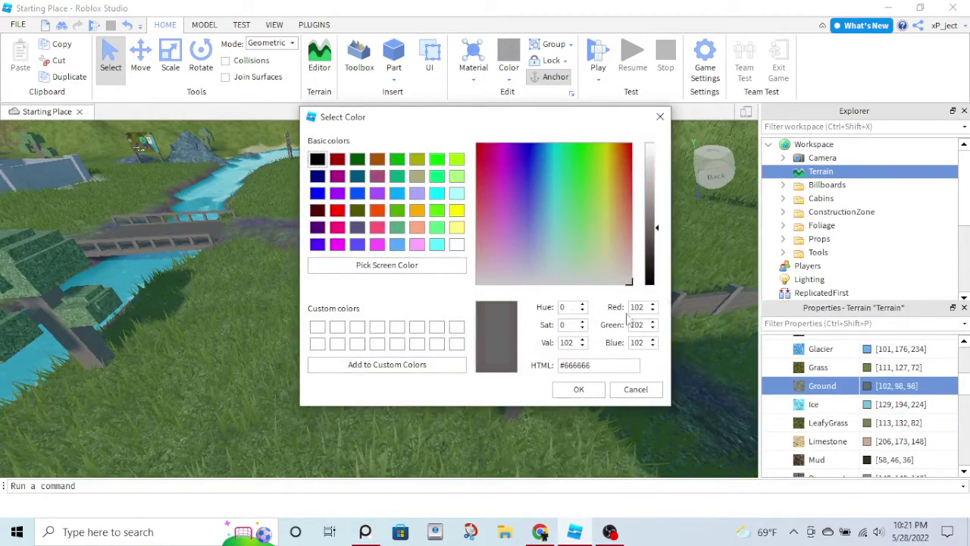
pyautogui.click(578, 203)
pyautogui.moveTo(613, 289); pyautogui.dragTo(579, 290)
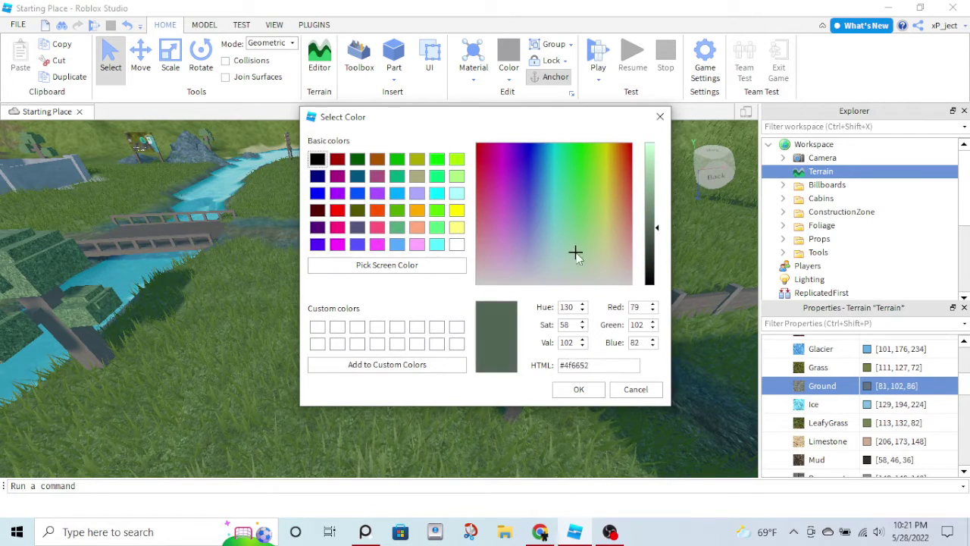
pyautogui.click(625, 392)
# Darken the Terrain's Ground material color to [75, 67, 43].
pyautogui.click(868, 387)
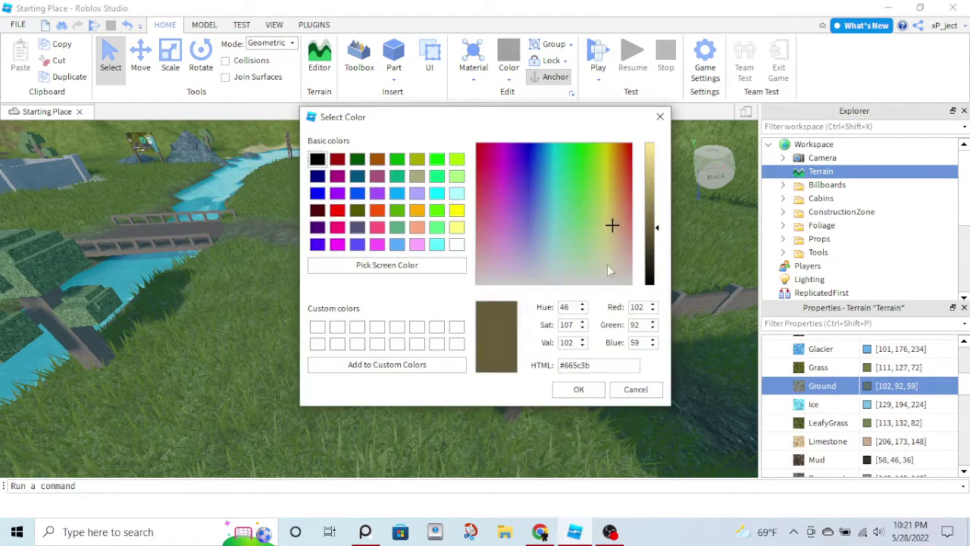
pyautogui.click(649, 247)
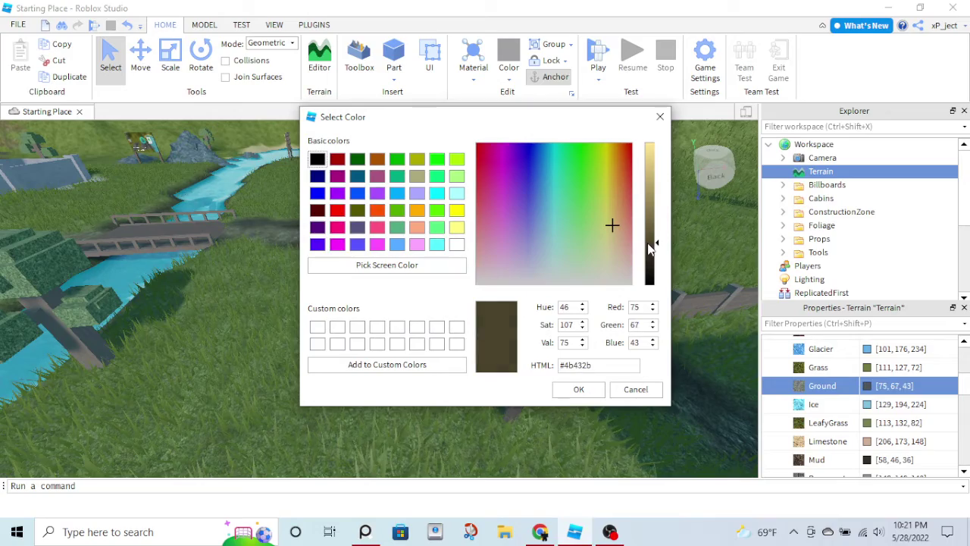
pyautogui.click(590, 387)
pyautogui.moveTo(549, 361); pyautogui.dragTo(549, 361, button='right')
pyautogui.press('s')
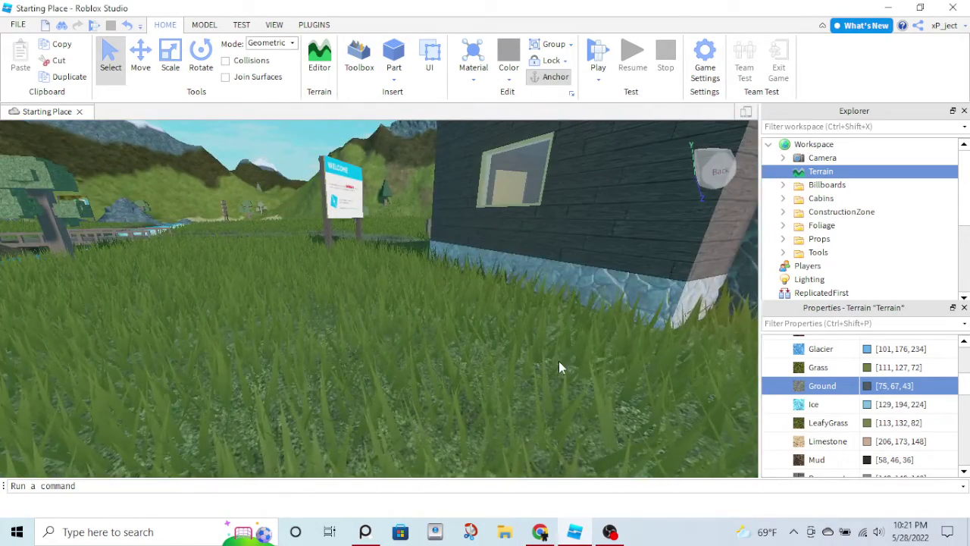
pyautogui.press('w')
pyautogui.moveTo(564, 327); pyautogui.dragTo(557, 325, button='right')
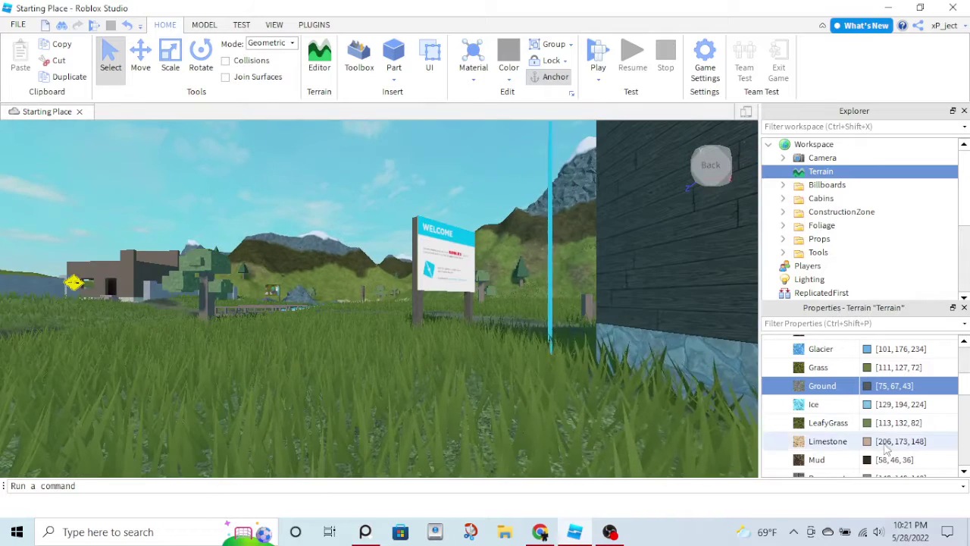
pyautogui.click(867, 423)
pyautogui.moveTo(548, 224); pyautogui.dragTo(464, 319)
pyautogui.click(637, 390)
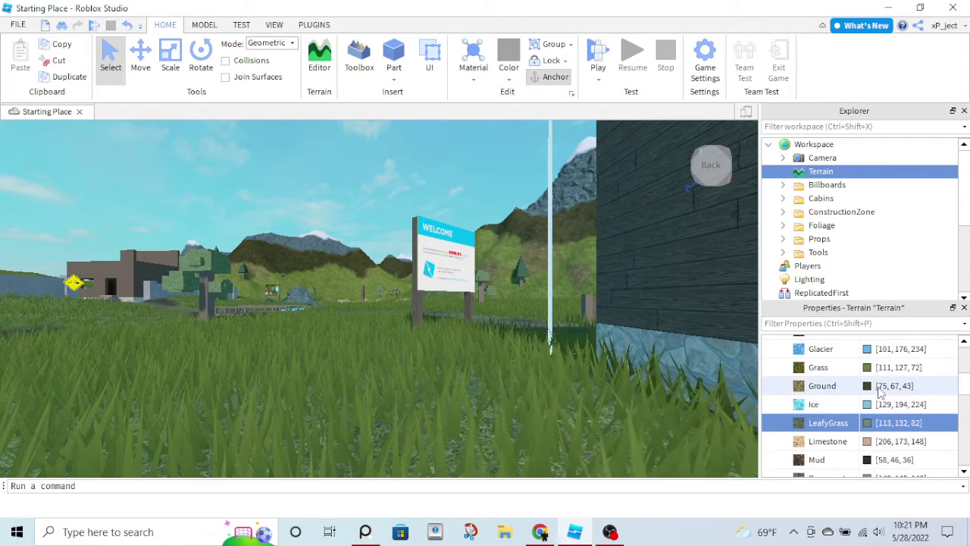
pyautogui.scroll(-2, 879, 390)
pyautogui.click(879, 406)
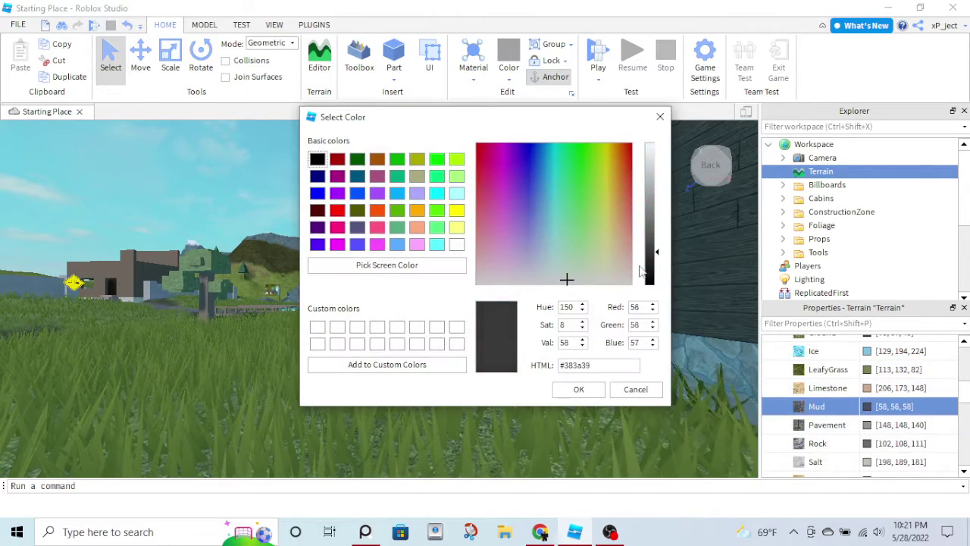
pyautogui.moveTo(640, 267); pyautogui.dragTo(525, 286)
pyautogui.click(635, 390)
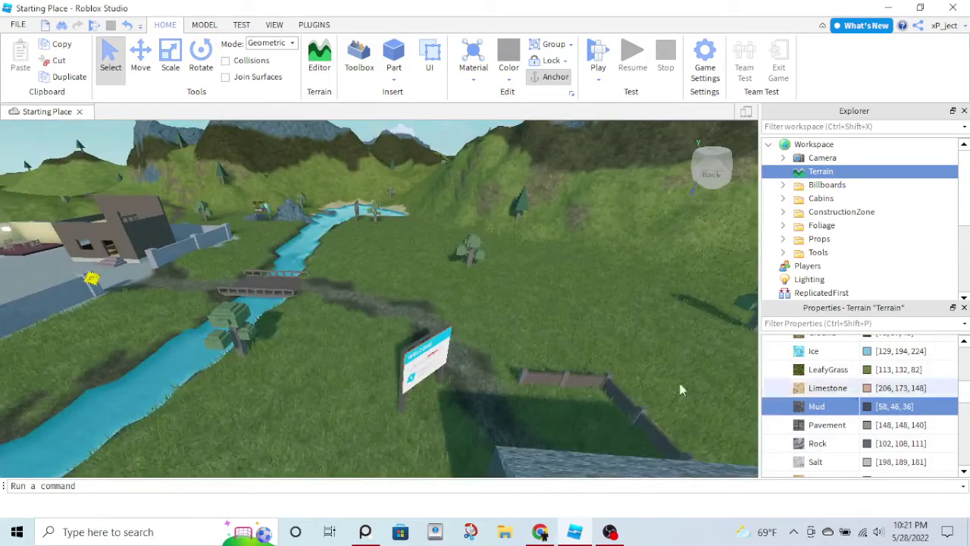
# Set the Editor Quality Level in the Studio rendering settings to Level 21.
pyautogui.scroll(3, 608, 367)
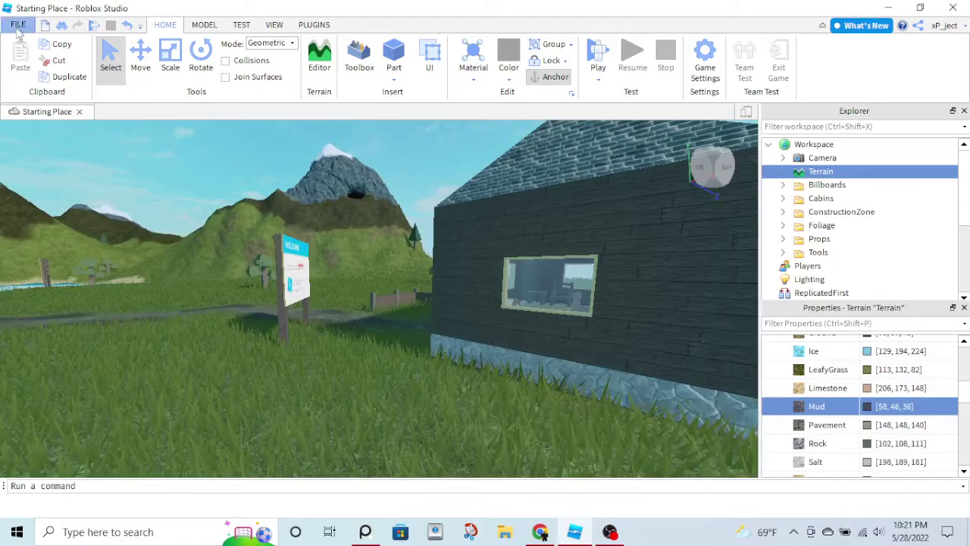
pyautogui.click(18, 24)
pyautogui.click(60, 250)
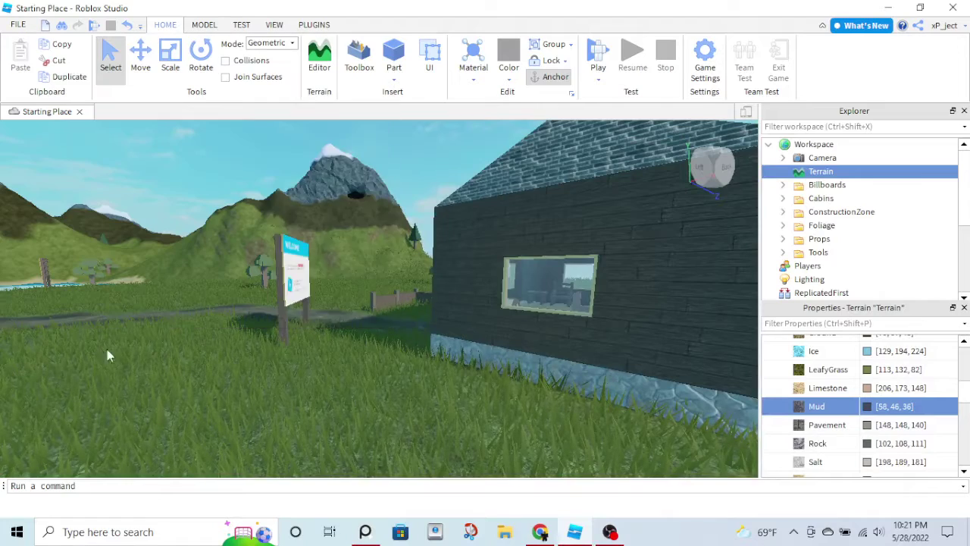
pyautogui.click(293, 252)
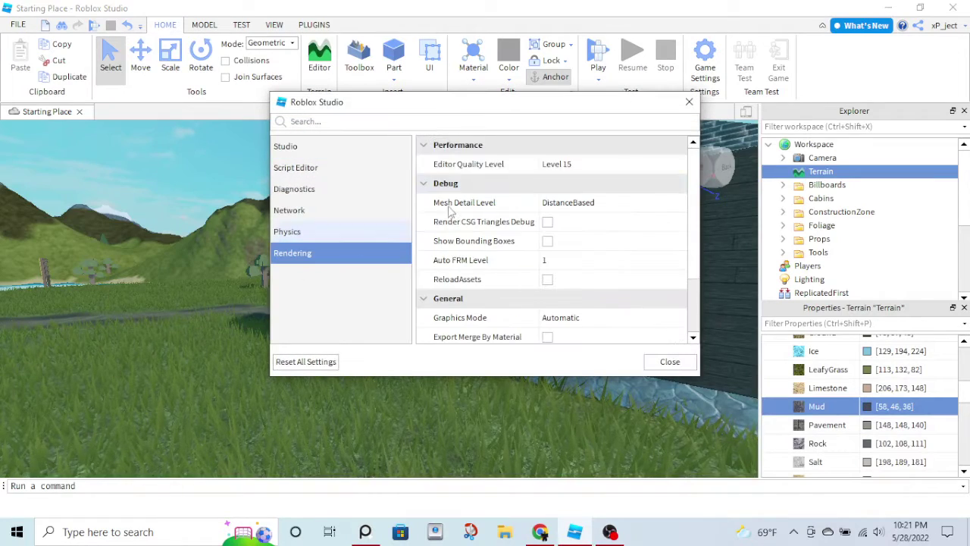
pyautogui.click(596, 163)
pyautogui.click(584, 269)
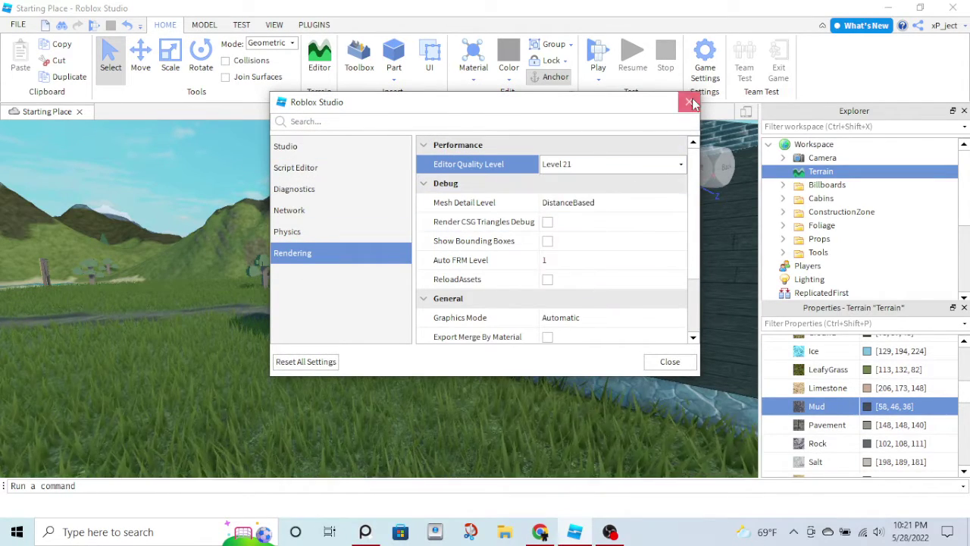
pyautogui.click(689, 100)
# Set the ClockTime of Lighting to 17.
pyautogui.press('w')
pyautogui.moveTo(592, 315)
pyautogui.mouseDown(button='right')
pyautogui.moveTo(584, 314)
pyautogui.moveTo(593, 316)
pyautogui.mouseUp(button='right')
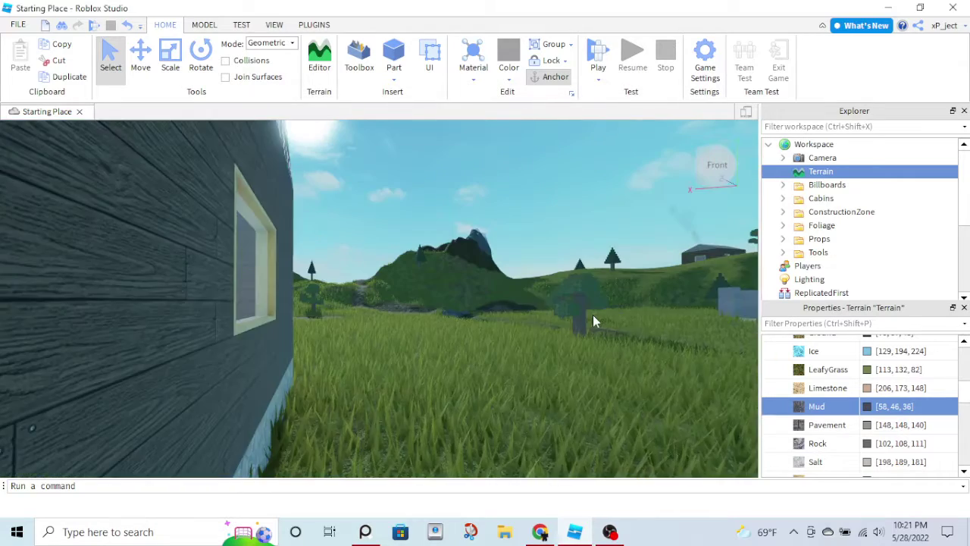
pyautogui.press('e')
pyautogui.click(768, 144)
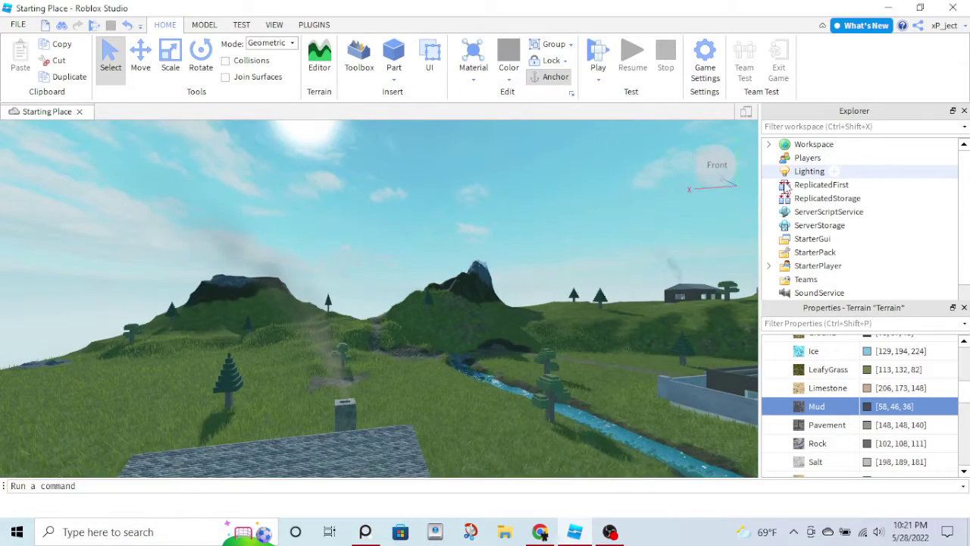
pyautogui.click(809, 171)
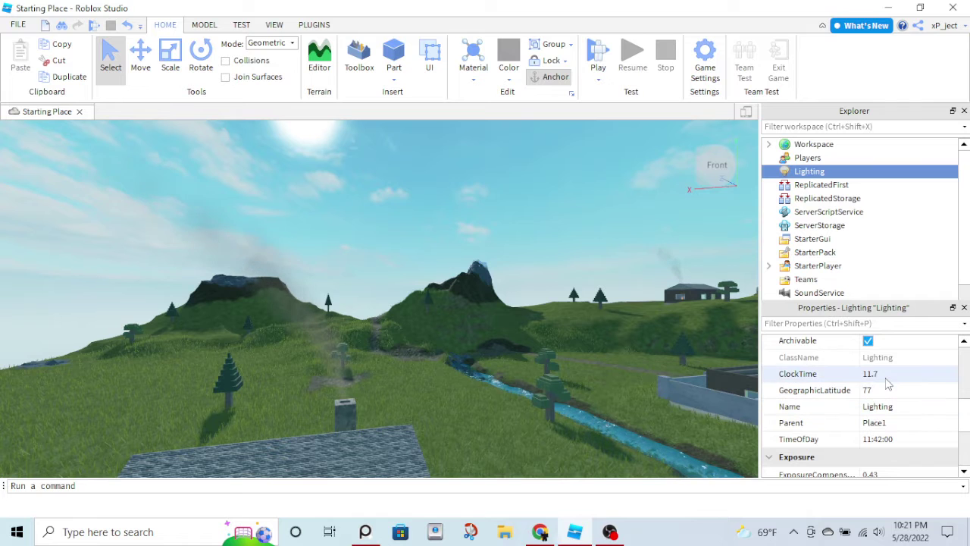
pyautogui.moveTo(934, 382)
pyautogui.mouseDown()
pyautogui.moveTo(916, 377)
pyautogui.moveTo(942, 390)
pyautogui.mouseUp()
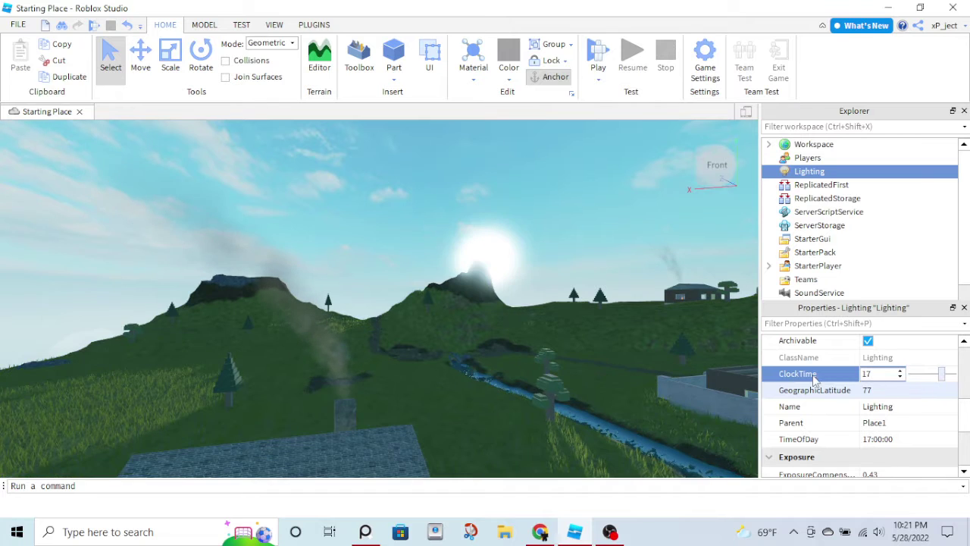
# Add a SunRaysEffect to Lighting and face the view toward the sun.
pyautogui.moveTo(557, 297); pyautogui.dragTo(551, 297, button='right')
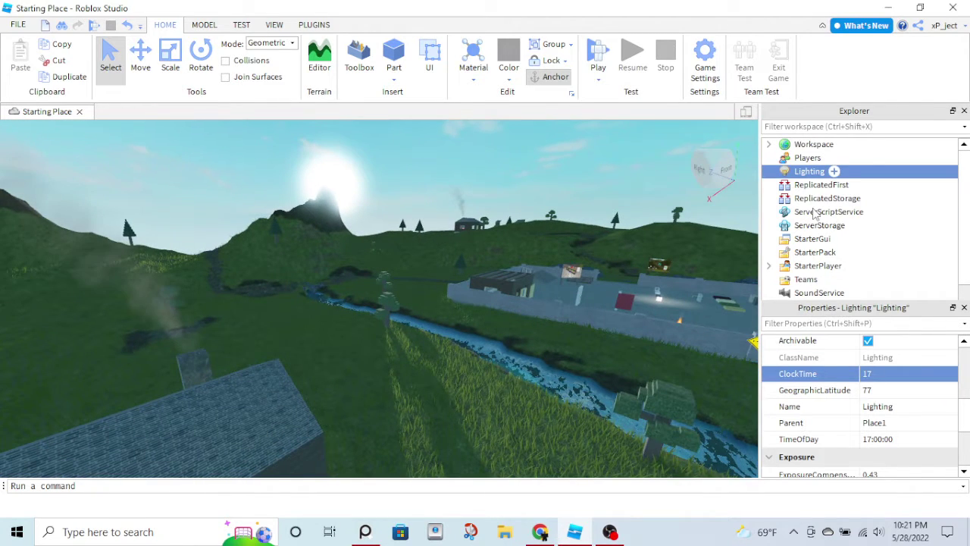
pyautogui.click(833, 171)
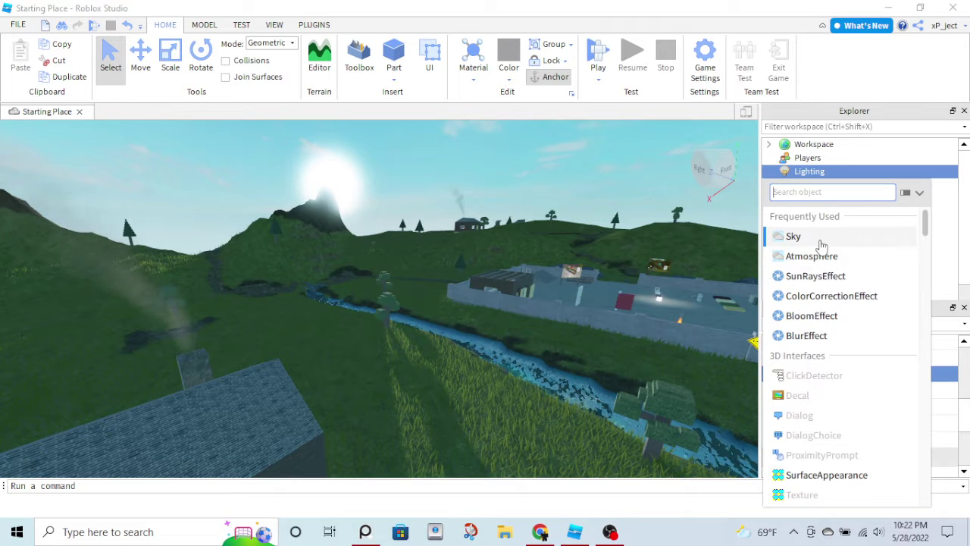
pyautogui.click(819, 276)
pyautogui.moveTo(714, 337); pyautogui.dragTo(567, 341, button='right')
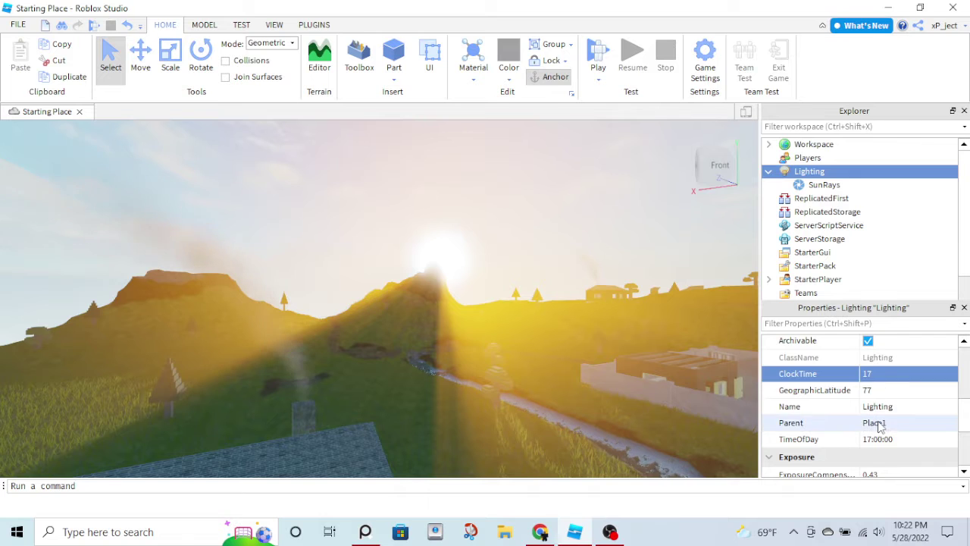
# Set the Intensity of the SunRays effect to 0.15.
pyautogui.scroll(-3, 880, 427)
pyautogui.scroll(-1, 872, 434)
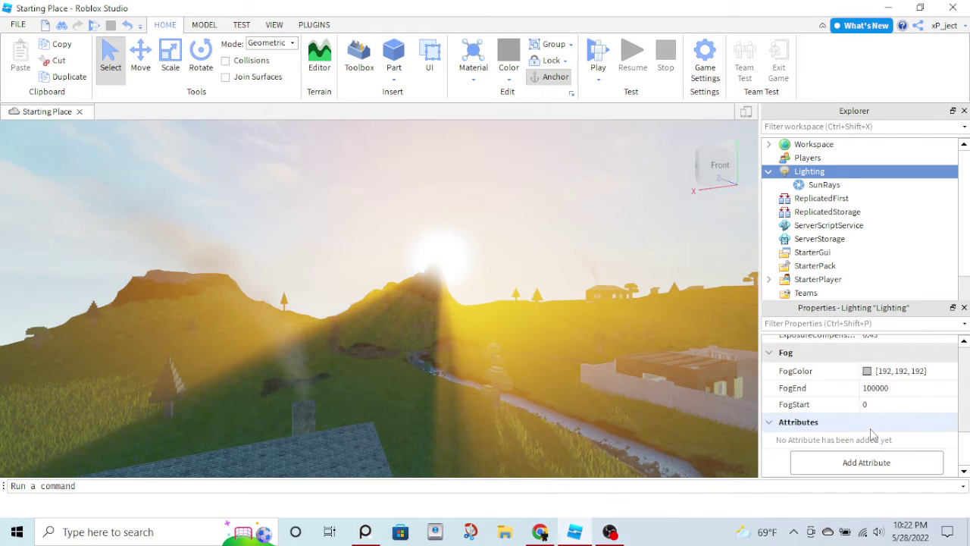
pyautogui.scroll(3, 872, 434)
pyautogui.scroll(3, 877, 430)
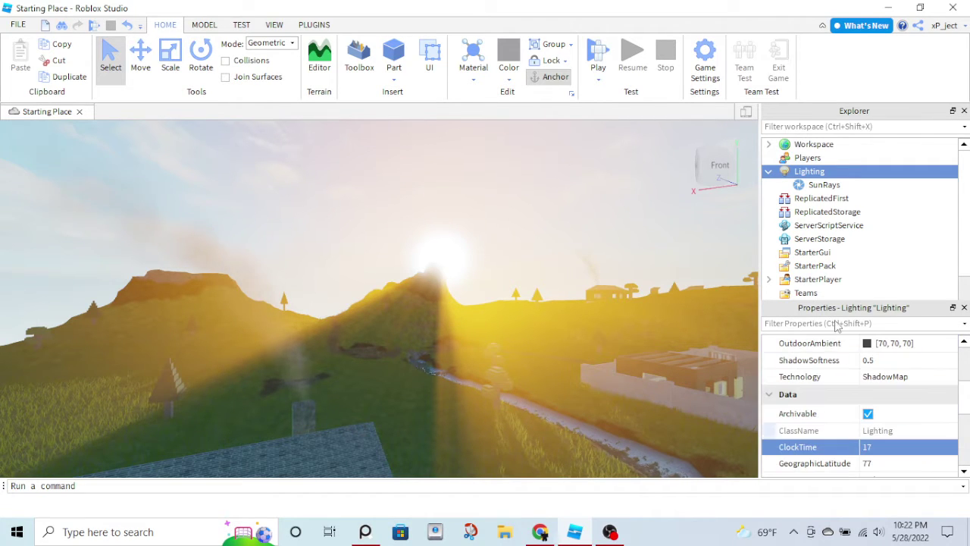
pyautogui.click(824, 185)
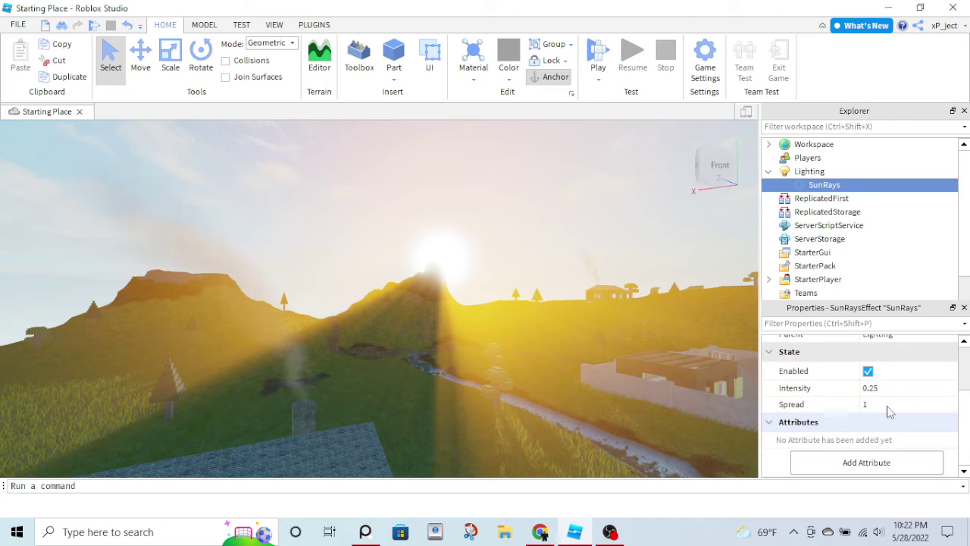
pyautogui.write('.1')
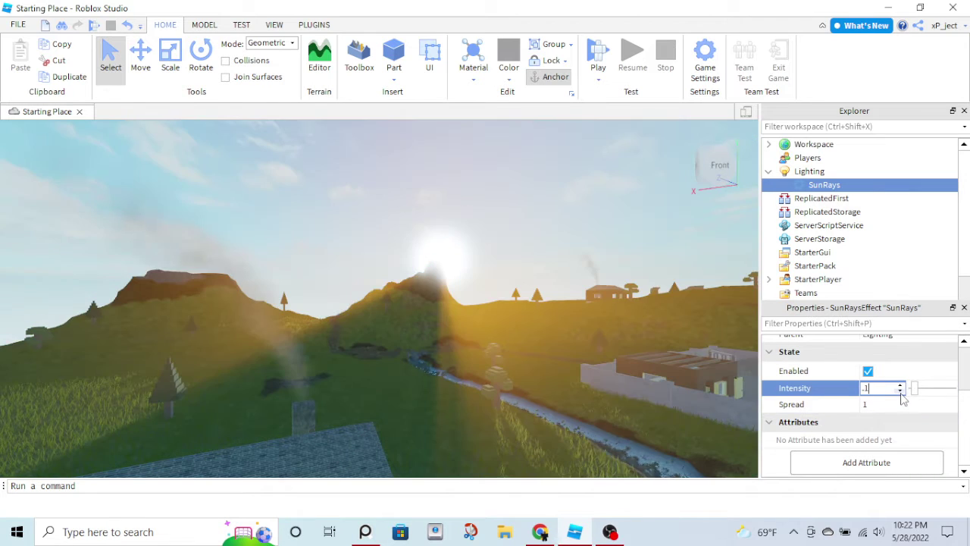
pyautogui.press('BackSpace')
pyautogui.press('BackSpace')
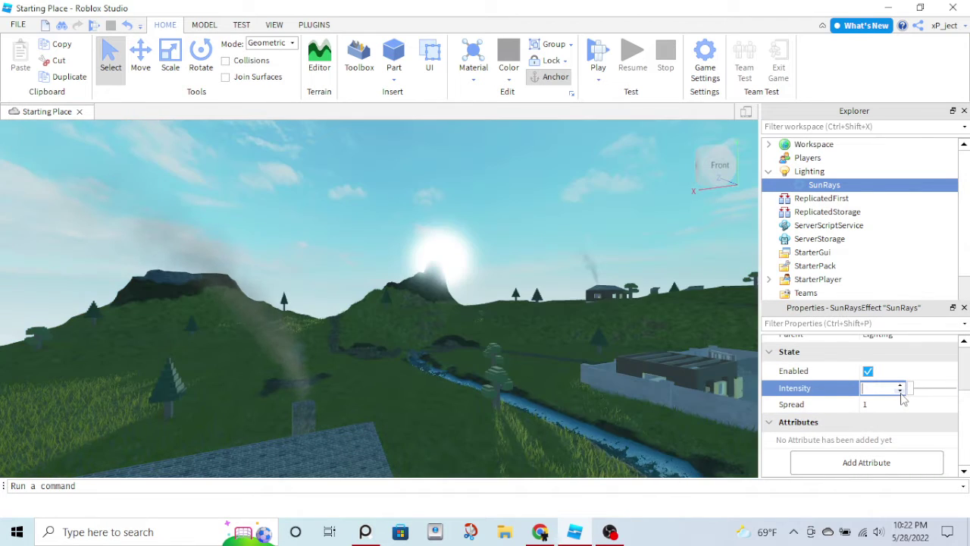
pyautogui.write('.15')
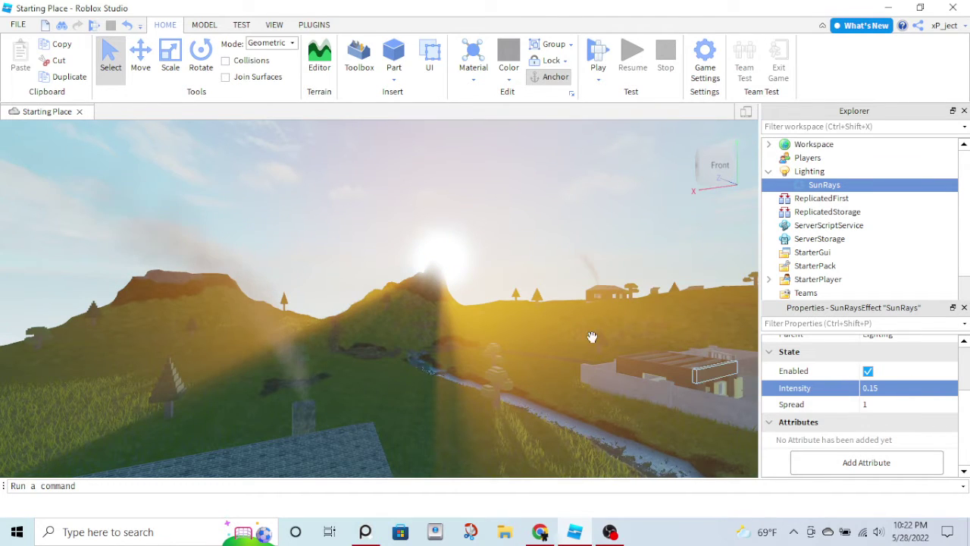
# Add a ColorCorrectionEffect to Lighting.
pyautogui.moveTo(592, 338); pyautogui.dragTo(603, 338, button='right')
pyautogui.press('w')
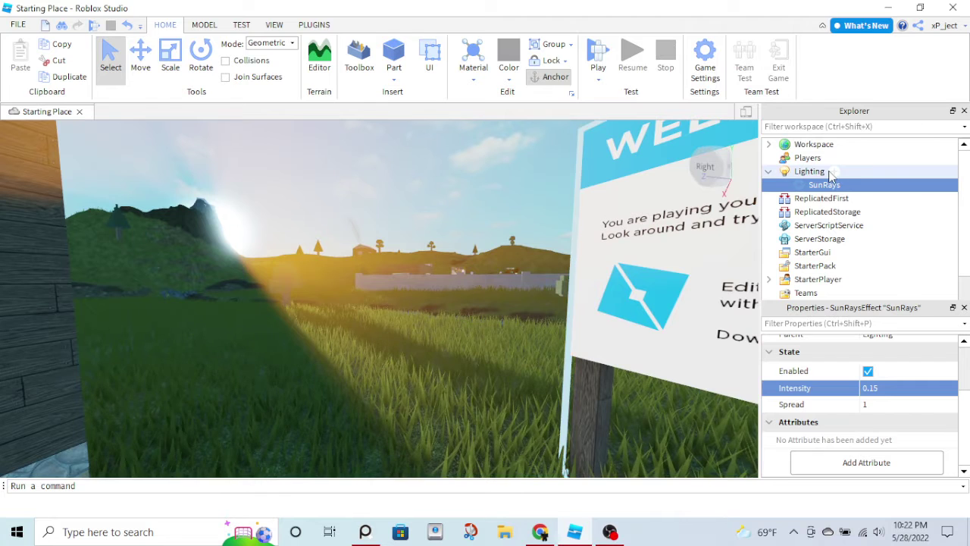
pyautogui.click(834, 172)
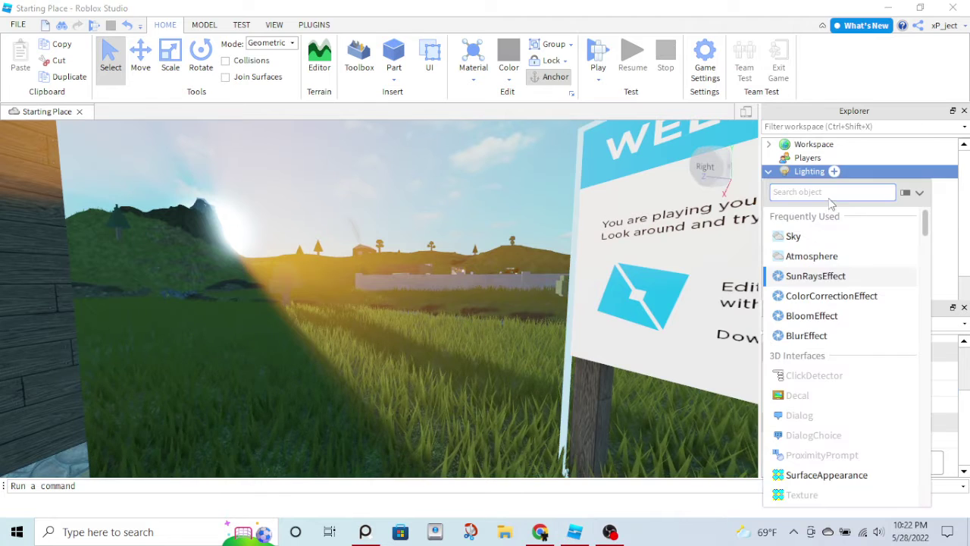
pyautogui.click(834, 297)
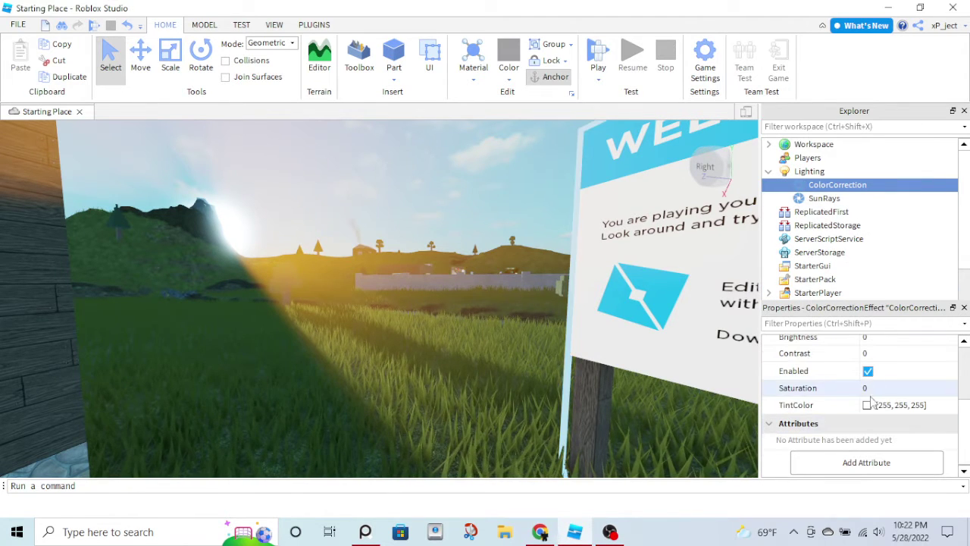
pyautogui.click(871, 402)
pyautogui.moveTo(596, 232); pyautogui.dragTo(490, 310)
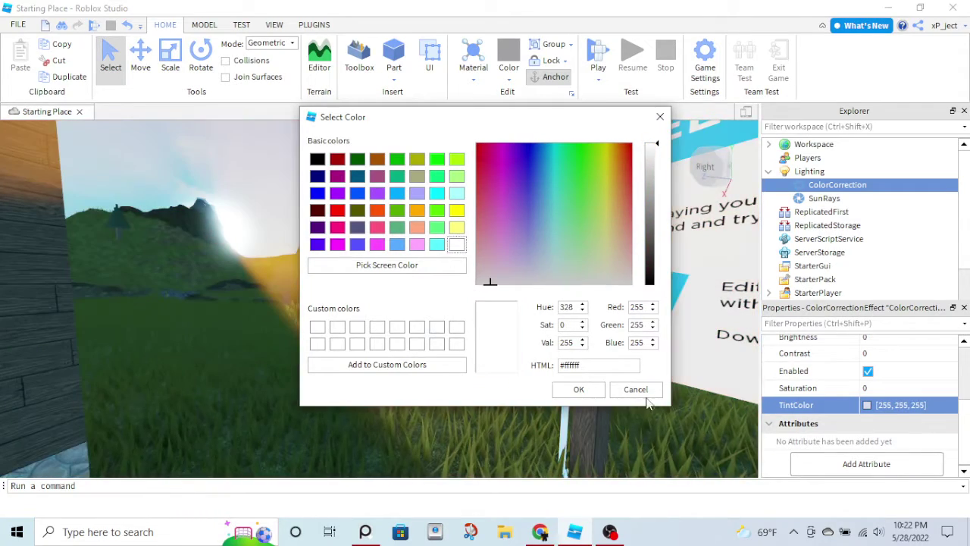
pyautogui.click(643, 392)
# Give the ColorCorrection effect a light pink TintColor of [255, 207, 208] and check it on the landscape.
pyautogui.click(870, 403)
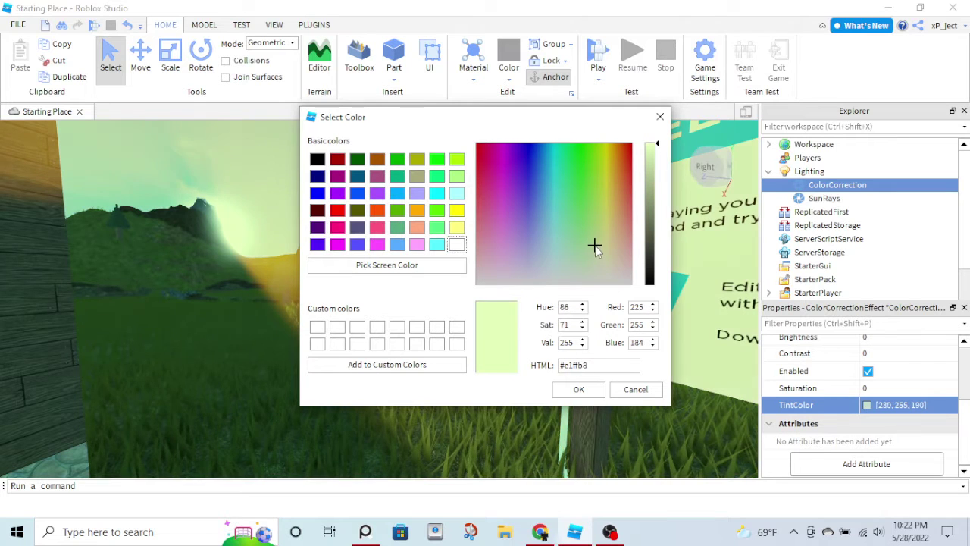
pyautogui.moveTo(580, 253); pyautogui.dragTo(470, 259)
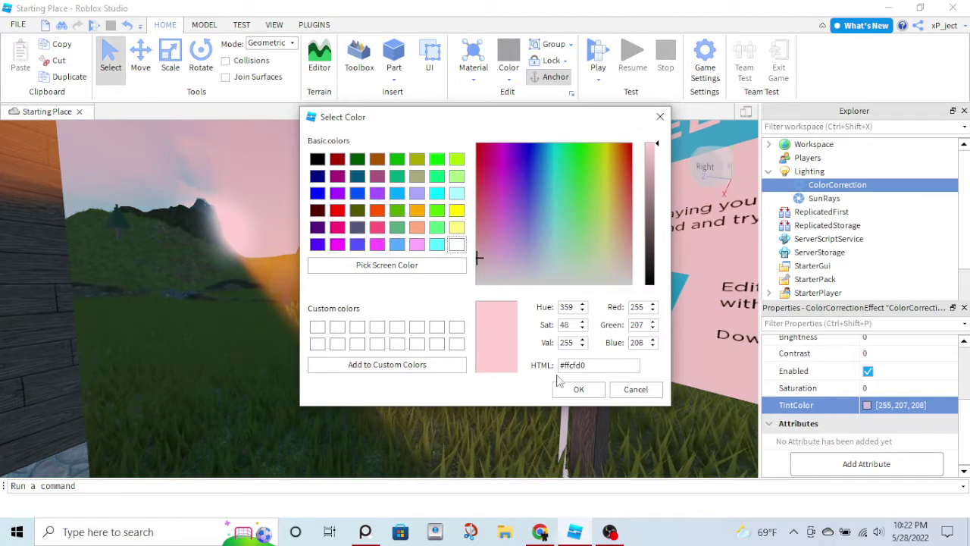
pyautogui.click(565, 385)
pyautogui.scroll(-3, 522, 360)
pyautogui.moveTo(516, 361)
pyautogui.mouseDown(button='right')
pyautogui.moveTo(532, 358)
pyautogui.moveTo(523, 358)
pyautogui.mouseUp(button='right')
pyautogui.scroll(-3, 523, 358)
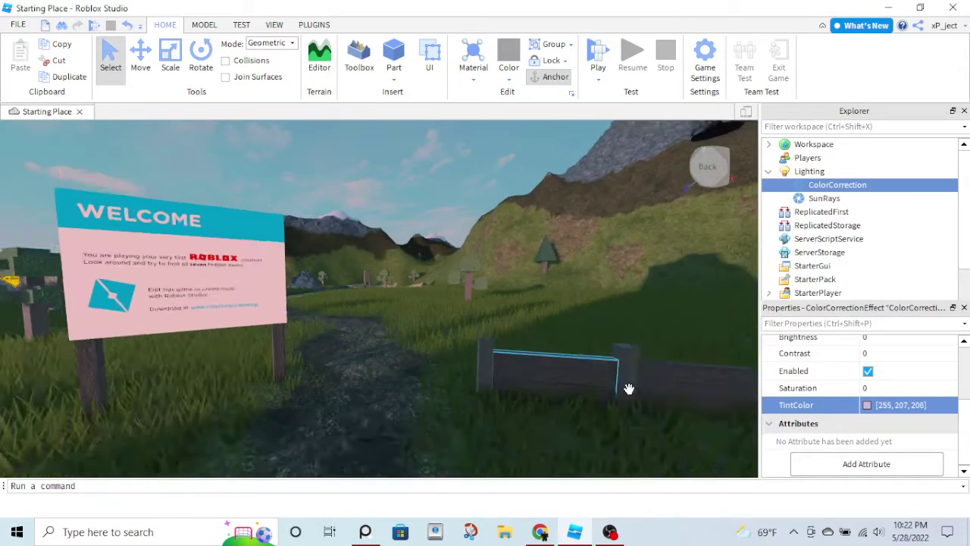
pyautogui.press('q')
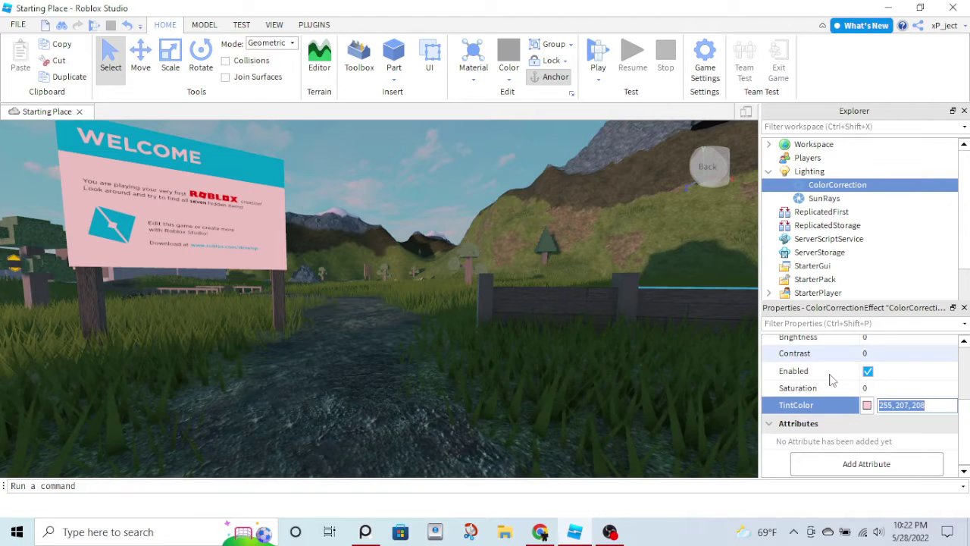
# Set the ColorCorrection TintColor to a warm [255, 236, 224] and switch the effect off and on to compare.
pyautogui.moveTo(490, 263); pyautogui.dragTo(578, 271)
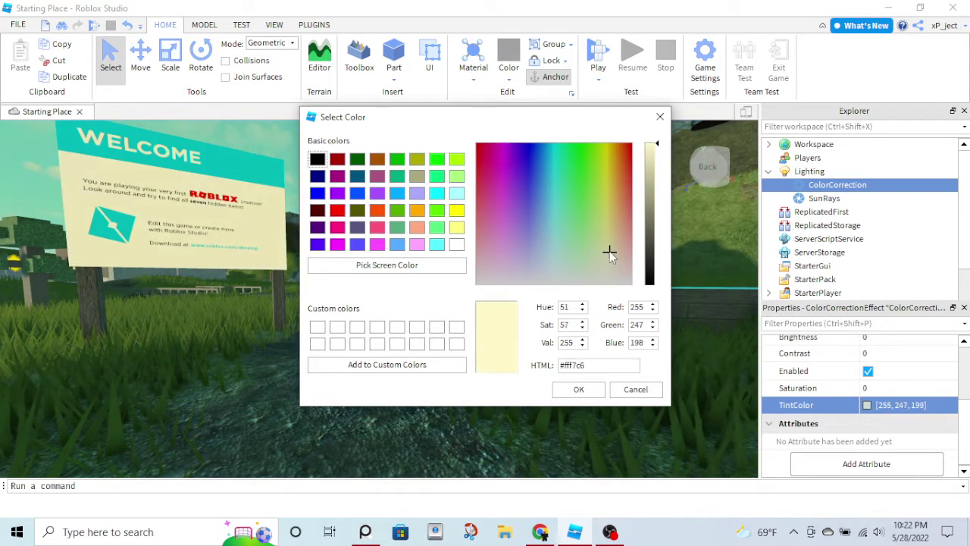
pyautogui.moveTo(609, 247)
pyautogui.mouseDown()
pyautogui.moveTo(598, 251)
pyautogui.moveTo(630, 191)
pyautogui.moveTo(634, 225)
pyautogui.moveTo(613, 238)
pyautogui.moveTo(621, 215)
pyautogui.moveTo(620, 238)
pyautogui.mouseUp()
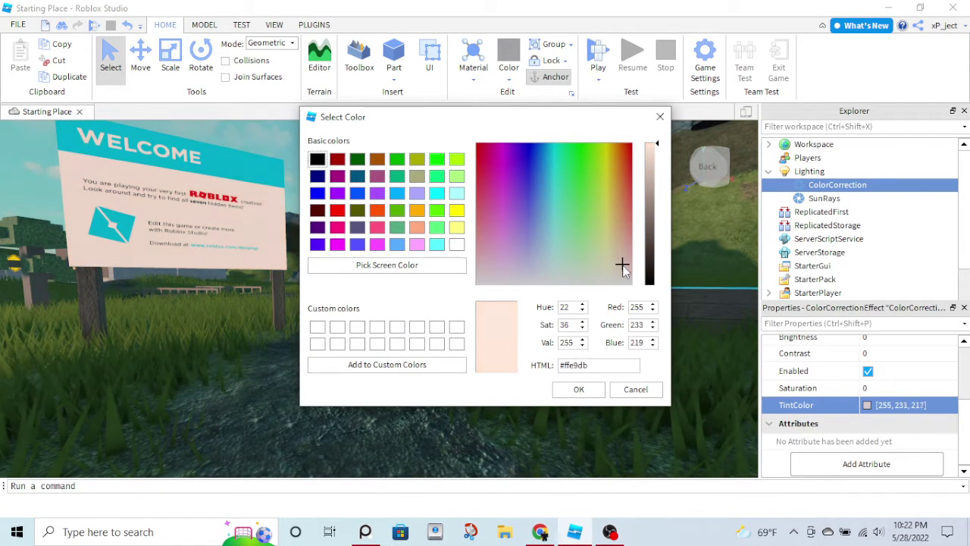
pyautogui.click(589, 394)
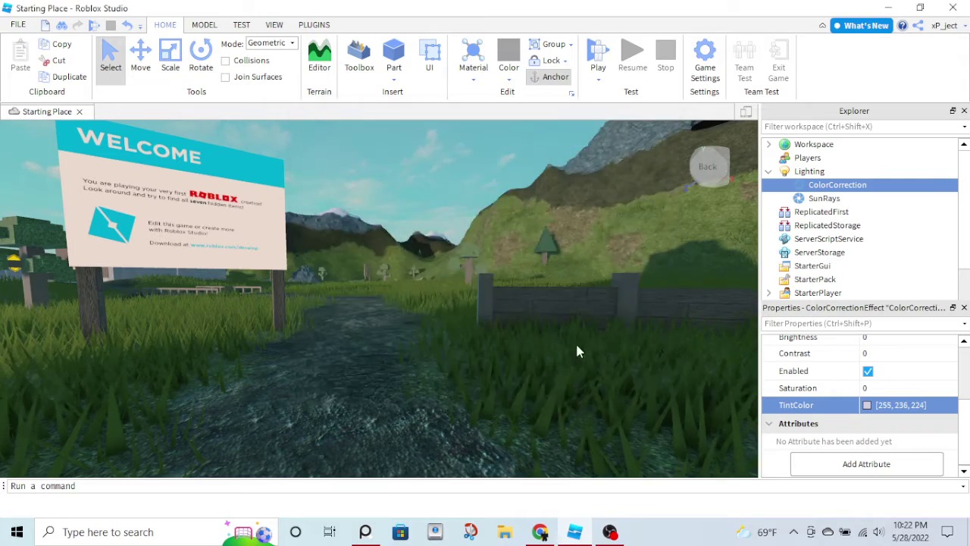
pyautogui.moveTo(580, 344); pyautogui.dragTo(585, 347, button='right')
pyautogui.click(872, 369)
pyautogui.click(867, 371)
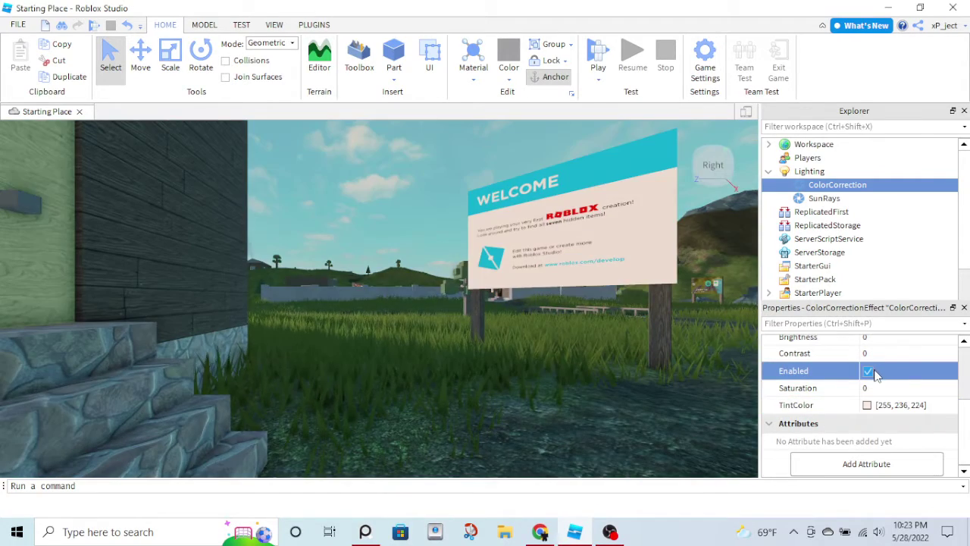
# Add a BloomEffect to Lighting and set its Size to 50.
pyautogui.moveTo(521, 307); pyautogui.dragTo(514, 300, button='right')
pyautogui.press('q')
pyautogui.click(834, 172)
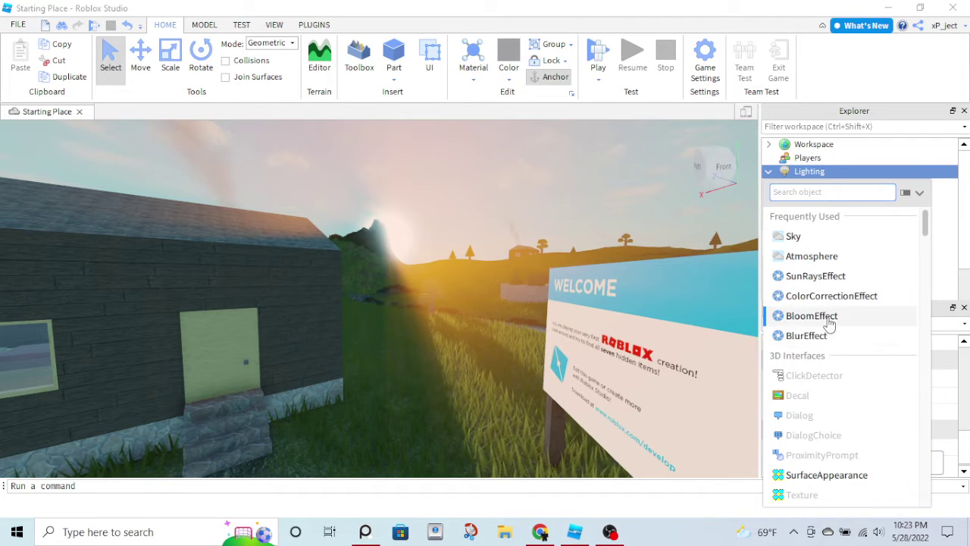
pyautogui.click(802, 316)
pyautogui.click(817, 185)
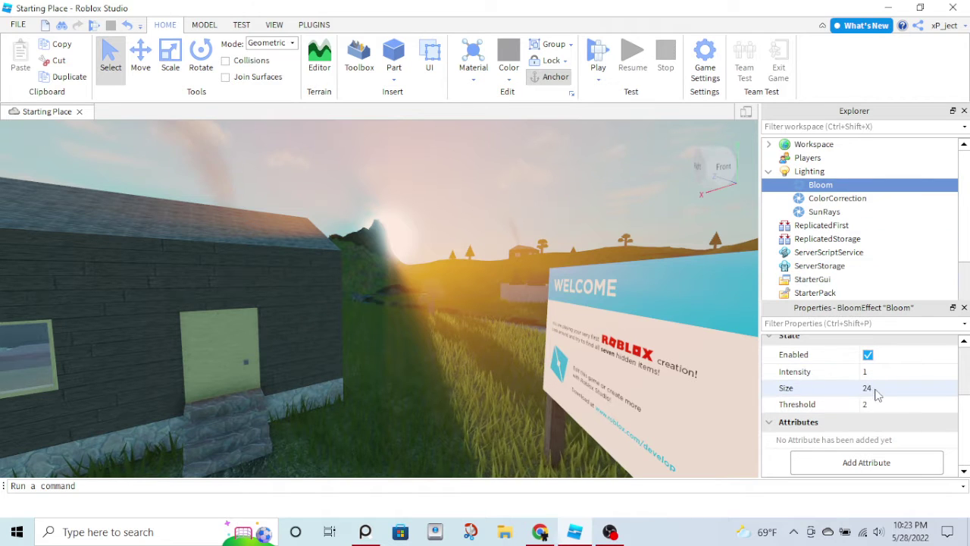
pyautogui.write('50')
pyautogui.press('Return')
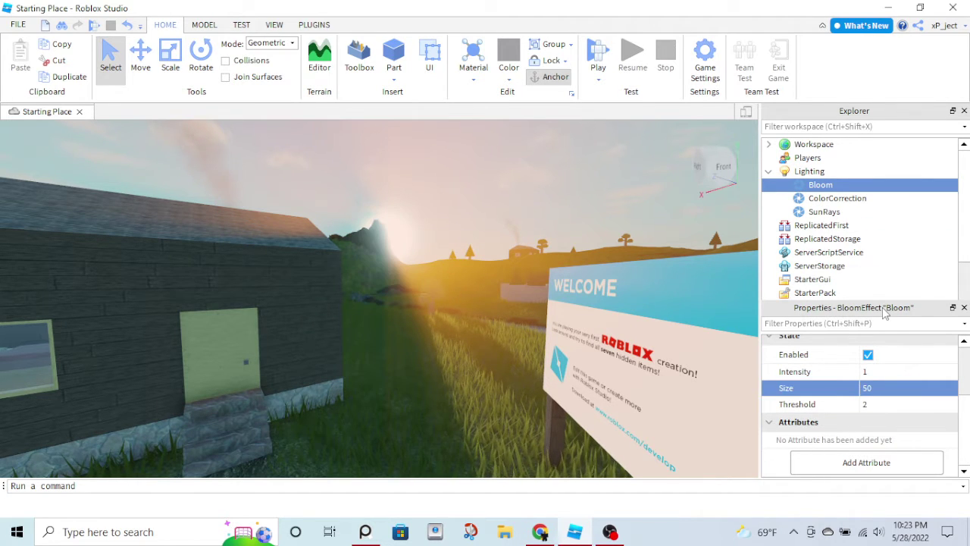
# Set the Bloom effect's Size to 1000 while viewing the glowing block in the construction zone.
pyautogui.press('w')
pyautogui.moveTo(480, 215); pyautogui.dragTo(489, 234, button='right')
pyautogui.write('1')
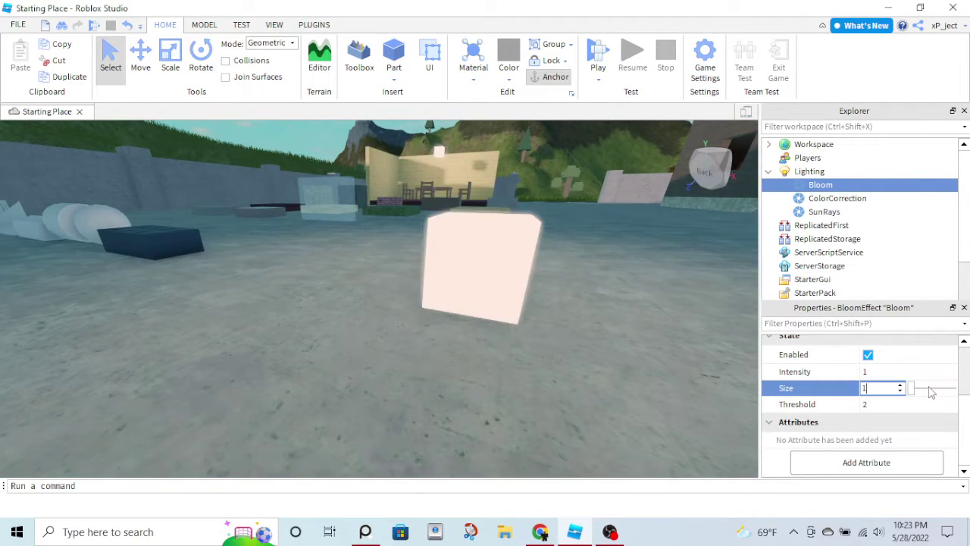
pyautogui.write('00')
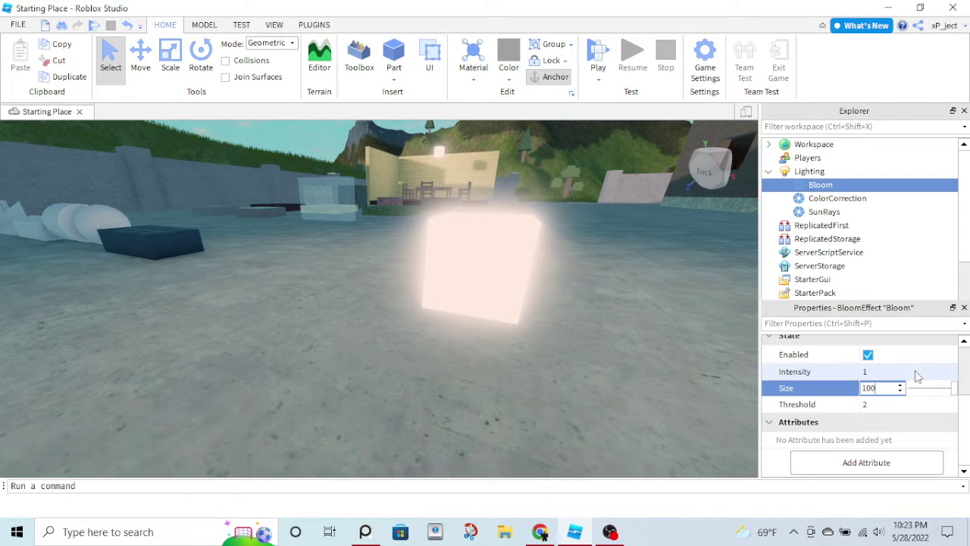
pyautogui.write('00')
pyautogui.press('Return')
pyautogui.scroll(-5, 521, 251)
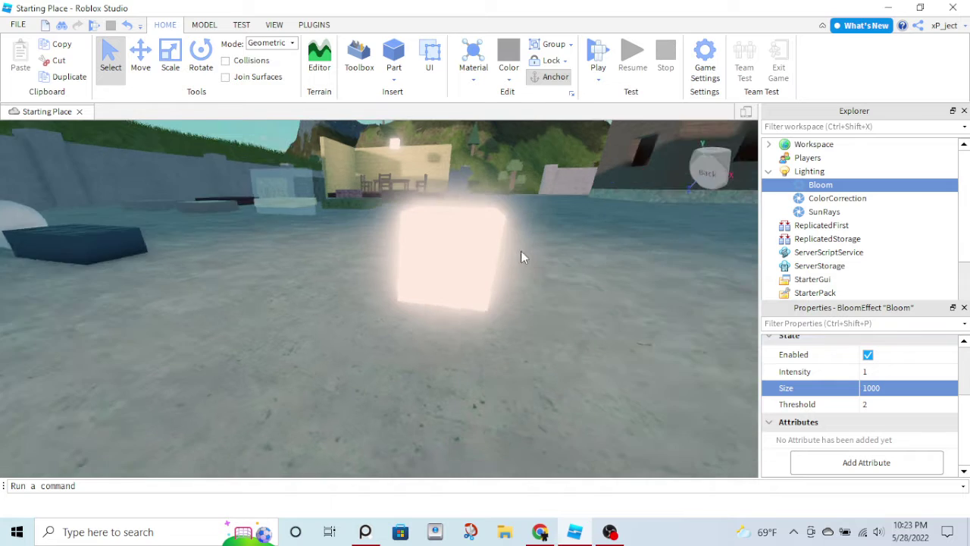
# Set the Bloom effect's Intensity to 5 and check the glow on the block and the fire.
pyautogui.moveTo(521, 250); pyautogui.dragTo(617, 294, button='right')
pyautogui.click(890, 372)
pyautogui.write('5')
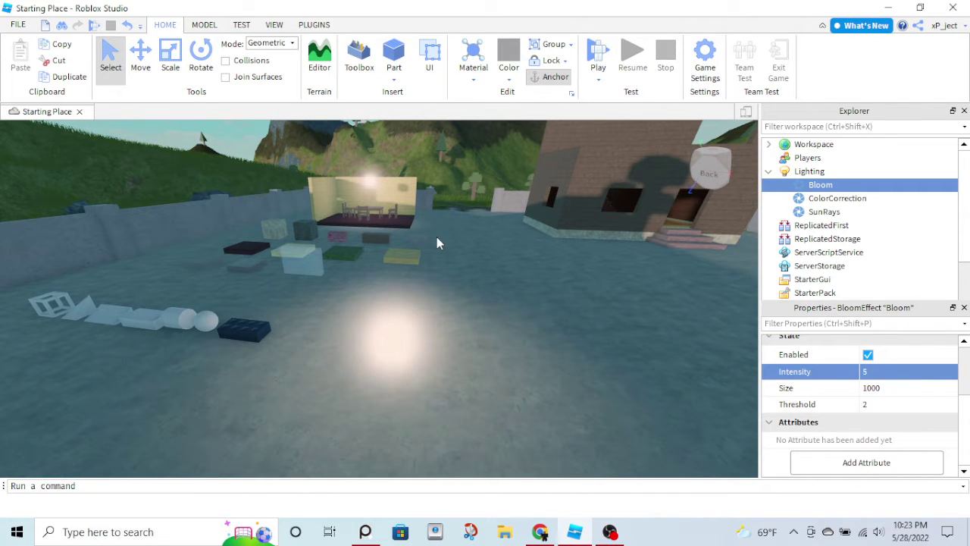
pyautogui.press('w')
pyautogui.moveTo(436, 237); pyautogui.dragTo(437, 237, button='right')
pyautogui.press('s')
# Set the Bloom effect's Intensity to 3.
pyautogui.click(915, 377)
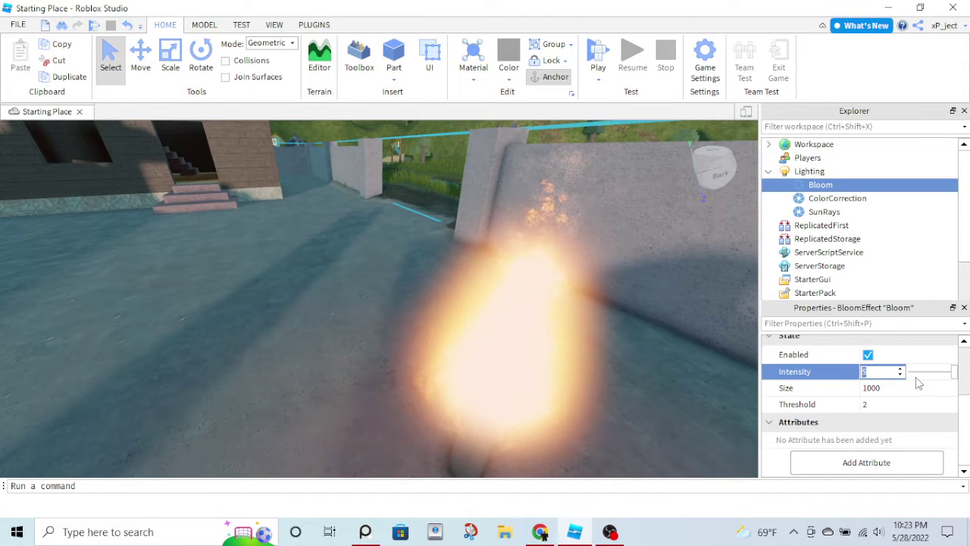
pyautogui.write('3')
pyautogui.press('Return')
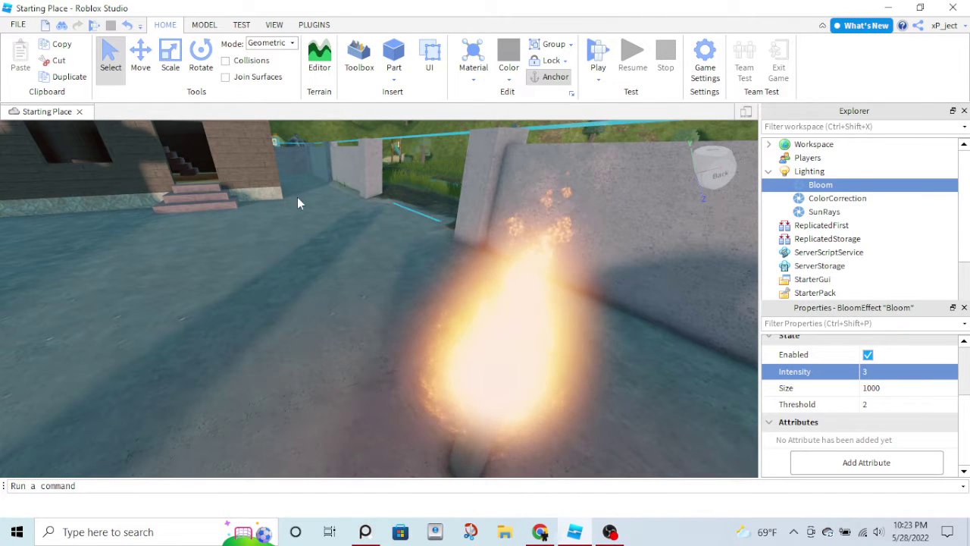
# Delete the Welcome billboard model near the cabin.
pyautogui.scroll(3, 308, 209)
pyautogui.scroll(8, 373, 209)
pyautogui.moveTo(381, 207); pyautogui.dragTo(361, 217, button='right')
pyautogui.scroll(5, 360, 208)
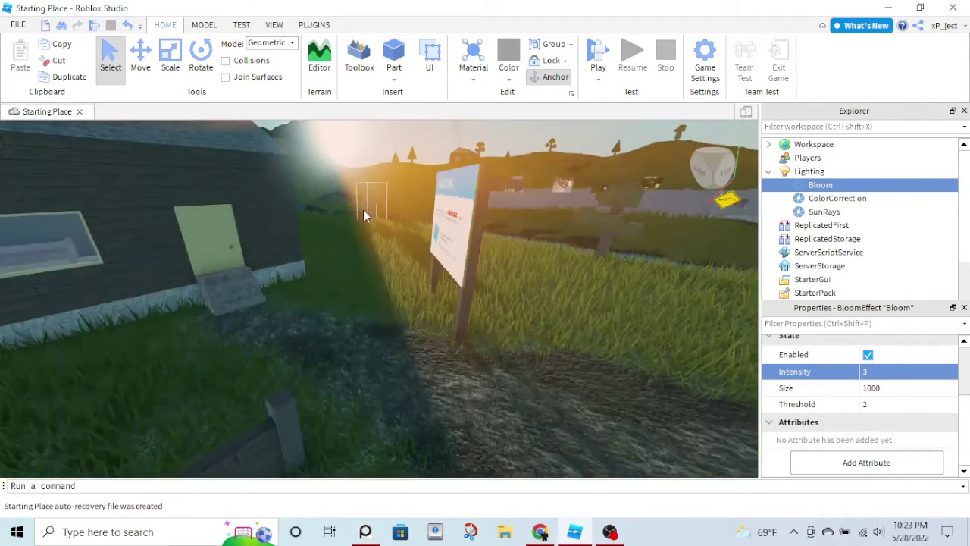
pyautogui.scroll(3, 363, 209)
pyautogui.scroll(3, 366, 207)
pyautogui.rightClick(361, 216)
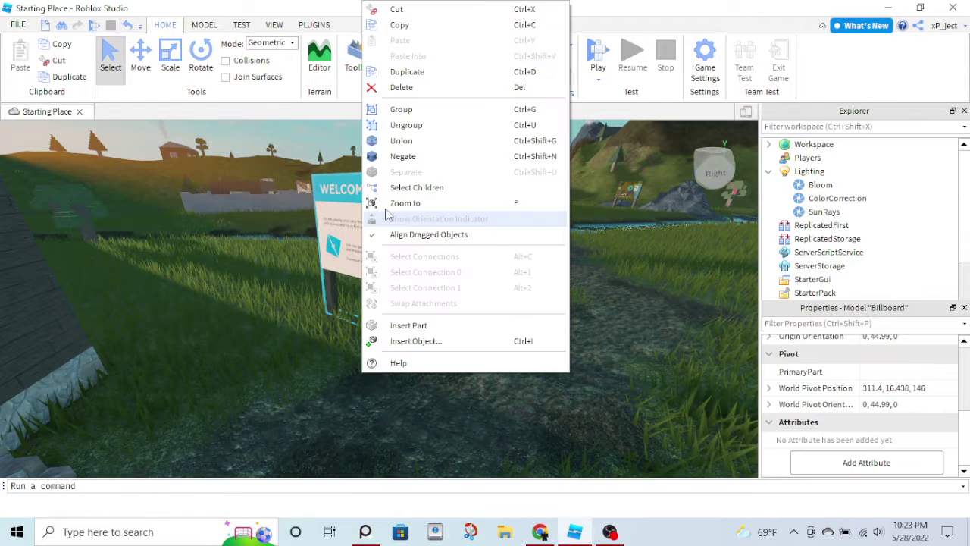
pyautogui.click(401, 87)
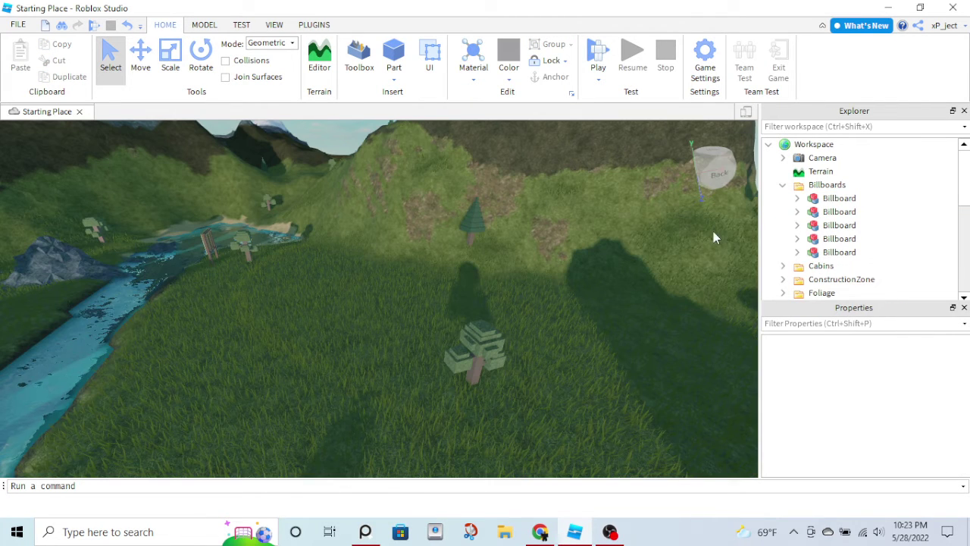
# Collapse the Billboards folder in the Workspace and delete the Foliage folder.
pyautogui.click(782, 185)
pyautogui.click(783, 239)
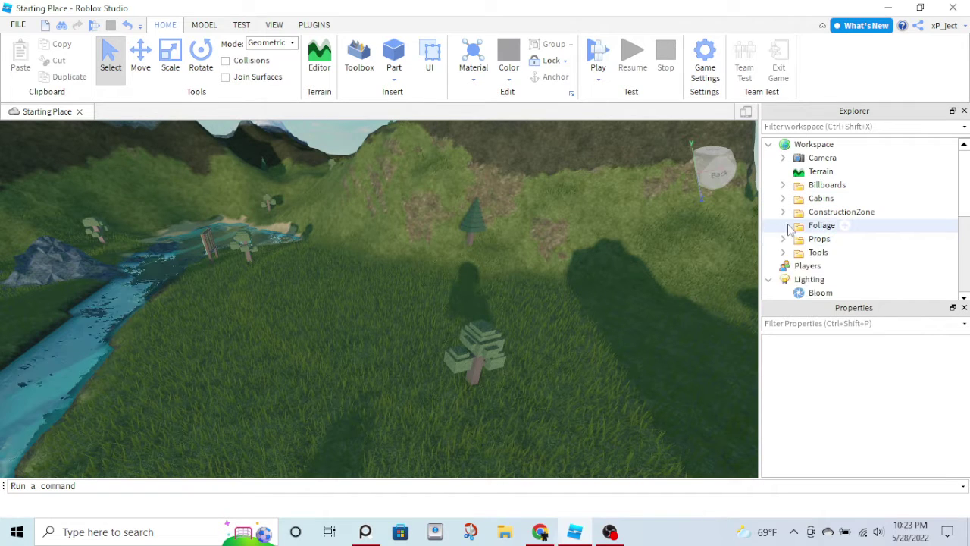
pyautogui.click(784, 226)
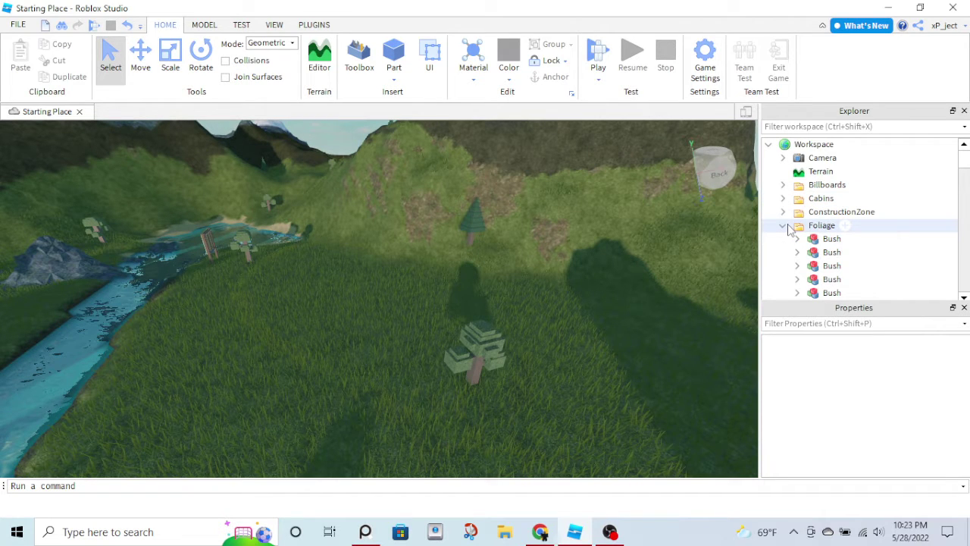
pyautogui.click(794, 226)
pyautogui.press('Delete')
# Inspect the landscape around the river, construction zone and cabin from several angles.
pyautogui.moveTo(379, 285); pyautogui.dragTo(378, 287, button='right')
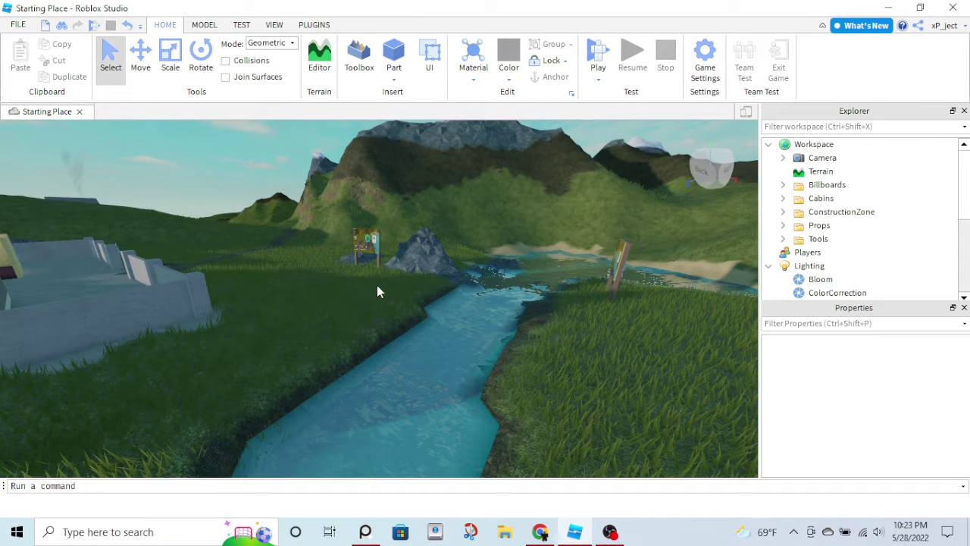
pyautogui.scroll(8, 377, 285)
pyautogui.scroll(-8, 382, 285)
pyautogui.moveTo(384, 285); pyautogui.dragTo(360, 242, button='right')
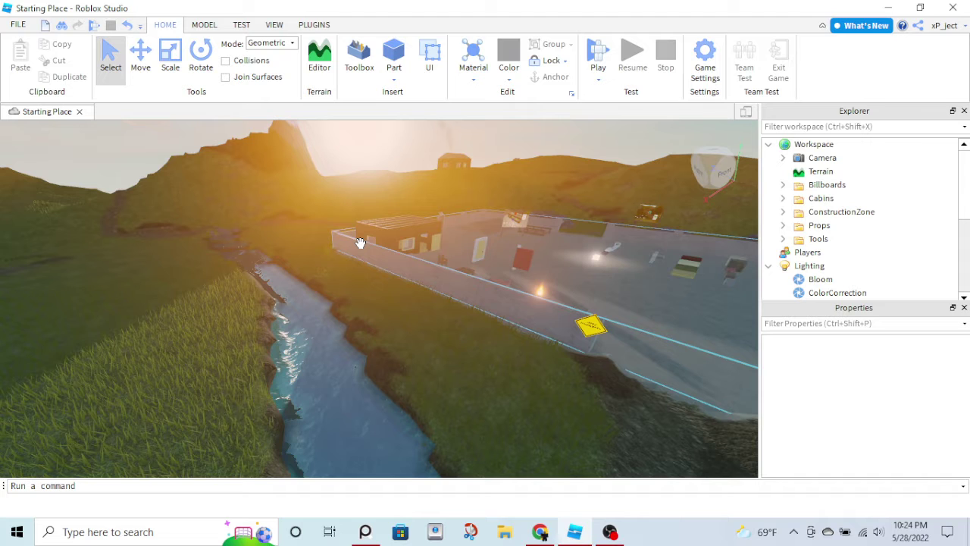
pyautogui.scroll(5, 360, 244)
pyautogui.moveTo(360, 244)
pyautogui.mouseDown(button='right')
pyautogui.moveTo(376, 231)
pyautogui.moveTo(368, 231)
pyautogui.mouseUp(button='right')
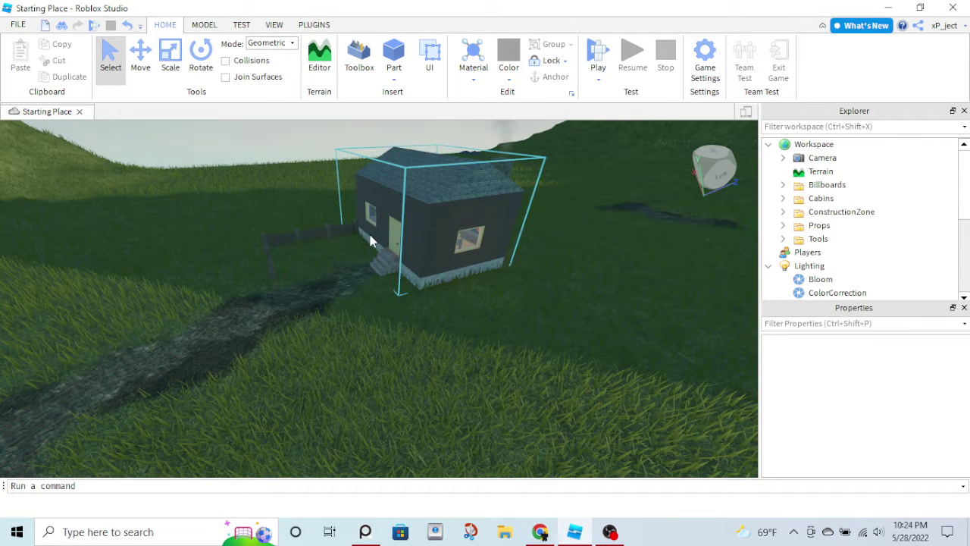
# Look over the cabin, bridge and construction zone, and follow the river to the mountain beyond the lake.
pyautogui.scroll(-8, 370, 241)
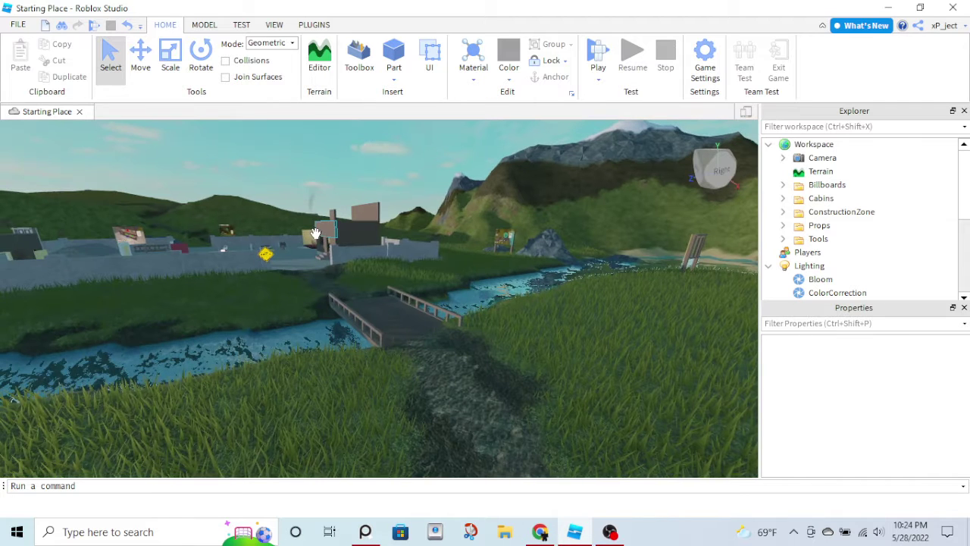
pyautogui.moveTo(315, 234); pyautogui.dragTo(315, 233, button='right')
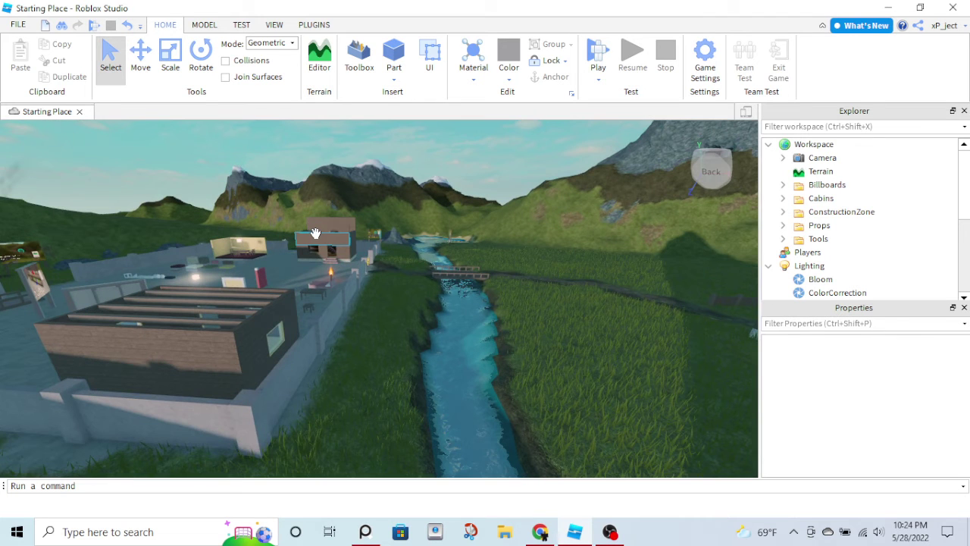
pyautogui.scroll(5, 315, 233)
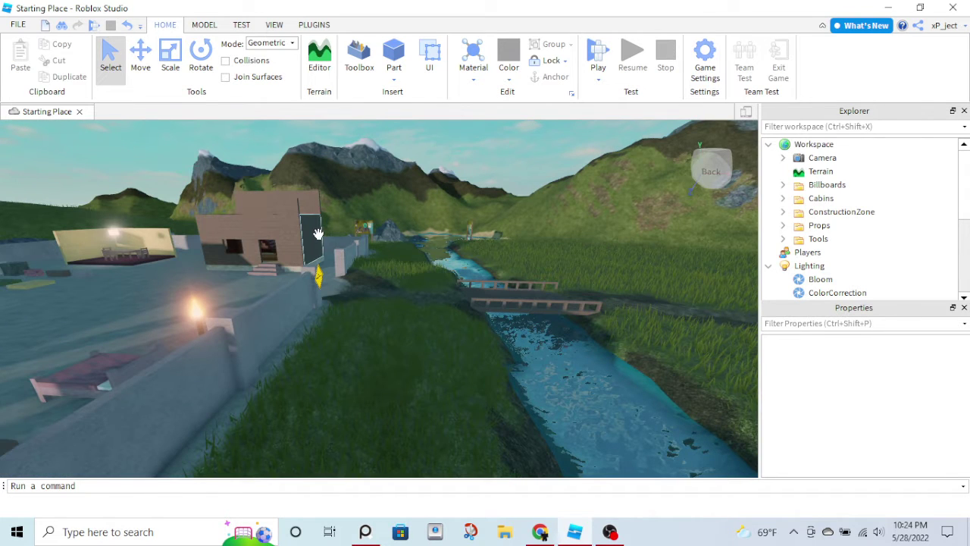
pyautogui.scroll(5, 470, 197)
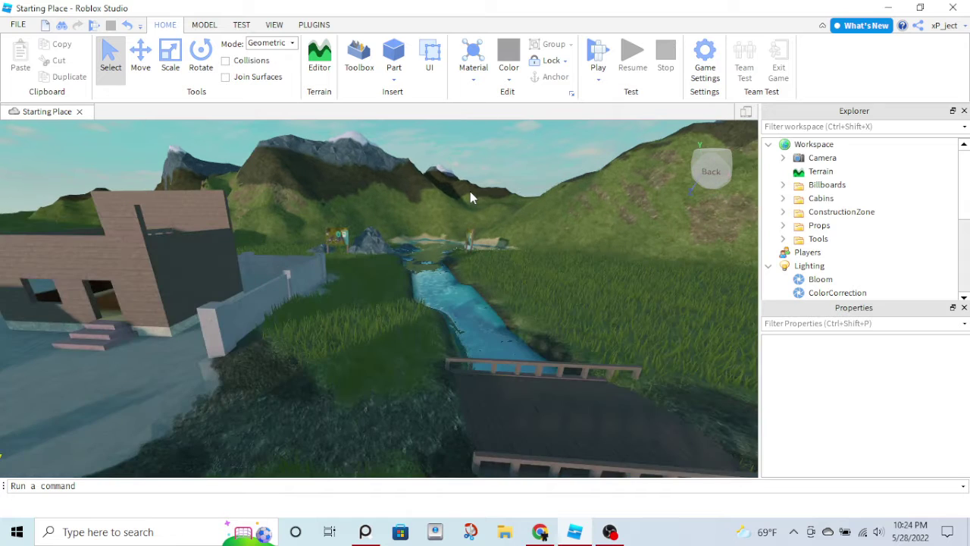
pyautogui.scroll(5, 470, 191)
pyautogui.scroll(5, 400, 253)
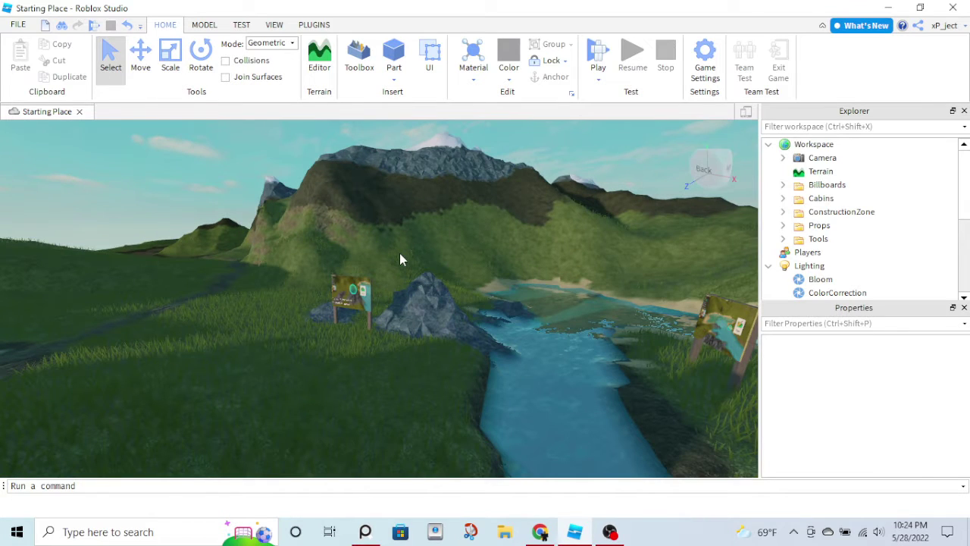
pyautogui.scroll(5, 401, 259)
# Flatten part of the rocky mountain top with the terrain Flatten brush.
pyautogui.click(320, 57)
pyautogui.click(190, 151)
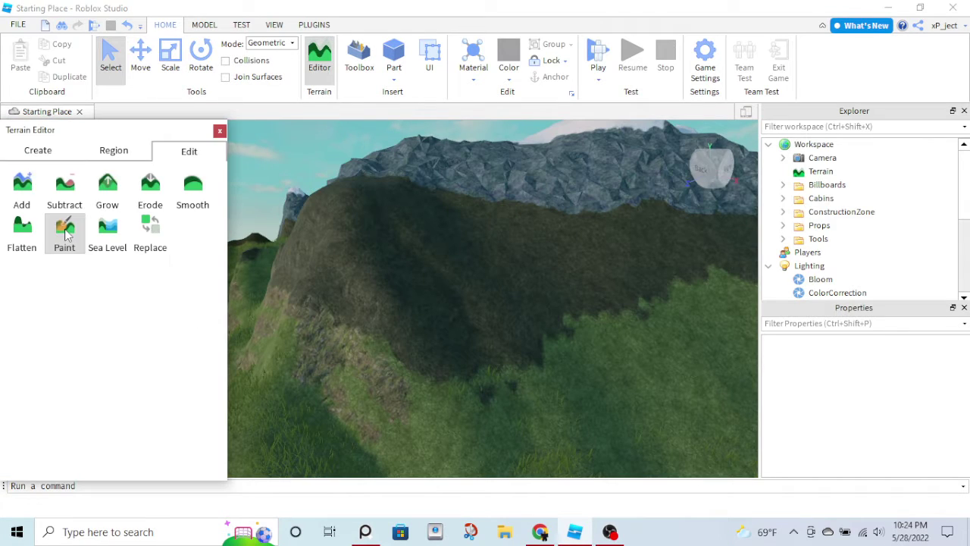
pyautogui.click(22, 235)
pyautogui.moveTo(408, 242); pyautogui.dragTo(408, 247, button='right')
pyautogui.scroll(-8, 408, 247)
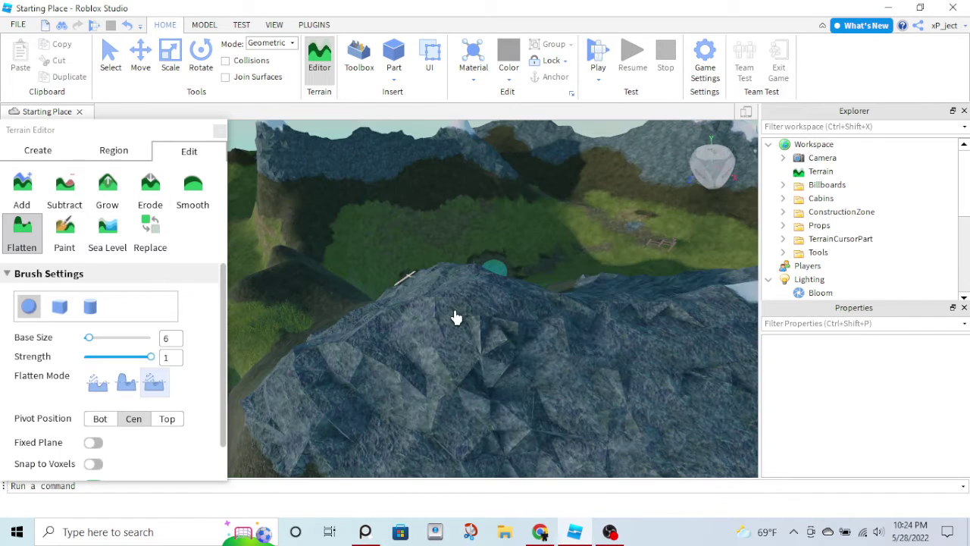
pyautogui.moveTo(507, 321)
pyautogui.mouseDown()
pyautogui.moveTo(448, 387)
pyautogui.moveTo(418, 444)
pyautogui.moveTo(494, 392)
pyautogui.moveTo(408, 319)
pyautogui.moveTo(420, 384)
pyautogui.moveTo(480, 313)
pyautogui.moveTo(411, 404)
pyautogui.moveTo(342, 396)
pyautogui.moveTo(518, 376)
pyautogui.moveTo(485, 336)
pyautogui.mouseUp()
pyautogui.moveTo(485, 336); pyautogui.dragTo(486, 337, button='right')
pyautogui.scroll(-5, 486, 337)
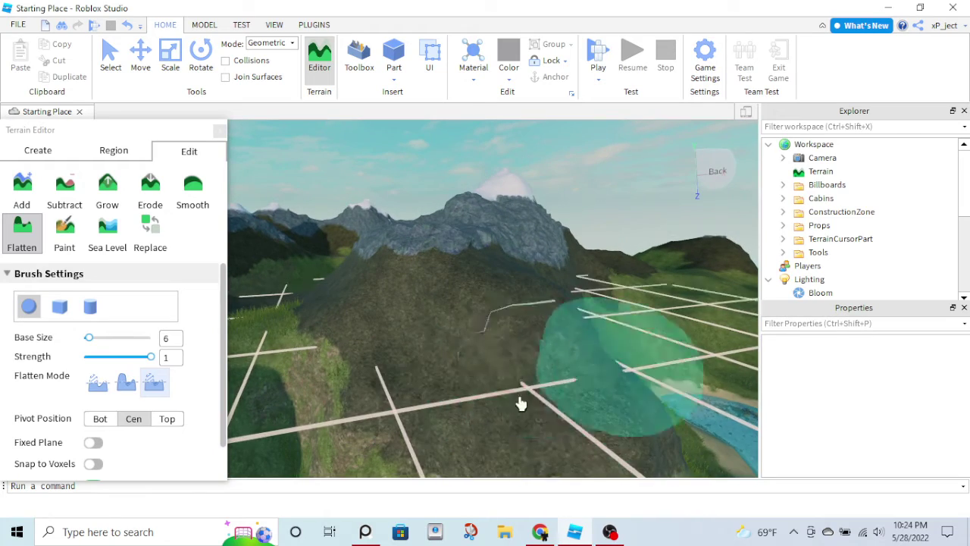
# Flatten more of the brown mountain slope above the lake and its grassy foot, and close the Terrain Editor.
pyautogui.scroll(4, 541, 386)
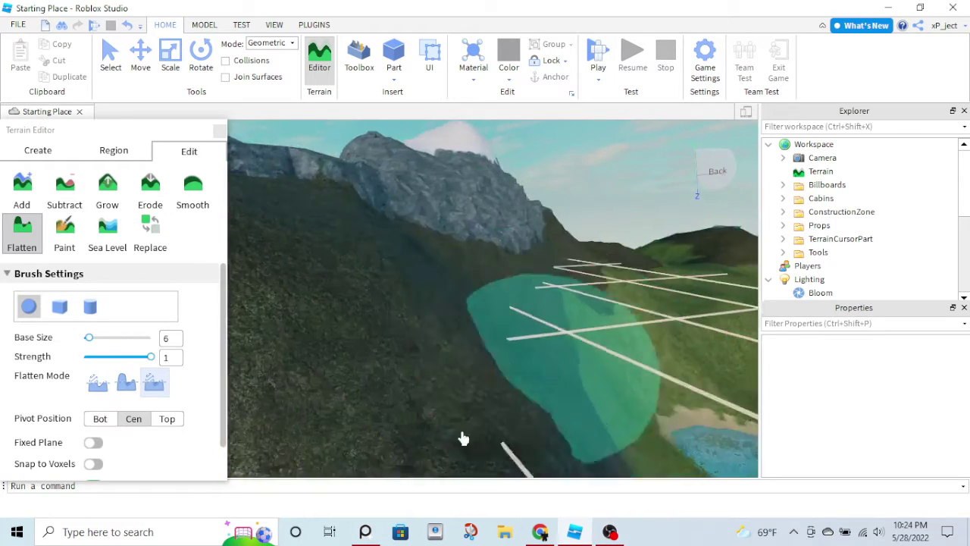
pyautogui.scroll(1, 500, 359)
pyautogui.scroll(4, 505, 329)
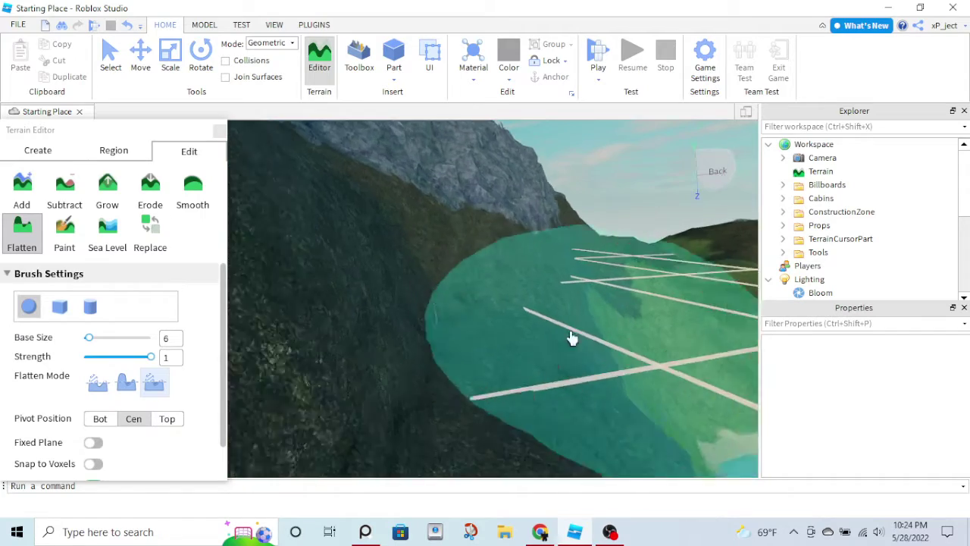
pyautogui.scroll(-5, 572, 338)
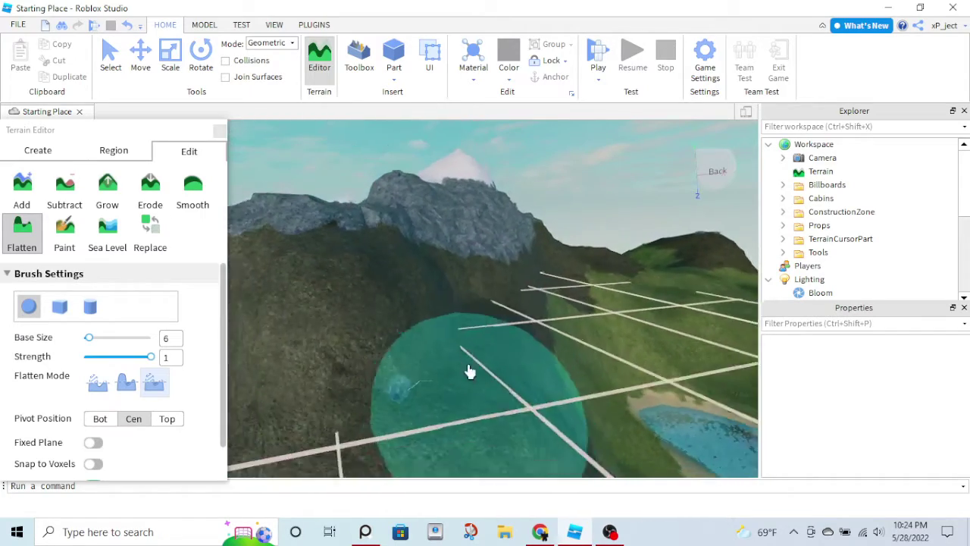
pyautogui.press('a')
pyautogui.press('a')
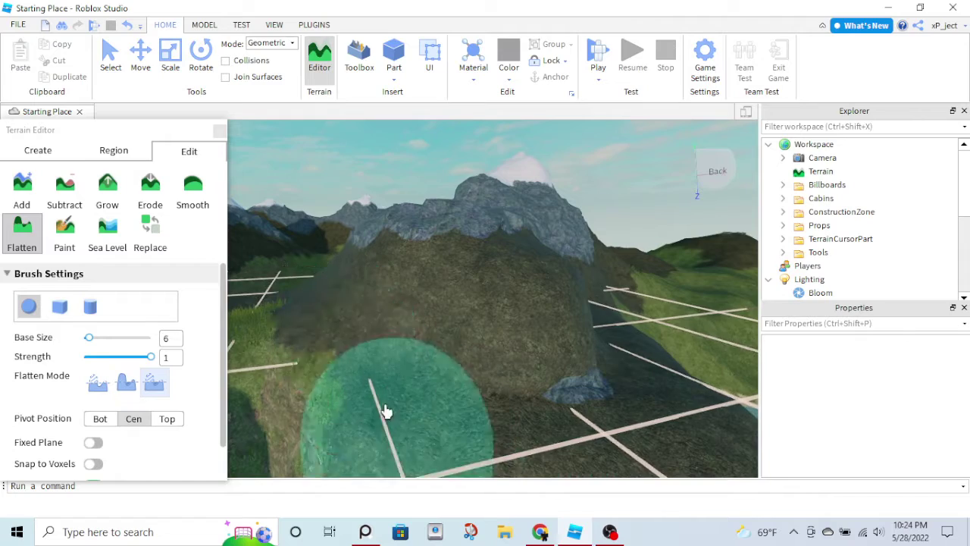
pyautogui.press('a')
pyautogui.press('w')
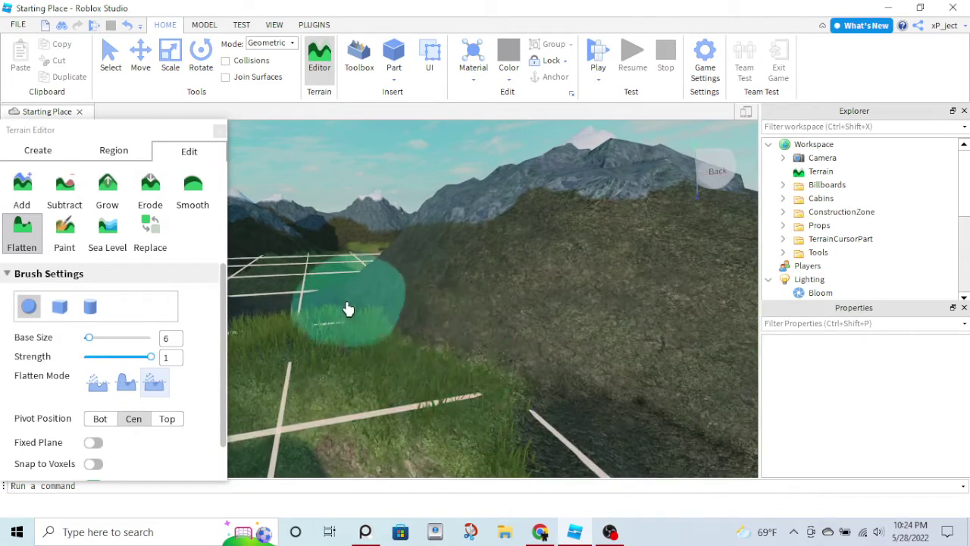
pyautogui.press('a')
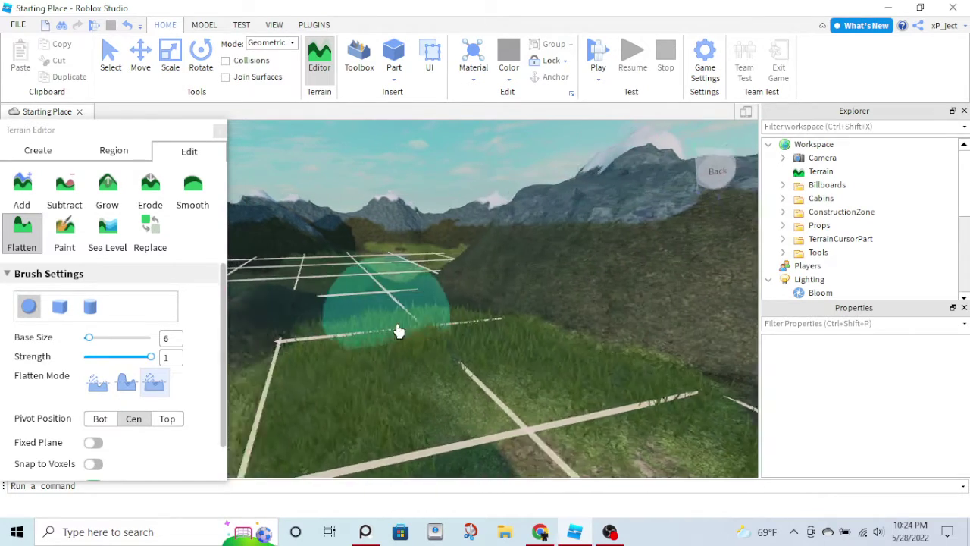
pyautogui.press('s')
pyautogui.moveTo(386, 372); pyautogui.dragTo(390, 372, button='right')
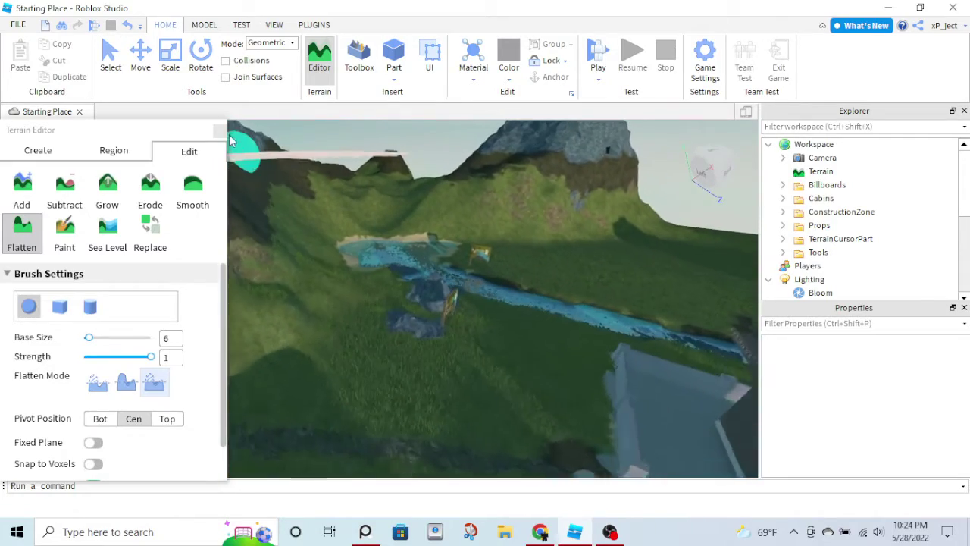
pyautogui.click(219, 130)
# Set the Terrain's WaterColor to the muted blue-green 48, 86, 92.
pyautogui.press('w')
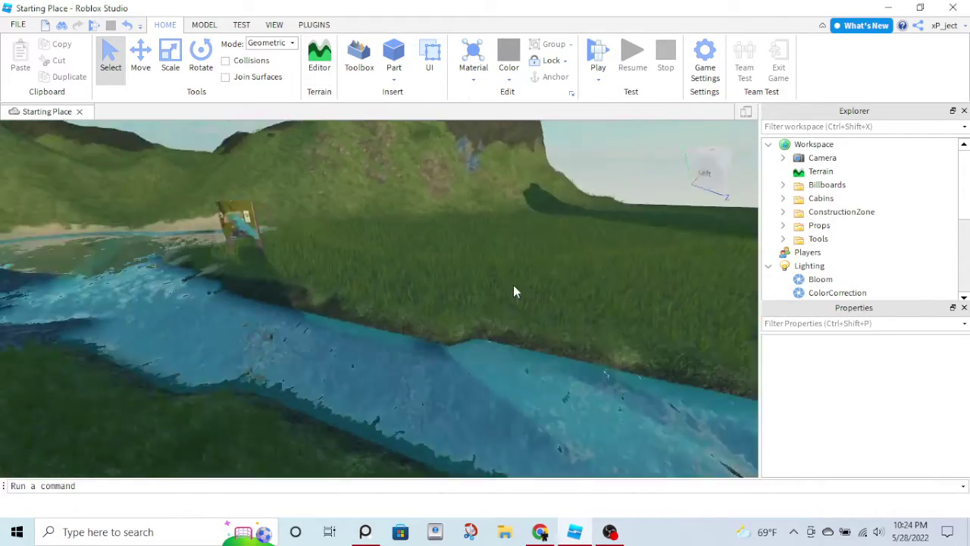
pyautogui.moveTo(513, 285)
pyautogui.mouseDown(button='right')
pyautogui.moveTo(485, 285)
pyautogui.moveTo(513, 285)
pyautogui.mouseUp(button='right')
pyautogui.press('s')
pyautogui.press('w')
pyautogui.moveTo(664, 239); pyautogui.dragTo(664, 240, button='right')
pyautogui.scroll(-3, 797, 194)
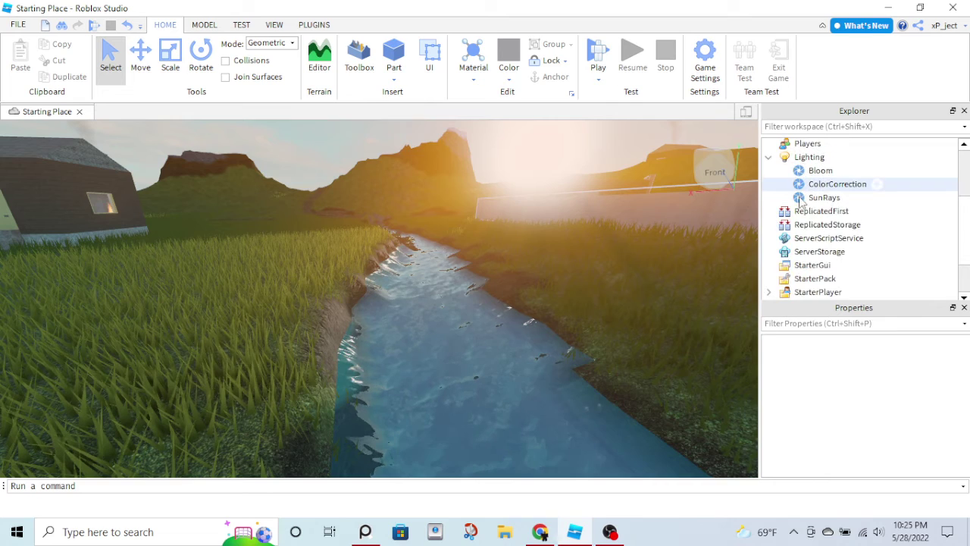
pyautogui.scroll(3, 805, 205)
pyautogui.click(821, 171)
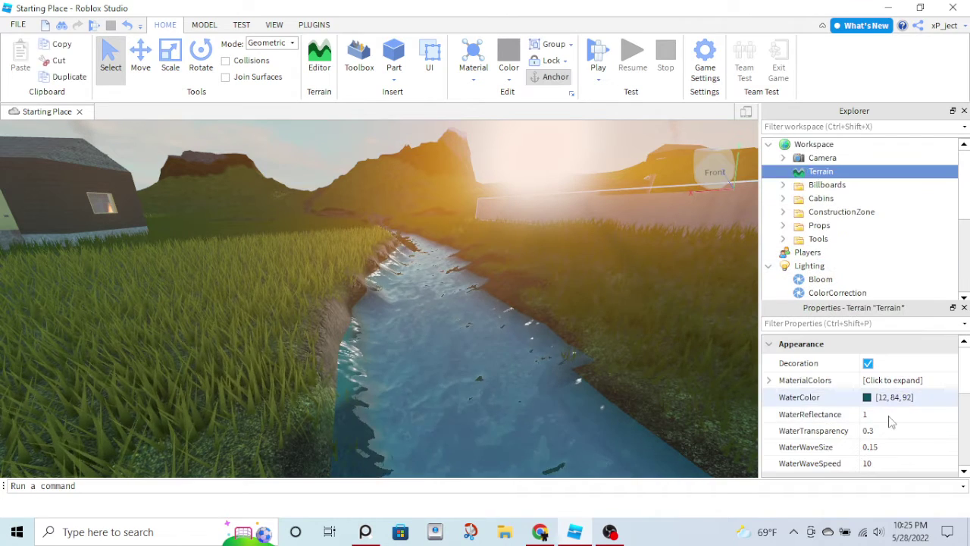
pyautogui.click(867, 397)
pyautogui.moveTo(494, 131); pyautogui.dragTo(773, 152)
pyautogui.click(839, 261)
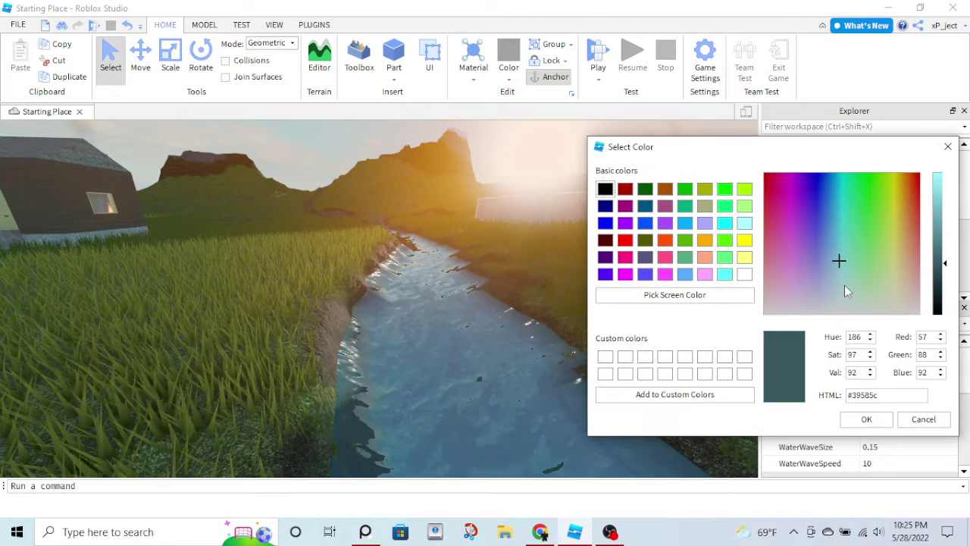
pyautogui.moveTo(846, 291); pyautogui.dragTo(838, 245)
pyautogui.click(867, 419)
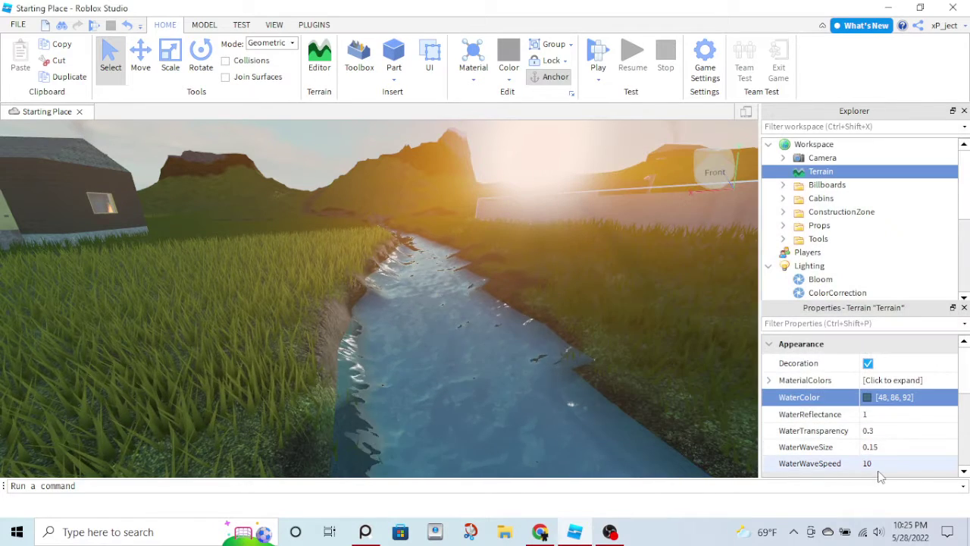
# Set the Terrain's WaterTransparency to 1 and check the river water close to the bridge.
pyautogui.click(884, 431)
pyautogui.press('BackSpace')
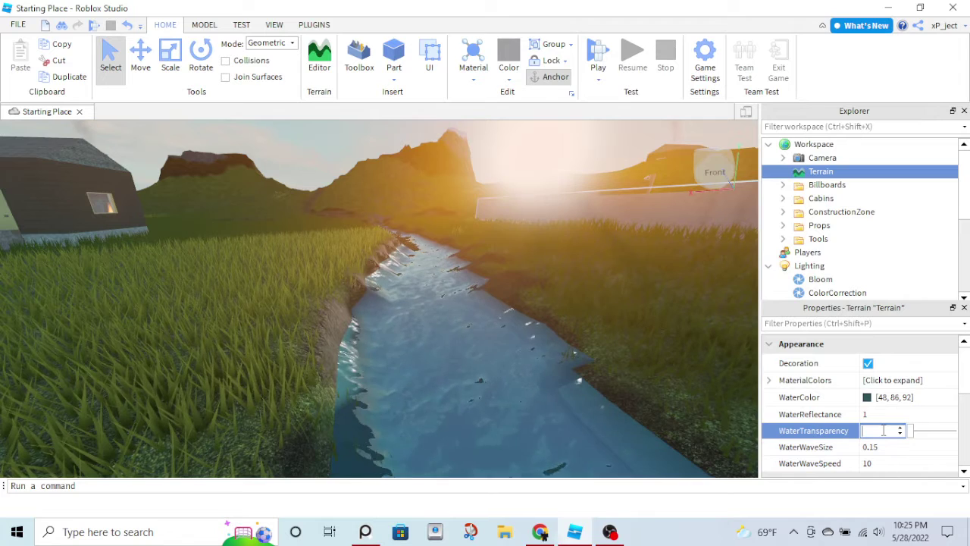
pyautogui.write('1')
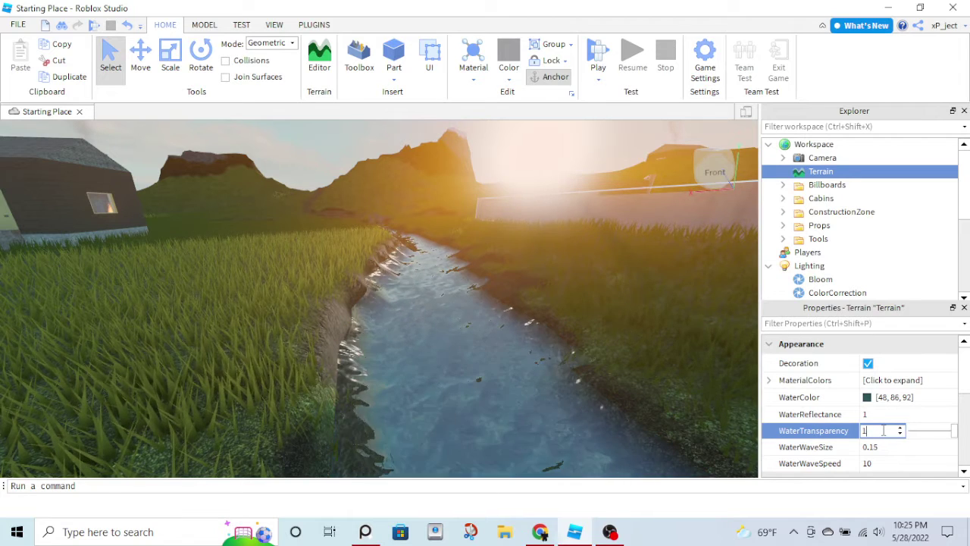
pyautogui.press('Return')
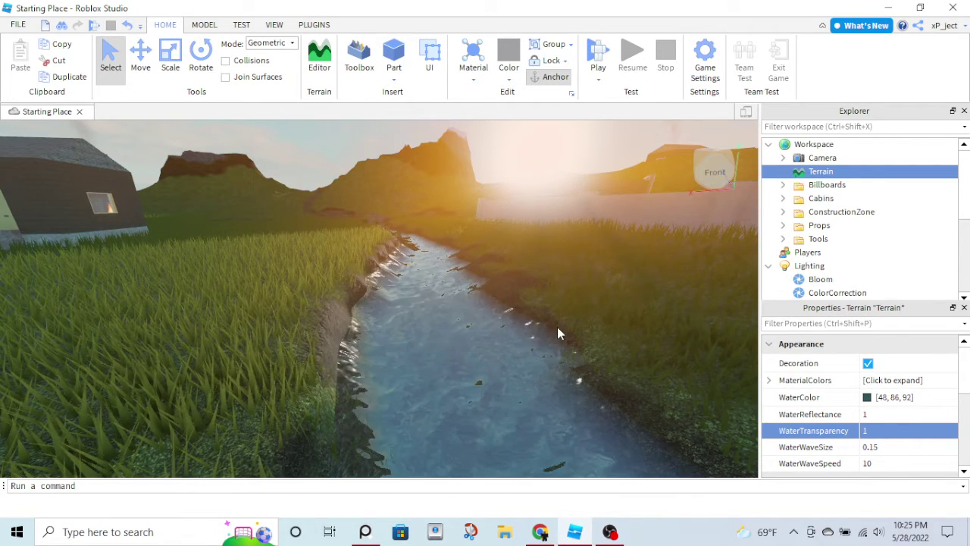
pyautogui.moveTo(557, 328); pyautogui.dragTo(537, 335, button='right')
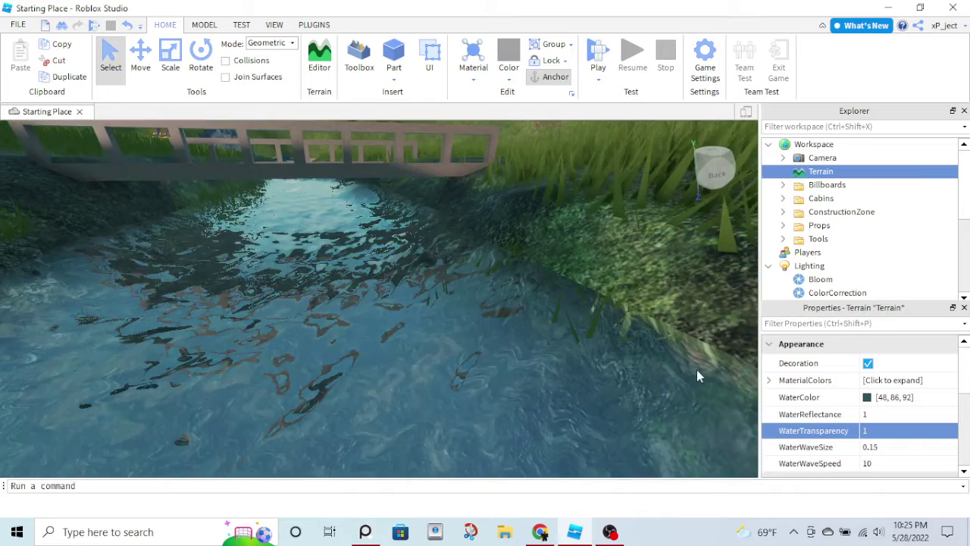
# Set the Terrain's WaterTransparency to 0.7 and view the river from farther away.
pyautogui.click(898, 434)
pyautogui.press('BackSpace')
pyautogui.write('.')
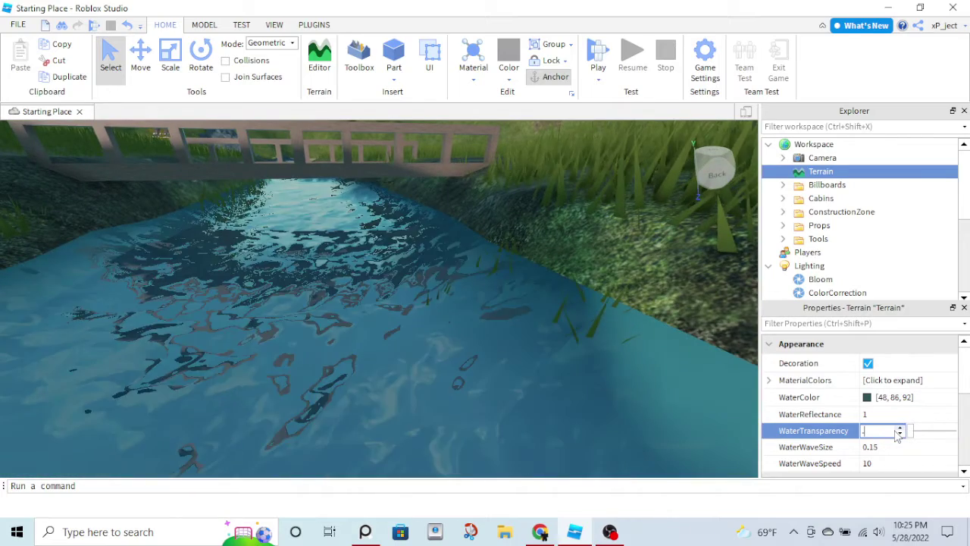
pyautogui.write('0.7')
pyautogui.press('Return')
pyautogui.scroll(-10, 351, 313)
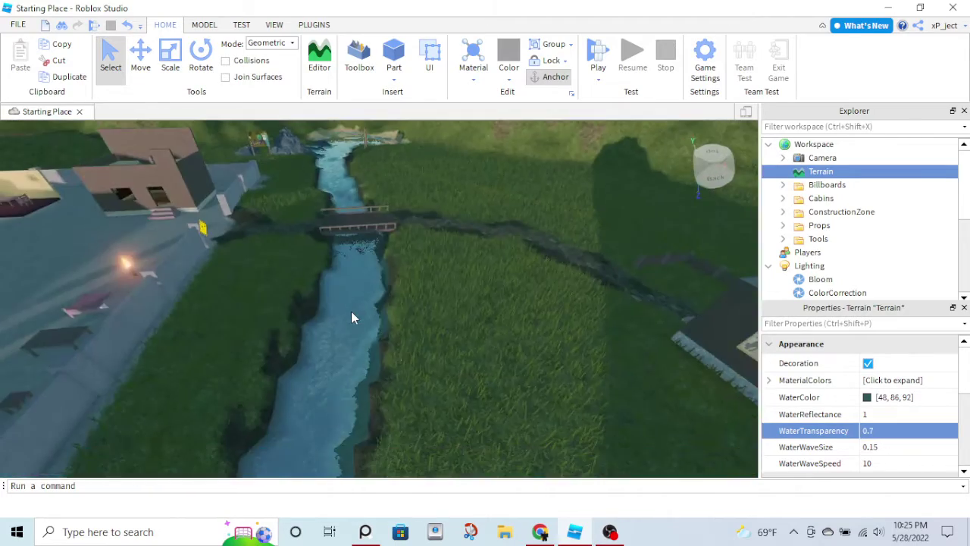
# Set up the terrain Paint brush at the riverbank with base size 1 and Plane Lock off.
pyautogui.scroll(10, 351, 311)
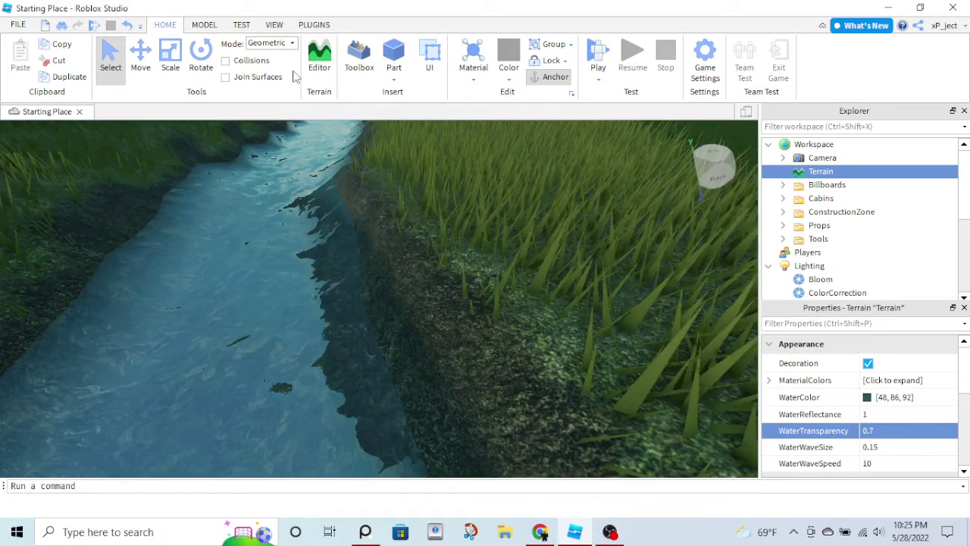
pyautogui.click(319, 59)
pyautogui.click(65, 232)
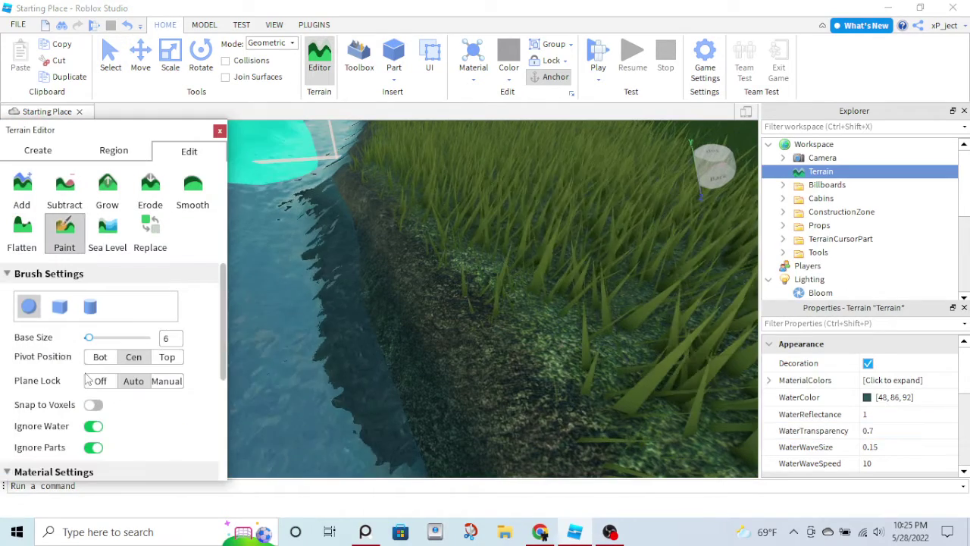
pyautogui.scroll(-3, 89, 385)
pyautogui.scroll(1, 95, 405)
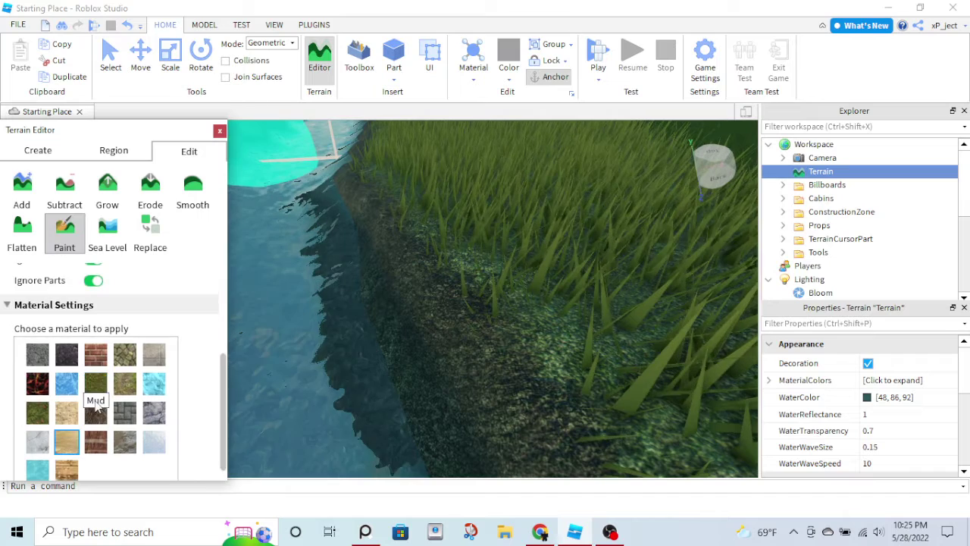
pyautogui.scroll(3, 96, 402)
pyautogui.moveTo(92, 338); pyautogui.dragTo(84, 340)
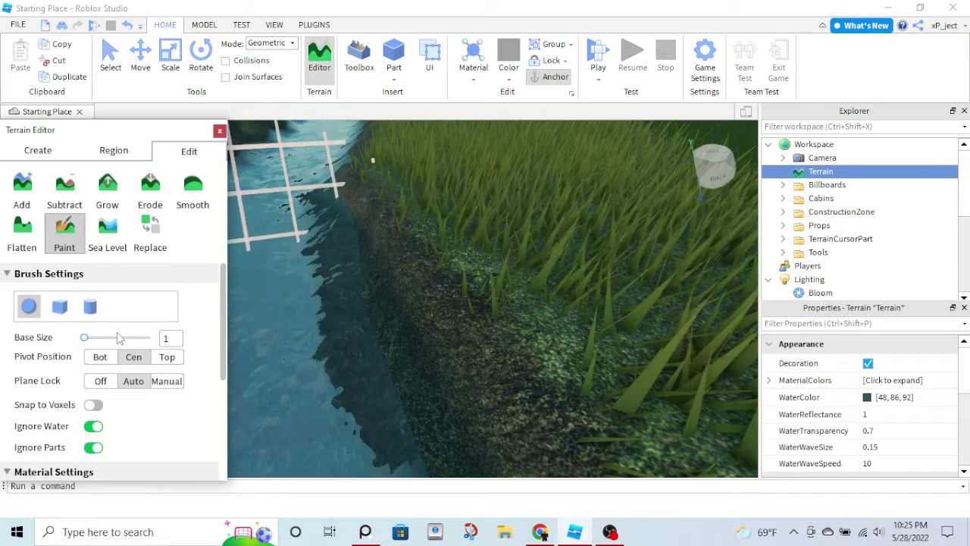
pyautogui.click(100, 381)
# Paint sand along both banks of the river up to the wooden bridge.
pyautogui.moveTo(256, 368); pyautogui.dragTo(364, 309, button='right')
pyautogui.moveTo(364, 309)
pyautogui.mouseDown()
pyautogui.moveTo(483, 345)
pyautogui.moveTo(620, 357)
pyautogui.moveTo(405, 301)
pyautogui.moveTo(333, 261)
pyautogui.mouseUp()
pyautogui.press('a')
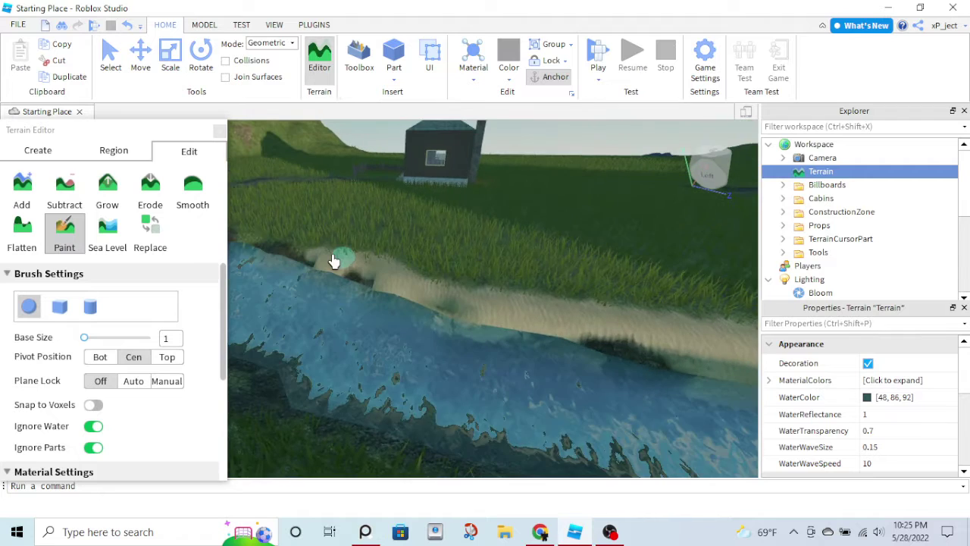
pyautogui.moveTo(334, 260); pyautogui.dragTo(329, 258, button='right')
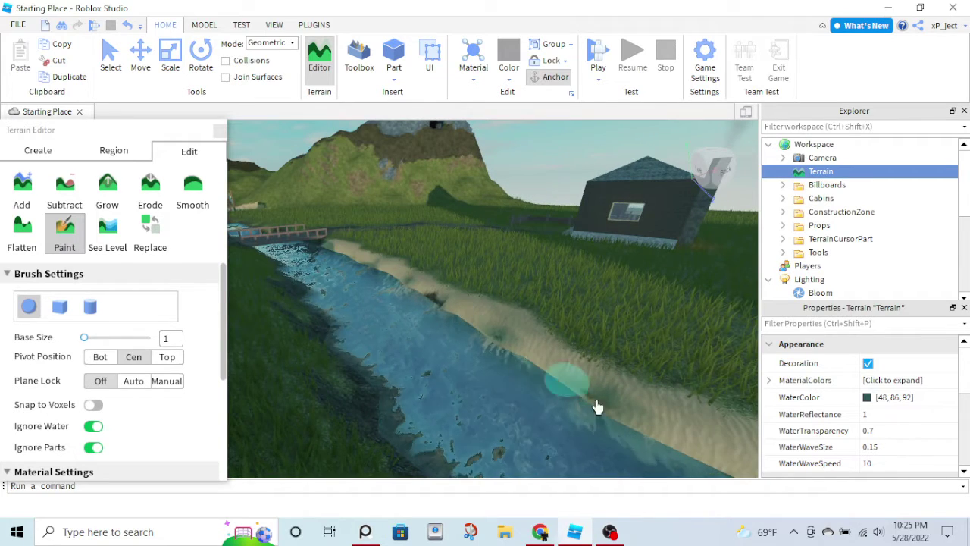
pyautogui.moveTo(597, 407); pyautogui.dragTo(498, 326, button='right')
pyautogui.scroll(6, 492, 284)
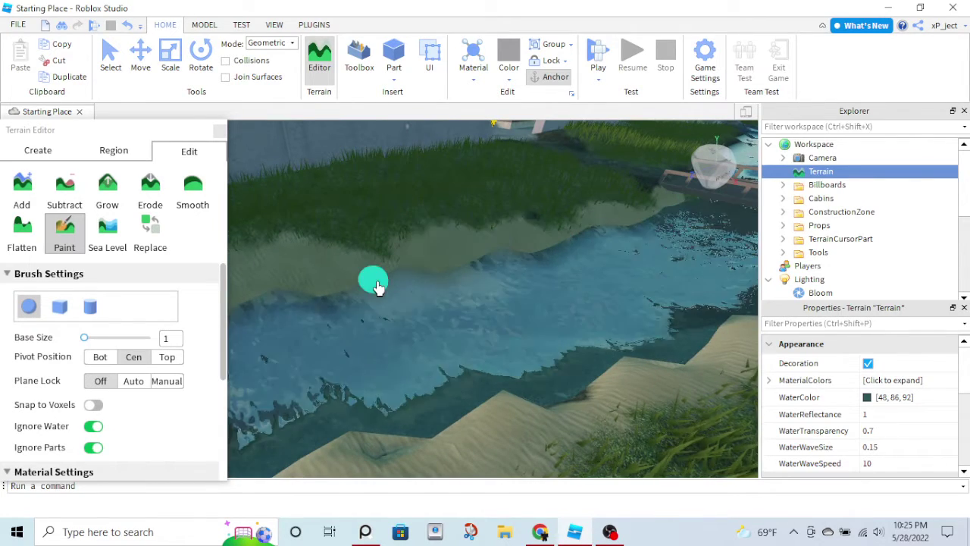
# Switch the paint material to rock and paint the underwater riverbed with it.
pyautogui.scroll(3, 372, 320)
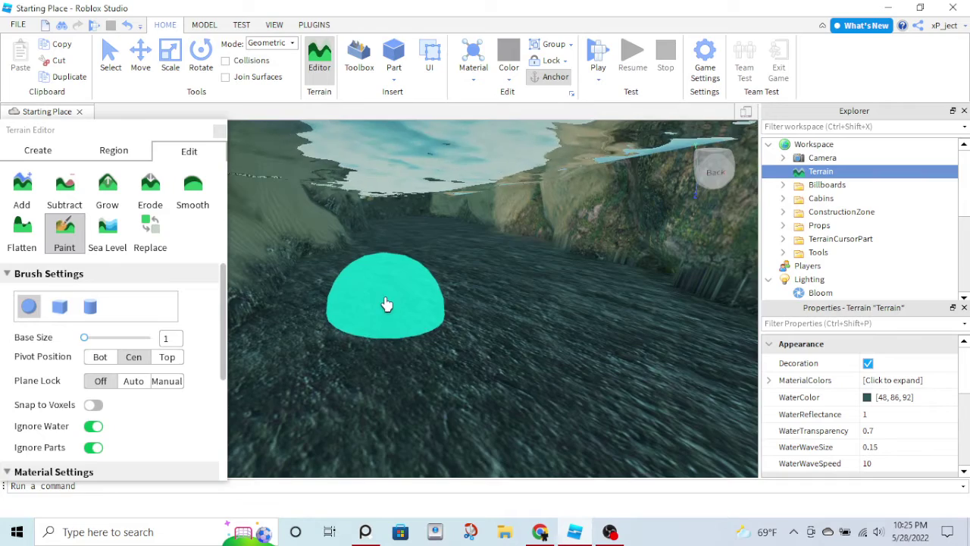
pyautogui.scroll(-3, 148, 440)
pyautogui.click(154, 473)
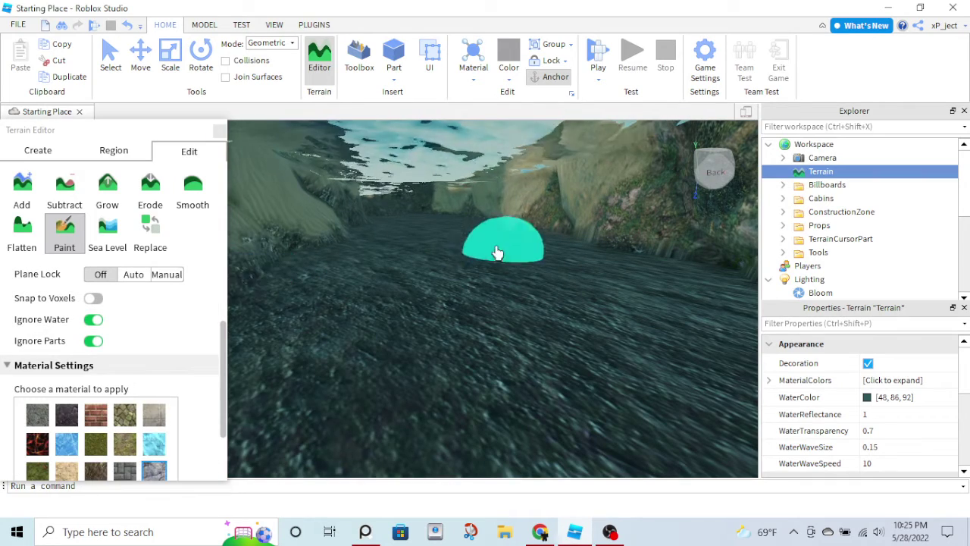
pyautogui.scroll(2, 596, 244)
pyautogui.scroll(3, 307, 240)
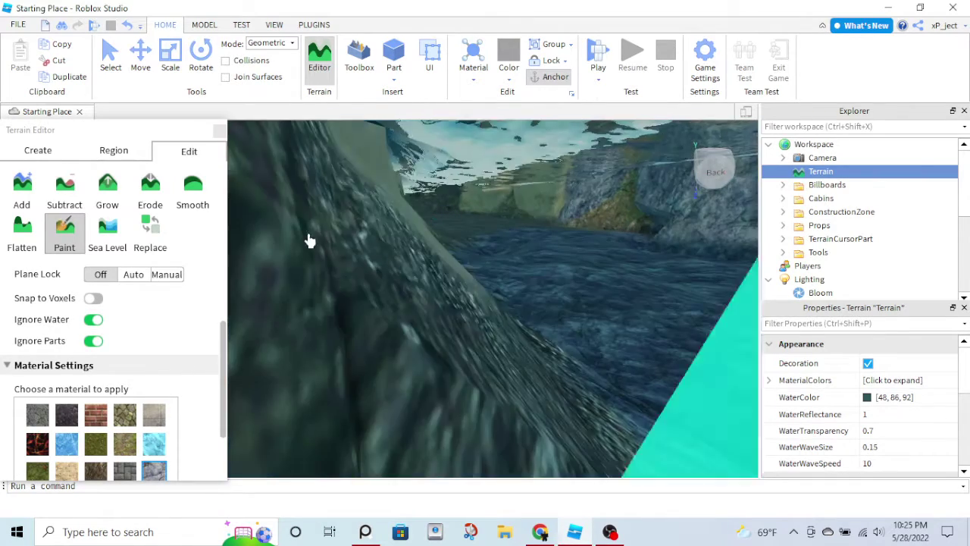
pyautogui.scroll(-5, 414, 250)
pyautogui.scroll(3, 480, 223)
pyautogui.scroll(-2, 498, 318)
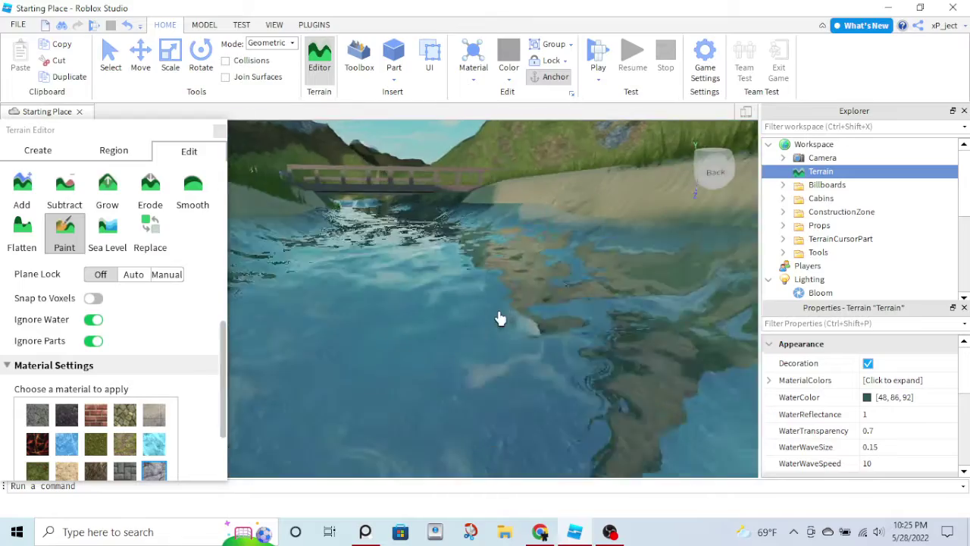
pyautogui.scroll(4, 473, 308)
pyautogui.moveTo(472, 308); pyautogui.dragTo(589, 368)
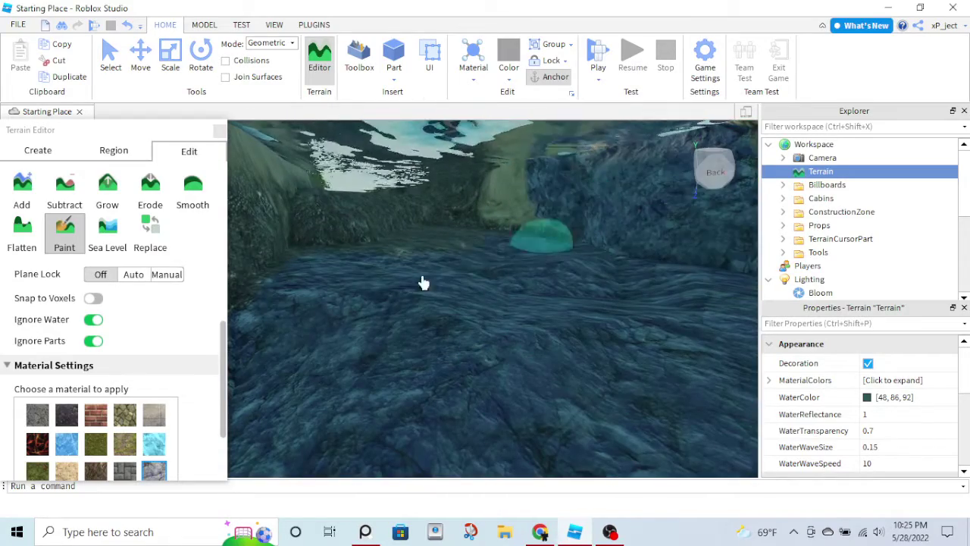
# Paint patches of rock over the riverbanks at several spots along the river.
pyautogui.scroll(-3, 364, 326)
pyautogui.scroll(-3, 435, 368)
pyautogui.moveTo(436, 368)
pyautogui.mouseDown(button='right')
pyautogui.moveTo(451, 349)
pyautogui.moveTo(550, 353)
pyautogui.mouseUp(button='right')
pyautogui.scroll(3, 451, 349)
pyautogui.moveTo(551, 353); pyautogui.dragTo(550, 302)
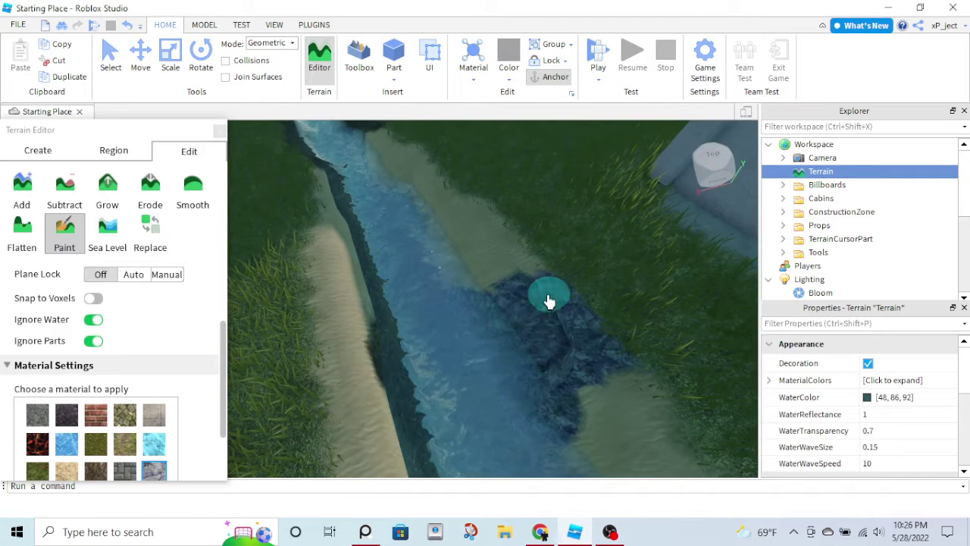
pyautogui.moveTo(550, 303); pyautogui.dragTo(509, 322, button='right')
pyautogui.scroll(-3, 501, 316)
pyautogui.scroll(-3, 423, 379)
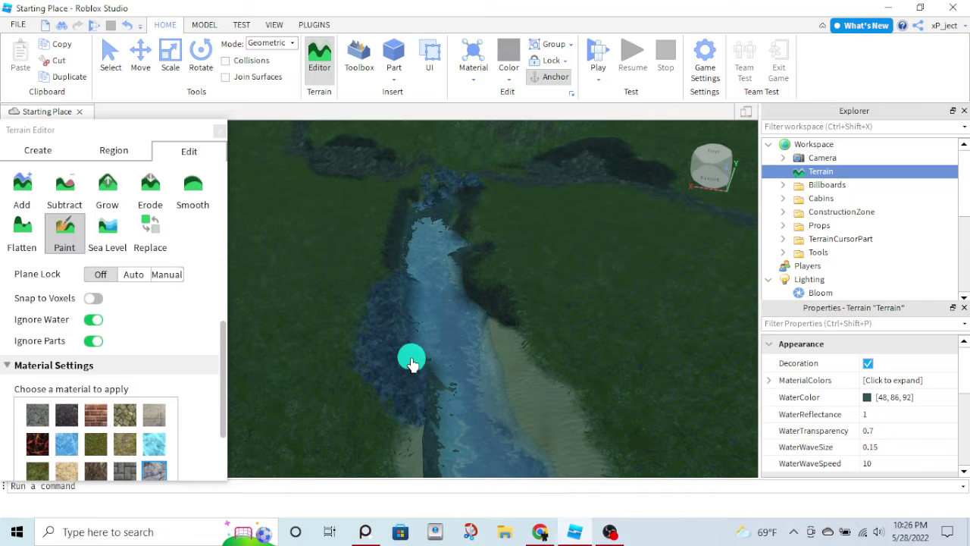
pyautogui.scroll(5, 447, 347)
pyautogui.moveTo(450, 346); pyautogui.dragTo(439, 350, button='right')
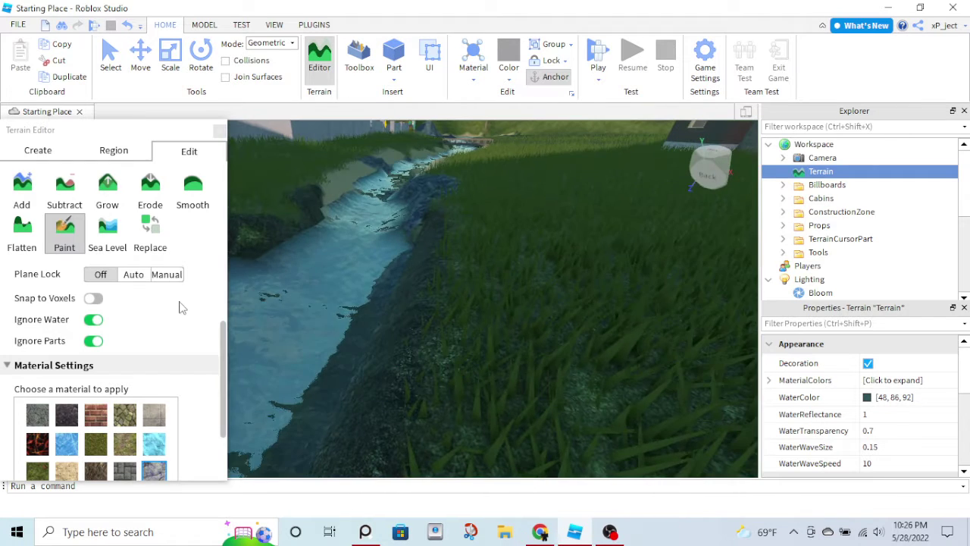
# Switch the paint material to sand and paint sandy strips along both banks beyond the rock patch.
pyautogui.scroll(-2, 99, 417)
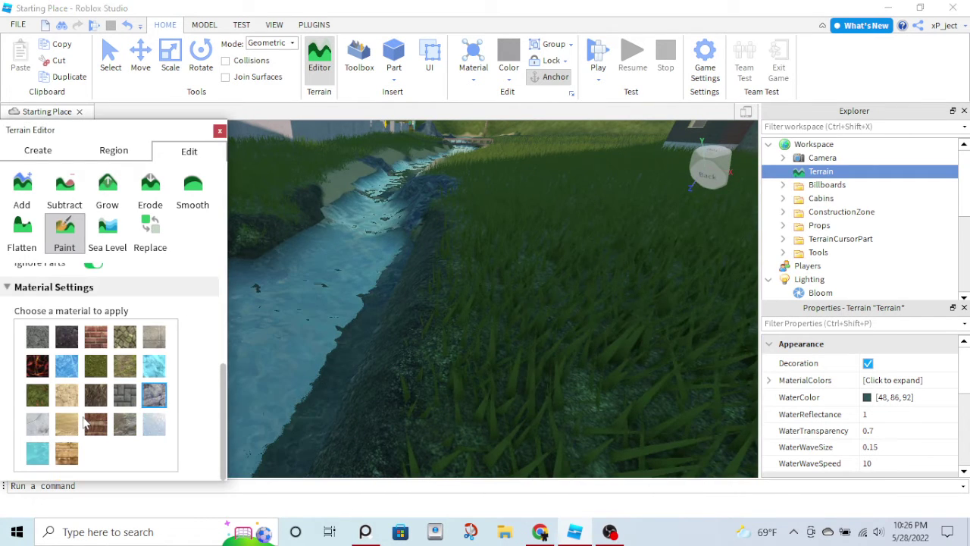
pyautogui.click(67, 427)
pyautogui.moveTo(471, 306)
pyautogui.mouseDown()
pyautogui.moveTo(513, 224)
pyautogui.moveTo(438, 245)
pyautogui.moveTo(407, 296)
pyautogui.mouseUp()
pyautogui.moveTo(407, 296); pyautogui.dragTo(357, 284, button='right')
pyautogui.scroll(-5, 407, 297)
pyautogui.moveTo(357, 283); pyautogui.dragTo(364, 414)
pyautogui.moveTo(418, 378); pyautogui.dragTo(282, 235, button='right')
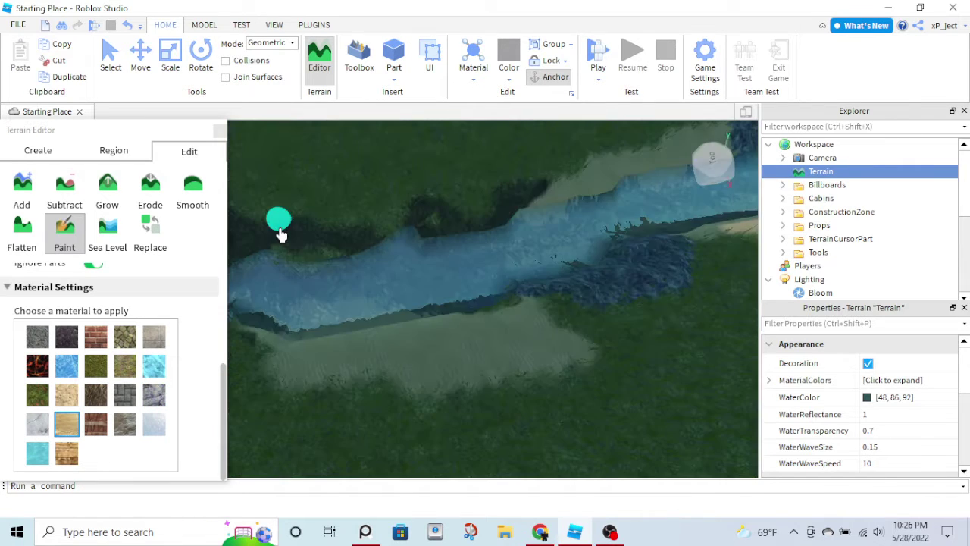
pyautogui.moveTo(280, 235); pyautogui.dragTo(516, 217)
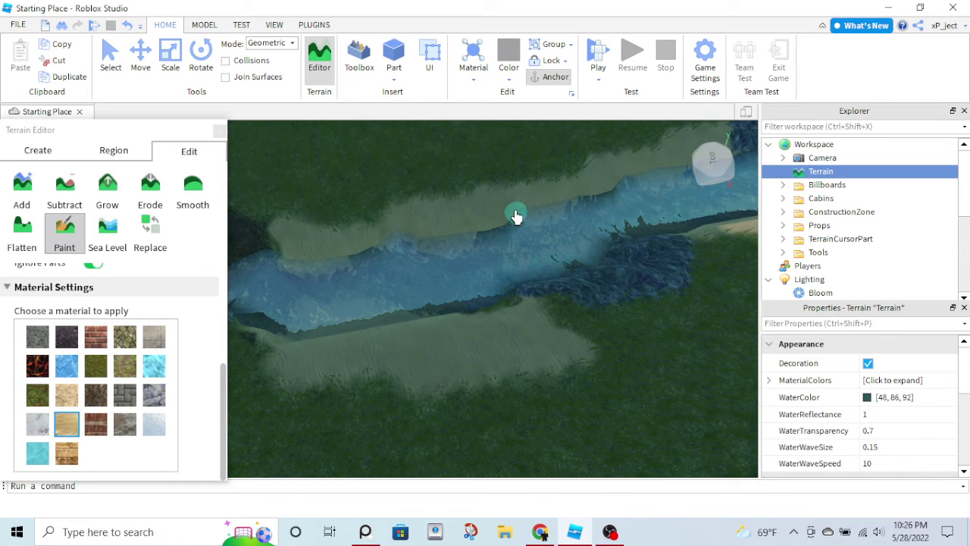
# Close the Terrain Editor, insert the PBR forest pack from My Models, and open Studio Settings.
pyautogui.moveTo(516, 216); pyautogui.dragTo(485, 209, button='right')
pyautogui.scroll(5, 471, 214)
pyautogui.scroll(4, 485, 210)
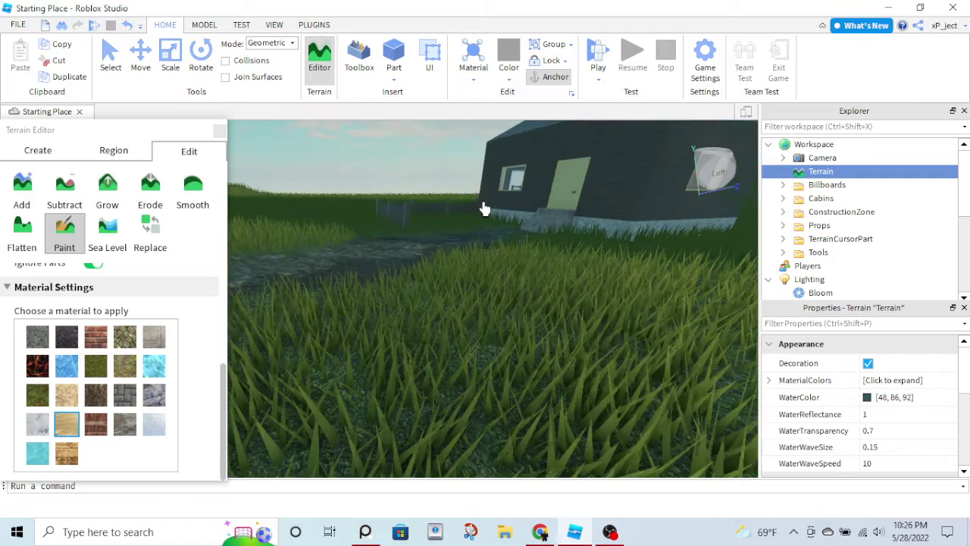
pyautogui.scroll(3, 480, 212)
pyautogui.scroll(4, 470, 223)
pyautogui.click(219, 130)
pyautogui.click(361, 64)
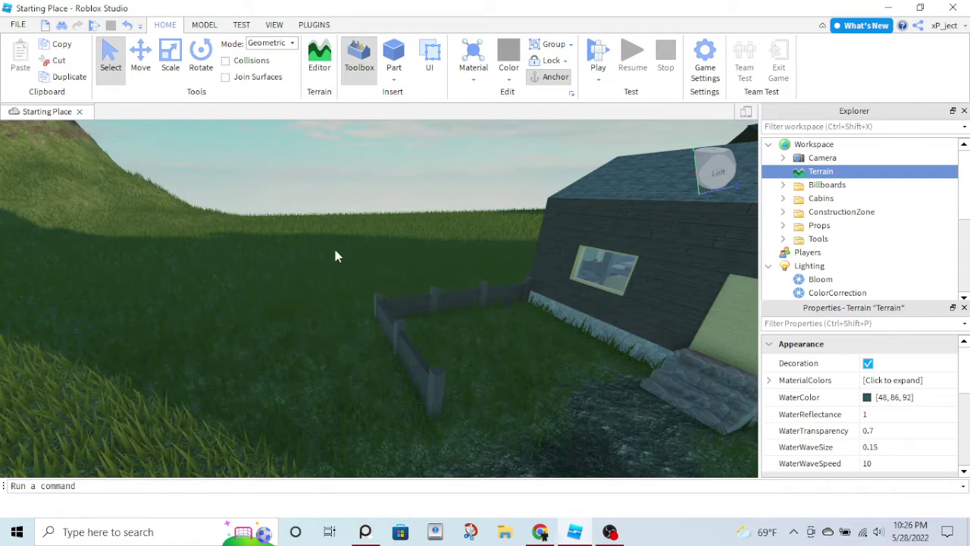
pyautogui.moveTo(337, 256); pyautogui.dragTo(196, 269, button='right')
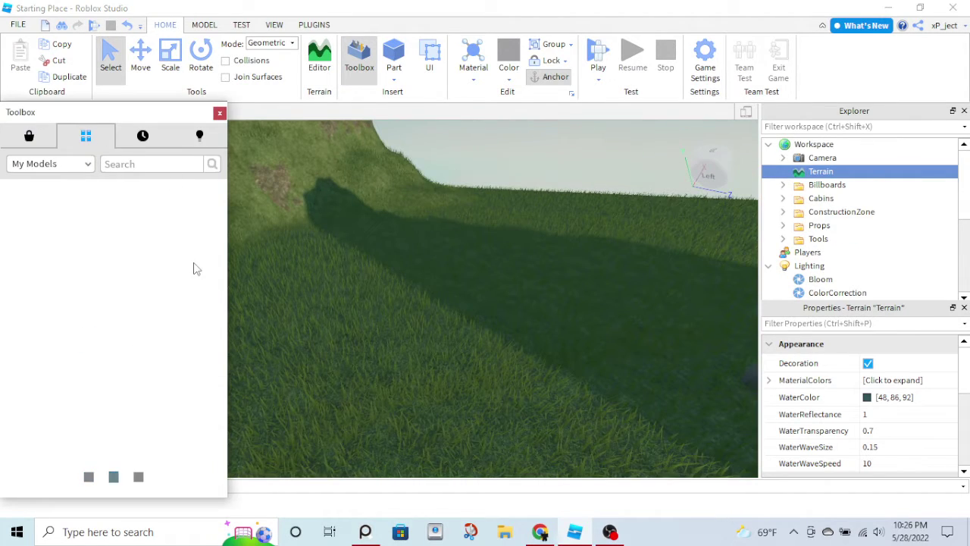
pyautogui.scroll(-6, 218, 286)
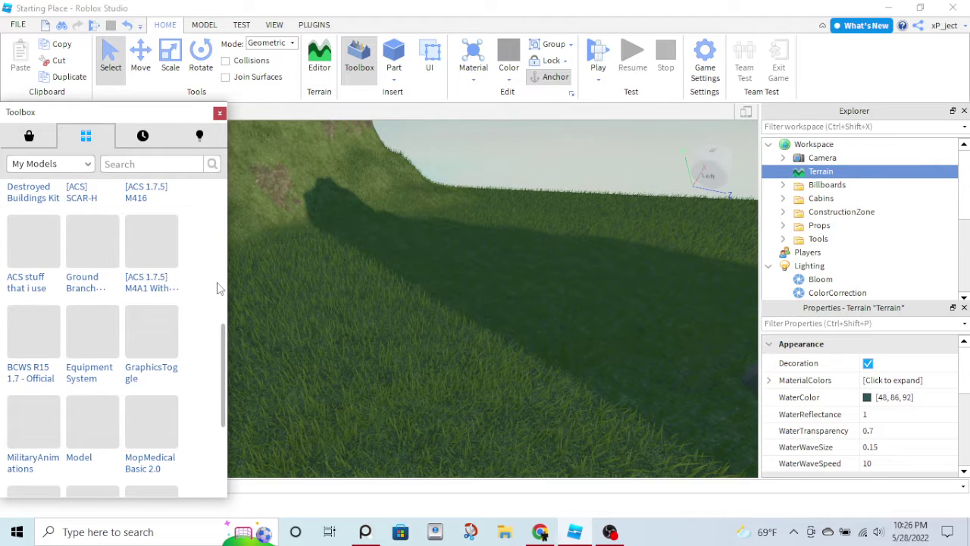
pyautogui.scroll(-3, 217, 288)
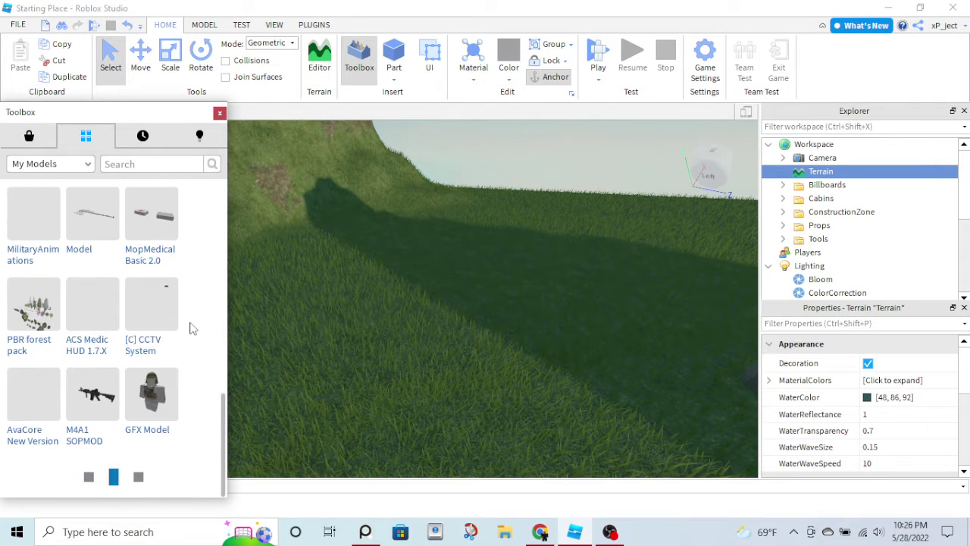
pyautogui.click(18, 25)
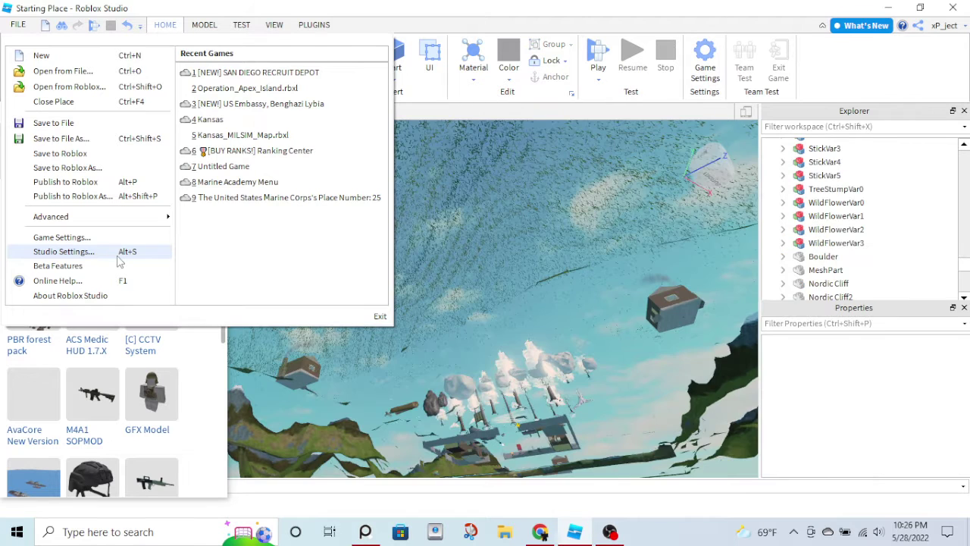
pyautogui.click(118, 256)
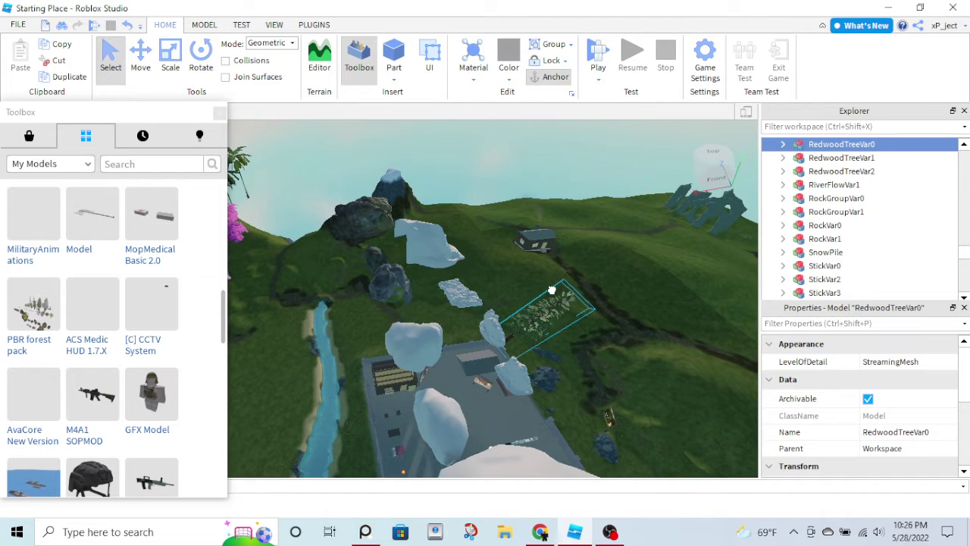
# Pull a few redwood trees and a rock out of the floating forest pack down towards the ground.
pyautogui.moveTo(552, 289); pyautogui.dragTo(343, 239, button='right')
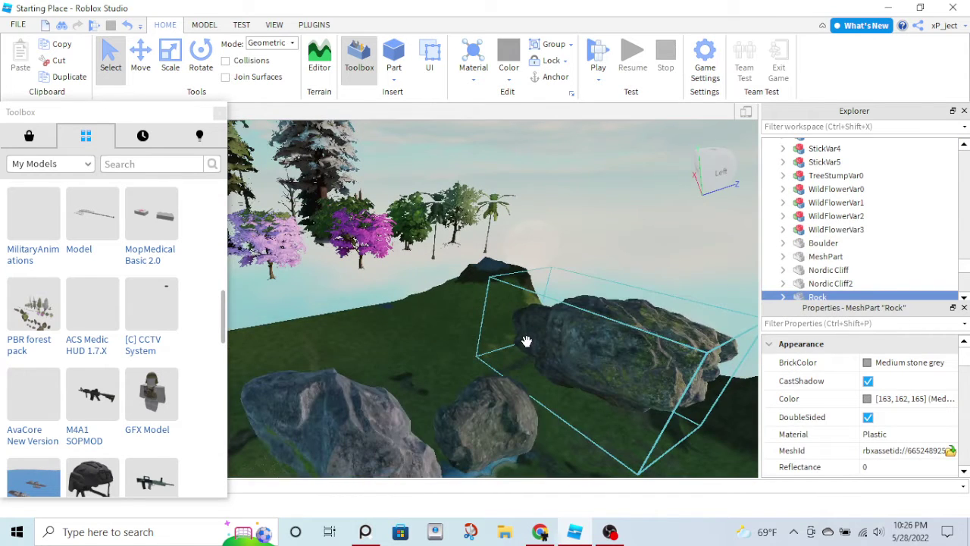
pyautogui.moveTo(527, 341); pyautogui.dragTo(425, 262, button='right')
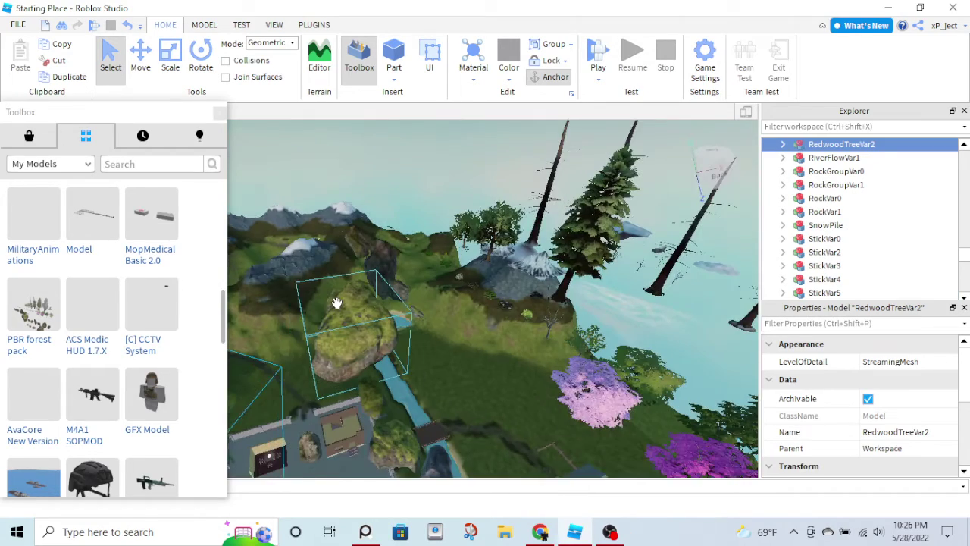
pyautogui.moveTo(336, 303); pyautogui.dragTo(498, 400, button='right')
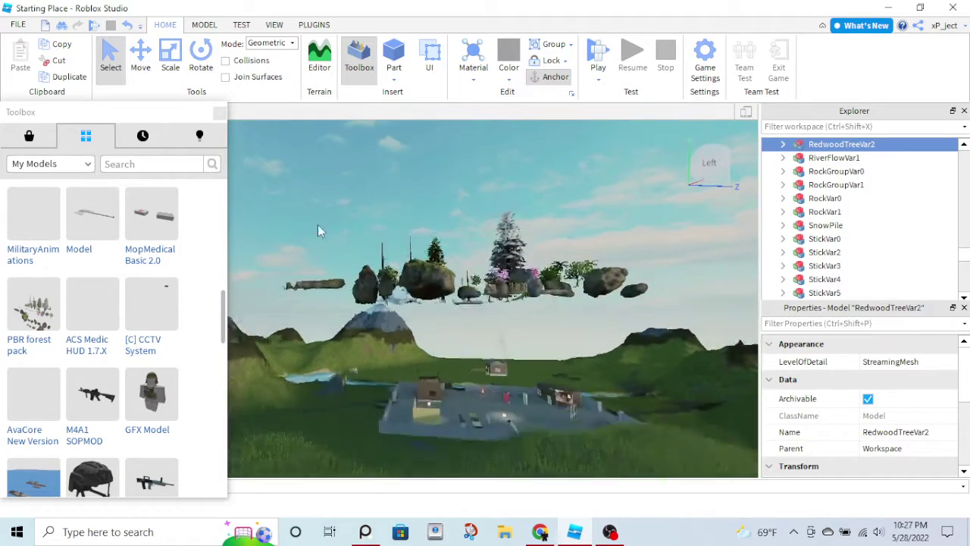
# Select the group of forest pack models still floating above the map and delete them.
pyautogui.moveTo(284, 222); pyautogui.dragTo(661, 326)
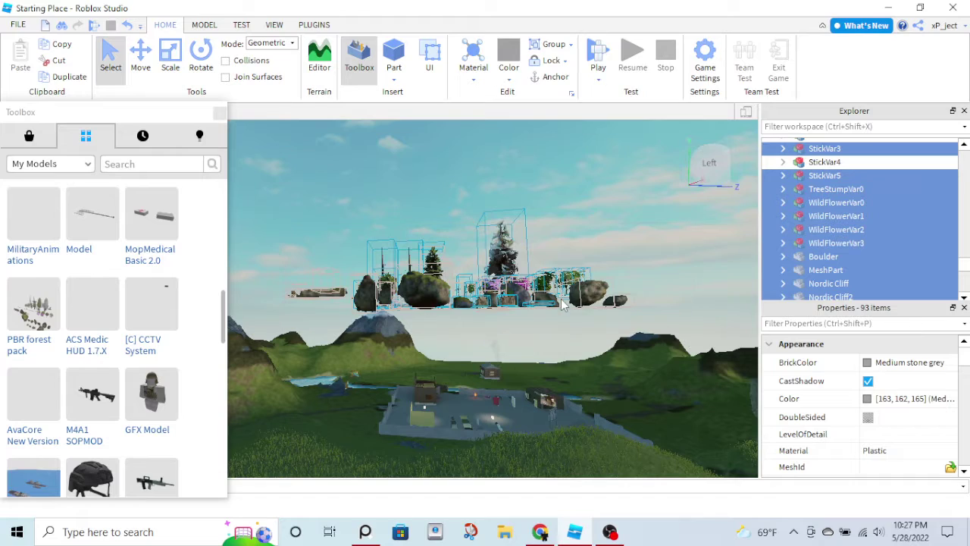
pyautogui.rightClick(563, 305)
pyautogui.click(599, 92)
# Bring the sideways RedwoodTreeVar2 over to the grass beside the small cabin and close the Toolbox.
pyautogui.moveTo(437, 238); pyautogui.dragTo(361, 239, button='right')
pyautogui.click(360, 239)
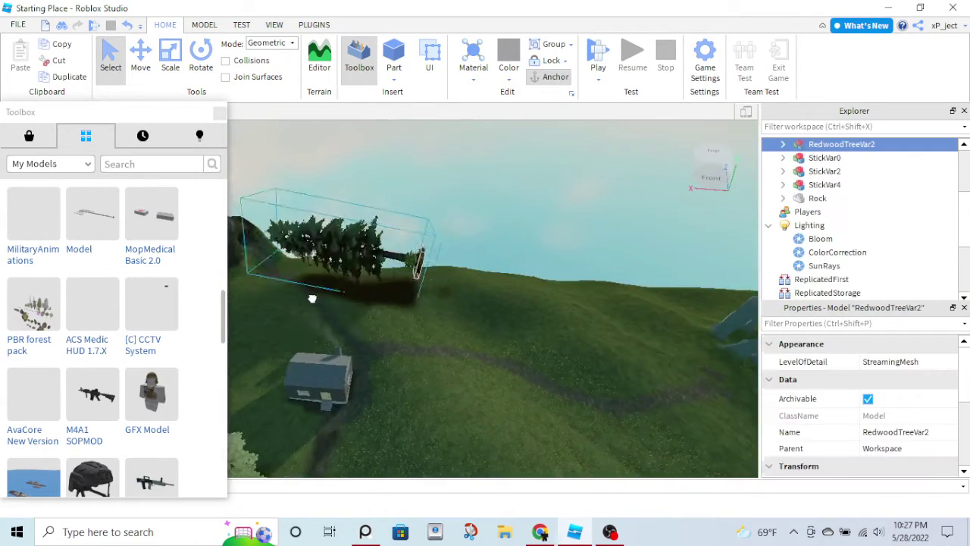
pyautogui.scroll(-6, 364, 257)
pyautogui.scroll(6, 363, 271)
pyautogui.moveTo(365, 271); pyautogui.dragTo(327, 197)
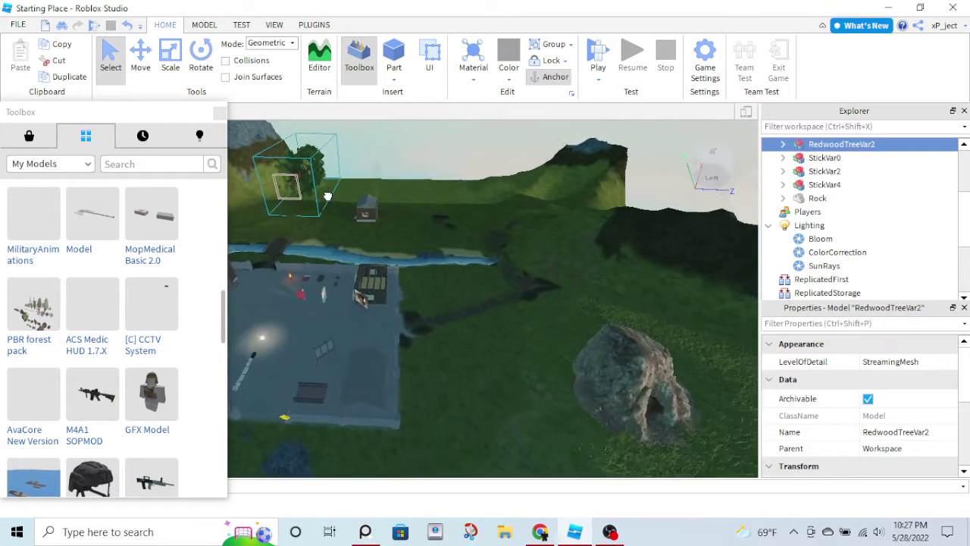
pyautogui.scroll(5, 327, 196)
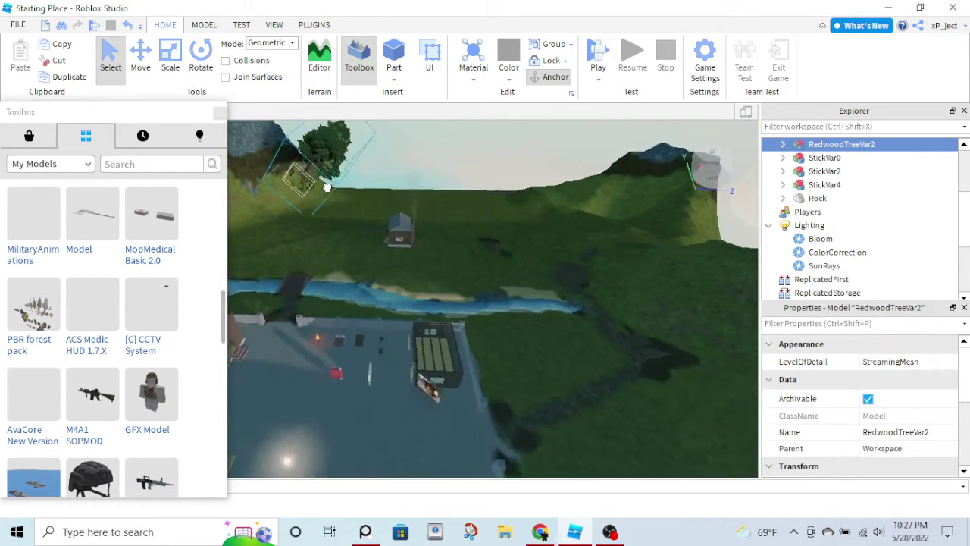
pyautogui.press('w')
pyautogui.click(219, 113)
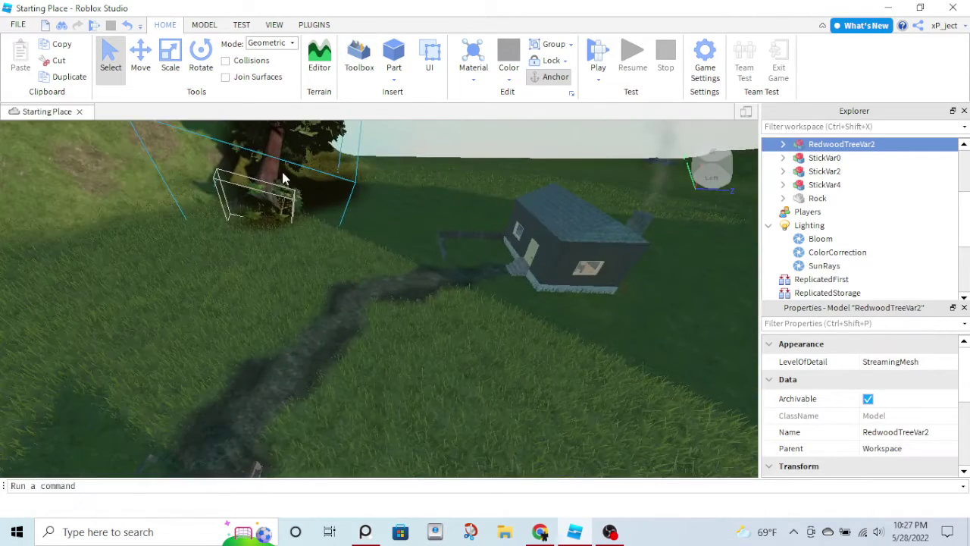
pyautogui.scroll(6, 342, 298)
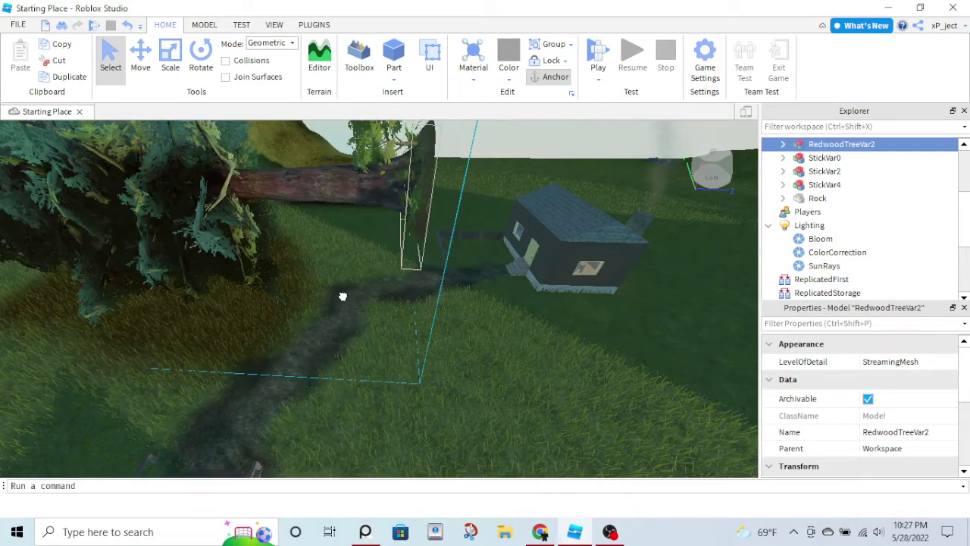
pyautogui.scroll(-8, 342, 298)
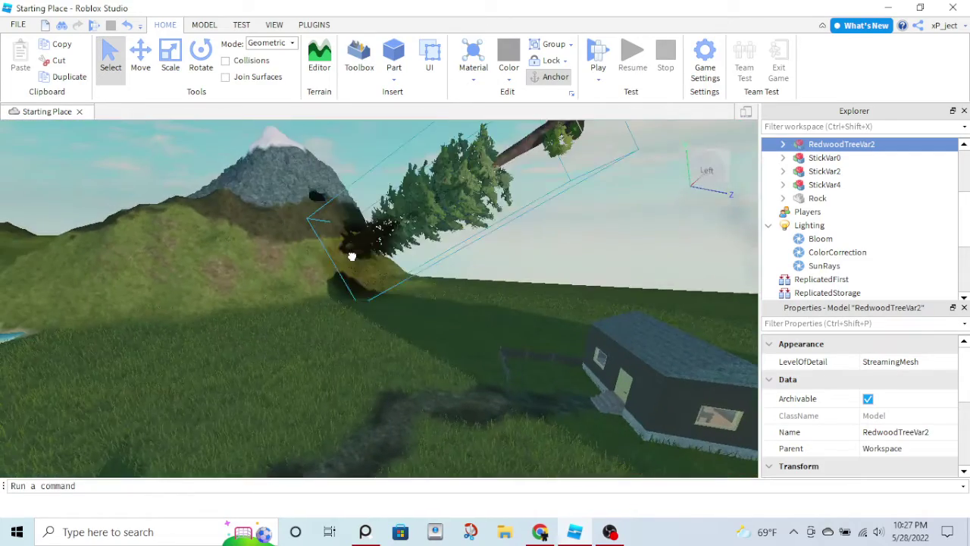
# Rotate and tilt RedwoodTreeVar2 until it stands upright, and plant it in the grass near the cabin.
pyautogui.moveTo(383, 349); pyautogui.dragTo(385, 354)
pyautogui.press('r')
pyautogui.press('t')
pyautogui.press('t')
pyautogui.press('r')
pyautogui.press('r')
pyautogui.press('t')
pyautogui.press('r')
pyautogui.press('r')
pyautogui.press('r')
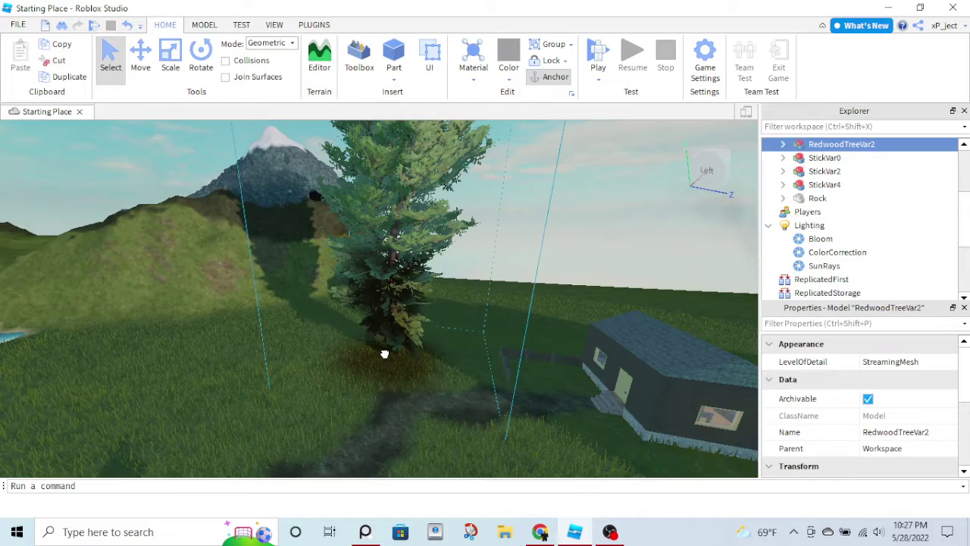
pyautogui.moveTo(384, 354); pyautogui.dragTo(384, 354, button='right')
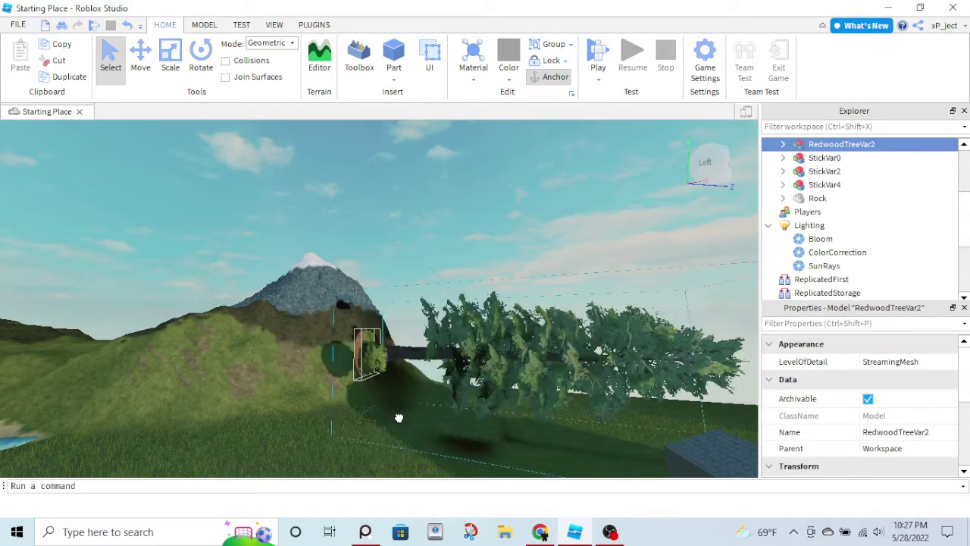
pyautogui.moveTo(399, 418); pyautogui.dragTo(395, 352)
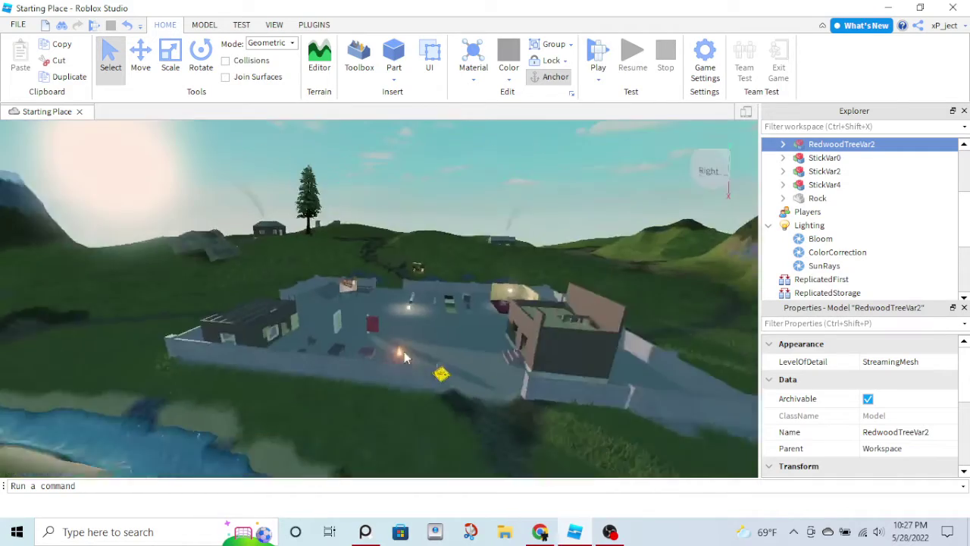
# Move RedwoodTreeVar0 across the map to the grass beside the cabin, near the first redwood.
pyautogui.moveTo(299, 241); pyautogui.dragTo(308, 243, button='right')
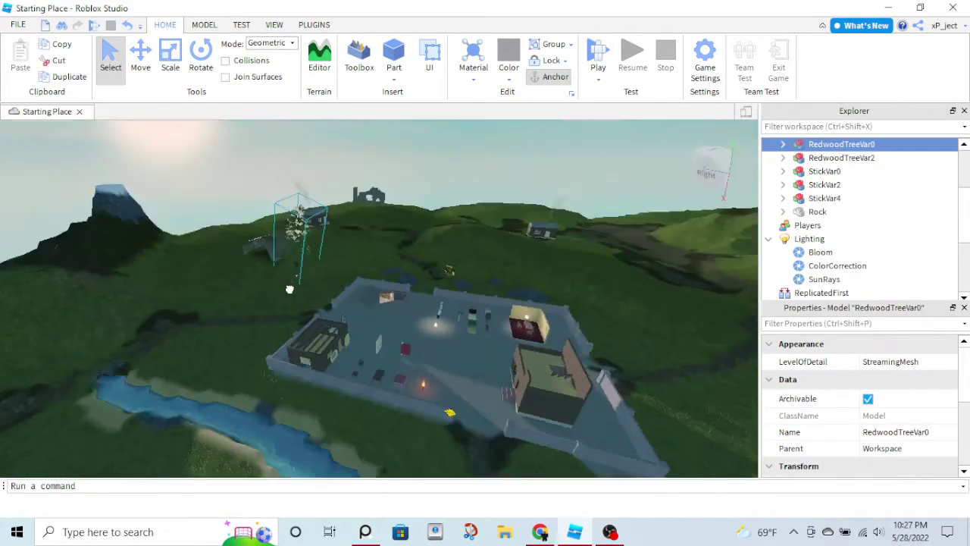
pyautogui.press('w')
pyautogui.moveTo(288, 288); pyautogui.dragTo(262, 275, button='right')
pyautogui.moveTo(261, 275); pyautogui.dragTo(343, 236)
pyautogui.press('w')
pyautogui.moveTo(447, 238); pyautogui.dragTo(445, 236, button='right')
# Adjust RedwoodTreeVar0's position with the Move tool so it stands behind the cabin's fence.
pyautogui.press('s')
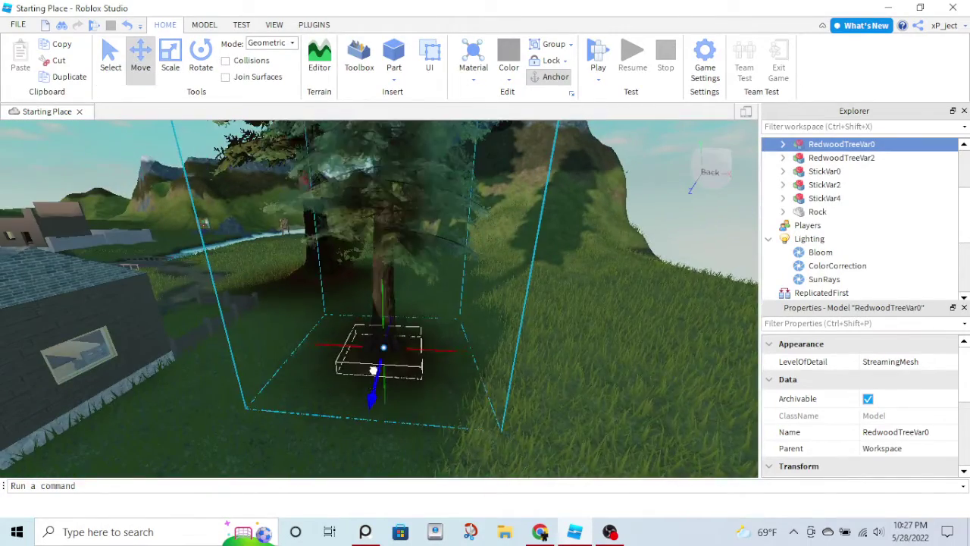
pyautogui.scroll(-2, 351, 326)
pyautogui.moveTo(342, 322); pyautogui.dragTo(328, 337)
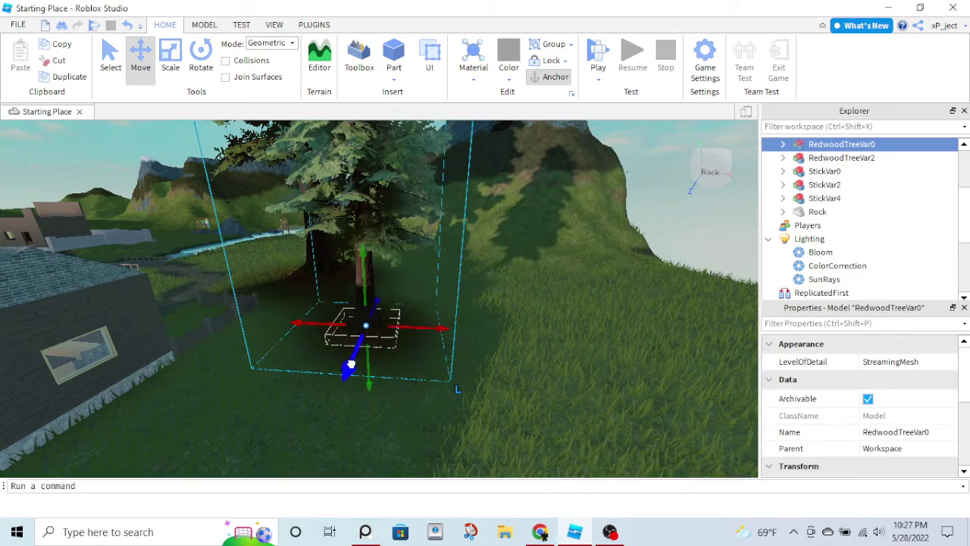
pyautogui.press('a')
pyautogui.moveTo(353, 359); pyautogui.dragTo(353, 355, button='right')
pyautogui.press('s')
pyautogui.press('e')
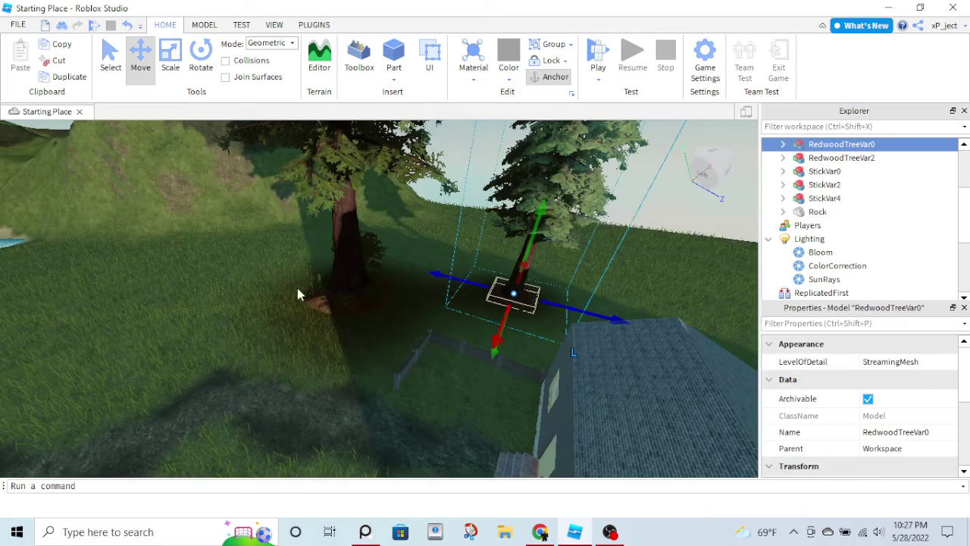
# Reposition RedwoodTreeVar2 in the grass near the cabin's fence, further from the valley side.
pyautogui.press('e')
pyautogui.moveTo(343, 308); pyautogui.dragTo(368, 309, button='right')
pyautogui.press('s')
pyautogui.press('w')
pyautogui.click(298, 332)
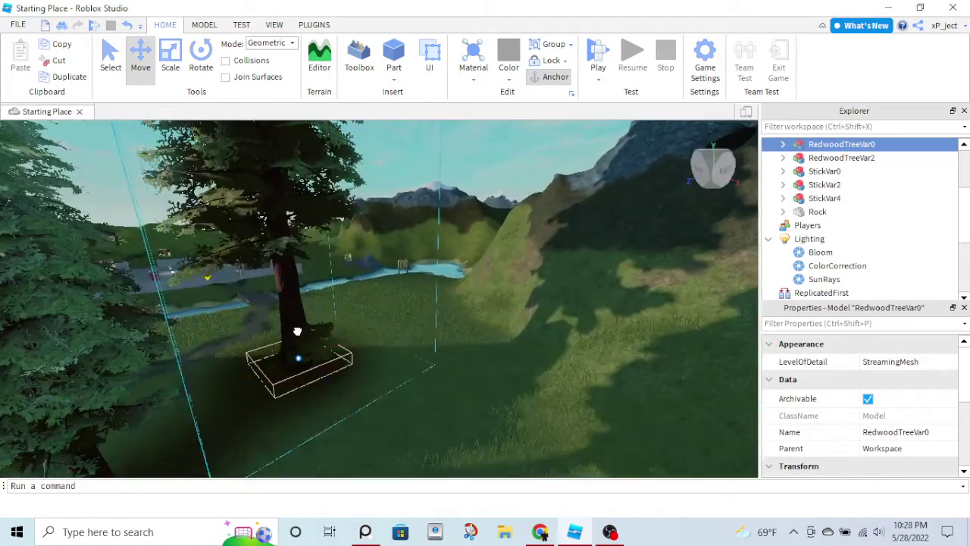
pyautogui.moveTo(328, 383); pyautogui.dragTo(357, 446)
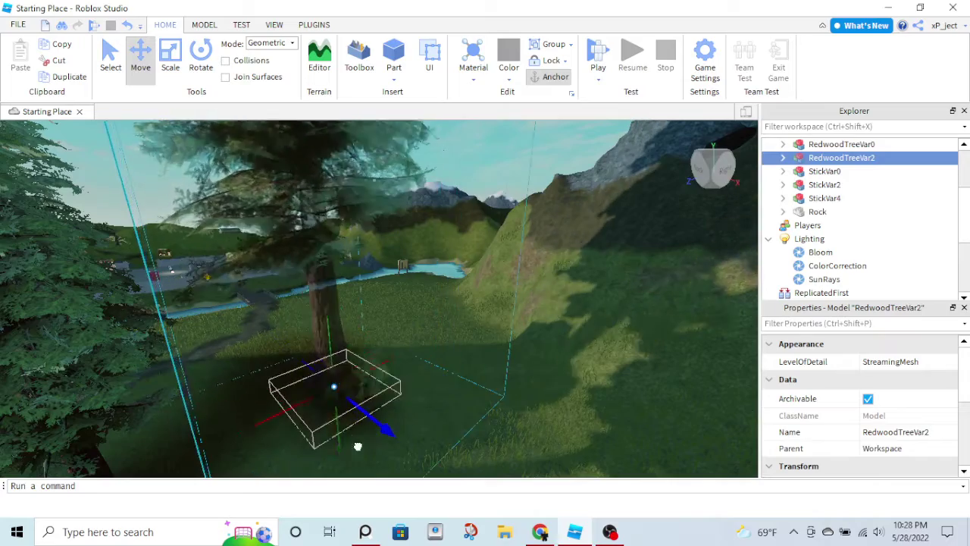
pyautogui.press('s')
pyautogui.moveTo(295, 374); pyautogui.dragTo(283, 380)
# Working from the top view, duplicate RedwoodTreeVar2 and spread the copies over the grass between the small cabin and the river.
pyautogui.press('d')
pyautogui.moveTo(351, 355); pyautogui.dragTo(354, 357, button='right')
pyautogui.press('e')
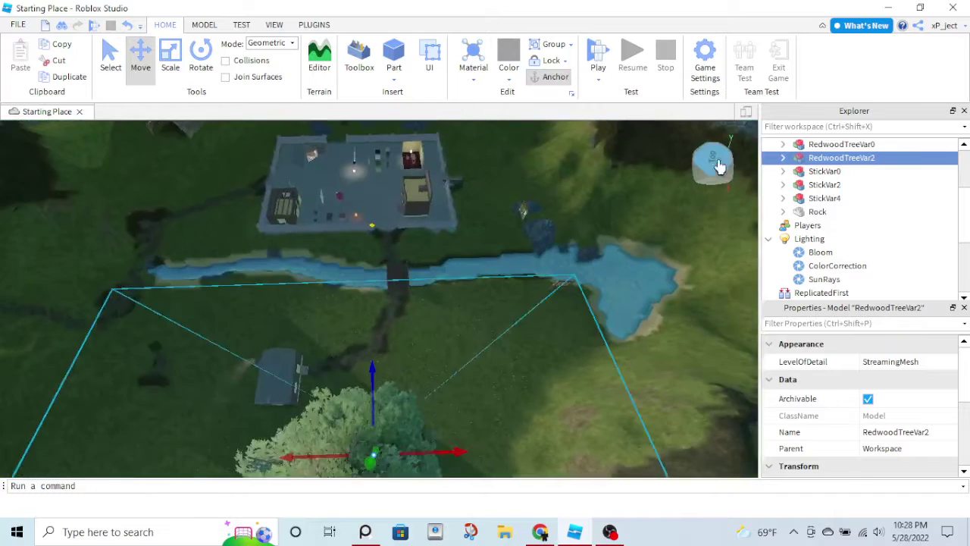
pyautogui.click(719, 167)
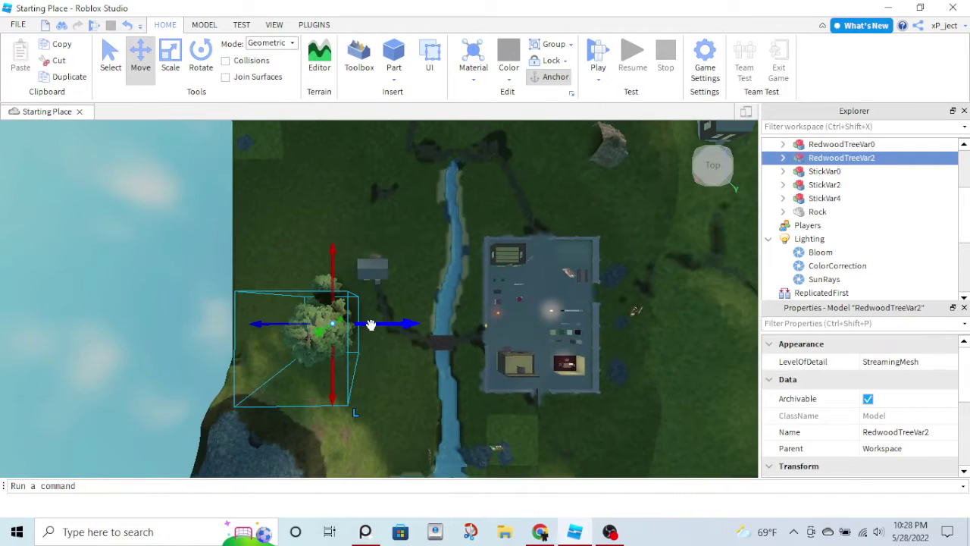
pyautogui.moveTo(398, 324); pyautogui.dragTo(430, 324)
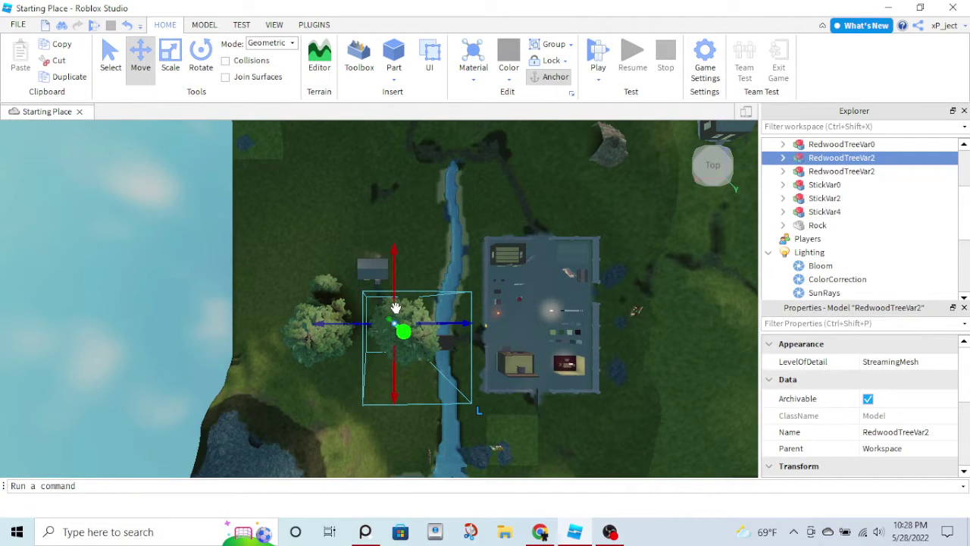
pyautogui.moveTo(396, 279); pyautogui.dragTo(395, 244)
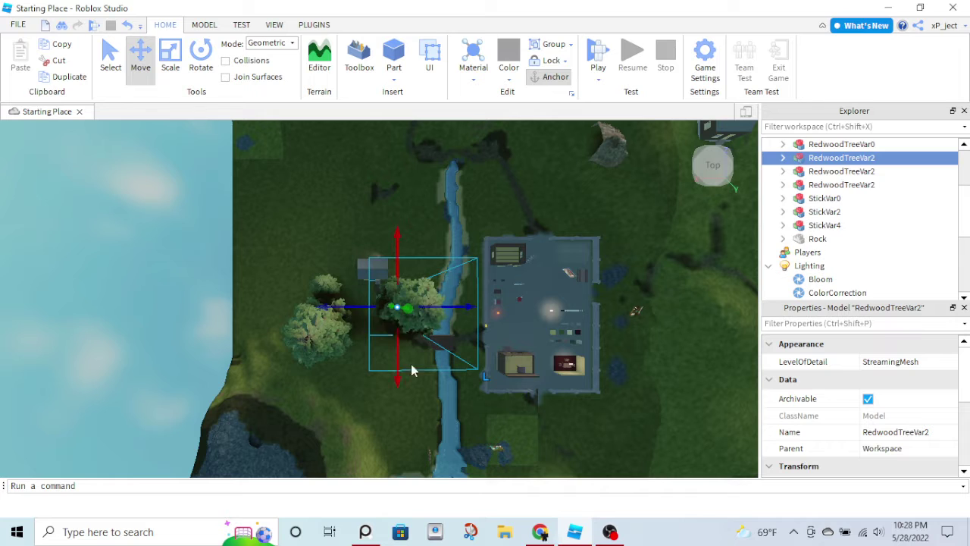
pyautogui.moveTo(395, 381); pyautogui.dragTo(397, 418)
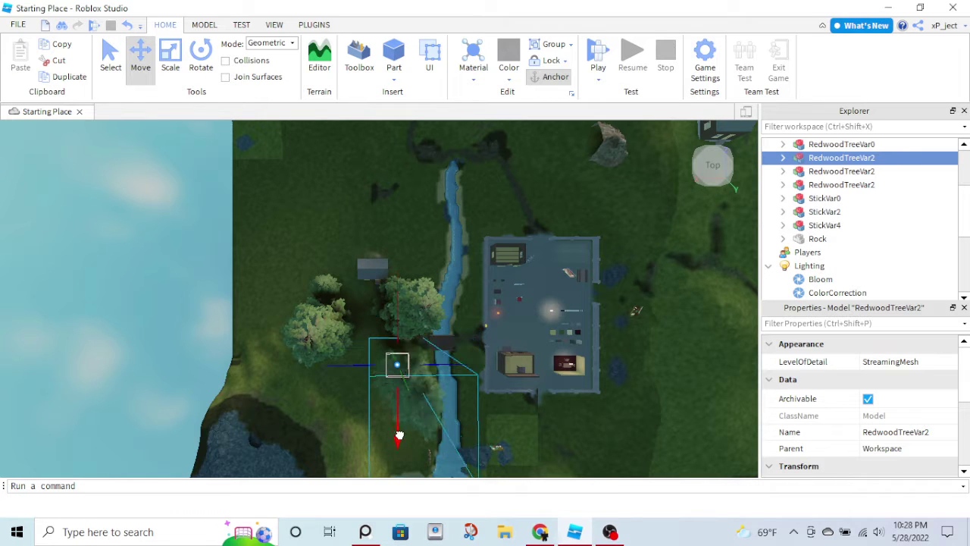
pyautogui.moveTo(344, 364); pyautogui.dragTo(317, 365)
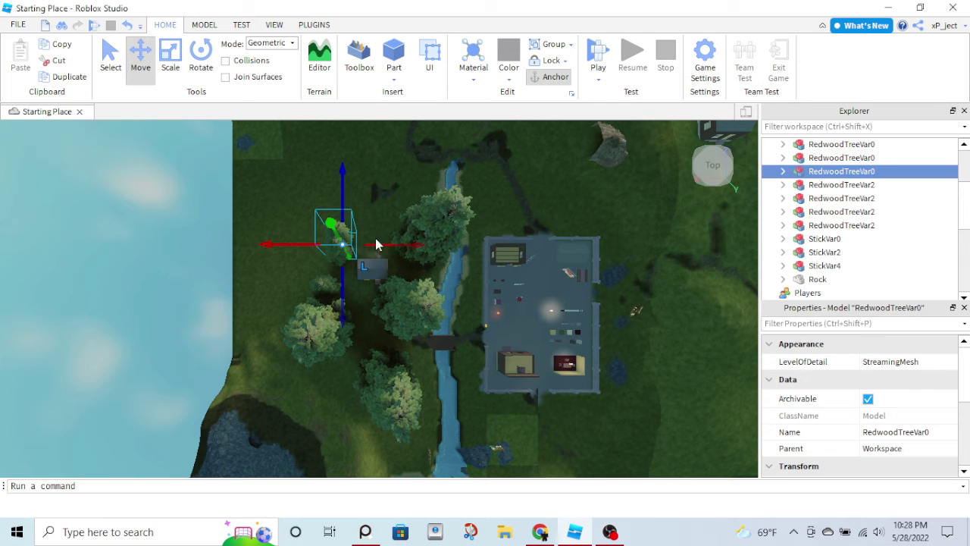
# Place a copy of RedwoodTreeVar0 on the grass just beyond the small cabin, away from the redwood group.
pyautogui.click(364, 241)
pyautogui.moveTo(367, 245); pyautogui.dragTo(407, 245)
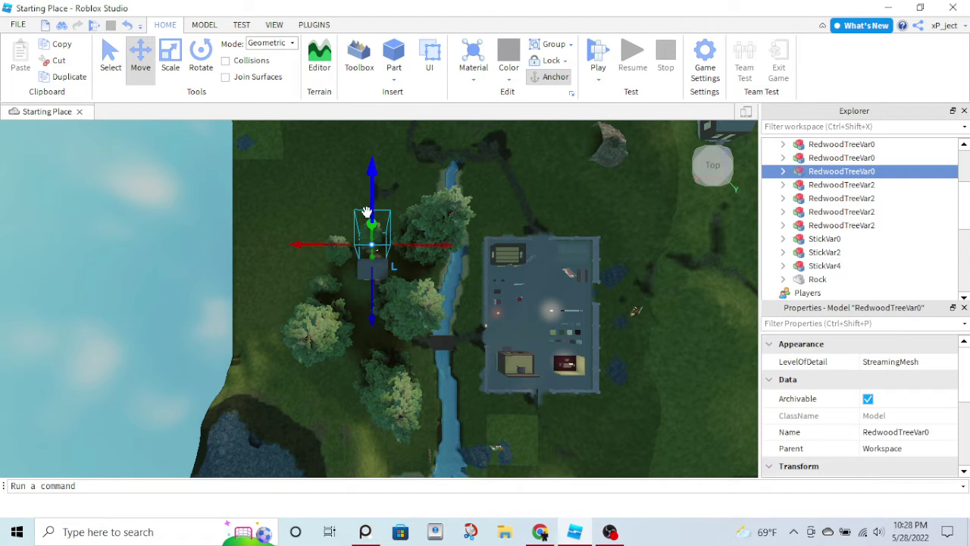
pyautogui.moveTo(372, 194); pyautogui.dragTo(371, 184)
# Sink the RedwoodTreeVar2 beside the dirt path into the ground and shift it slightly off the path.
pyautogui.scroll(5, 439, 354)
pyautogui.moveTo(433, 271); pyautogui.dragTo(433, 300, button='right')
pyautogui.scroll(5, 432, 301)
pyautogui.press('w')
pyautogui.click(425, 332)
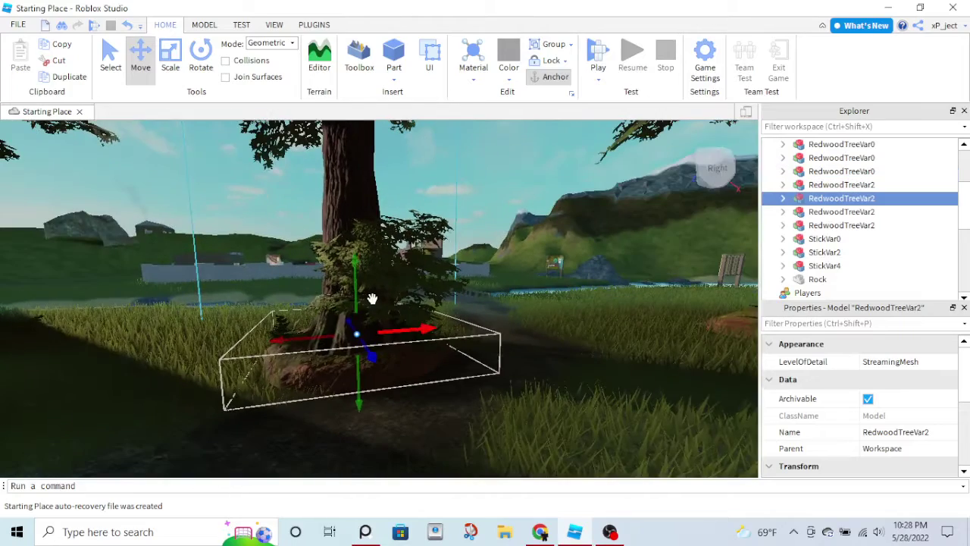
pyautogui.moveTo(355, 293); pyautogui.dragTo(353, 305)
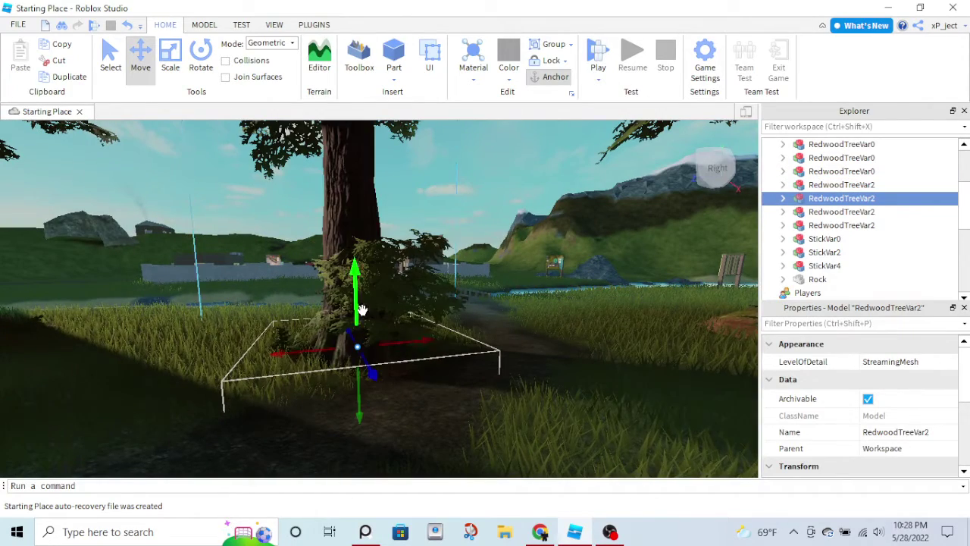
pyautogui.moveTo(370, 369); pyautogui.dragTo(361, 360)
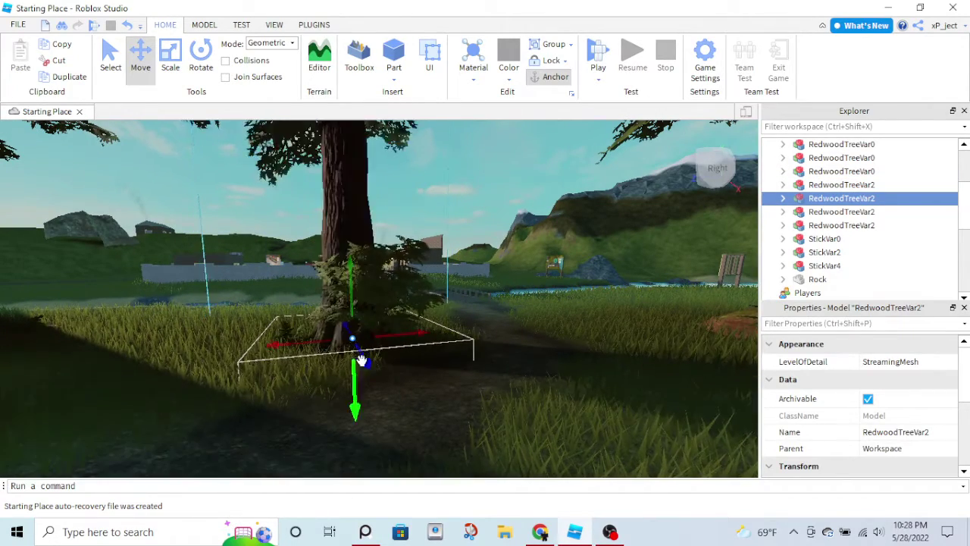
# Shift the neighbouring RedwoodTreeVar2 further along the dirt path sideways into the grass.
pyautogui.moveTo(368, 339); pyautogui.dragTo(370, 338, button='right')
pyautogui.press('a')
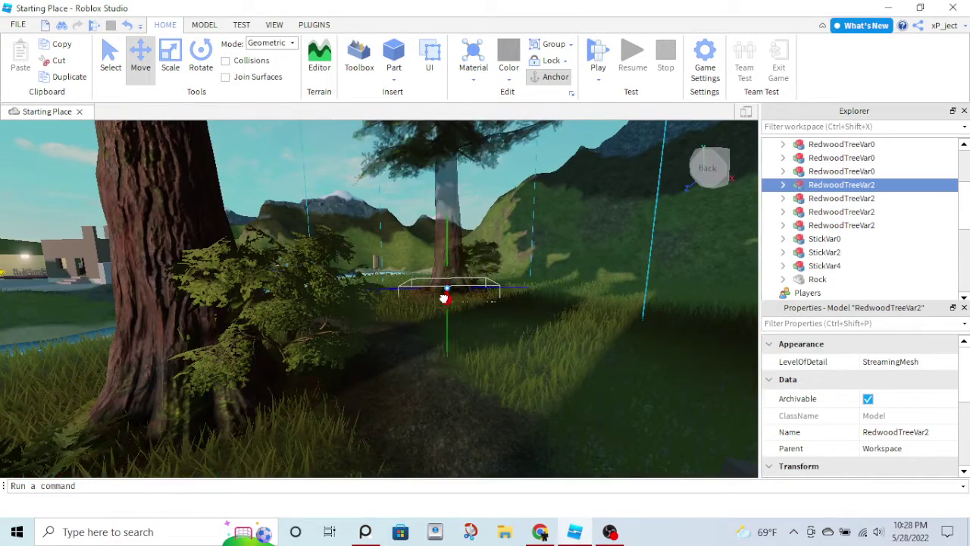
pyautogui.scroll(3, 444, 304)
pyautogui.moveTo(484, 310); pyautogui.dragTo(509, 313)
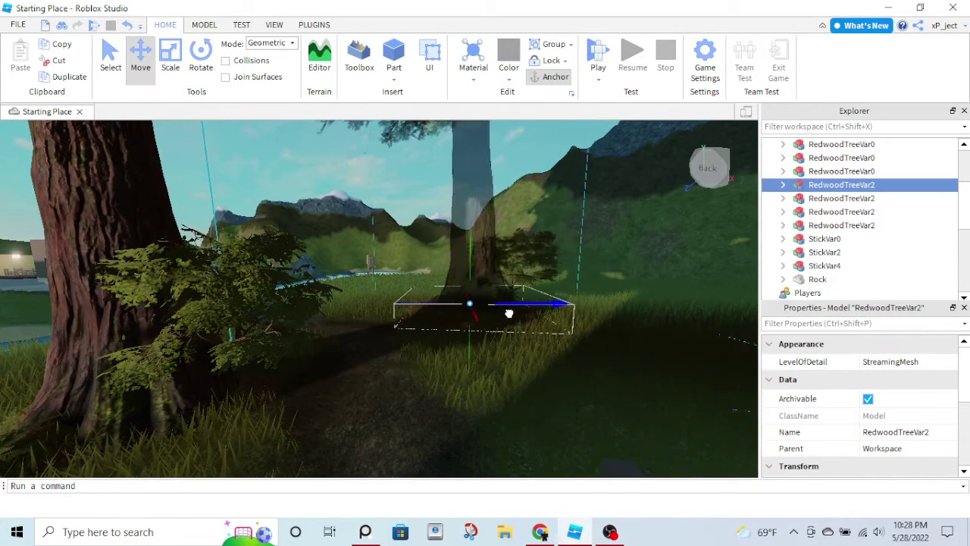
# Move the RedwoodTreeVar2 standing behind the cabin's fence sideways and closer to the fence corner.
pyautogui.moveTo(469, 357); pyautogui.dragTo(476, 320, button='right')
pyautogui.press('a')
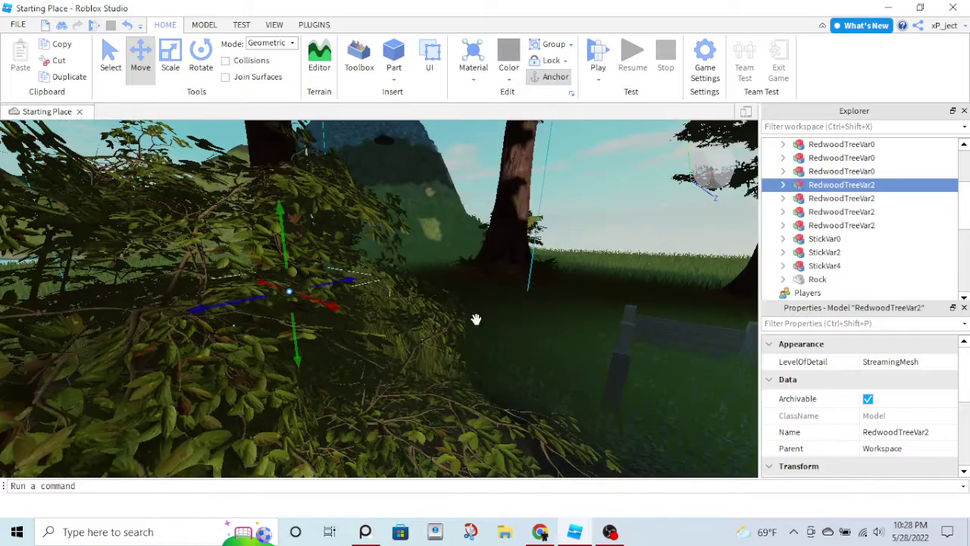
pyautogui.click(520, 275)
pyautogui.press('d')
pyautogui.moveTo(383, 277); pyautogui.dragTo(316, 306)
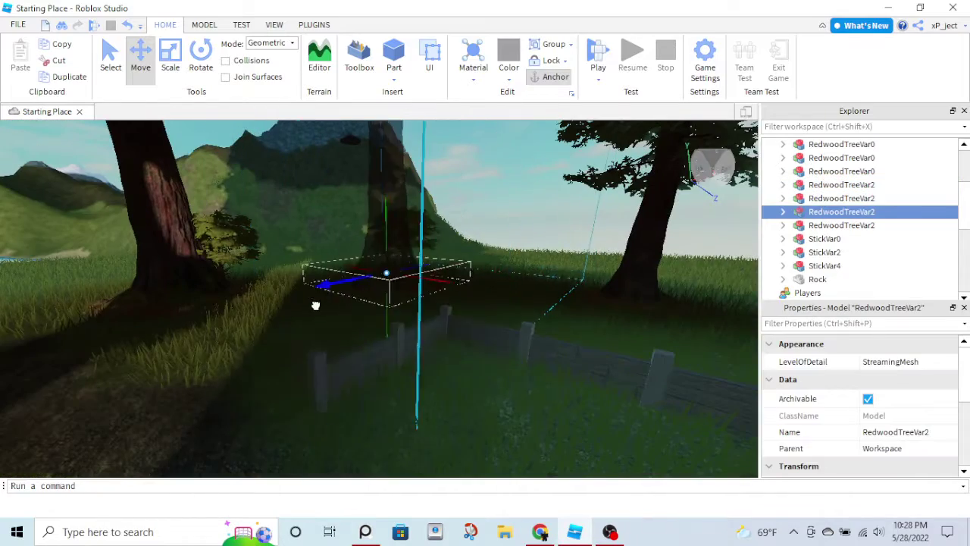
pyautogui.moveTo(398, 294); pyautogui.dragTo(387, 332)
# Bring the RedwoodTreeVar0 behind the cabin closer to the fence.
pyautogui.moveTo(388, 332); pyautogui.dragTo(410, 321, button='right')
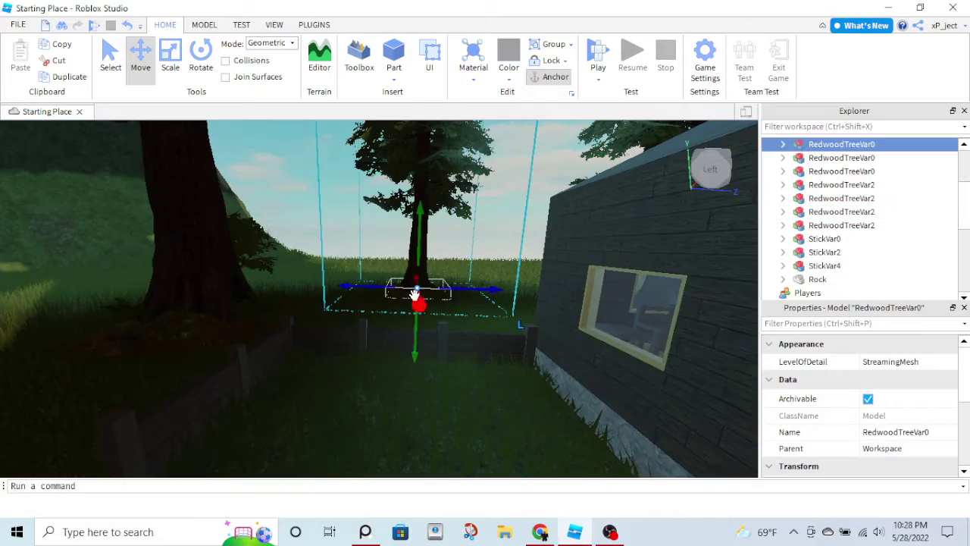
pyautogui.moveTo(416, 296); pyautogui.dragTo(419, 326)
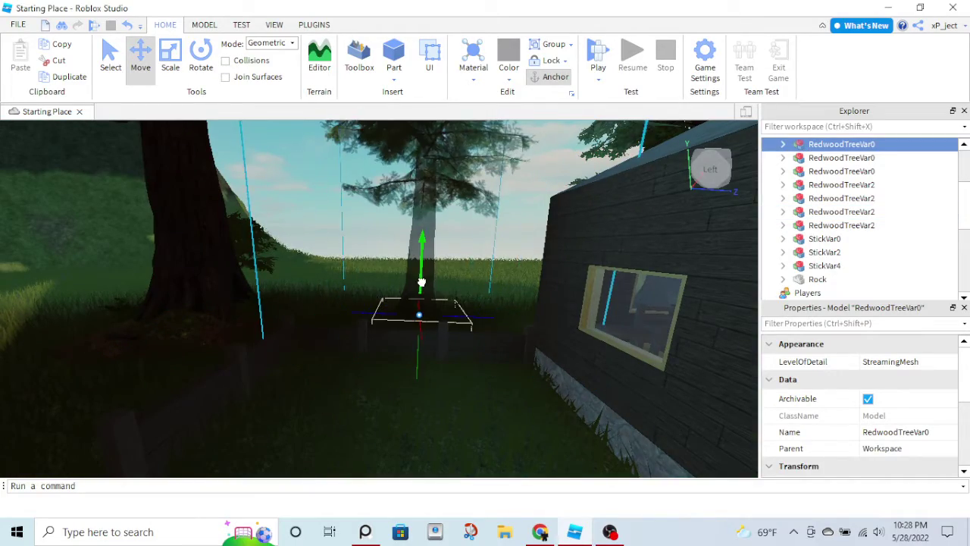
pyautogui.press('s')
# Duplicate the RedwoodTreeVar2 near the cabin's front and plant the copy in the grass along the riverbank.
pyautogui.moveTo(428, 288); pyautogui.dragTo(459, 272, button='right')
pyautogui.press('w')
pyautogui.press('w')
pyautogui.press('s')
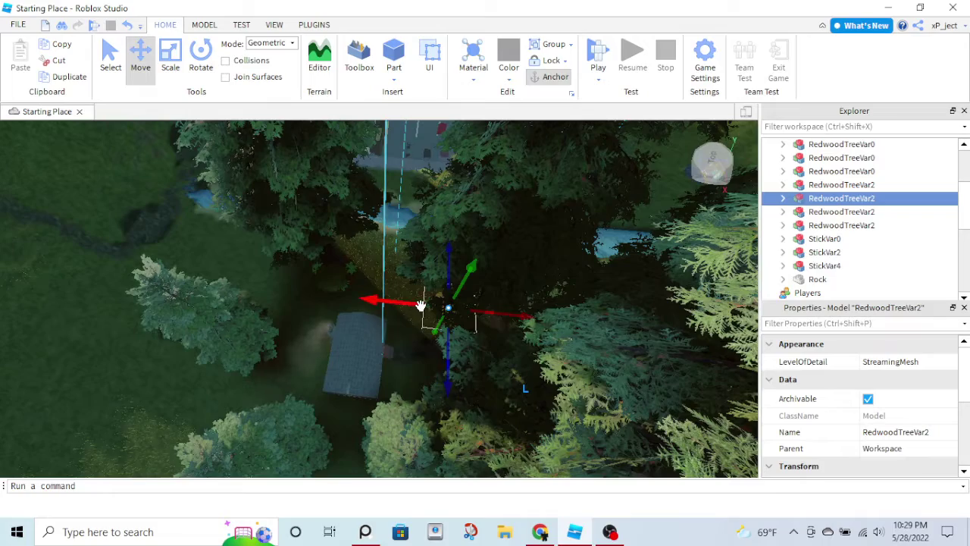
pyautogui.moveTo(413, 304); pyautogui.dragTo(368, 305)
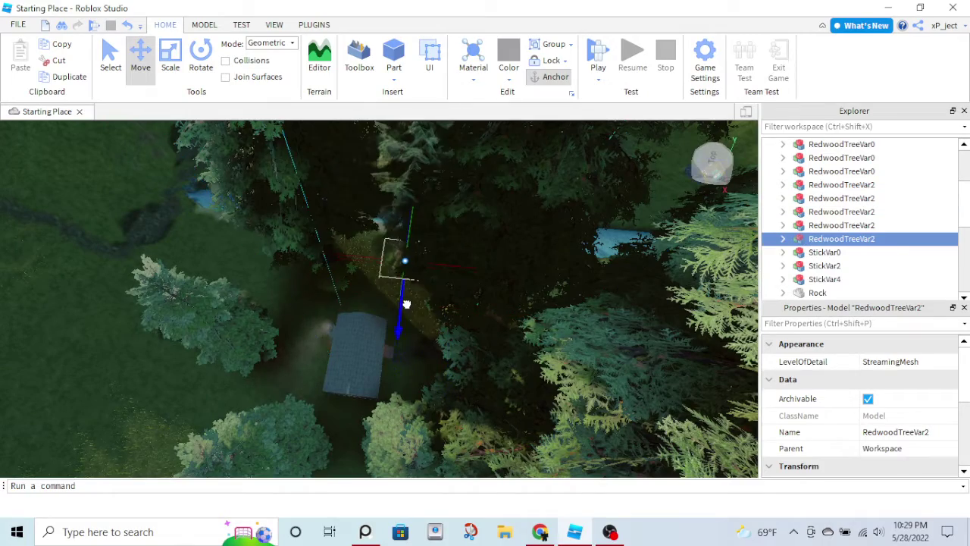
pyautogui.press('w')
pyautogui.moveTo(433, 265); pyautogui.dragTo(432, 266, button='right')
pyautogui.press('w')
pyautogui.moveTo(288, 343); pyautogui.dragTo(215, 435)
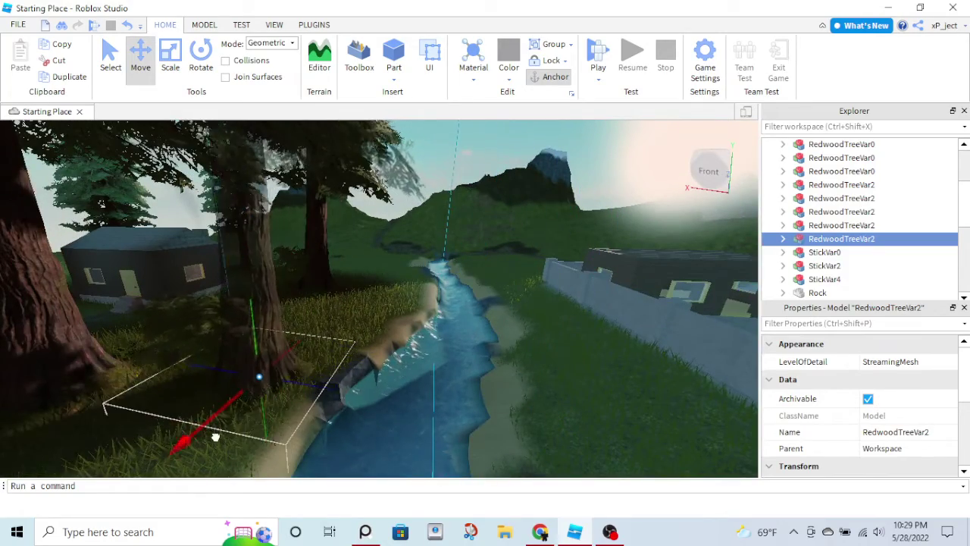
# Add further RedwoodTreeVar2 copies along the edge of the grove facing the rocky mountain.
pyautogui.press('a')
pyautogui.moveTo(209, 418); pyautogui.dragTo(210, 421, button='right')
pyautogui.scroll(-4, 464, 371)
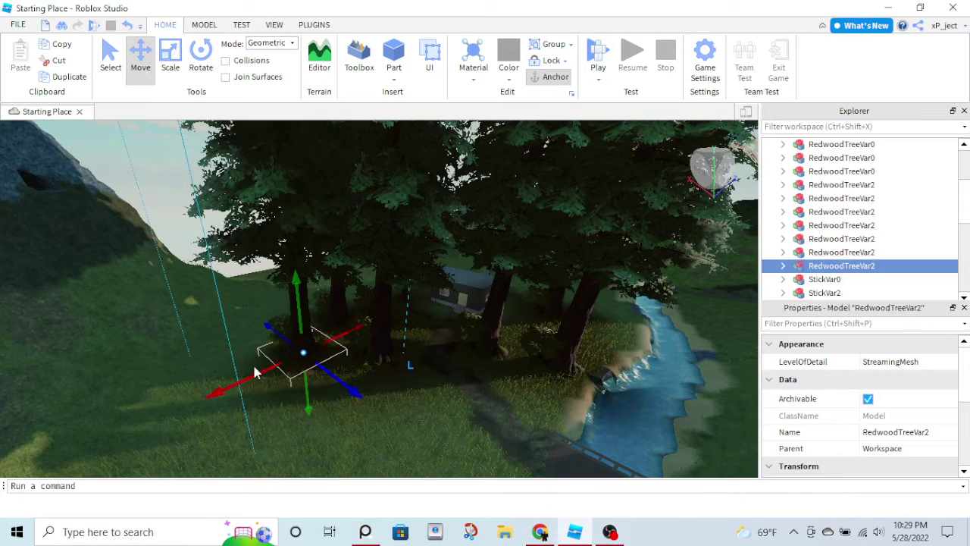
pyautogui.moveTo(255, 376); pyautogui.dragTo(278, 362, button='right')
pyautogui.press('e')
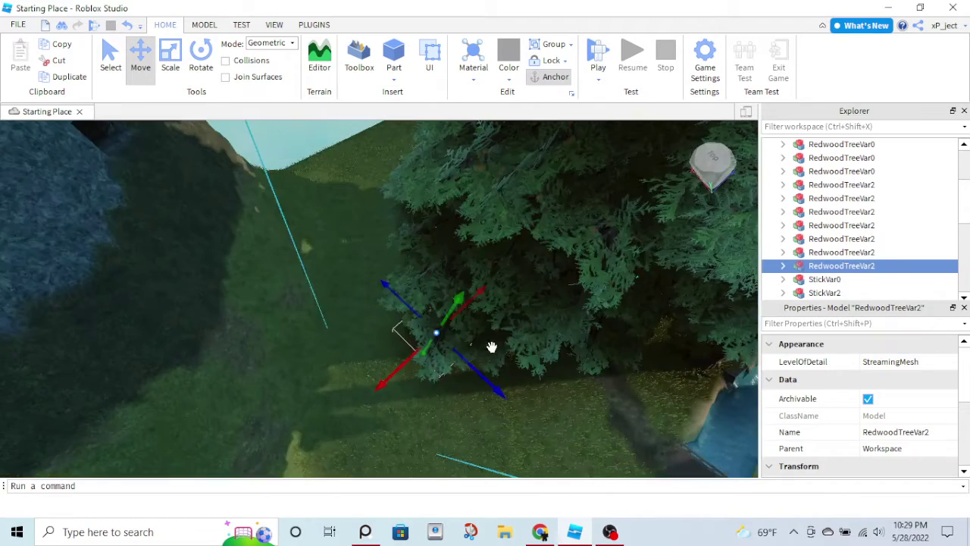
pyautogui.hotkey('ctrl', 'd')
pyautogui.moveTo(487, 383); pyautogui.dragTo(417, 317)
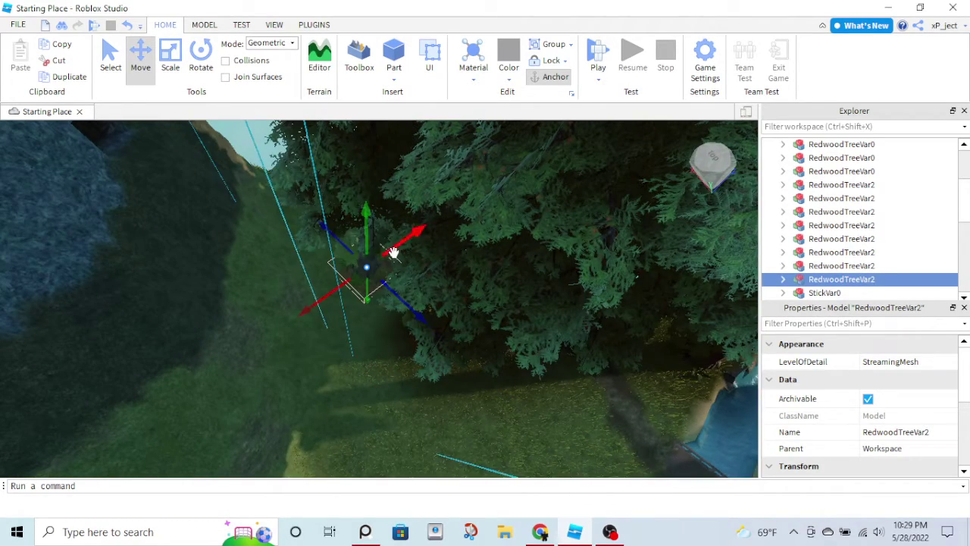
# Shift the newest RedwoodTreeVar2 into the grove and place one more copy behind it.
pyautogui.press('w')
pyautogui.moveTo(403, 245); pyautogui.dragTo(312, 280, button='right')
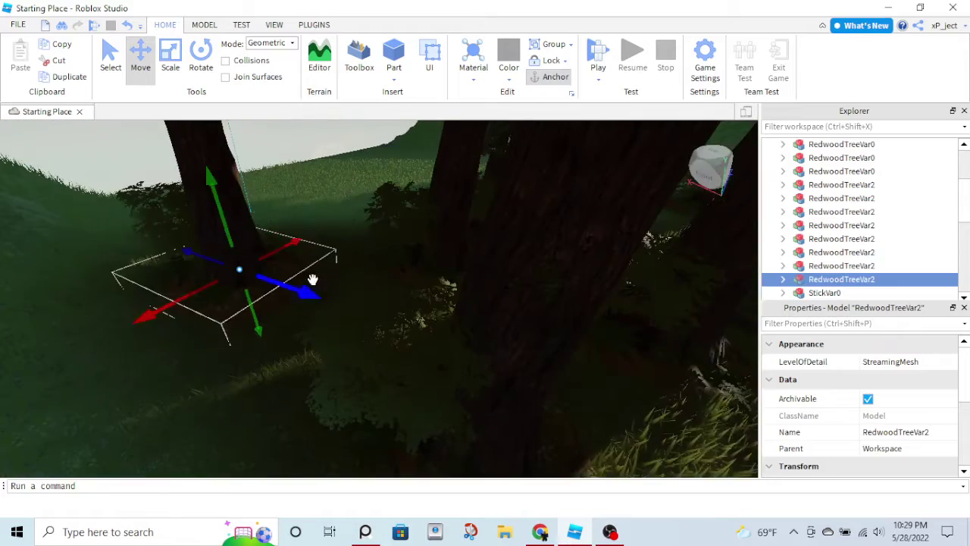
pyautogui.press('d')
pyautogui.moveTo(222, 313); pyautogui.dragTo(305, 275)
pyautogui.moveTo(385, 286); pyautogui.dragTo(336, 256)
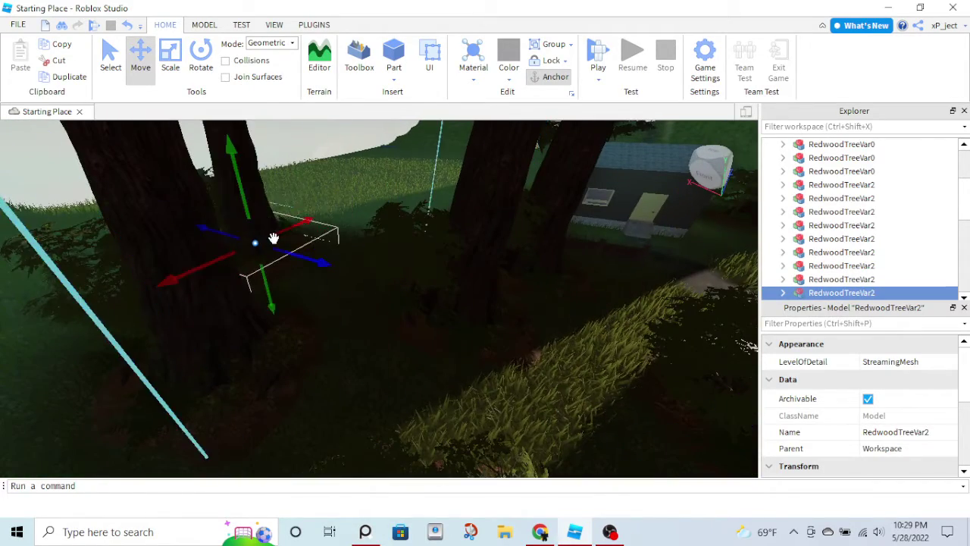
pyautogui.moveTo(322, 218); pyautogui.dragTo(351, 218)
# Add another RedwoodTreeVar2 copy and move it into the shaded grass at the back of the grove.
pyautogui.press('w')
pyautogui.moveTo(351, 218); pyautogui.dragTo(350, 218, button='right')
pyautogui.press('s')
pyautogui.press('w')
pyautogui.press('e')
pyautogui.moveTo(454, 417); pyautogui.dragTo(397, 389)
pyautogui.moveTo(320, 388); pyautogui.dragTo(438, 326, button='right')
pyautogui.moveTo(450, 337); pyautogui.dragTo(542, 327)
# Inspect the newest RedwoodTreeVar2 up close and undo the last change.
pyautogui.moveTo(541, 329); pyautogui.dragTo(440, 348, button='right')
pyautogui.press('w')
pyautogui.press('w')
pyautogui.scroll(-5, 406, 348)
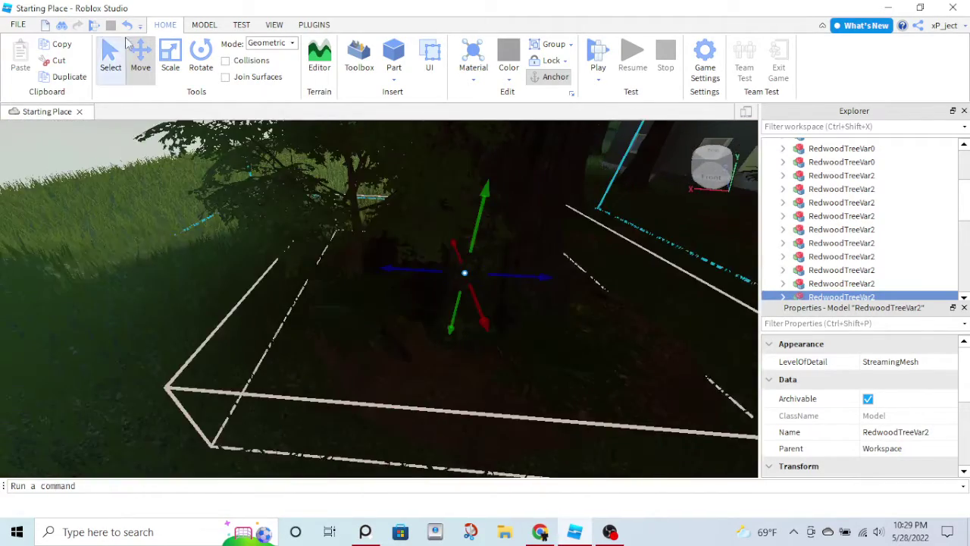
pyautogui.click(128, 26)
# Select six RedwoodTreeVar2 trees from above, duplicate them, and place the copies behind the cabin along the map edge.
pyautogui.moveTo(300, 237); pyautogui.dragTo(414, 287, button='right')
pyautogui.press('s')
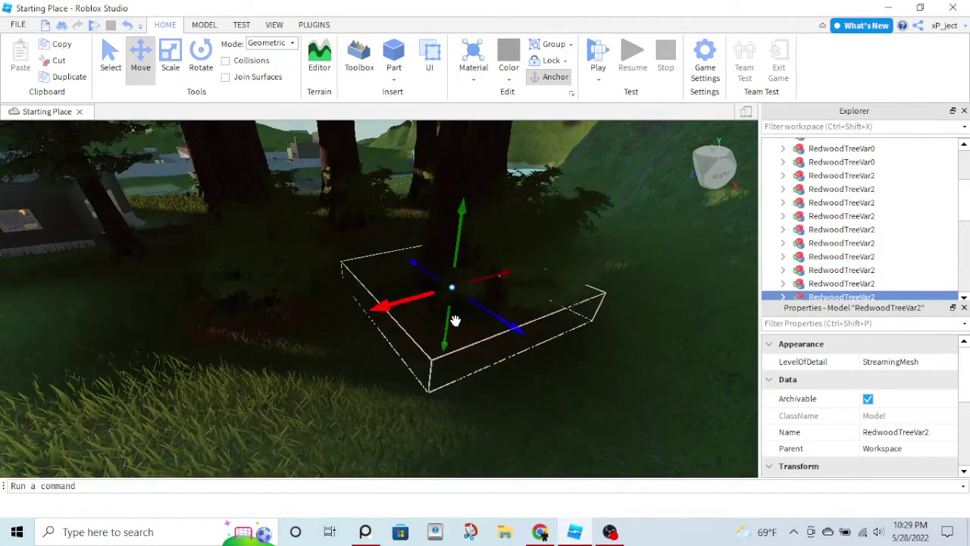
pyautogui.scroll(-10, 501, 317)
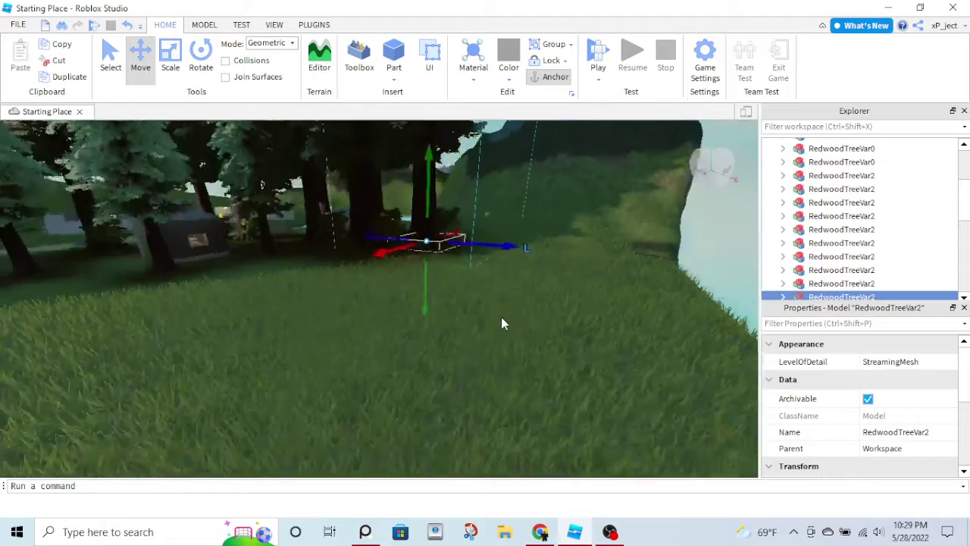
pyautogui.press('e')
pyautogui.moveTo(501, 317); pyautogui.dragTo(509, 321, button='right')
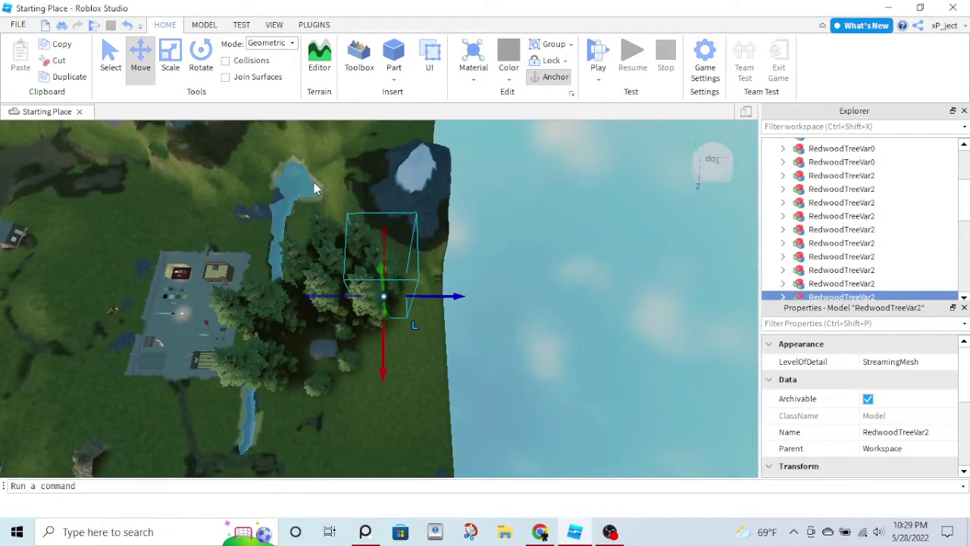
pyautogui.moveTo(318, 184); pyautogui.dragTo(481, 303)
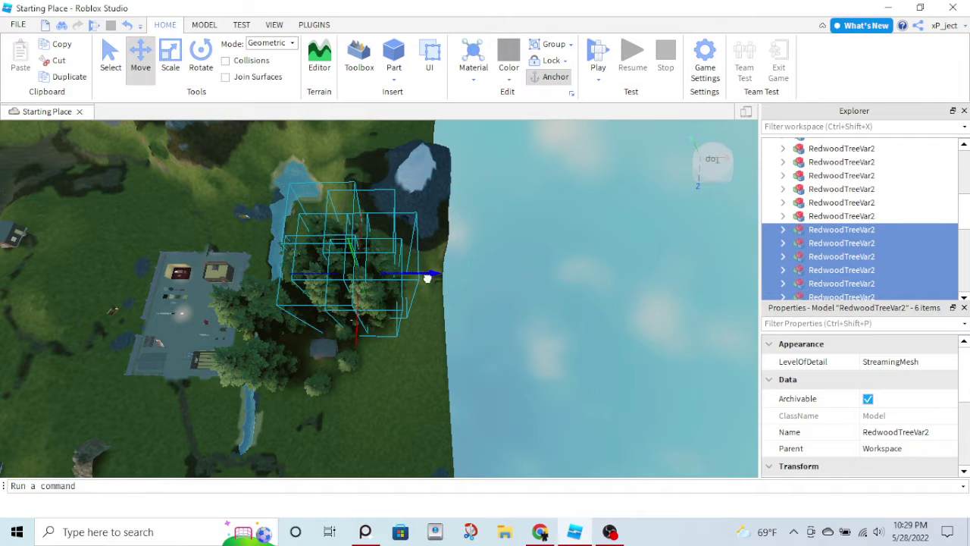
pyautogui.moveTo(427, 278); pyautogui.dragTo(426, 286)
pyautogui.moveTo(407, 326); pyautogui.dragTo(422, 411)
# Move one of the duplicated RedwoodTreeVar2 trees out of the dense cluster toward the small cabin.
pyautogui.scroll(2, 545, 332)
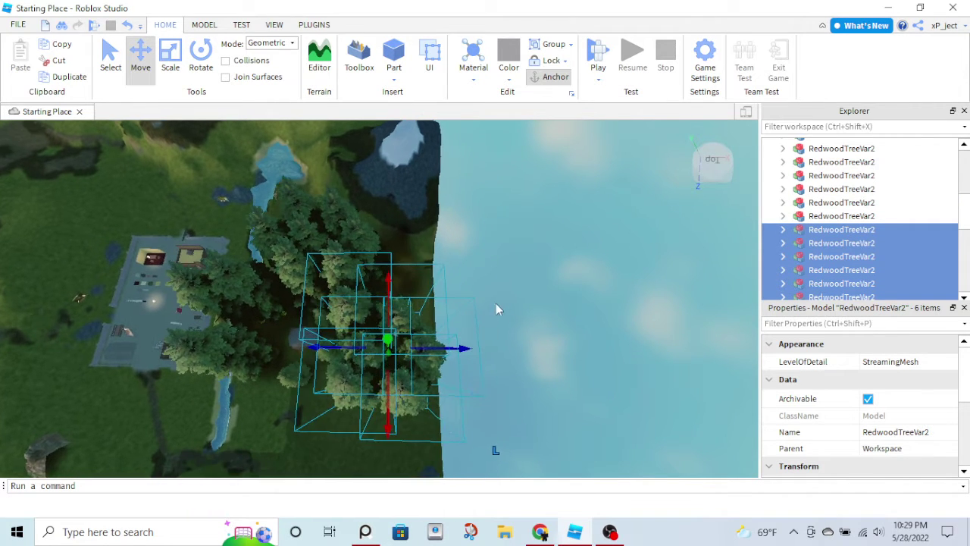
pyautogui.click(507, 298)
pyautogui.scroll(4, 506, 298)
pyautogui.moveTo(507, 298); pyautogui.dragTo(464, 297, button='right')
pyautogui.click(317, 287)
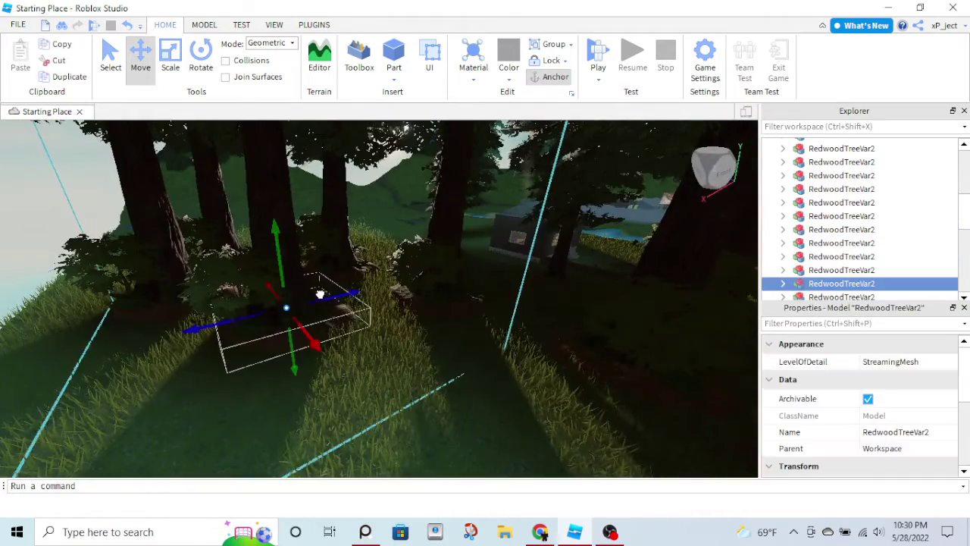
pyautogui.moveTo(320, 294); pyautogui.dragTo(487, 286)
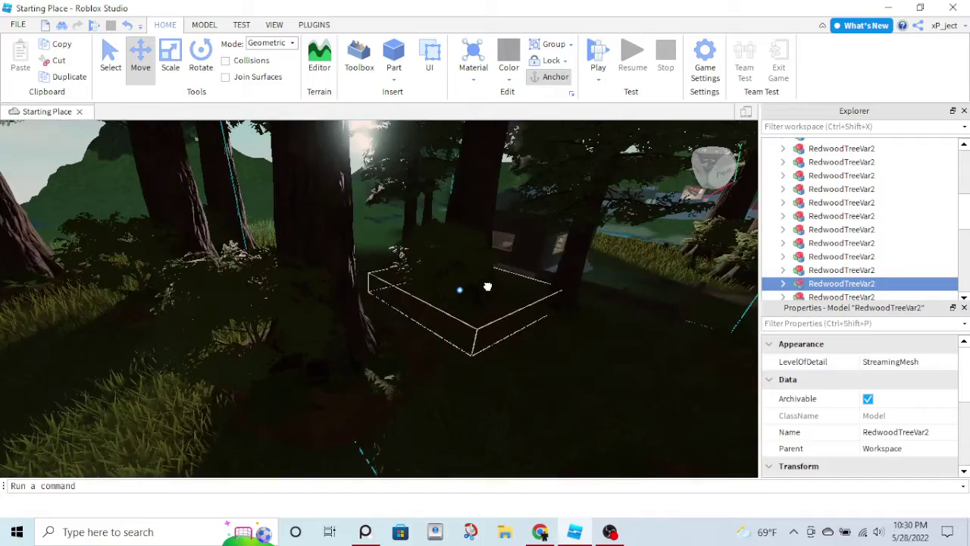
pyautogui.press('w')
pyautogui.press('d')
pyautogui.moveTo(282, 300); pyautogui.dragTo(289, 306)
pyautogui.press('a')
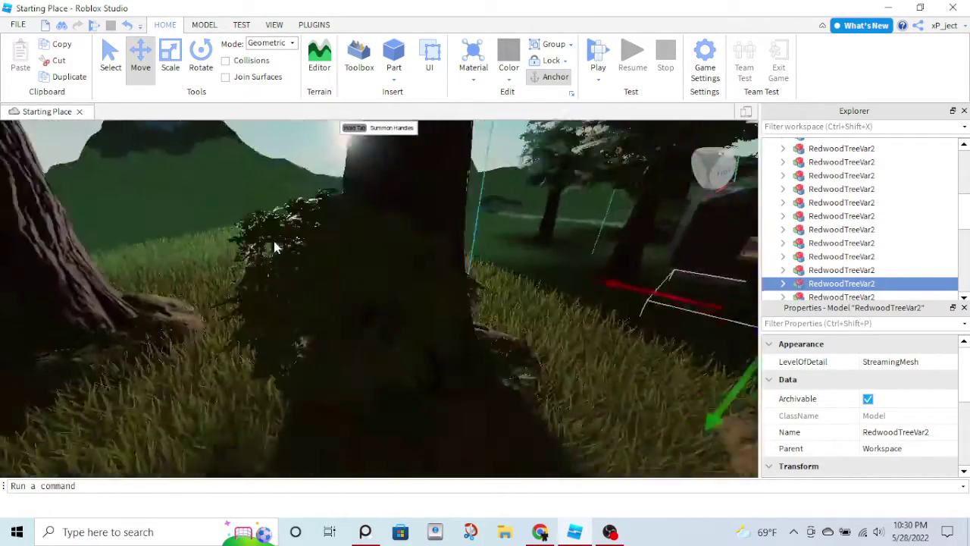
# Spread out the overlapping RedwoodTreeVar2 copies at the edge of the dense cluster near the cabin.
pyautogui.moveTo(275, 247); pyautogui.dragTo(277, 241, button='right')
pyautogui.press('a')
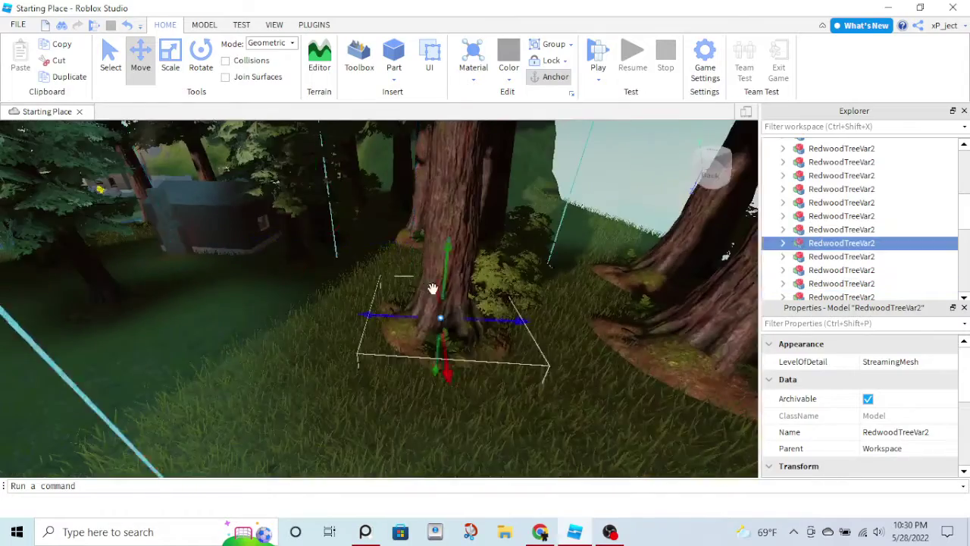
pyautogui.press('s')
pyautogui.moveTo(426, 361); pyautogui.dragTo(319, 352)
pyautogui.moveTo(318, 352); pyautogui.dragTo(318, 326, button='right')
pyautogui.moveTo(328, 309); pyautogui.dragTo(328, 320)
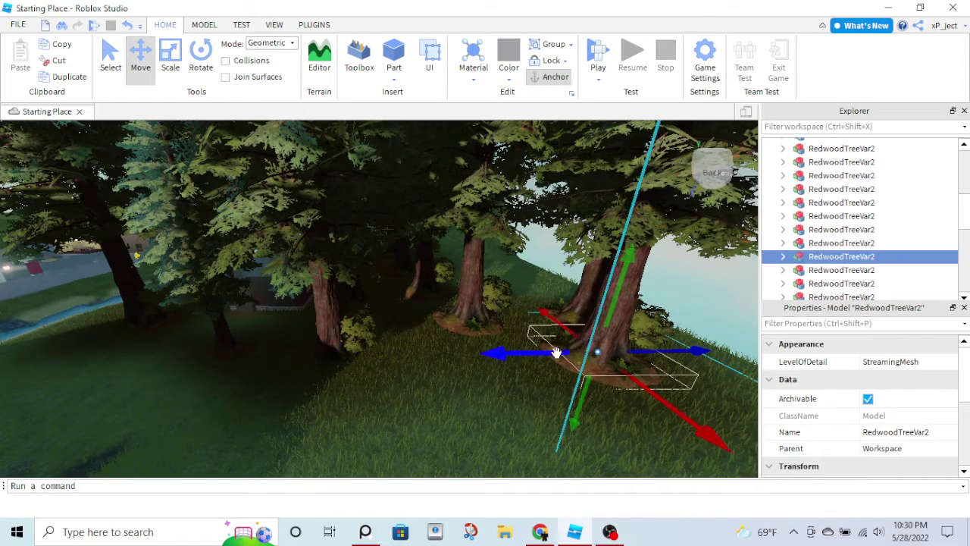
# Move a RedwoodTreeVar2 copy from the map edge in beside the cluster and lower it into the grass.
pyautogui.moveTo(557, 352); pyautogui.dragTo(430, 318)
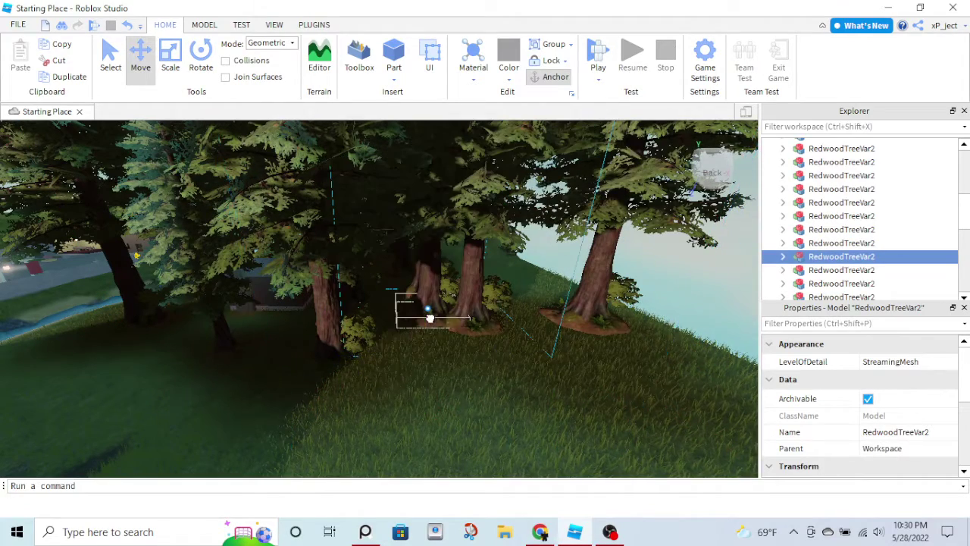
pyautogui.click(422, 334)
pyautogui.click(128, 27)
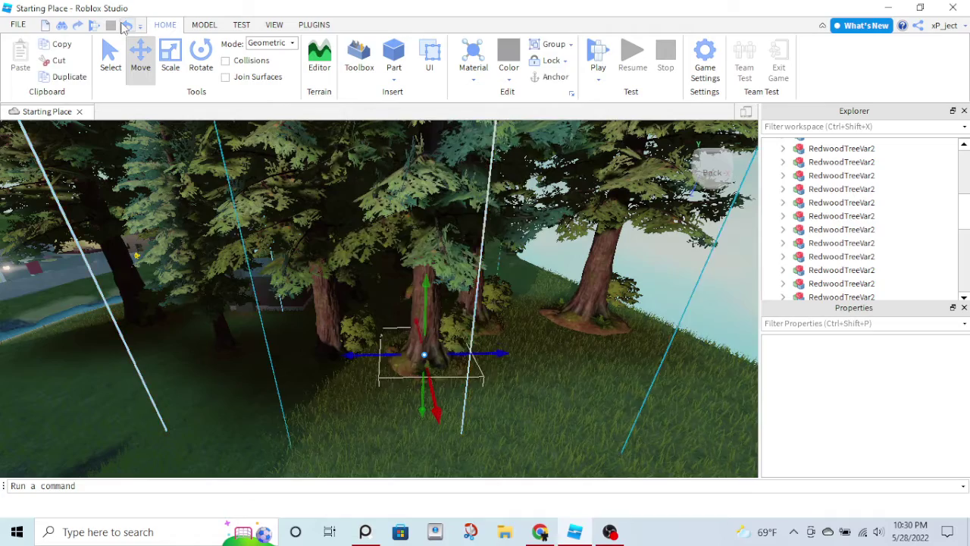
pyautogui.moveTo(426, 275); pyautogui.dragTo(426, 285)
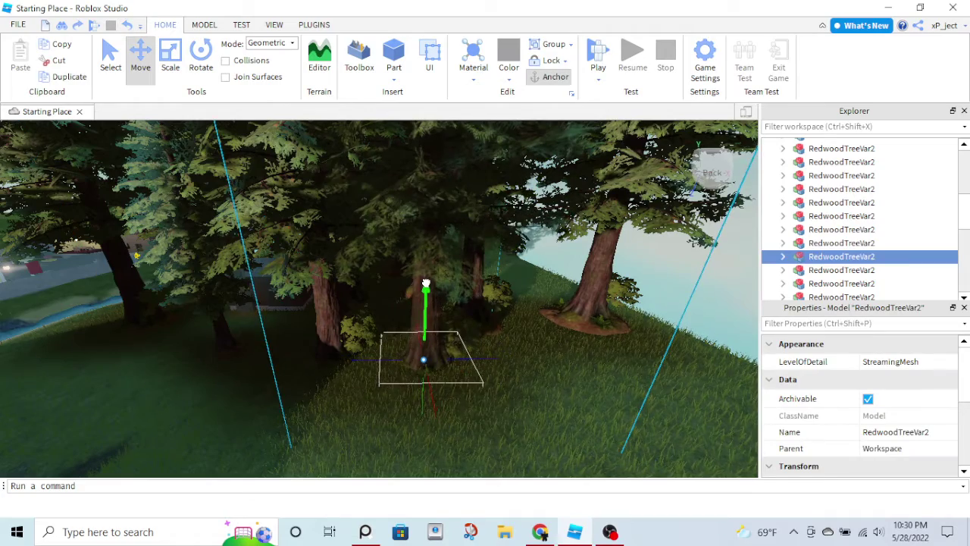
# Move further RedwoodTreeVar2 copies from the outer grass toward the cabin to fill the gaps around it.
pyautogui.press('d')
pyautogui.press('w')
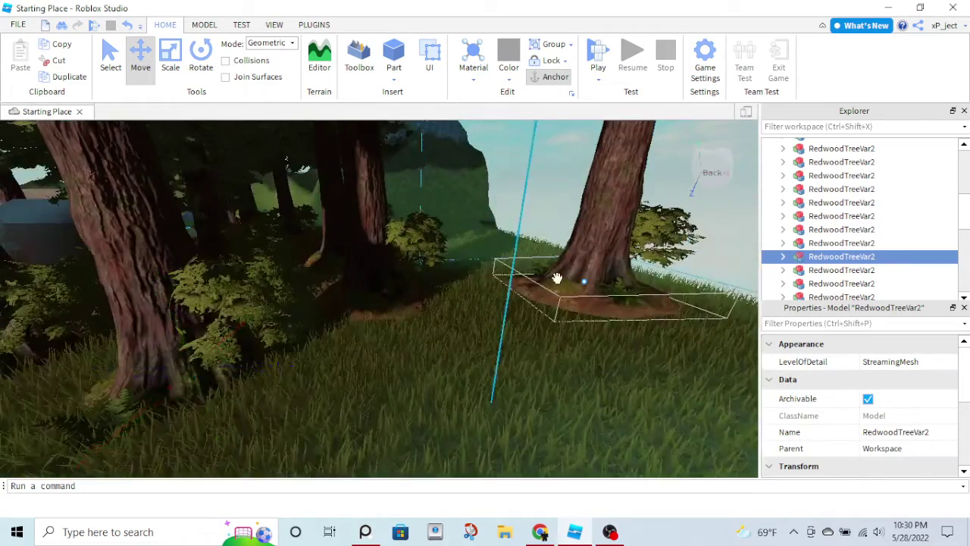
pyautogui.press('s')
pyautogui.click(438, 294)
pyautogui.moveTo(338, 292); pyautogui.dragTo(238, 331)
pyautogui.moveTo(234, 332); pyautogui.dragTo(237, 331, button='right')
pyautogui.moveTo(238, 331); pyautogui.dragTo(283, 323)
pyautogui.moveTo(341, 326); pyautogui.dragTo(349, 331)
pyautogui.press('w')
pyautogui.moveTo(367, 377); pyautogui.dragTo(368, 379)
# Examine the tree placement around the cabin from the front, the path and the riverbank.
pyautogui.press('w')
pyautogui.moveTo(422, 336); pyautogui.dragTo(421, 336, button='right')
pyautogui.press('s')
pyautogui.press('w')
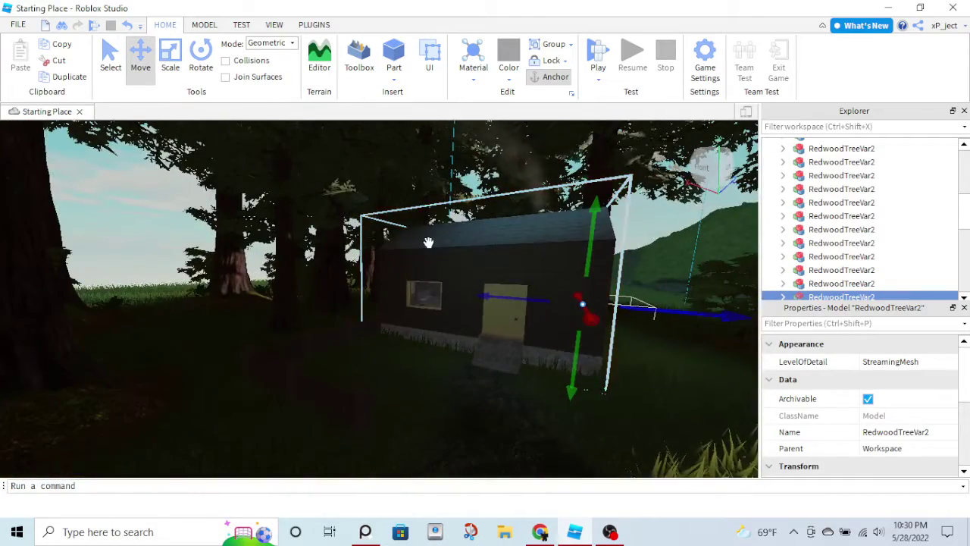
pyautogui.press('w')
pyautogui.moveTo(397, 233); pyautogui.dragTo(398, 233, button='right')
pyautogui.scroll(-5, 398, 233)
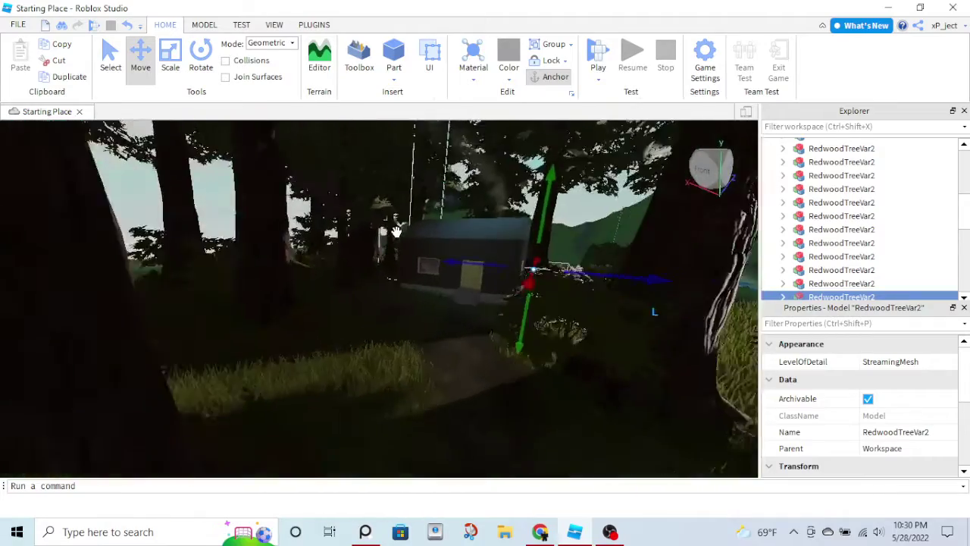
pyautogui.scroll(-6, 398, 239)
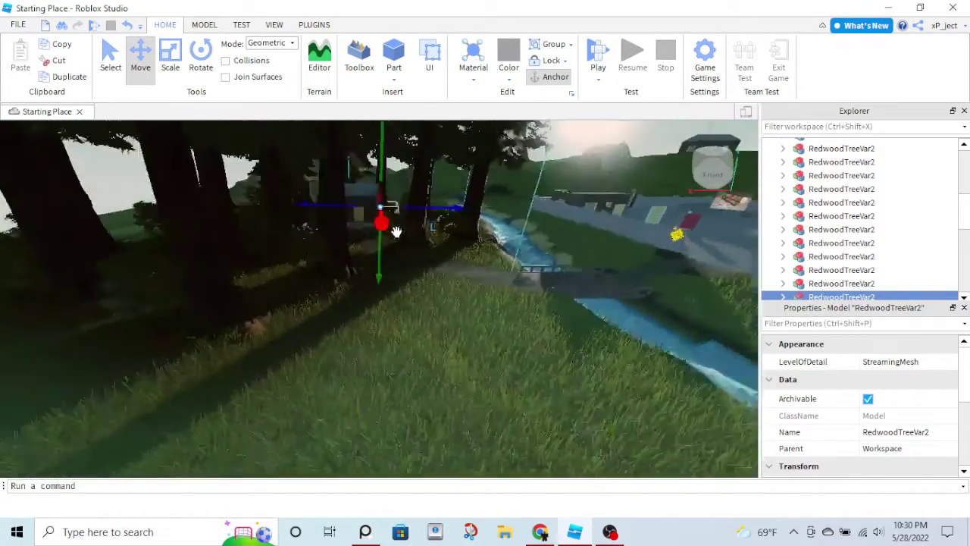
pyautogui.click(319, 61)
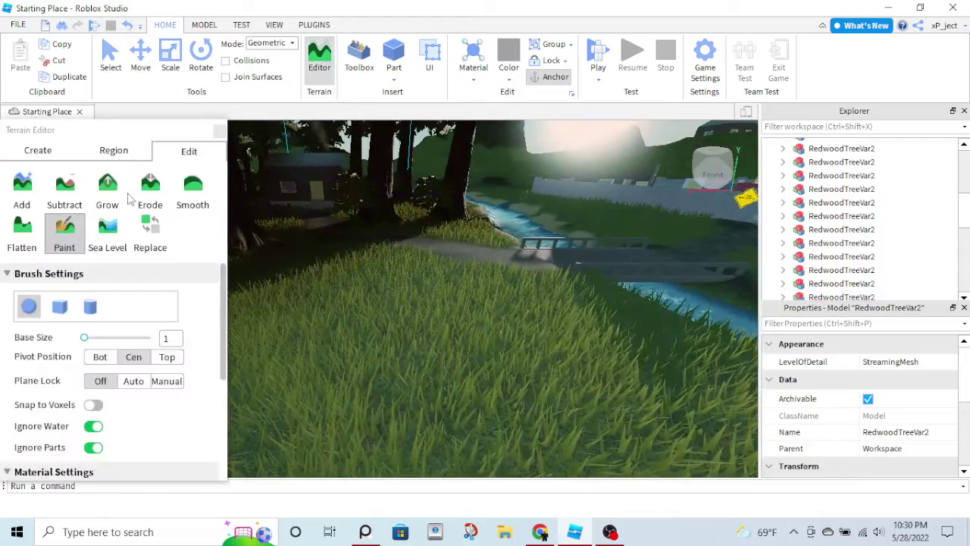
pyautogui.click(108, 191)
pyautogui.scroll(-5, 106, 379)
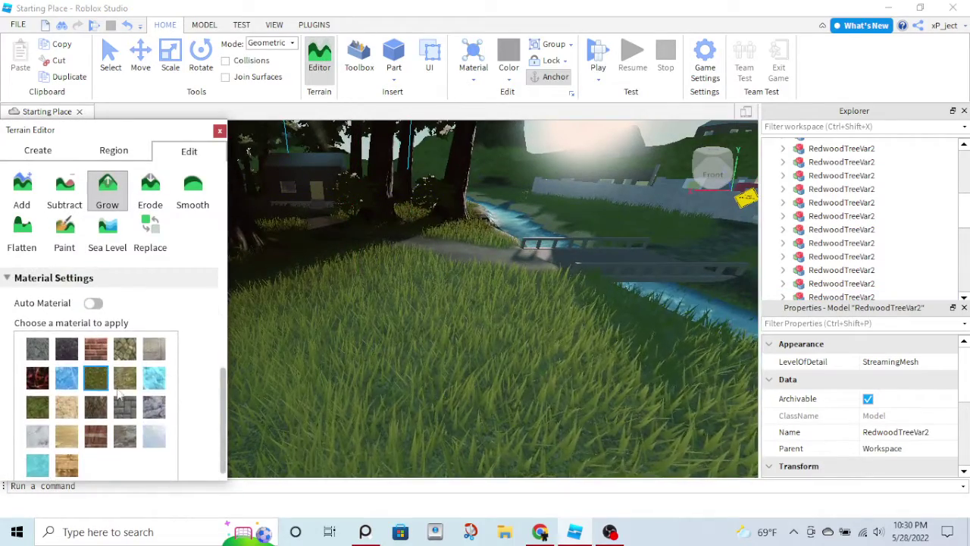
pyautogui.scroll(5, 118, 373)
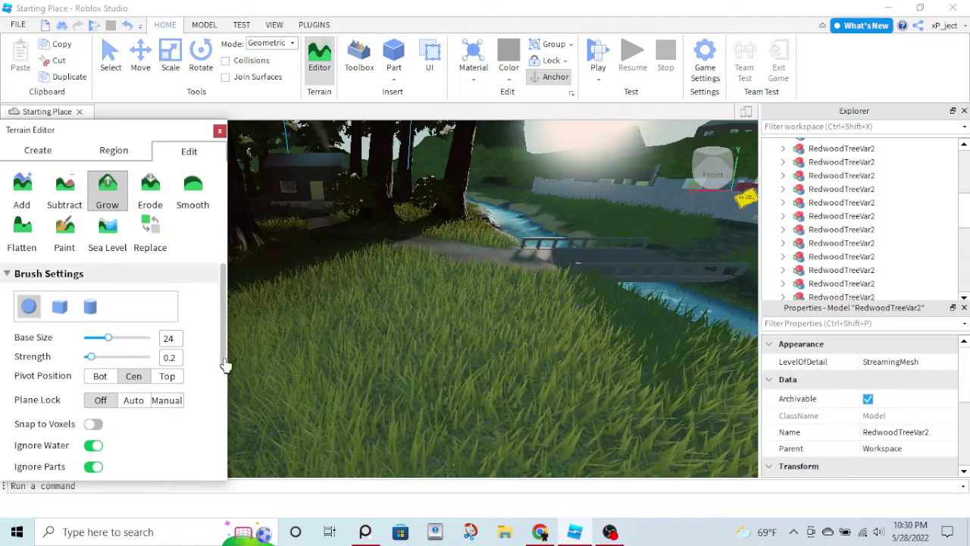
pyautogui.scroll(-3, 504, 361)
pyautogui.moveTo(109, 339); pyautogui.dragTo(92, 340)
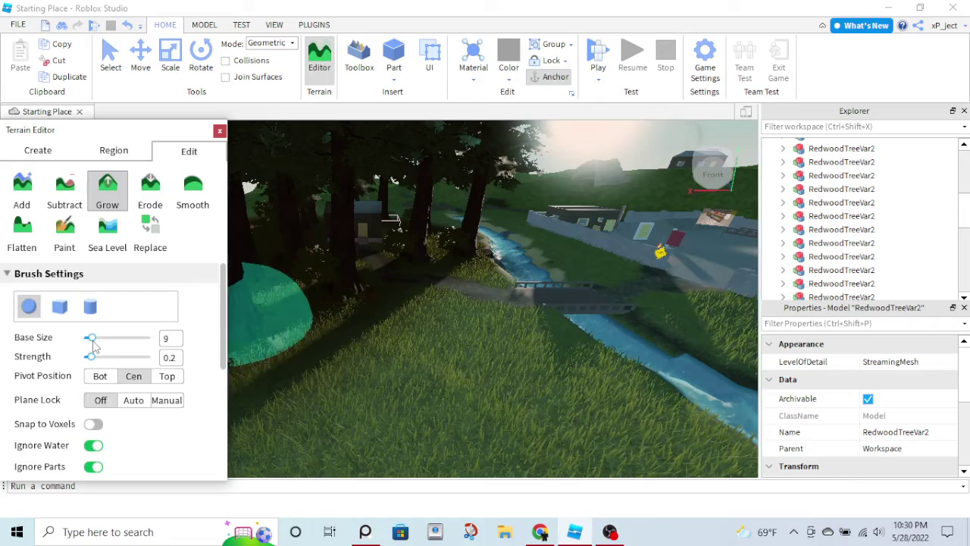
pyautogui.moveTo(397, 333); pyautogui.dragTo(446, 256, button='right')
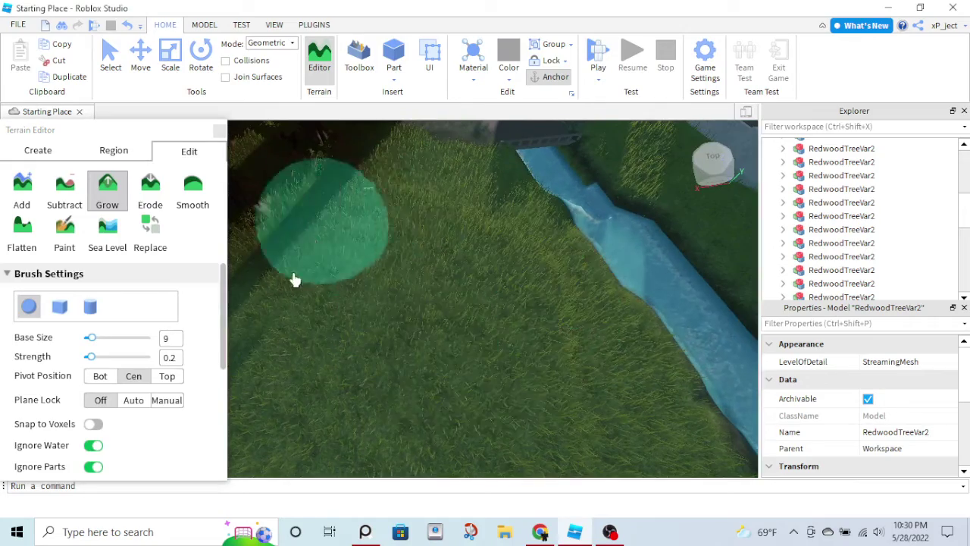
pyautogui.moveTo(444, 370)
pyautogui.mouseDown(button='right')
pyautogui.moveTo(470, 320)
pyautogui.moveTo(474, 338)
pyautogui.mouseUp(button='right')
pyautogui.scroll(-8, 469, 341)
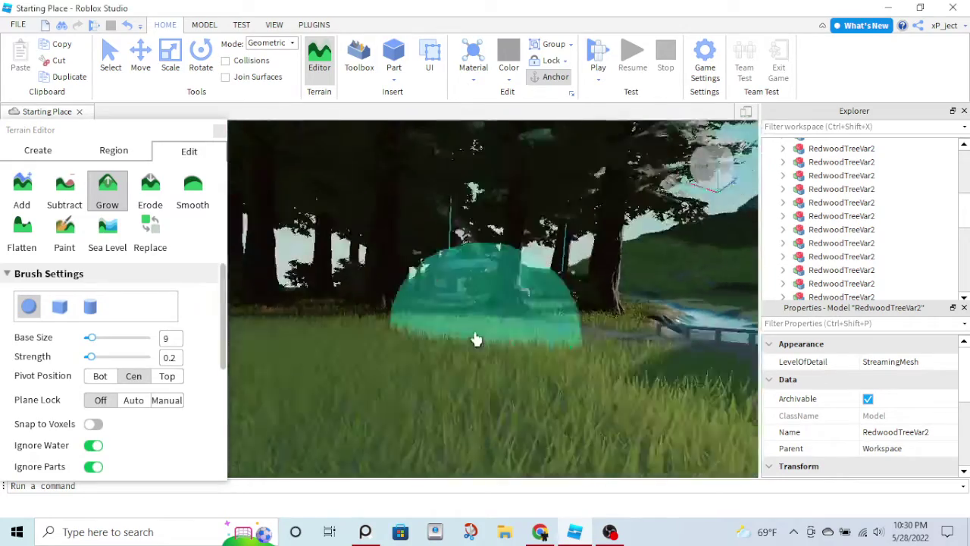
pyautogui.moveTo(322, 281); pyautogui.dragTo(371, 253, button='right')
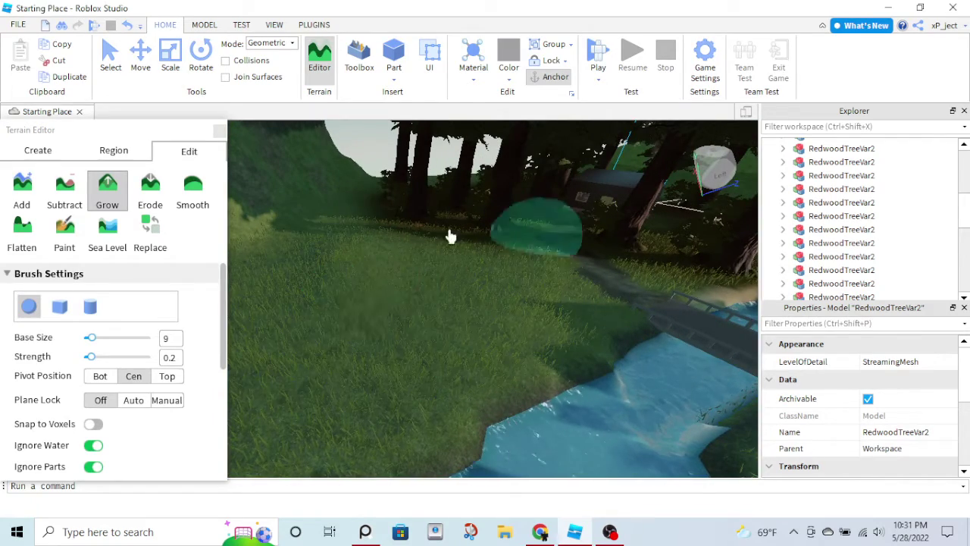
pyautogui.press('w')
pyautogui.click(22, 242)
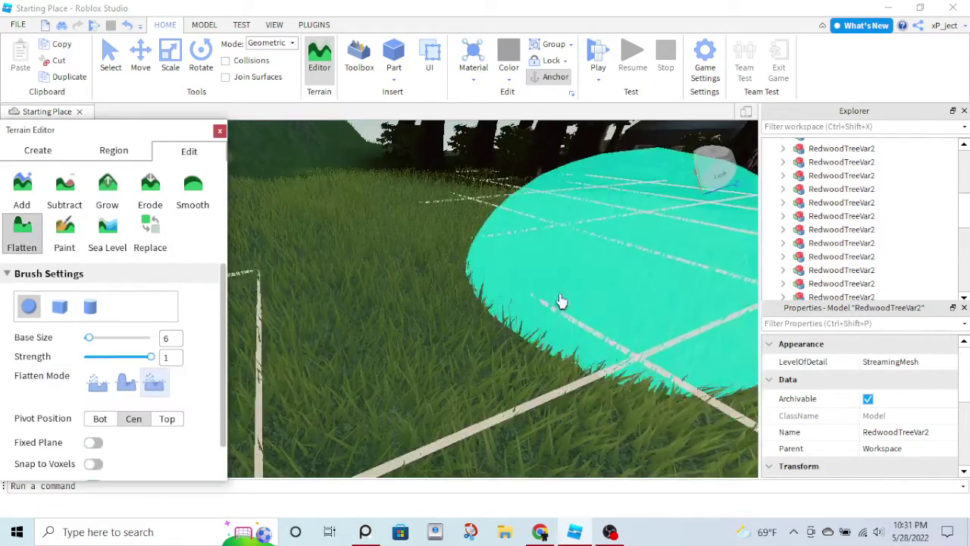
pyautogui.scroll(-3, 444, 268)
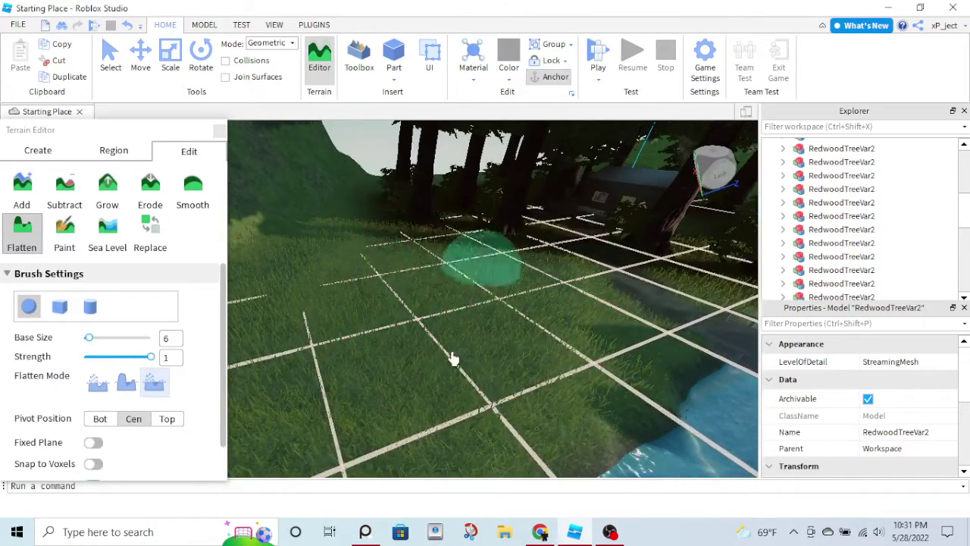
pyautogui.scroll(3, 467, 162)
pyautogui.moveTo(466, 162); pyautogui.dragTo(497, 160, button='right')
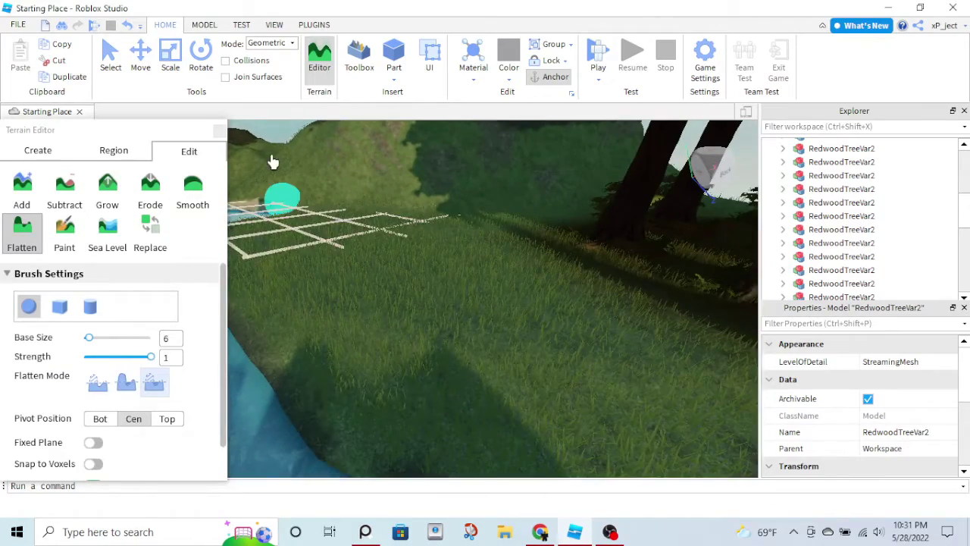
pyautogui.click(220, 132)
# Duplicate a RedwoodTreeVar2 beside the river and move the copy to the opposite bank near the stone wall.
pyautogui.moveTo(330, 236); pyautogui.dragTo(330, 236, button='right')
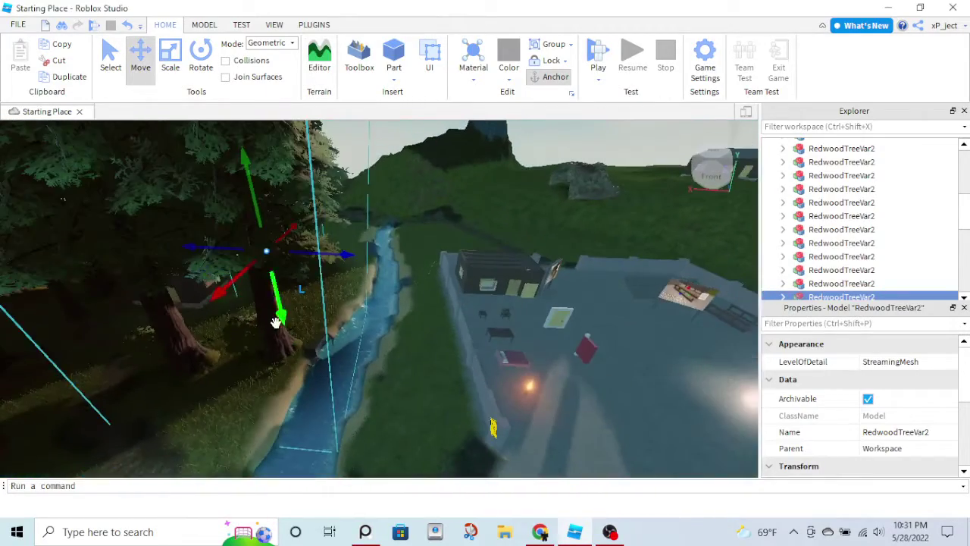
pyautogui.click(290, 330)
pyautogui.hotkey('ctrl', 'd')
pyautogui.moveTo(331, 351); pyautogui.dragTo(434, 465)
pyautogui.press('q')
pyautogui.press('q')
# Adjust the copied RedwoodTreeVar2's height and shift it along the strip between the wall and the river.
pyautogui.moveTo(462, 378); pyautogui.dragTo(419, 317, button='right')
pyautogui.moveTo(406, 304); pyautogui.dragTo(407, 301)
pyautogui.press('q')
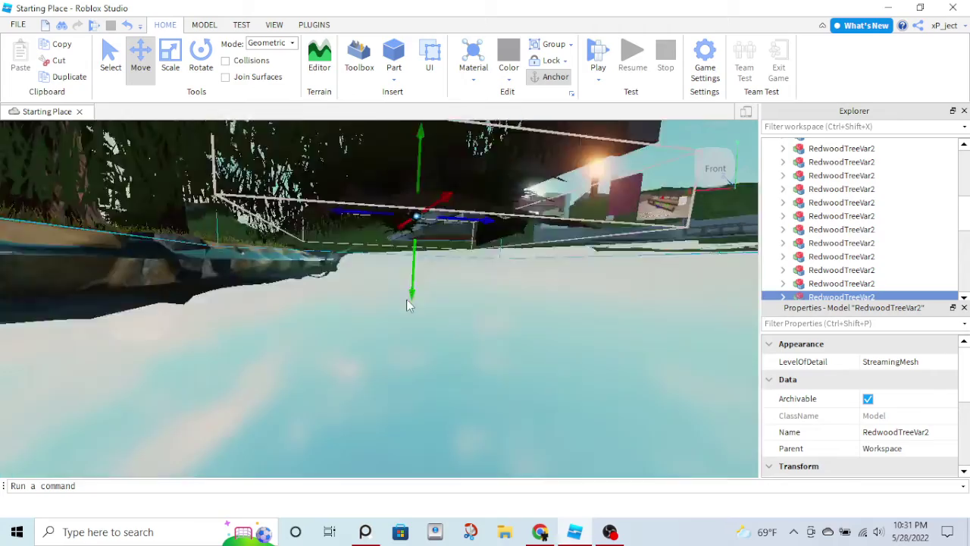
pyautogui.moveTo(407, 301); pyautogui.dragTo(405, 322, button='right')
pyautogui.press('w')
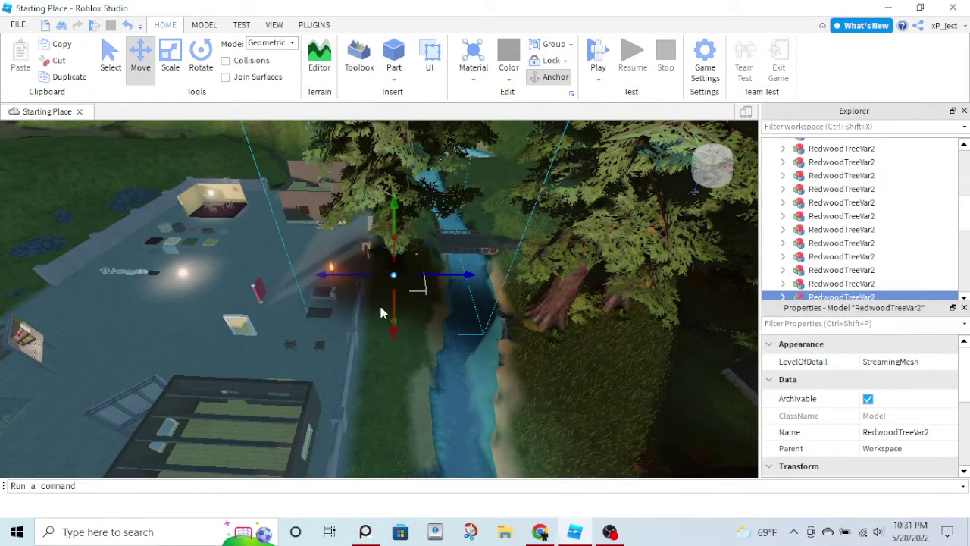
pyautogui.moveTo(393, 339); pyautogui.dragTo(386, 349)
pyautogui.moveTo(427, 296); pyautogui.dragTo(440, 301)
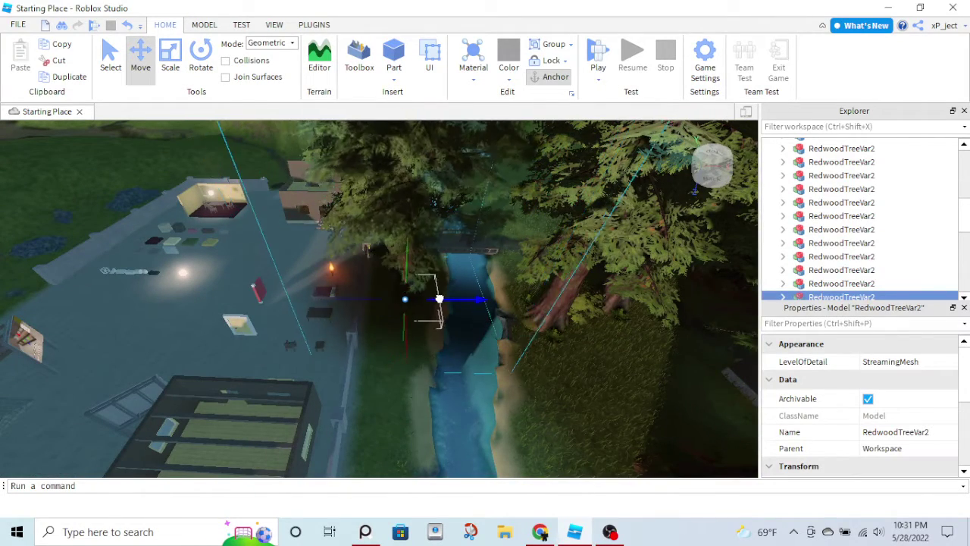
# Move the other RedwoodTreeVar2 on this bank closer to the stone wall, apart from its neighbour.
pyautogui.moveTo(439, 301); pyautogui.dragTo(315, 306, button='right')
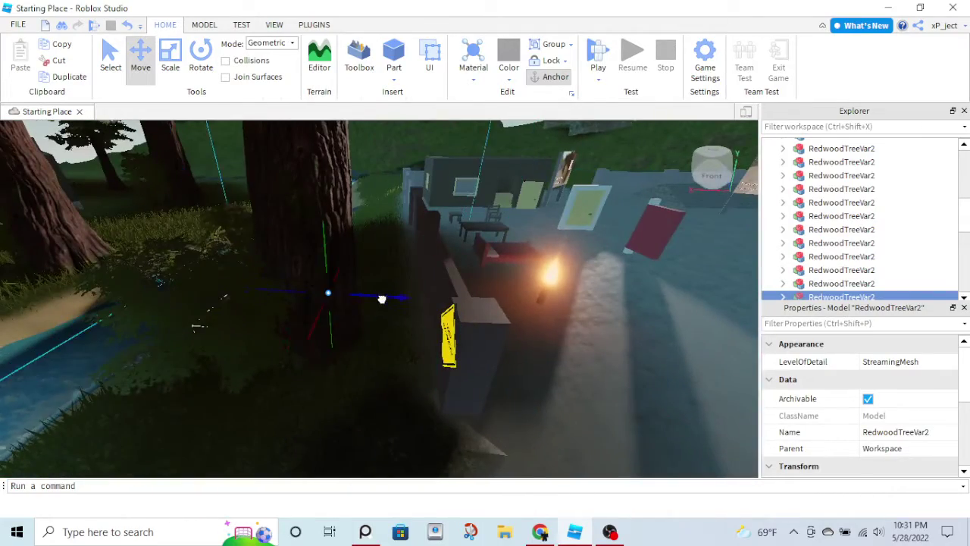
pyautogui.click(344, 334)
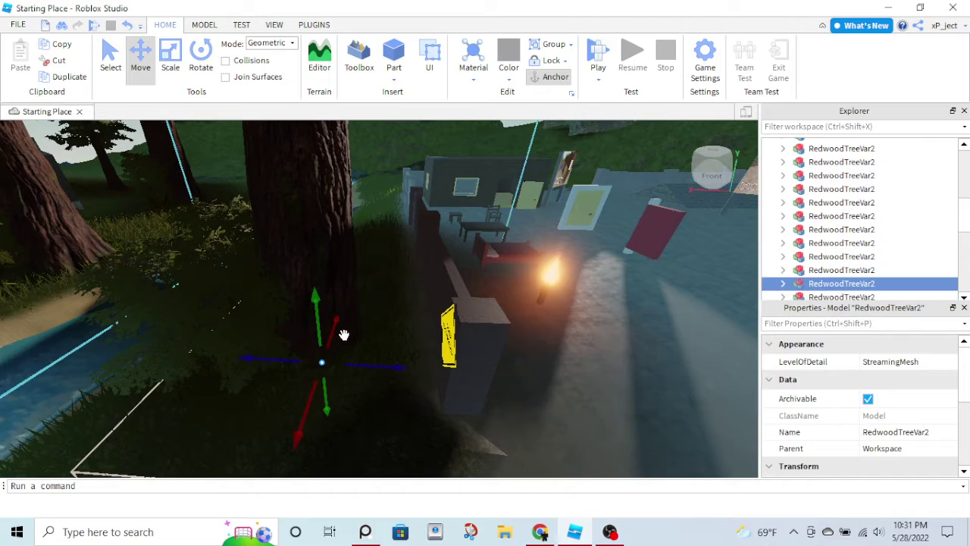
pyautogui.moveTo(367, 365); pyautogui.dragTo(416, 373)
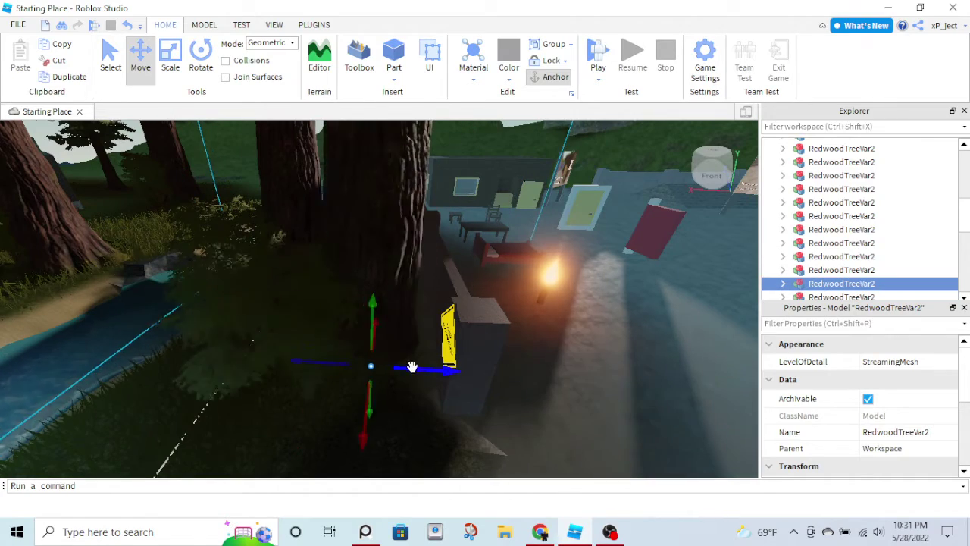
pyautogui.moveTo(412, 367); pyautogui.dragTo(433, 381, button='right')
# Select the RedwoodTreeVar2 closest to the water and slide it along the bank toward the bridge.
pyautogui.scroll(-3, 447, 379)
pyautogui.click(488, 375)
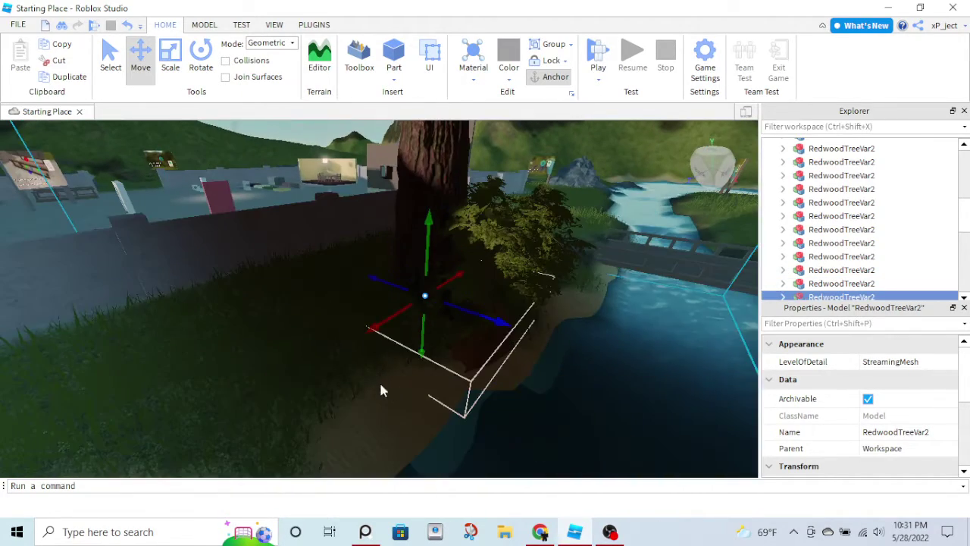
pyautogui.moveTo(366, 326); pyautogui.dragTo(441, 336)
pyautogui.moveTo(442, 336); pyautogui.dragTo(437, 336, button='right')
pyautogui.scroll(-5, 438, 334)
pyautogui.scroll(4, 436, 336)
pyautogui.press('w')
pyautogui.moveTo(451, 283)
pyautogui.mouseDown(button='right')
pyautogui.moveTo(431, 282)
pyautogui.moveTo(451, 282)
pyautogui.mouseUp(button='right')
# Move a RedwoodTreeVar0 from the forest across the river to the roofless building at the compound's edge.
pyautogui.click(387, 389)
pyautogui.moveTo(414, 410); pyautogui.dragTo(421, 406, button='right')
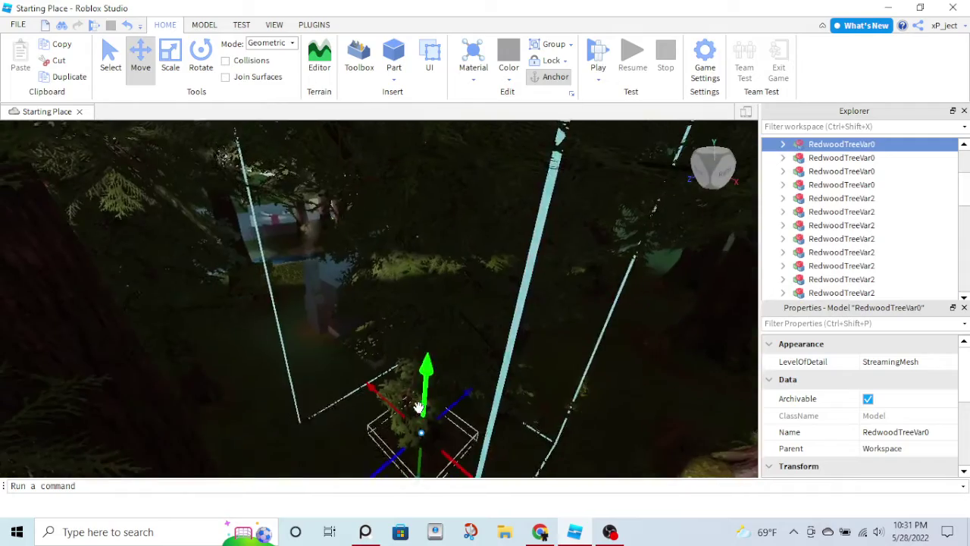
pyautogui.moveTo(453, 465); pyautogui.dragTo(244, 281)
pyautogui.press('w')
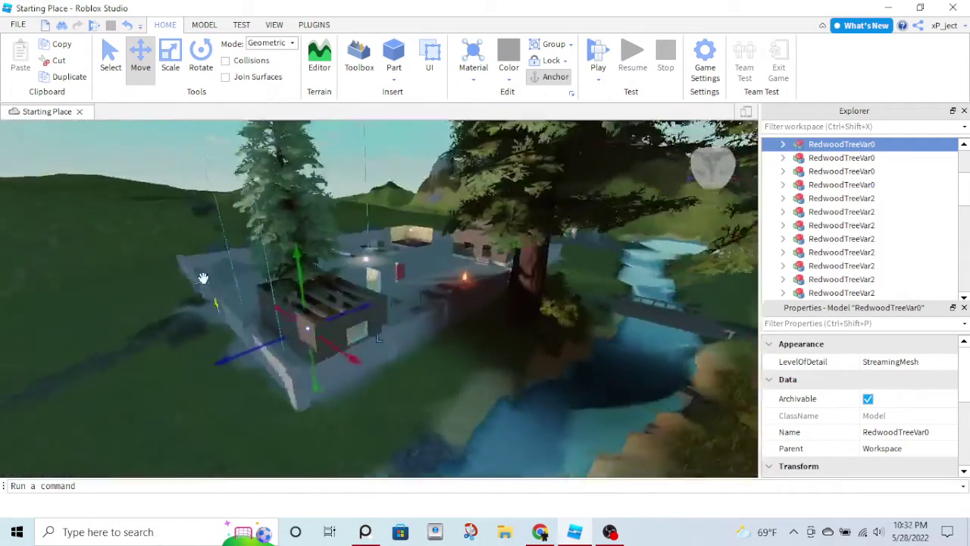
pyautogui.moveTo(203, 278); pyautogui.dragTo(371, 411, button='right')
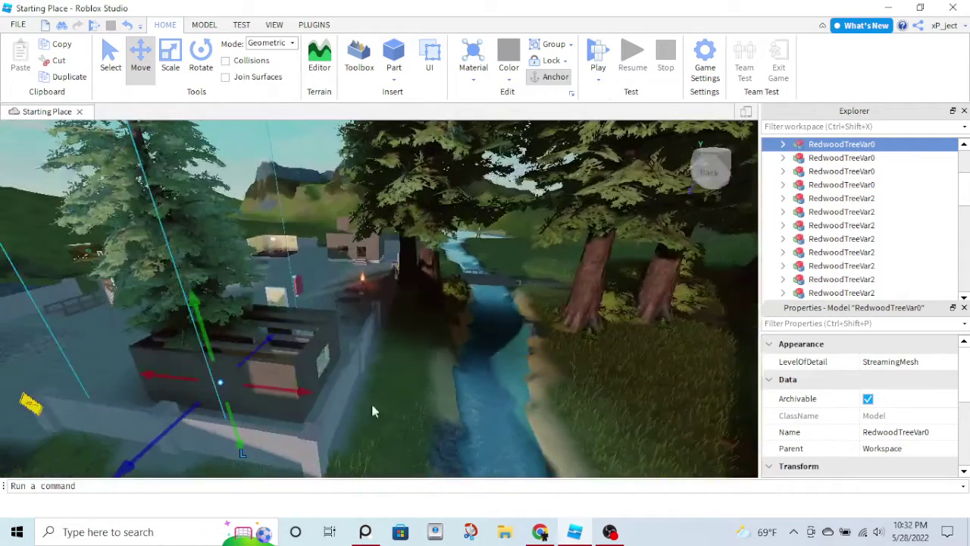
pyautogui.moveTo(367, 399); pyautogui.dragTo(444, 399)
pyautogui.press('w')
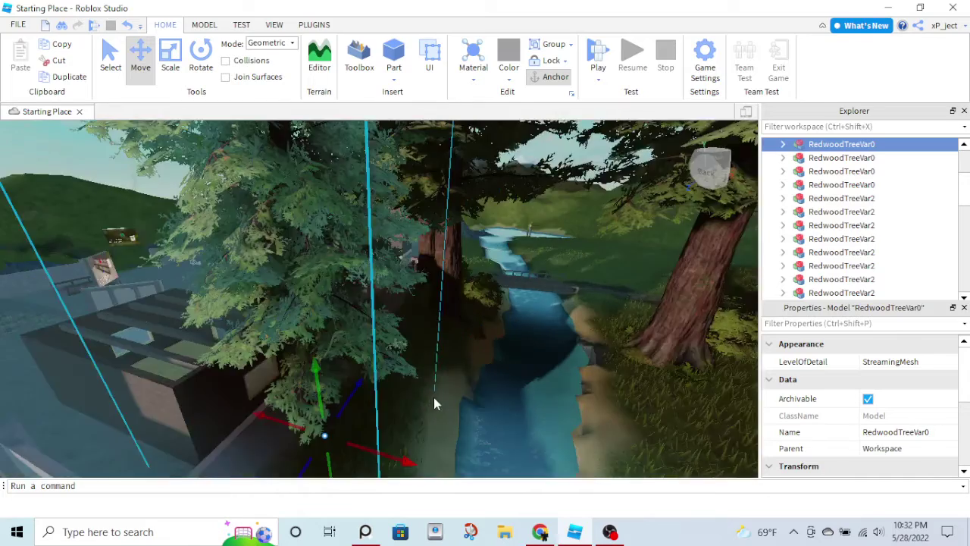
# Position the RedwoodTreeVar0 on the grass strip between the compound wall and the river.
pyautogui.moveTo(435, 399); pyautogui.dragTo(195, 293, button='right')
pyautogui.press('s')
pyautogui.moveTo(409, 316); pyautogui.dragTo(342, 321)
pyautogui.press('w')
pyautogui.moveTo(342, 321); pyautogui.dragTo(381, 325, button='right')
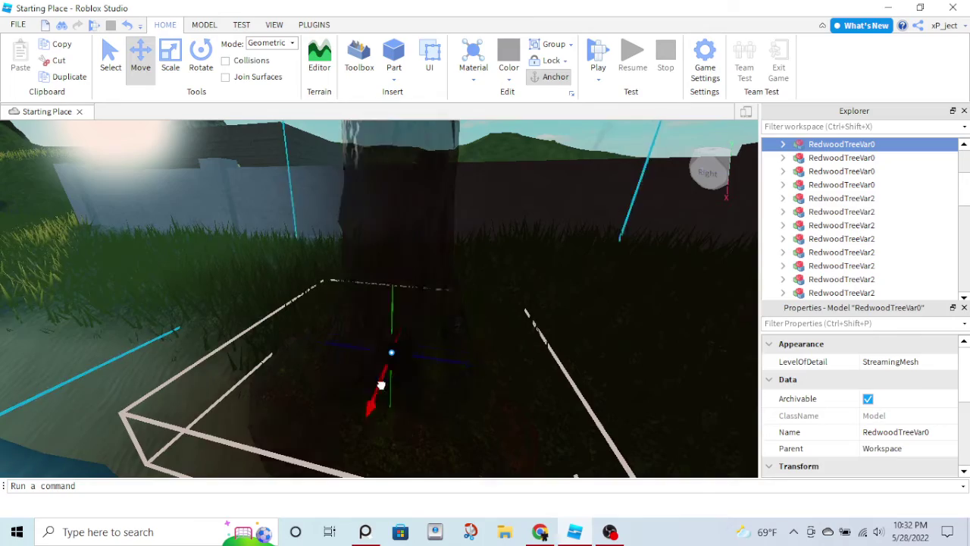
pyautogui.moveTo(381, 385); pyautogui.dragTo(398, 364)
# Slide the RedwoodTreeVar0 along the riverbank until it stands behind the roofless building at the compound's corner.
pyautogui.press('s')
pyautogui.moveTo(404, 360); pyautogui.dragTo(415, 362, button='right')
pyautogui.press('w')
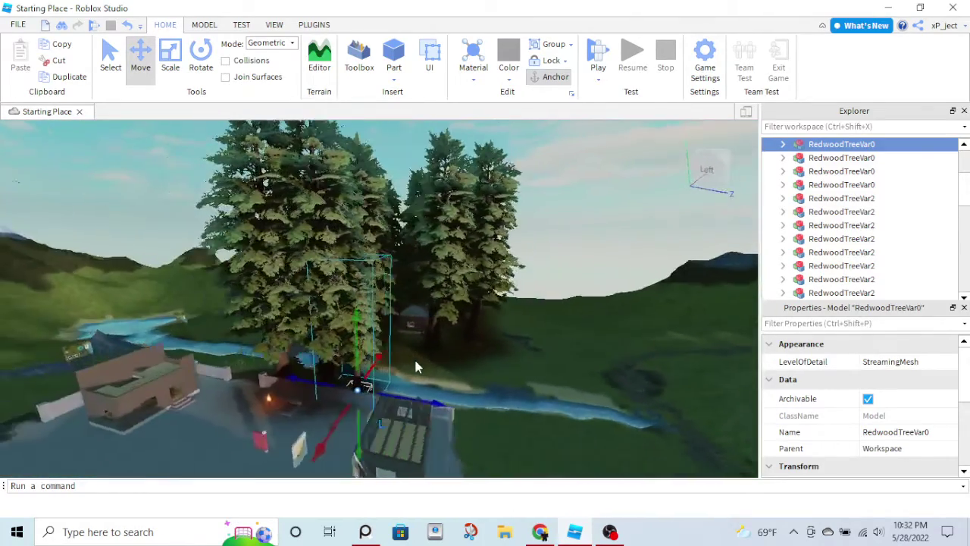
pyautogui.press('s')
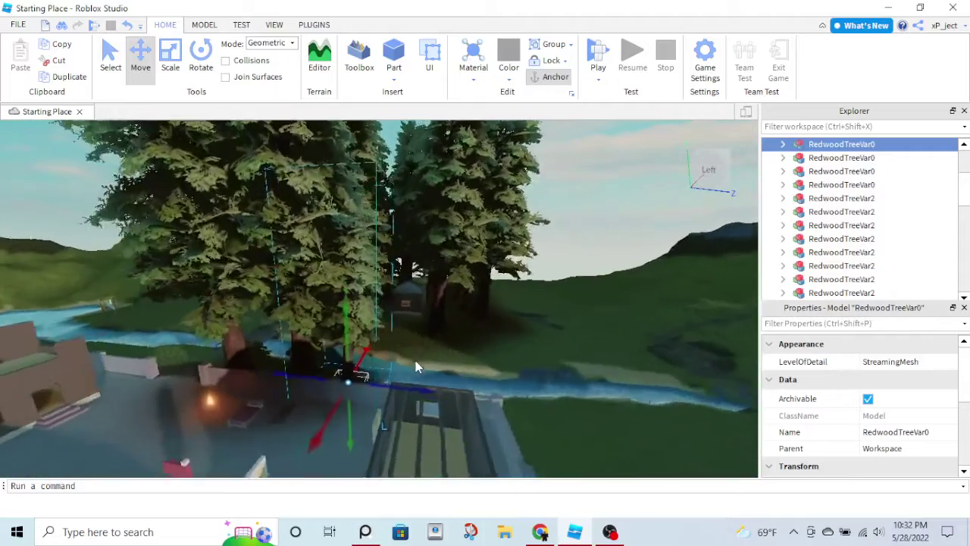
pyautogui.press('w')
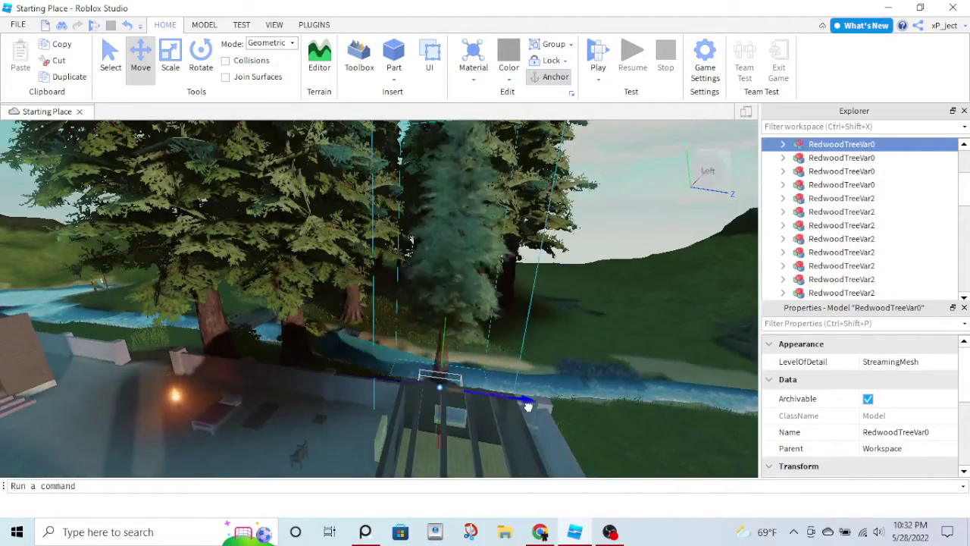
# Select the neighbouring RedwoodTreeVar2 by the compound wall and slide it along the bank in the same direction.
pyautogui.click(340, 339)
pyautogui.moveTo(354, 375); pyautogui.dragTo(399, 384)
pyautogui.press('q')
pyautogui.press('d')
pyautogui.moveTo(392, 373); pyautogui.dragTo(393, 376, button='right')
pyautogui.press('w')
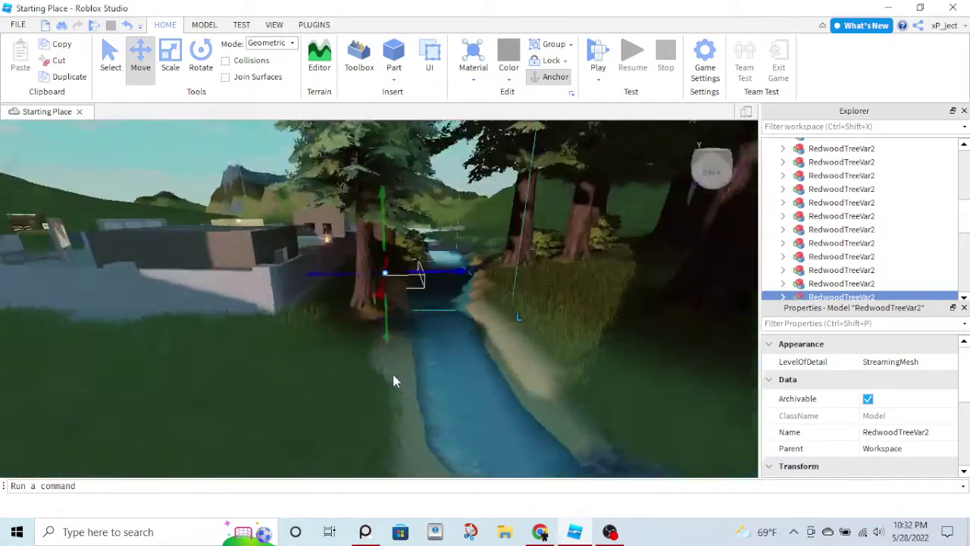
# Reposition the RedwoodTreeVar0 beside the compound wall, closer to the next redwood along the bank and slightly toward the river.
pyautogui.click(249, 326)
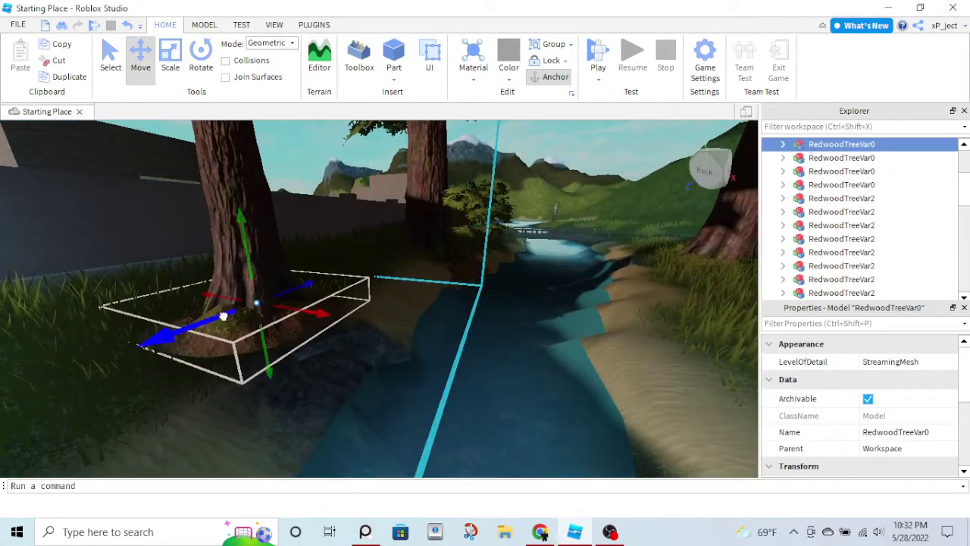
pyautogui.moveTo(224, 315); pyautogui.dragTo(336, 279)
pyautogui.press('w')
pyautogui.press('e')
pyautogui.moveTo(285, 417); pyautogui.dragTo(353, 372)
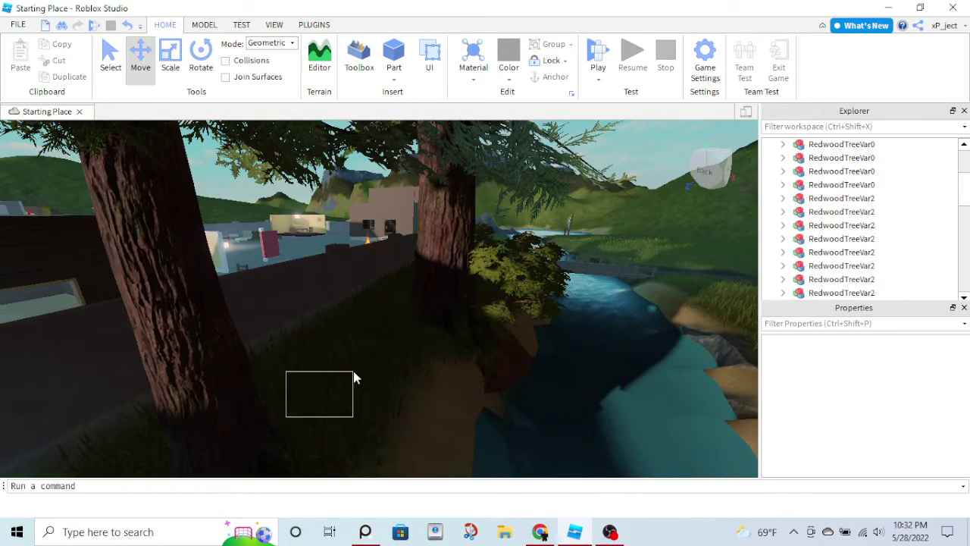
pyautogui.click(222, 417)
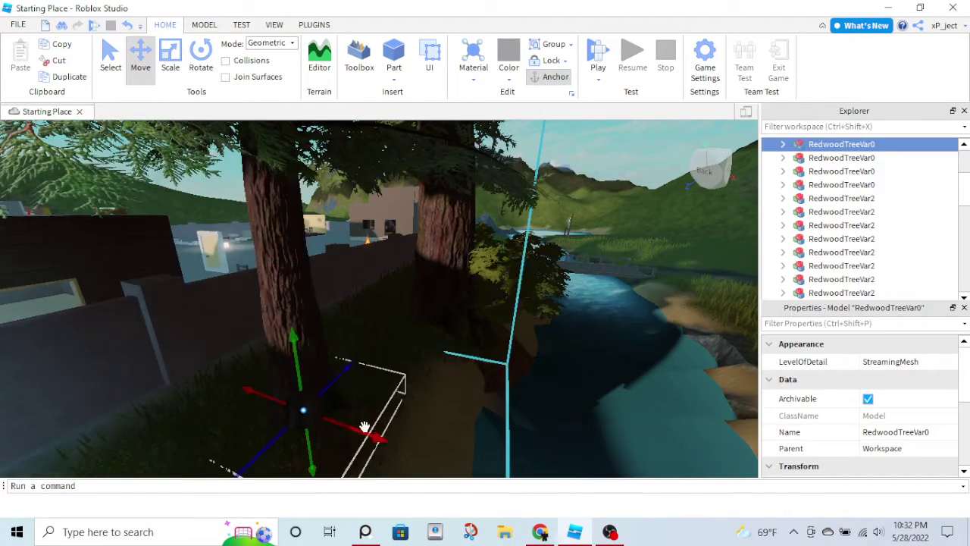
pyautogui.moveTo(351, 431); pyautogui.dragTo(355, 432)
# Duplicate the RedwoodTreeVar0 four times and spread the copies along the forest side of the river.
pyautogui.press('s')
pyautogui.moveTo(354, 432); pyautogui.dragTo(353, 401, button='right')
pyautogui.hotkey('ctrl', 'd')
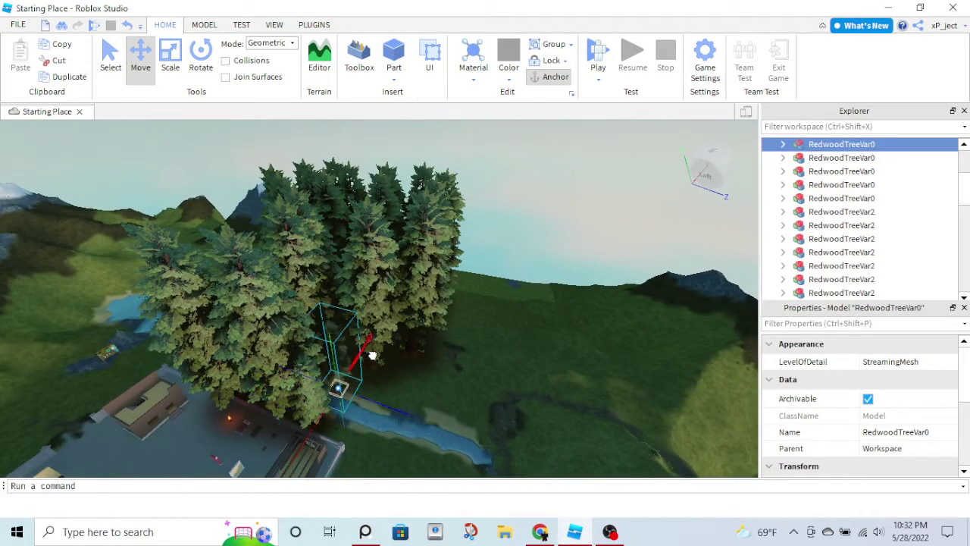
pyautogui.moveTo(373, 403); pyautogui.dragTo(452, 407)
pyautogui.moveTo(372, 458); pyautogui.dragTo(384, 435)
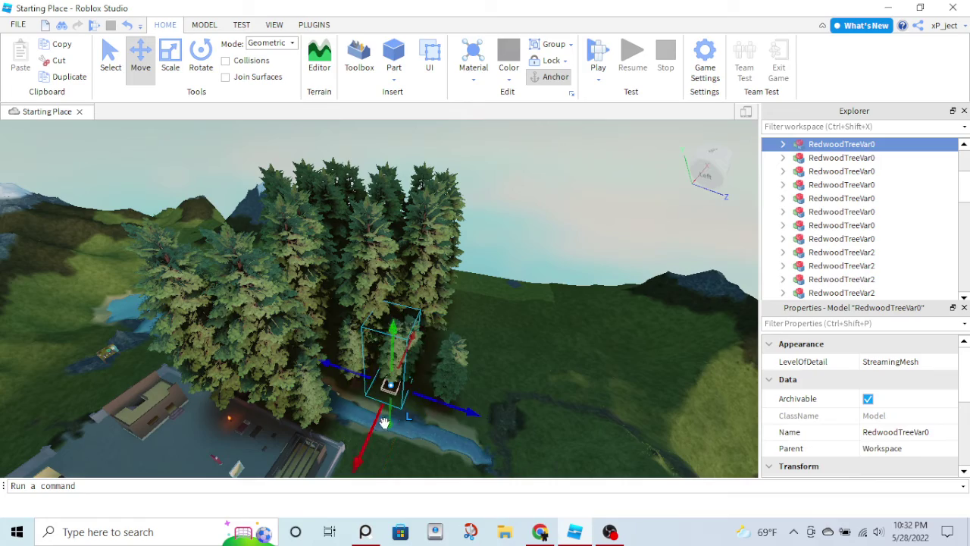
pyautogui.moveTo(360, 441); pyautogui.dragTo(365, 434)
# Select the Cabin model in the forest and expand it down to the parts of its Fireplace.
pyautogui.scroll(8, 405, 411)
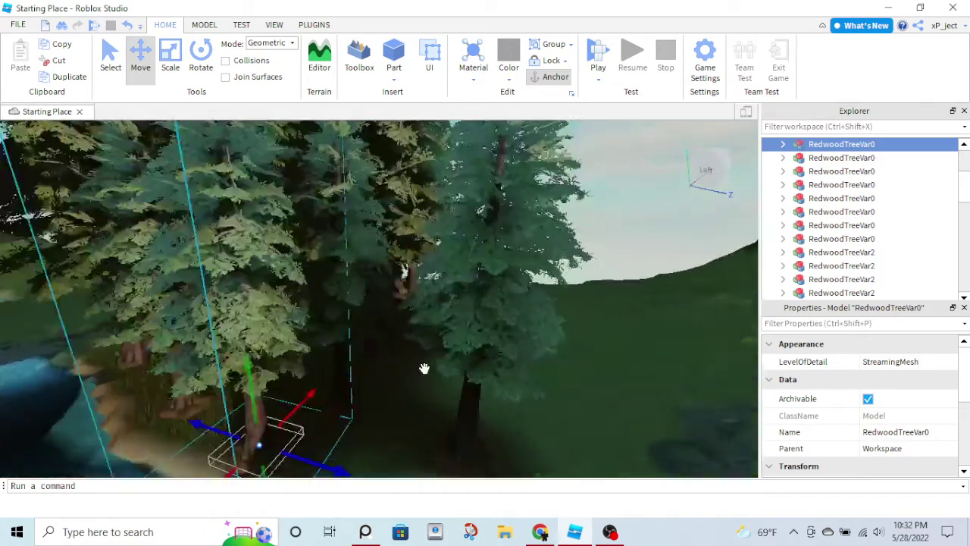
pyautogui.moveTo(425, 370); pyautogui.dragTo(425, 369, button='right')
pyautogui.scroll(6, 425, 370)
pyautogui.scroll(4, 425, 375)
pyautogui.scroll(4, 426, 374)
pyautogui.scroll(10, 424, 369)
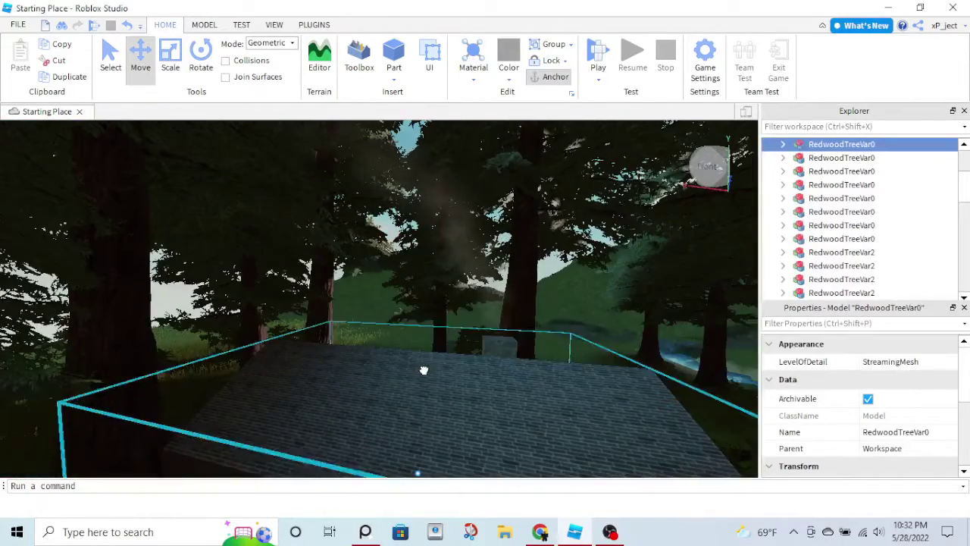
pyautogui.click(425, 370)
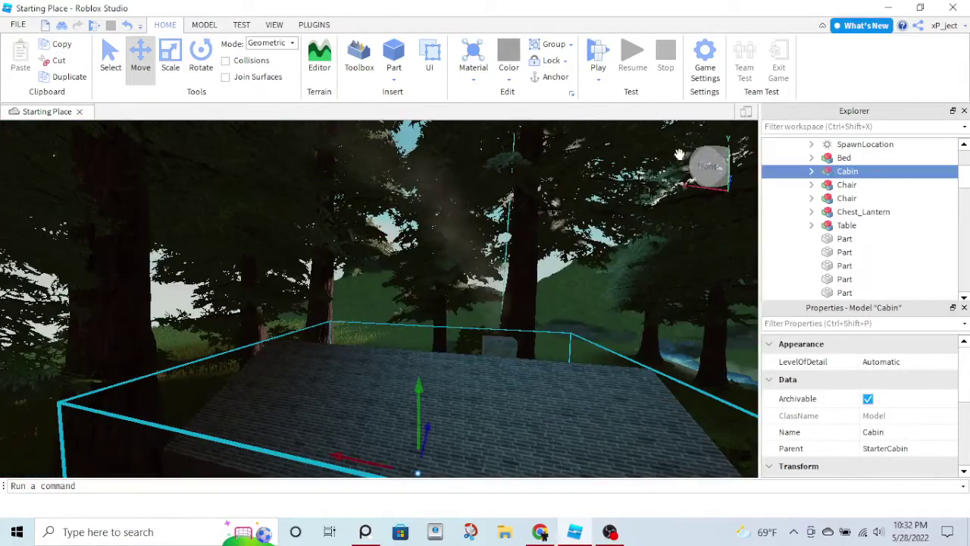
pyautogui.click(812, 171)
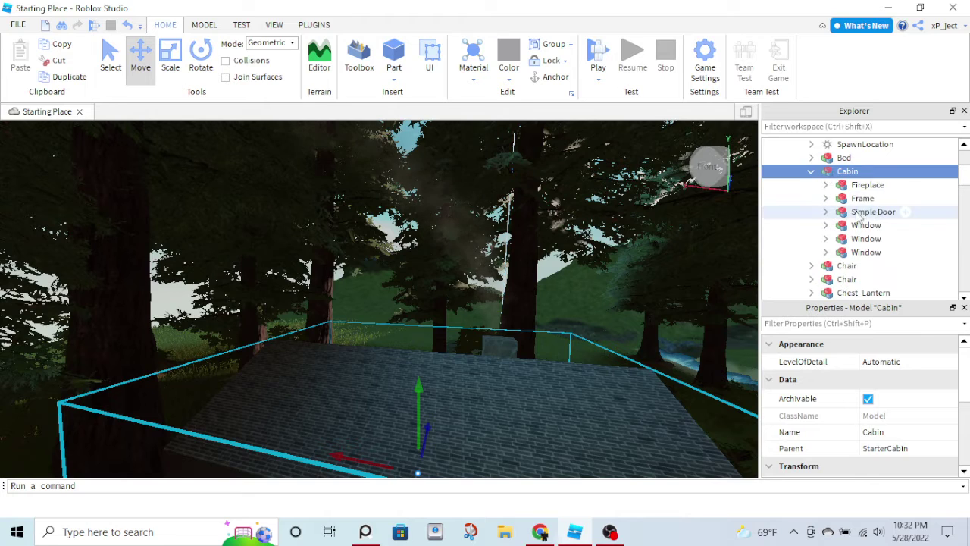
pyautogui.click(825, 185)
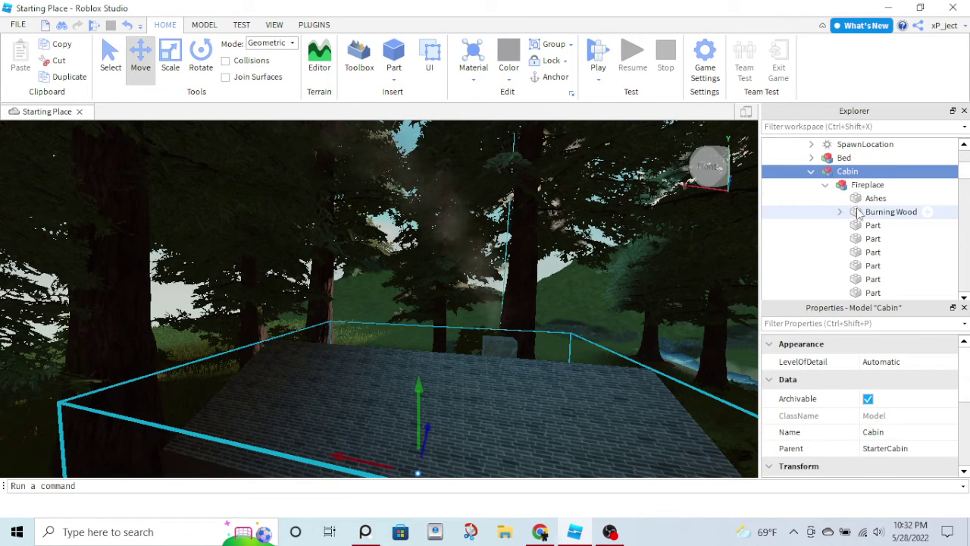
# Select the chimney smoke particle emitter inside the Fireplace and set its LightEmission to 1000 and Brightness to 2.
pyautogui.scroll(-3, 859, 214)
pyautogui.scroll(-3, 858, 214)
pyautogui.scroll(2, 848, 197)
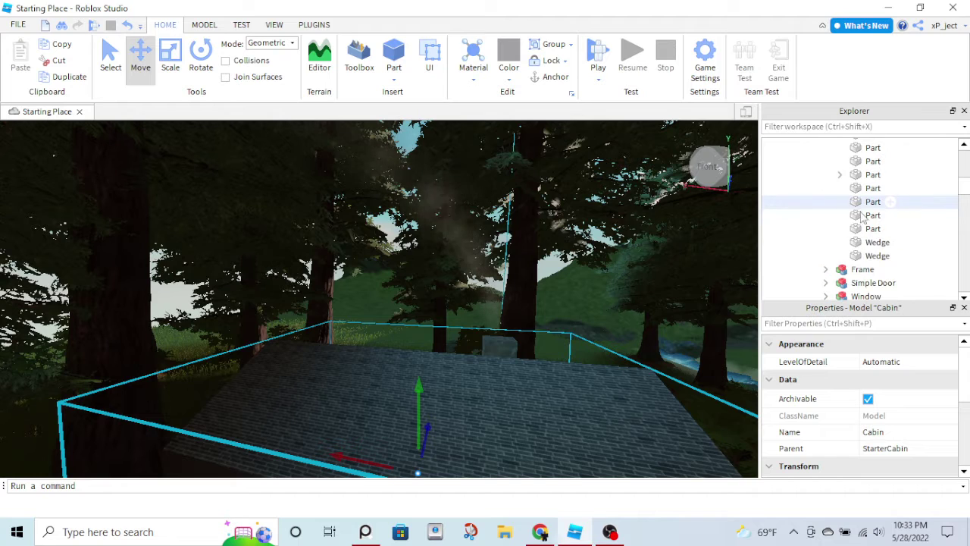
pyautogui.click(906, 188)
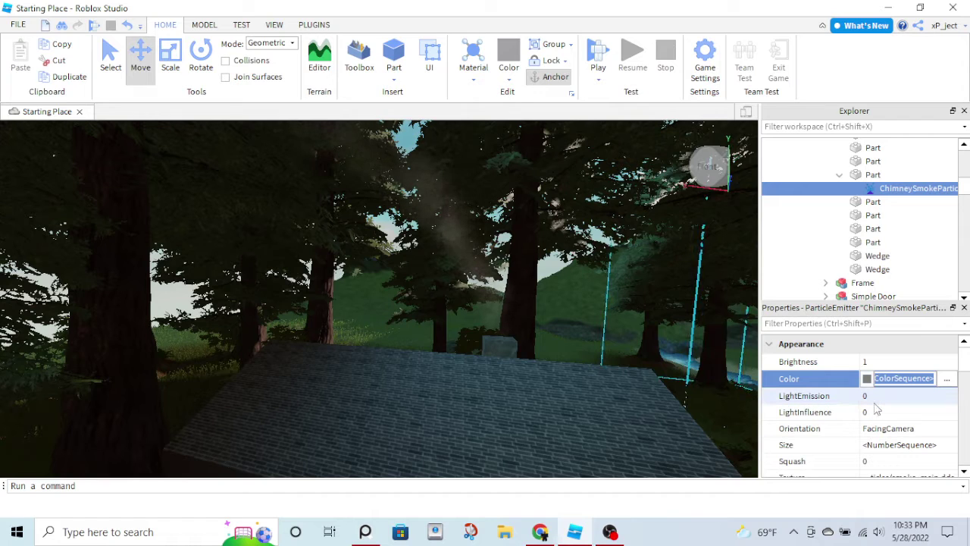
pyautogui.click(876, 401)
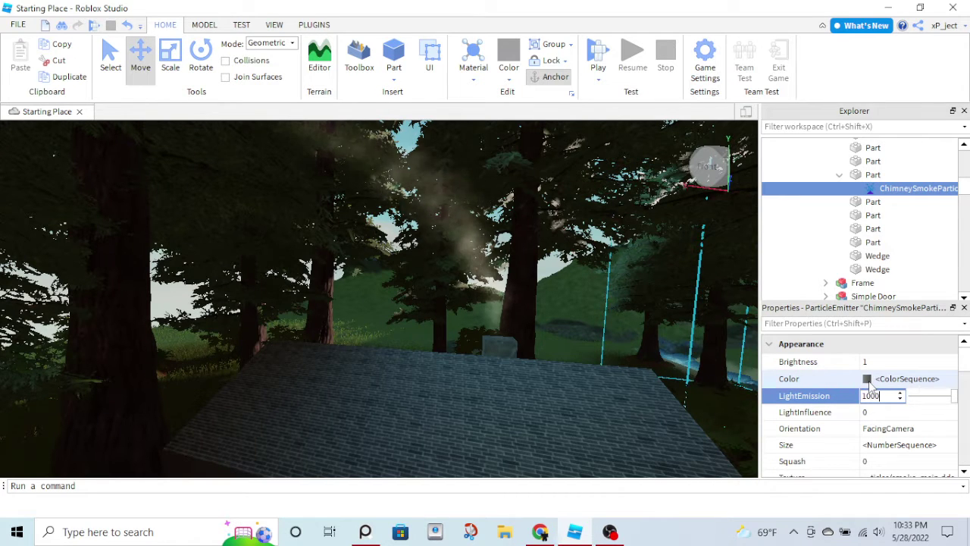
pyautogui.click(879, 361)
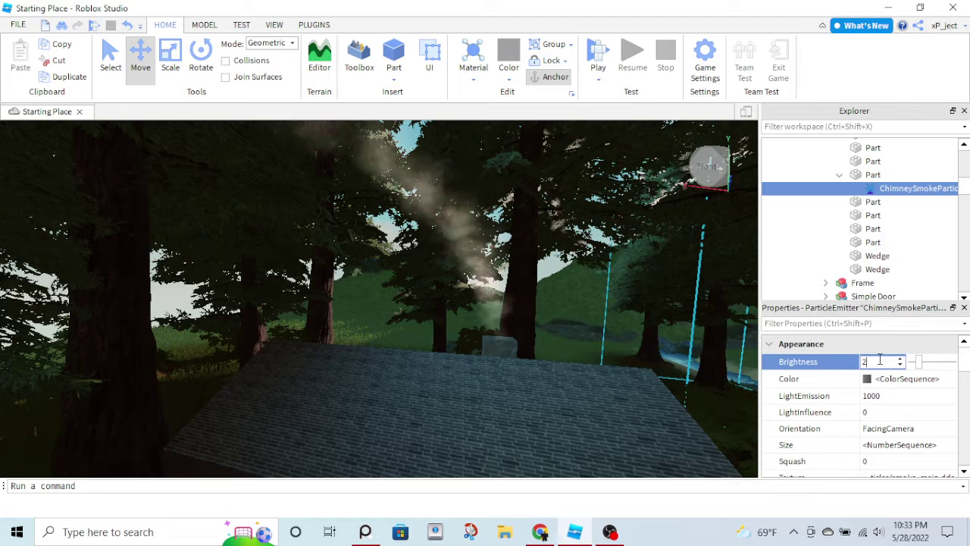
# Set the chimney smoke particle emitter's LightEmission to 10.
pyautogui.click(891, 396)
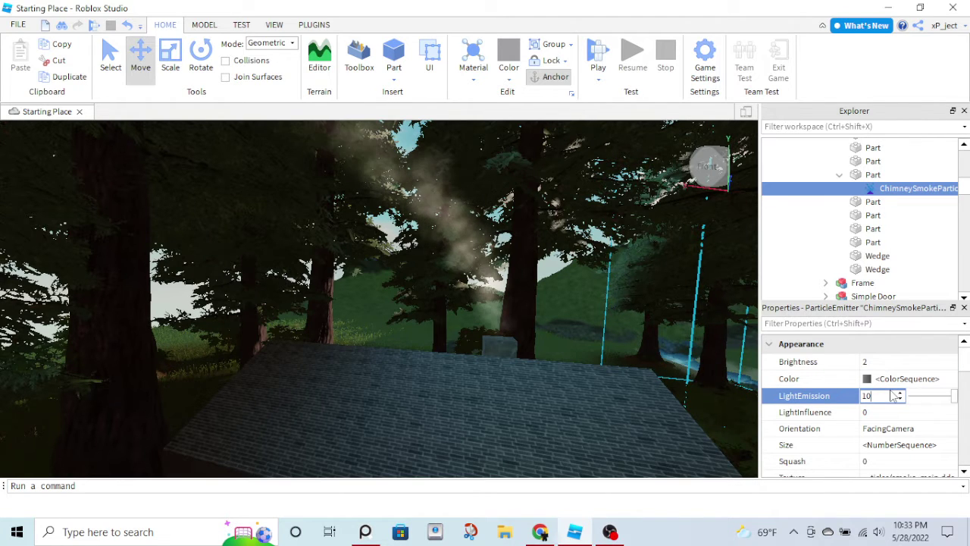
pyautogui.moveTo(486, 413); pyautogui.dragTo(485, 416, button='right')
pyautogui.scroll(-3, 484, 417)
pyautogui.scroll(4, 485, 418)
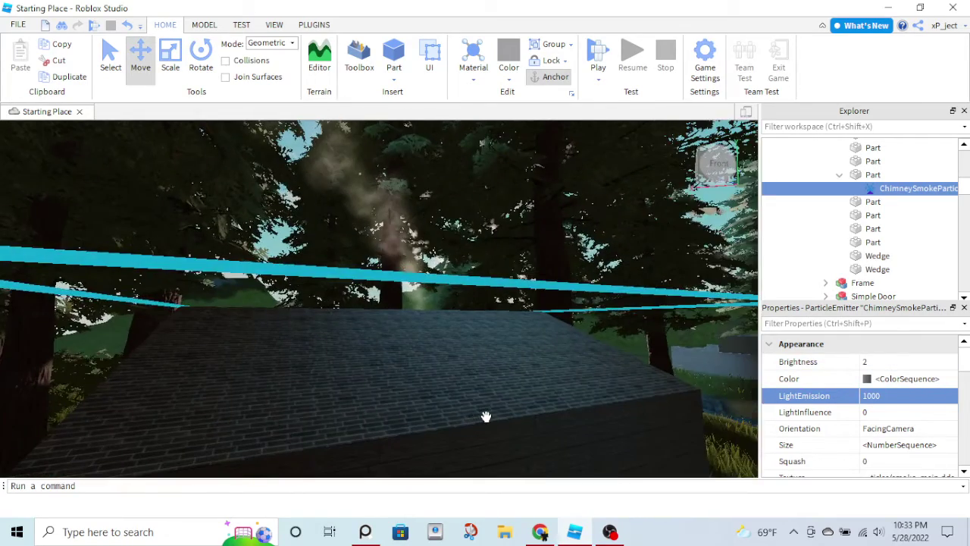
pyautogui.scroll(-1, 487, 415)
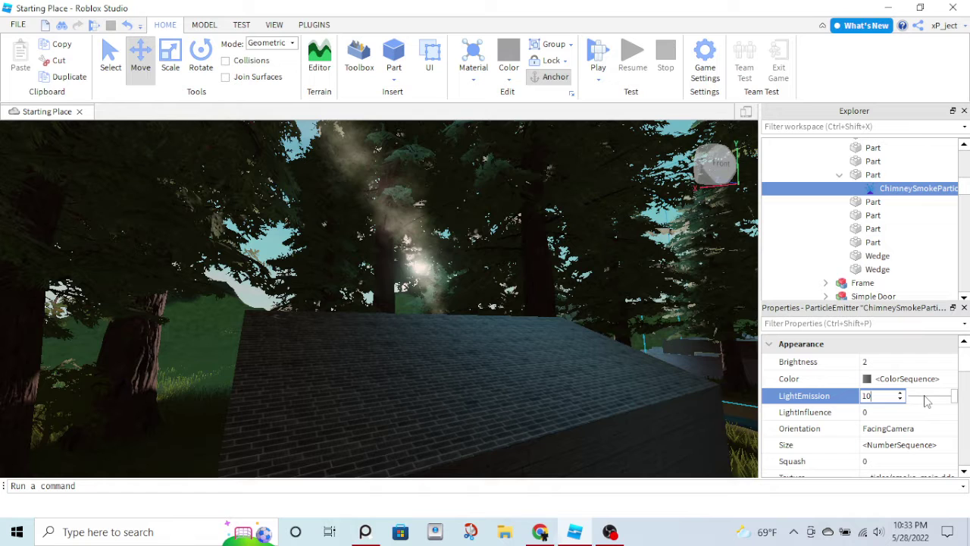
# Set the chimney smoke emitter's LightInfluence to 1 and check the smoke above the roof.
pyautogui.click(900, 414)
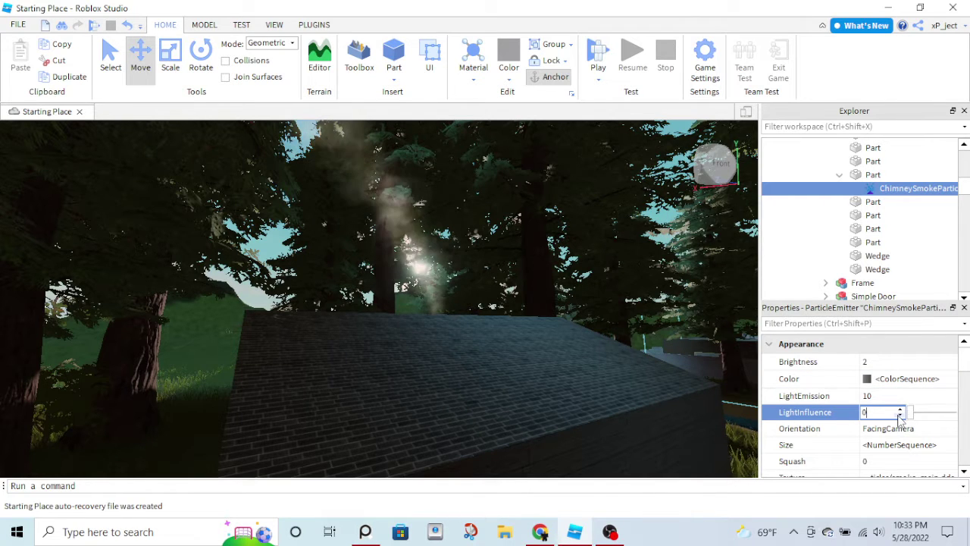
pyautogui.write('1')
pyautogui.scroll(-1, 900, 415)
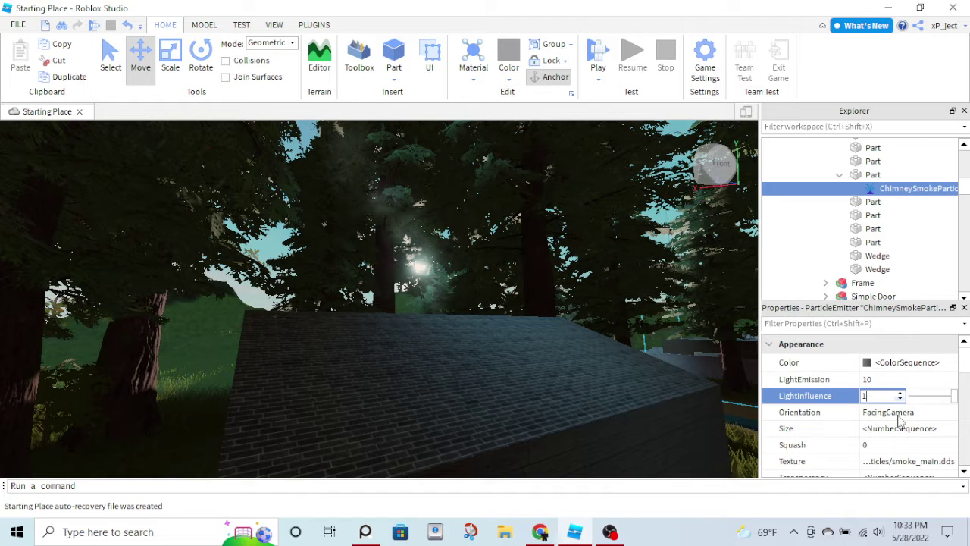
pyautogui.scroll(1, 900, 419)
pyautogui.press('BackSpace')
pyautogui.write('1')
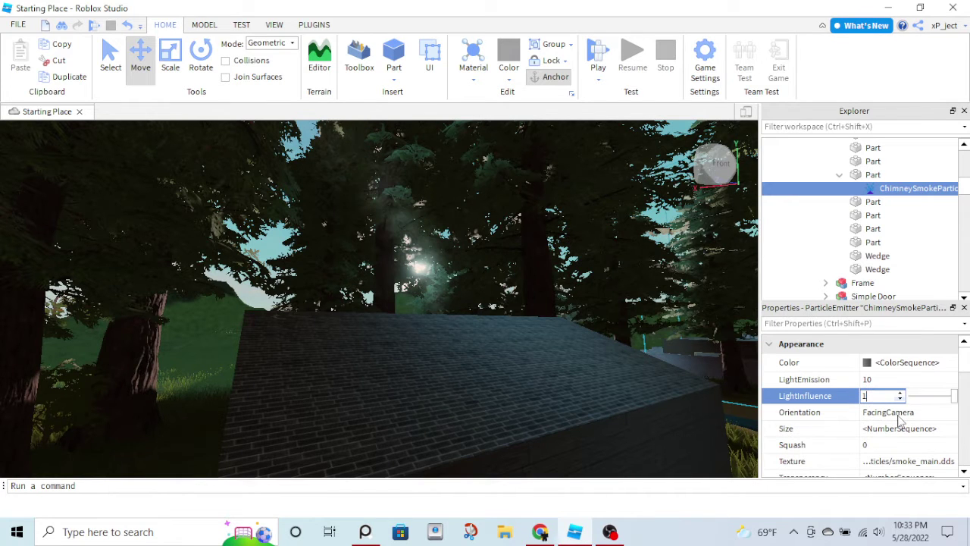
pyautogui.moveTo(591, 349); pyautogui.dragTo(566, 342, button='right')
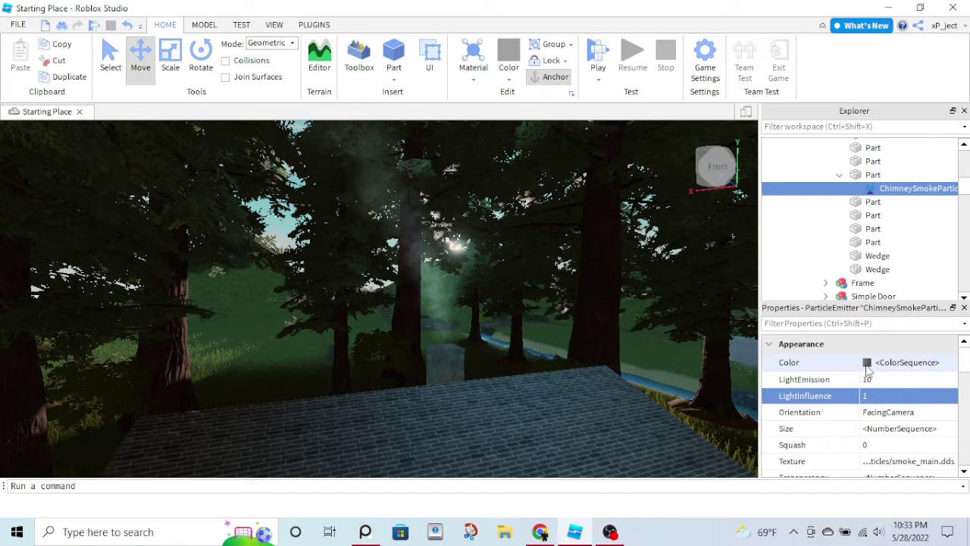
# Change the chimney smoke emitter's color to a dark gray of 65, 65, 65.
pyautogui.click(884, 368)
pyautogui.click(947, 363)
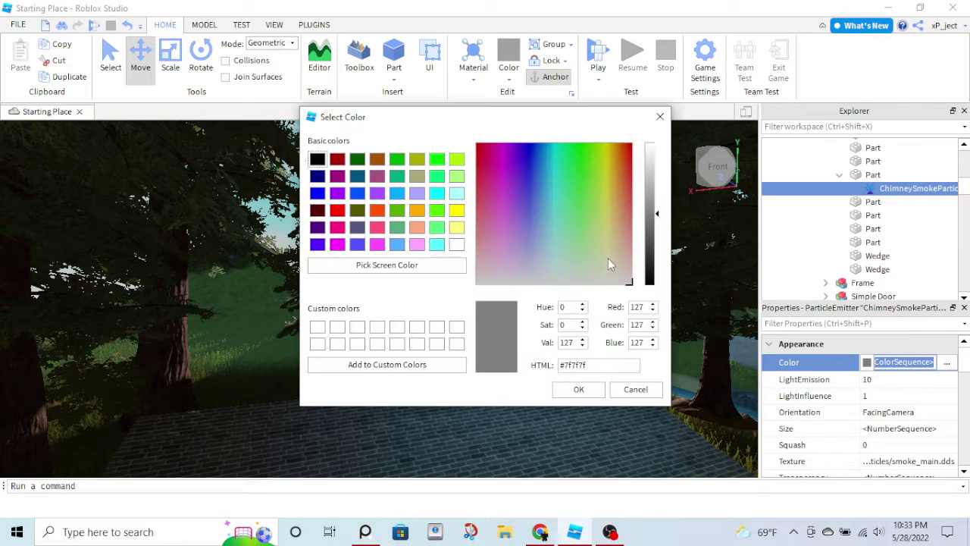
pyautogui.click(653, 248)
pyautogui.click(576, 389)
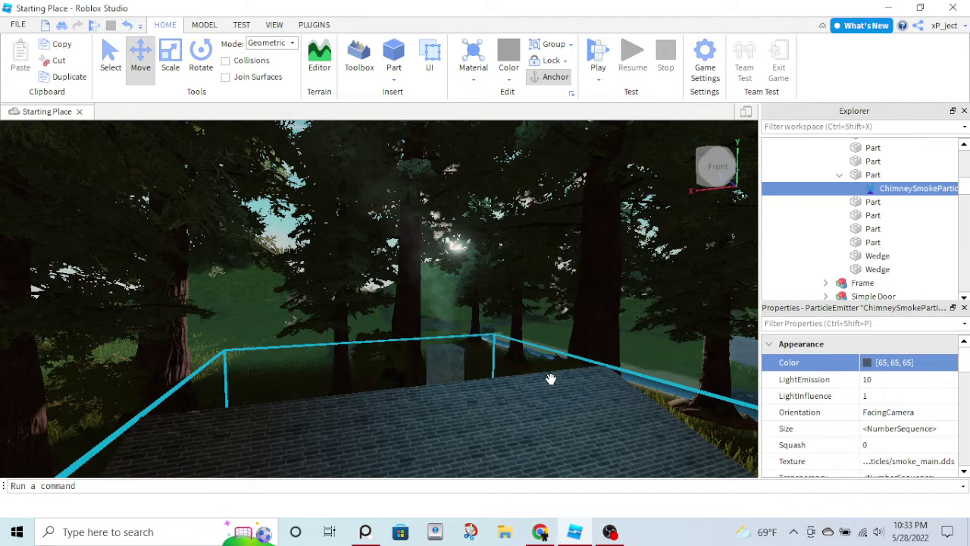
# Review the smoke emitter's emission, shape, motion and particle properties, including TimeScale and VelocityInheritance.
pyautogui.scroll(-3, 842, 412)
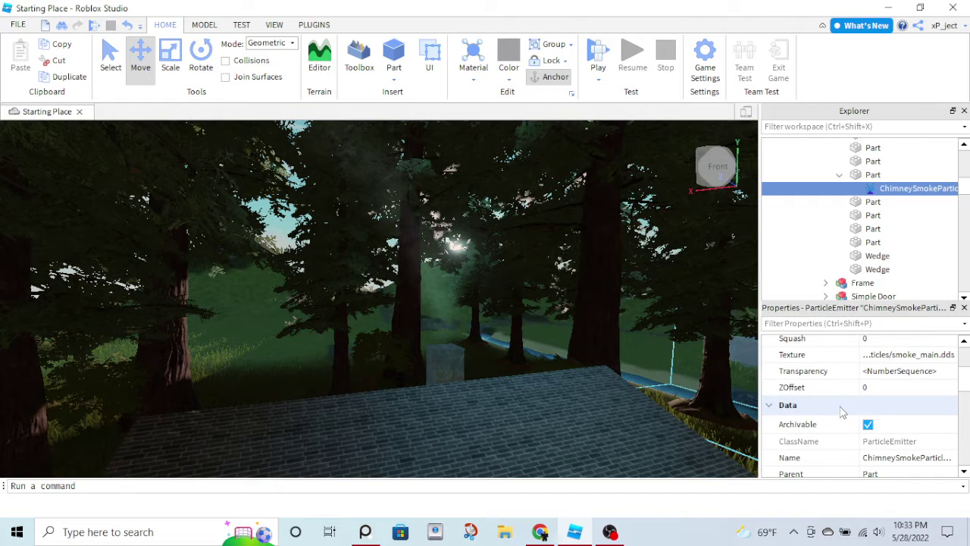
pyautogui.scroll(-3, 841, 411)
pyautogui.scroll(-8, 842, 411)
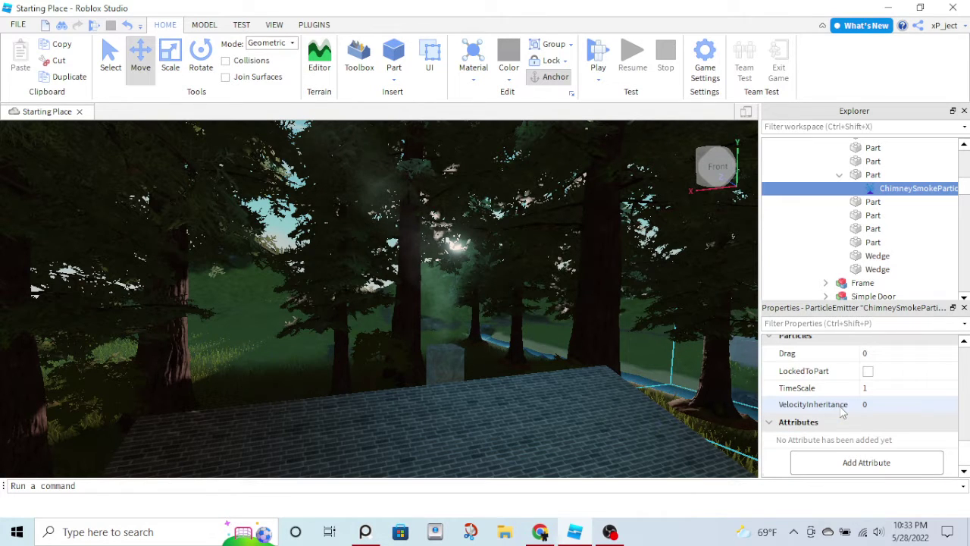
pyautogui.scroll(1, 842, 411)
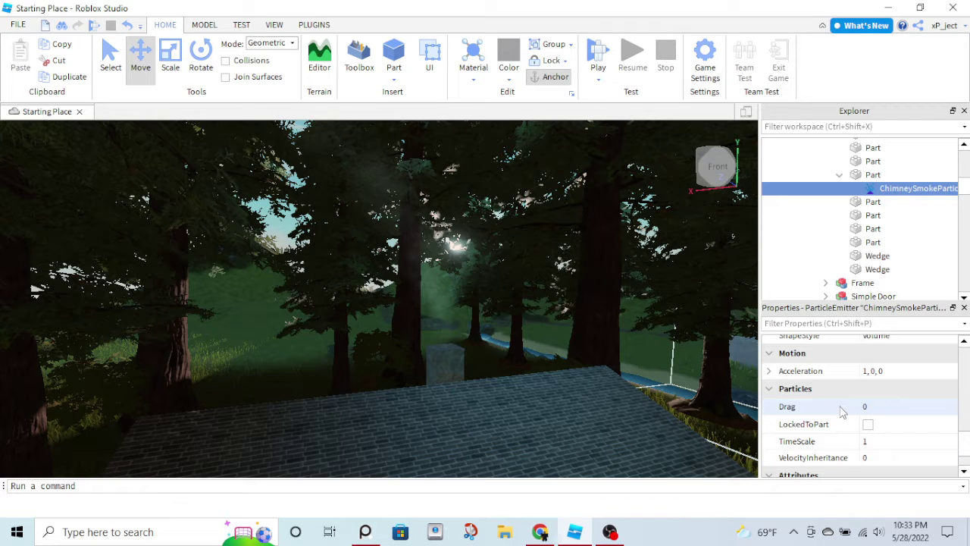
pyautogui.click(882, 446)
pyautogui.click(911, 444)
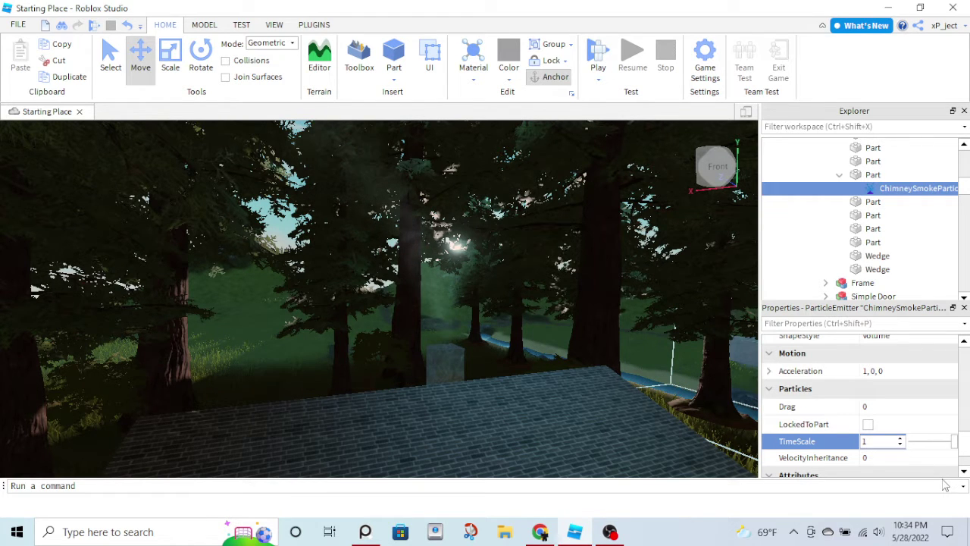
pyautogui.click(913, 461)
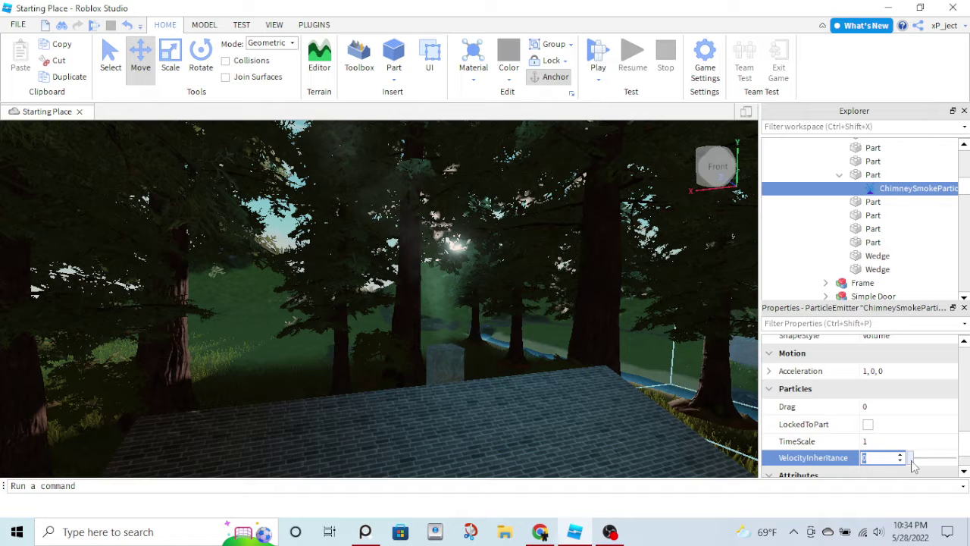
pyautogui.click(913, 461)
pyautogui.scroll(1, 881, 450)
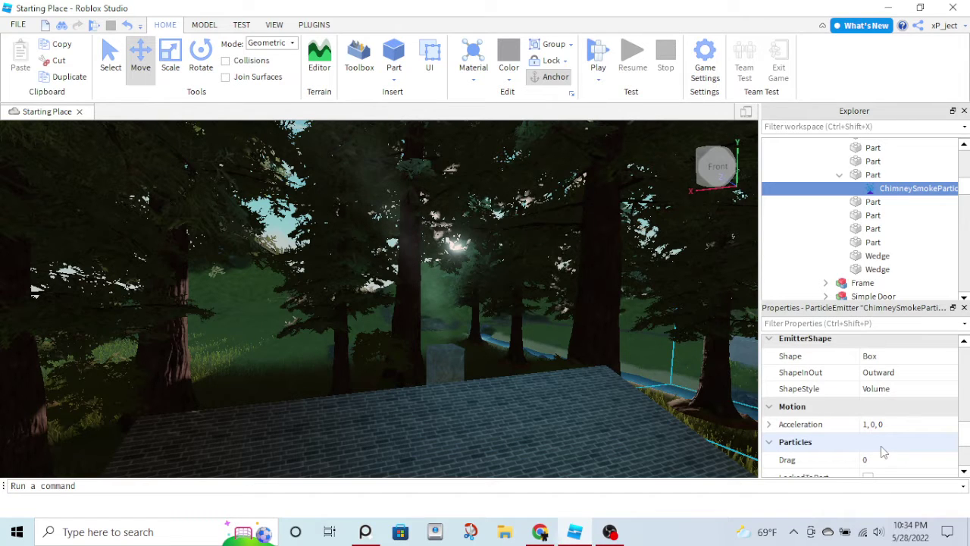
pyautogui.scroll(2, 880, 446)
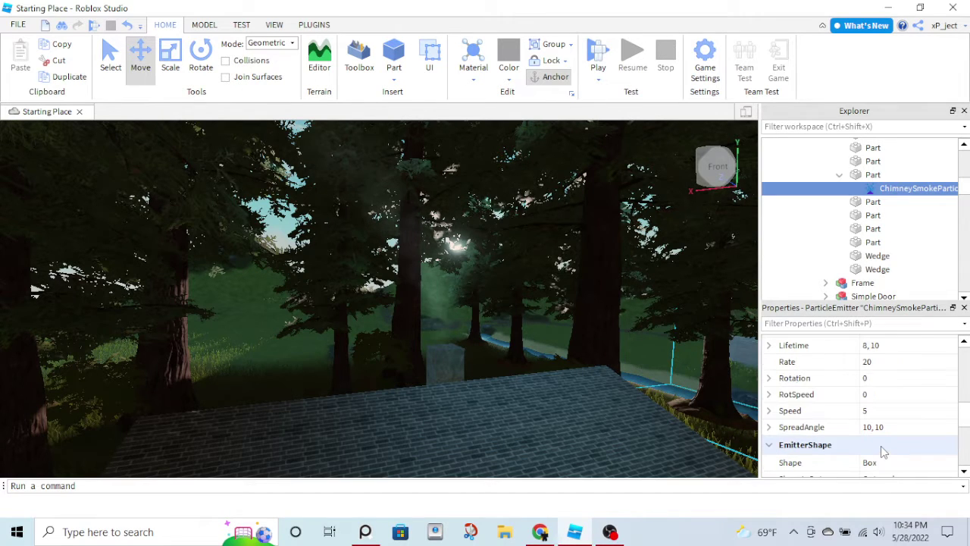
pyautogui.scroll(4, 881, 446)
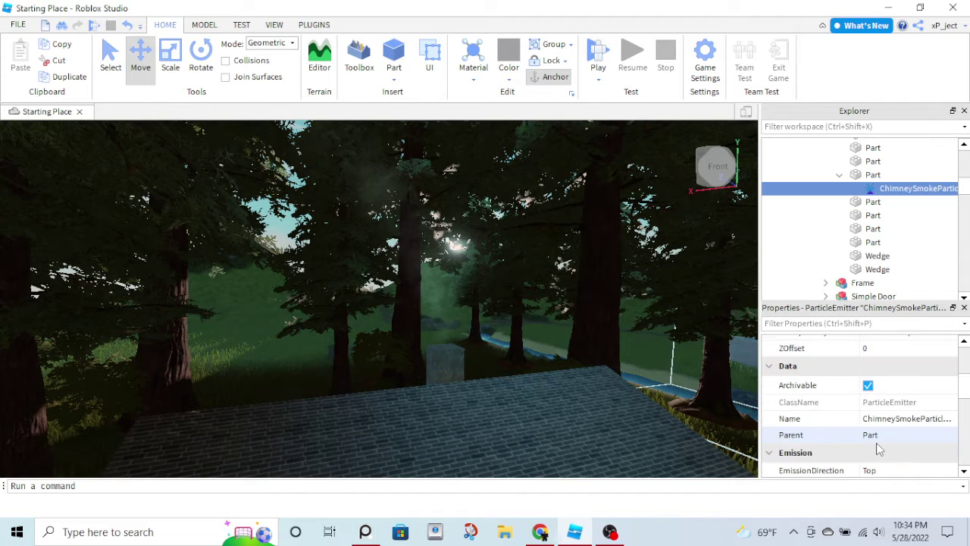
pyautogui.scroll(1, 878, 449)
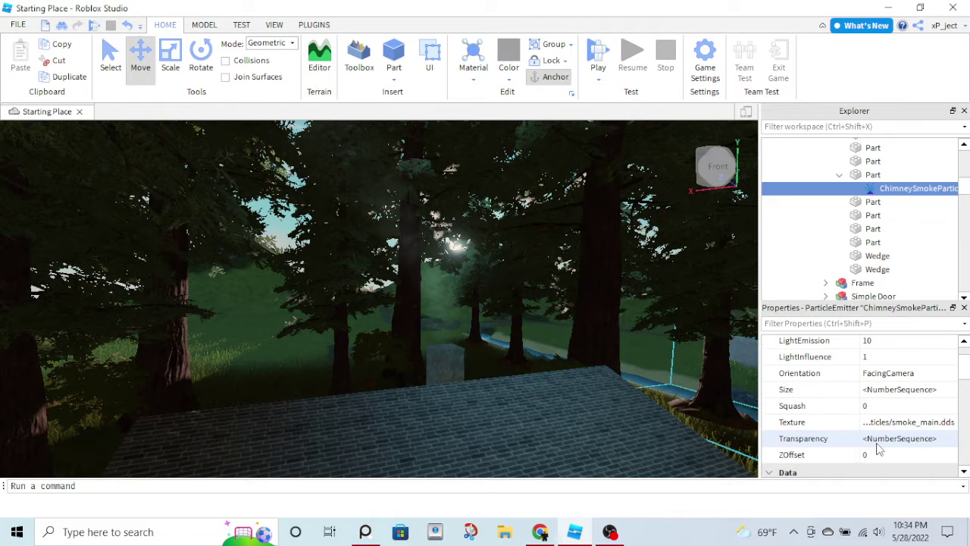
# Try a particle size of 10 on the chimney smoke emitter, and settle on a size of 5.
pyautogui.click(893, 391)
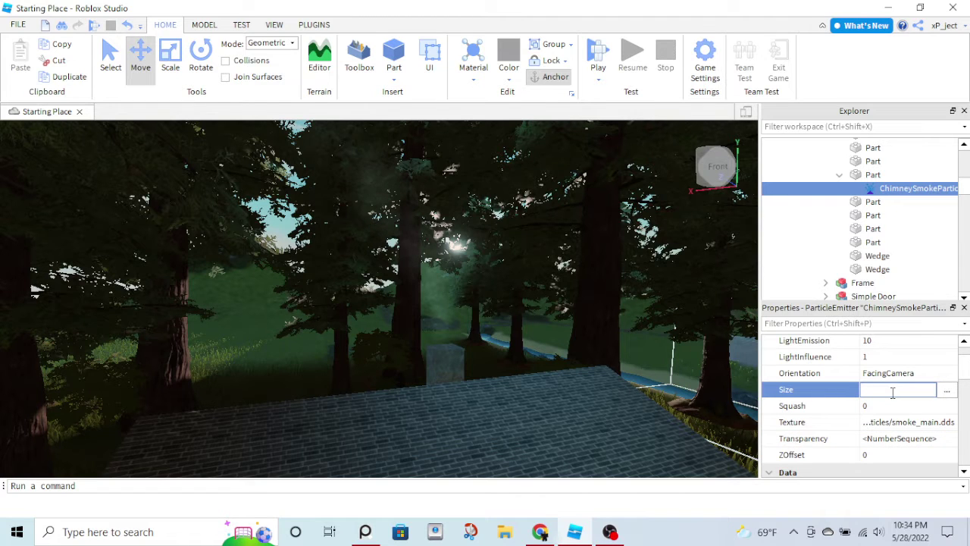
pyautogui.write('10')
pyautogui.press('Return')
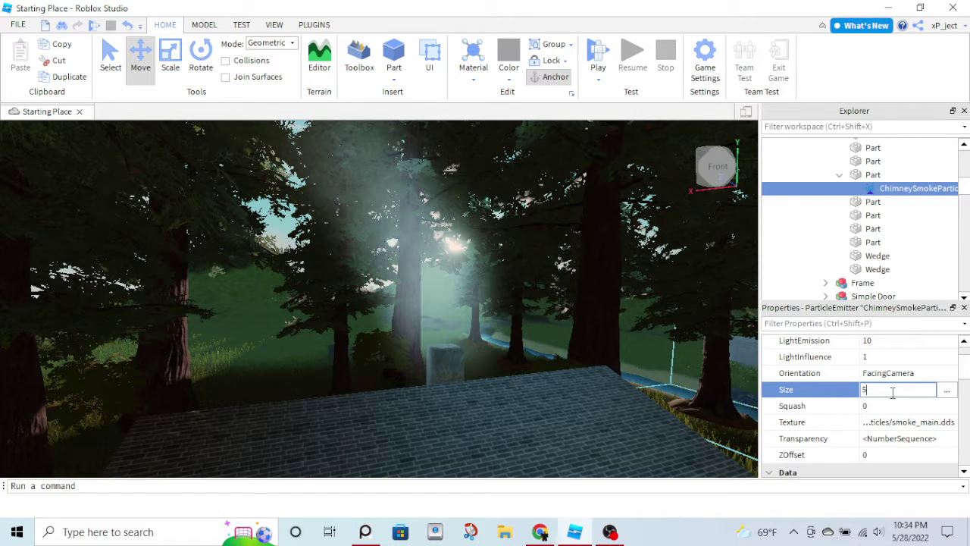
pyautogui.press('Return')
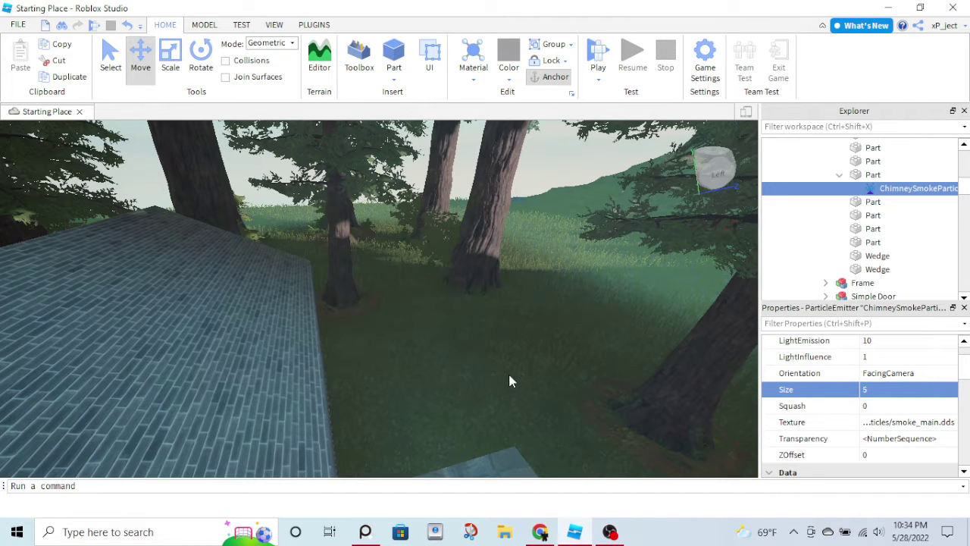
# Delete the decal from the SpawnLocation on the cabin floor.
pyautogui.moveTo(509, 376); pyautogui.dragTo(509, 373, button='right')
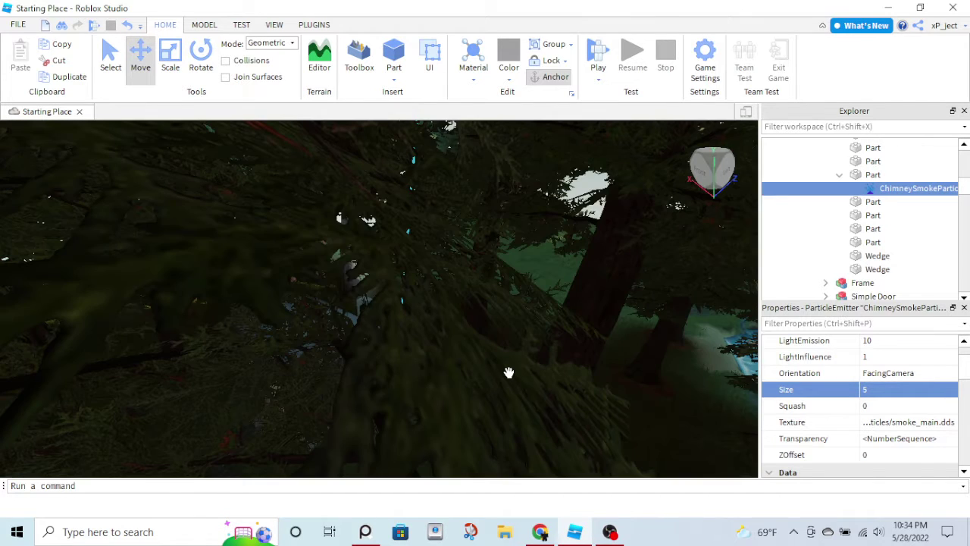
pyautogui.press('f')
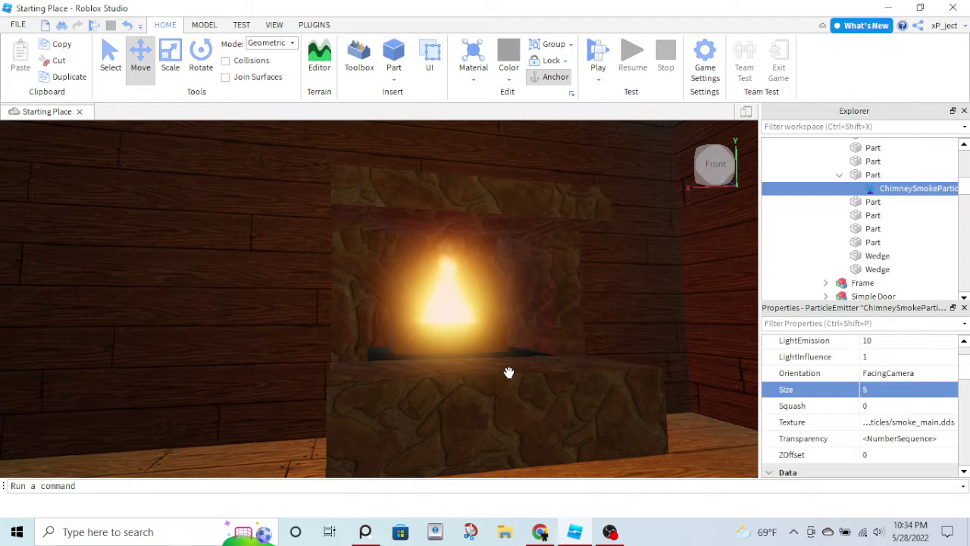
pyautogui.scroll(-3, 509, 372)
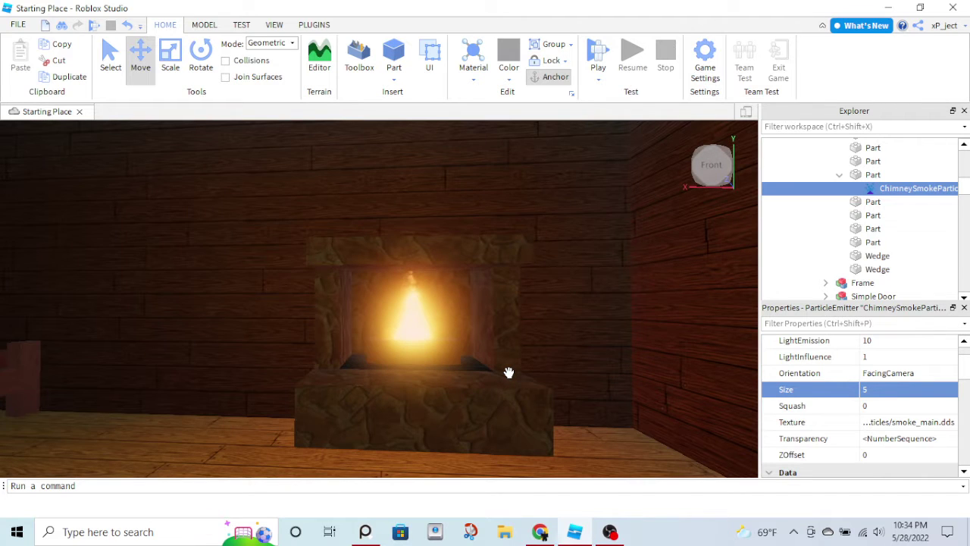
pyautogui.moveTo(508, 372); pyautogui.dragTo(507, 372, button='right')
pyautogui.rightClick(505, 351)
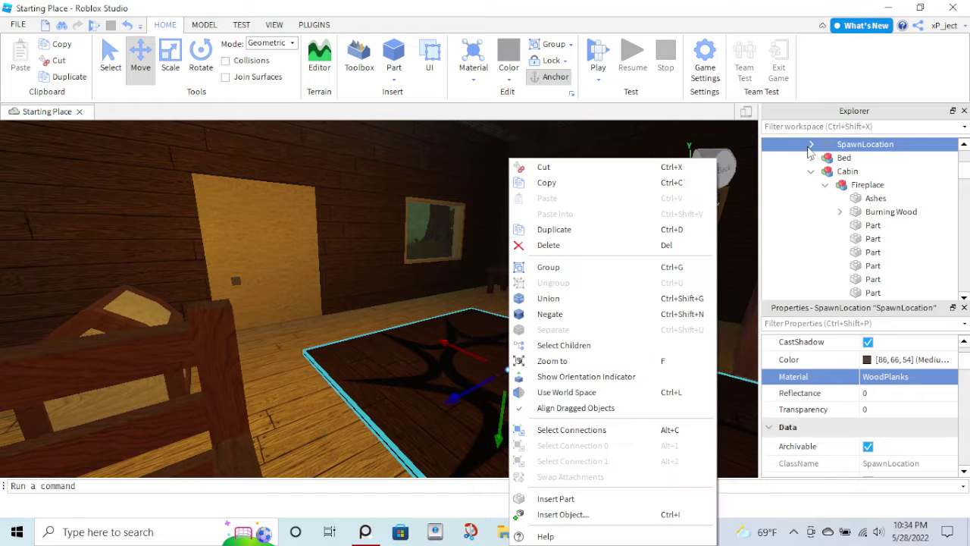
pyautogui.click(808, 149)
pyautogui.click(811, 145)
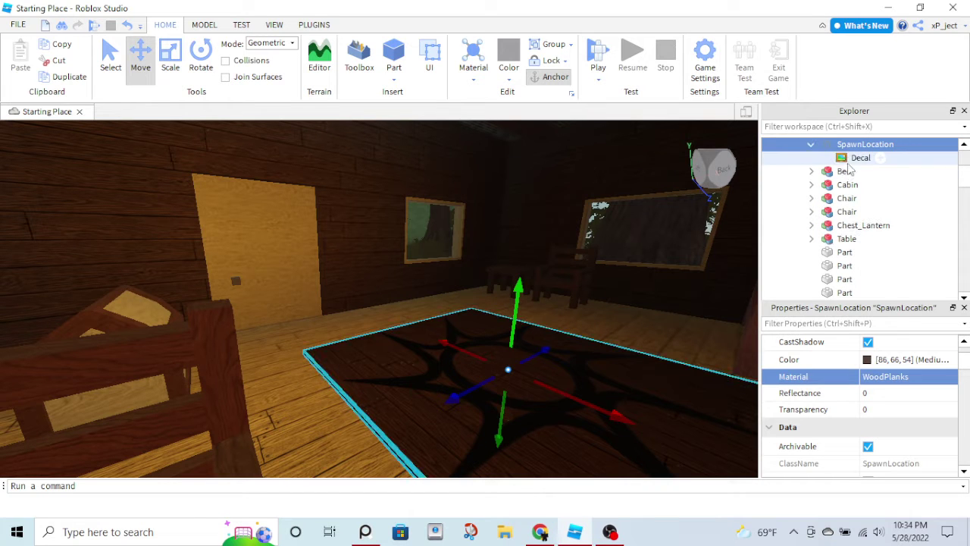
pyautogui.rightClick(850, 161)
pyautogui.click(808, 72)
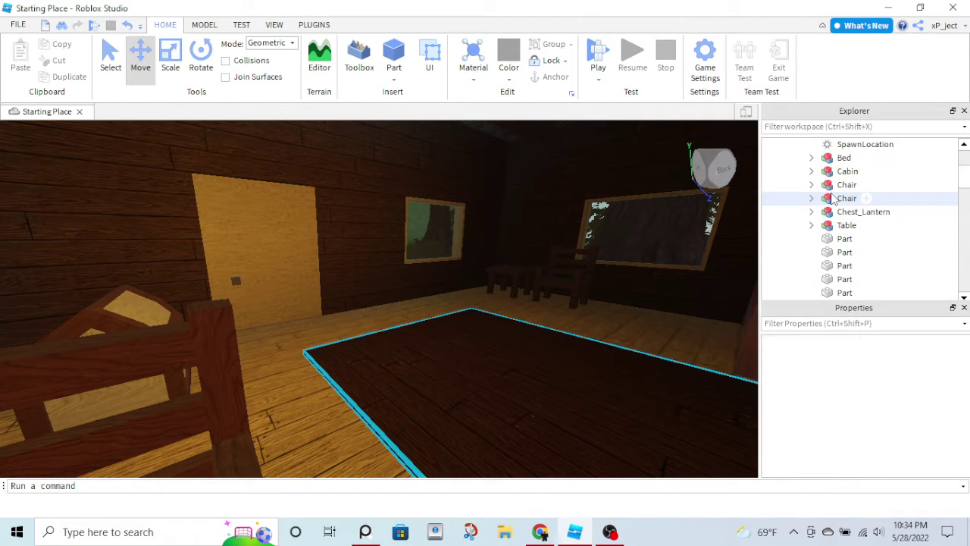
# Set the SpawnLocation's transparency to 1.
pyautogui.click(847, 146)
pyautogui.click(875, 447)
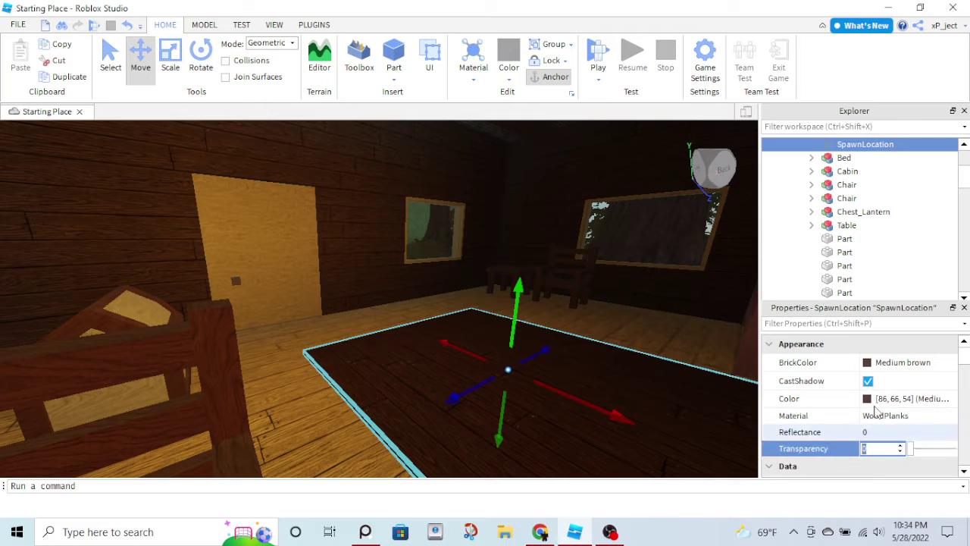
pyautogui.write('1')
pyautogui.press('Return')
# Rotate the chair between the fireplace and the chest 90° about its vertical axis.
pyautogui.moveTo(379, 375); pyautogui.dragTo(414, 353, button='right')
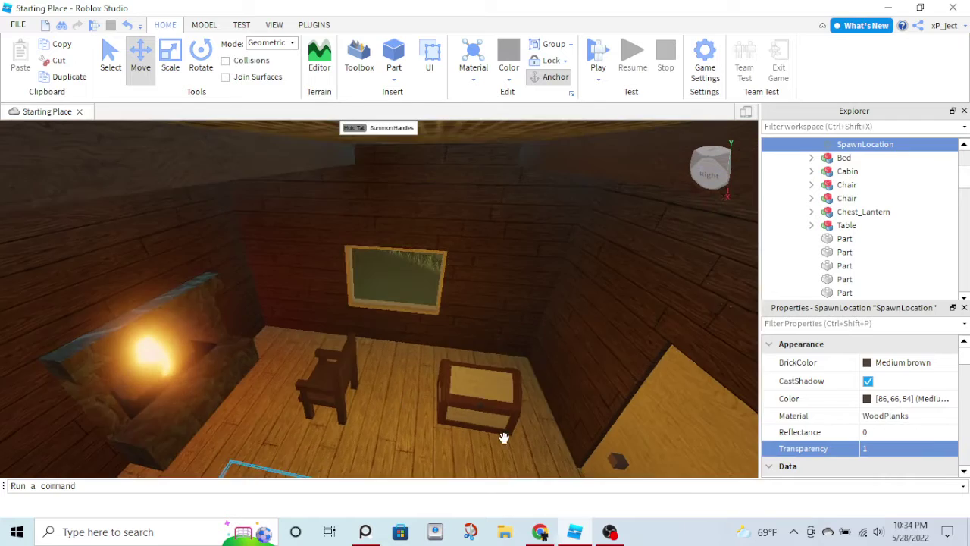
pyautogui.moveTo(505, 437); pyautogui.dragTo(498, 433, button='right')
pyautogui.scroll(3, 370, 386)
pyautogui.click(208, 368)
pyautogui.click(210, 359)
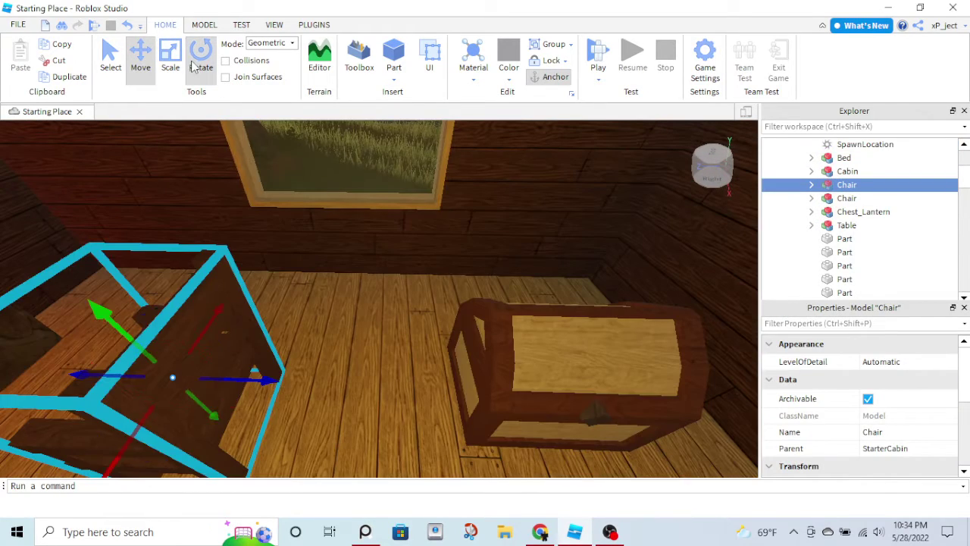
pyautogui.click(200, 61)
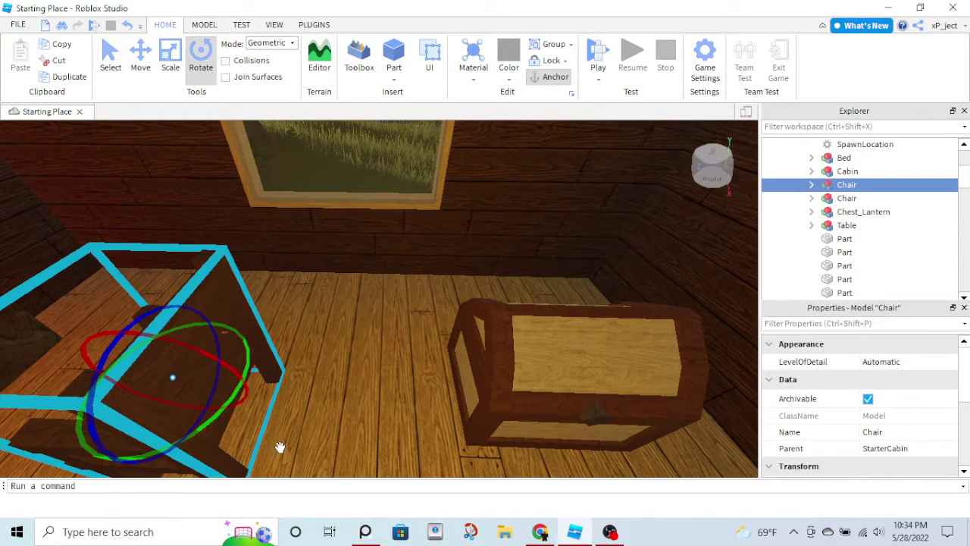
pyautogui.moveTo(227, 418)
pyautogui.mouseDown()
pyautogui.moveTo(209, 325)
pyautogui.moveTo(248, 267)
pyautogui.mouseUp()
# Set the move snap increment to 0.5 studs and move the chair beside the window toward the fireplace corner.
pyautogui.click(141, 62)
pyautogui.click(202, 28)
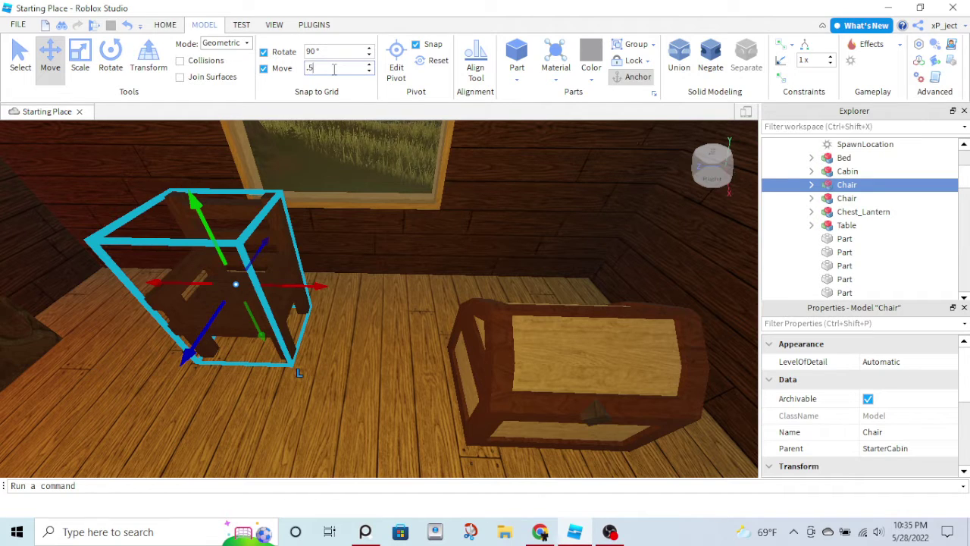
pyautogui.moveTo(594, 237); pyautogui.dragTo(568, 353, button='right')
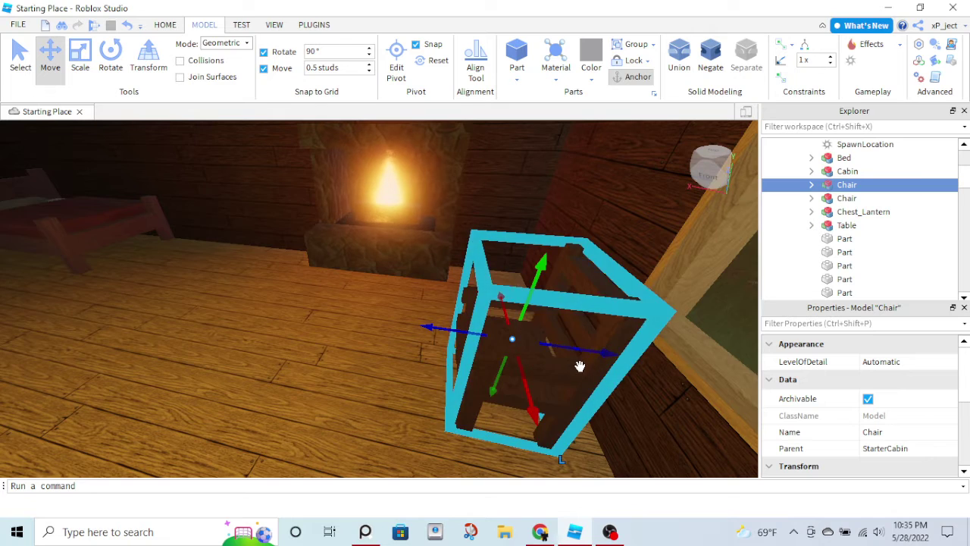
pyautogui.press('d')
pyautogui.moveTo(353, 390); pyautogui.dragTo(394, 390)
pyautogui.moveTo(394, 390); pyautogui.dragTo(372, 396, button='right')
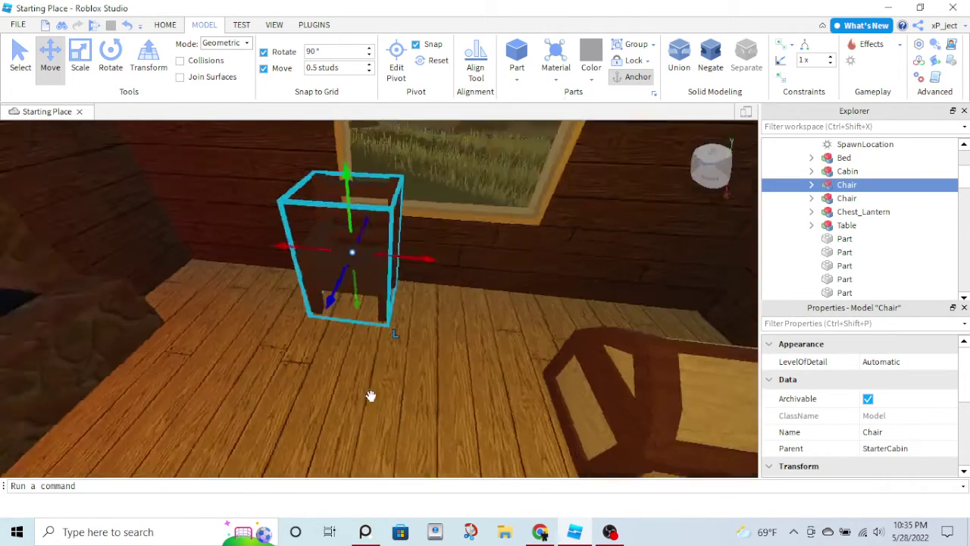
pyautogui.moveTo(384, 245); pyautogui.dragTo(332, 248)
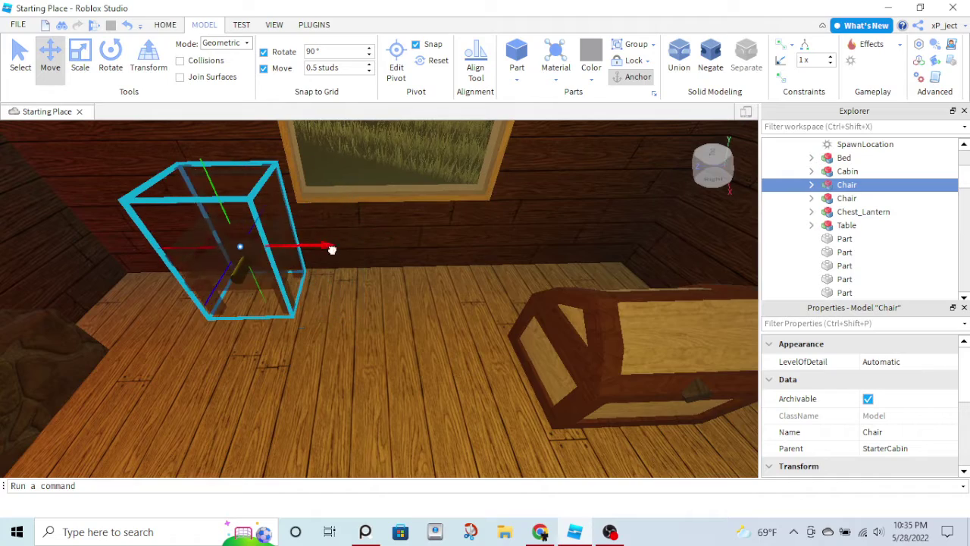
# Move the chest from below the window toward the cabin wall beside the door.
pyautogui.click(682, 386)
pyautogui.moveTo(645, 453); pyautogui.dragTo(581, 327)
pyautogui.press('a')
pyautogui.moveTo(584, 328); pyautogui.dragTo(584, 329, button='right')
pyautogui.scroll(-1, 585, 329)
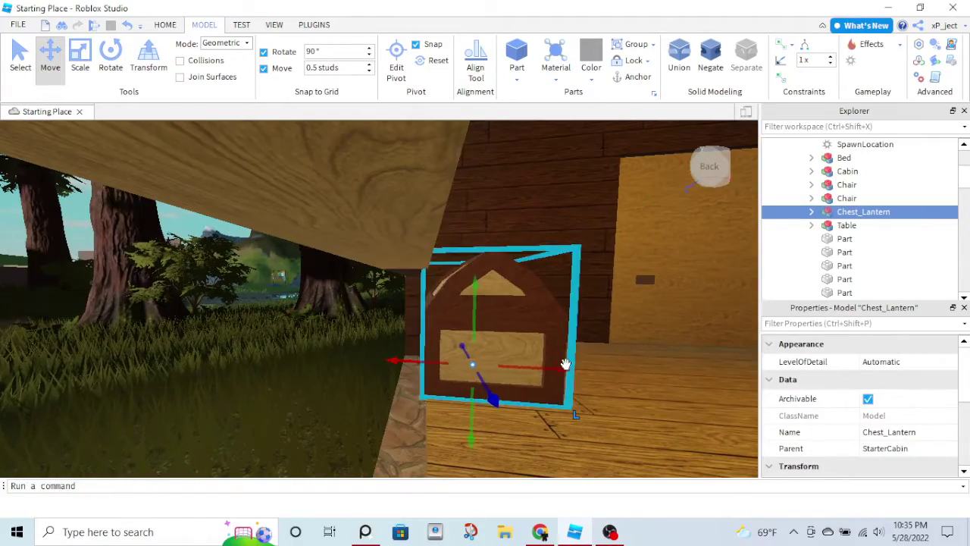
pyautogui.moveTo(536, 369); pyautogui.dragTo(552, 369)
pyautogui.moveTo(552, 369); pyautogui.dragTo(515, 368, button='right')
pyautogui.press('s')
# Duplicate the chair near the corner table and move the copy off the original, out to its side.
pyautogui.click(523, 368)
pyautogui.press('s')
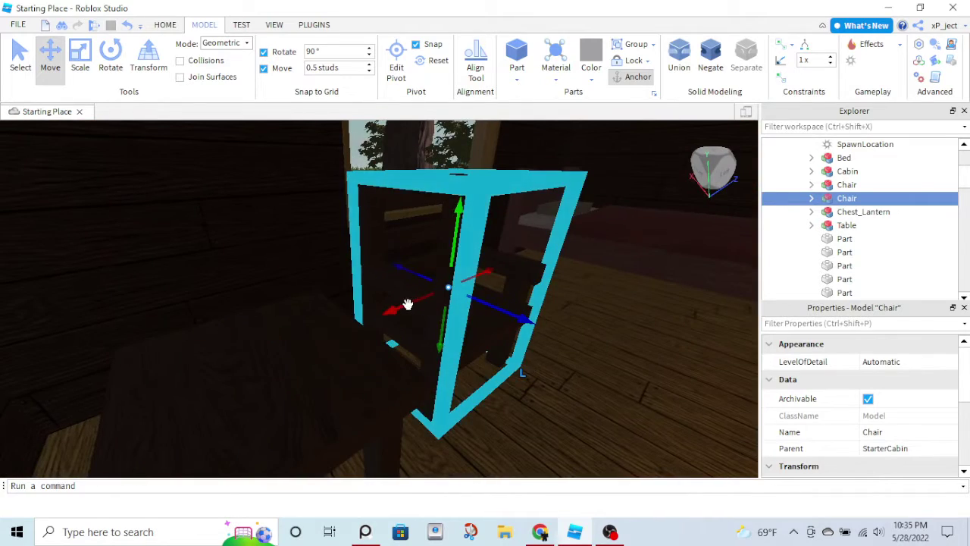
pyautogui.hotkey('ctrl', 'd')
pyautogui.moveTo(407, 305); pyautogui.dragTo(343, 323)
pyautogui.moveTo(357, 323); pyautogui.dragTo(342, 322, button='right')
pyautogui.moveTo(342, 323); pyautogui.dragTo(264, 328)
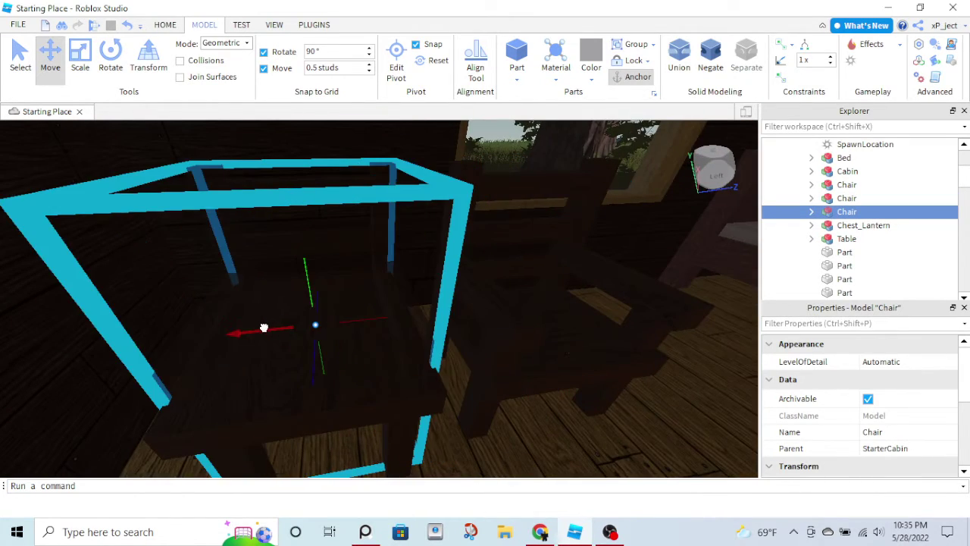
pyautogui.press('s')
pyautogui.moveTo(331, 340); pyautogui.dragTo(382, 309, button='right')
pyautogui.press('w')
pyautogui.press('e')
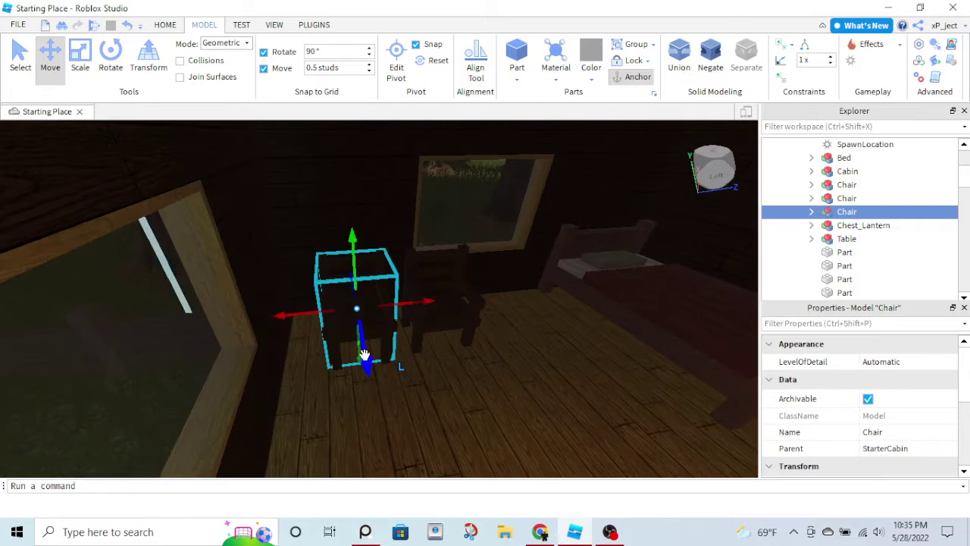
pyautogui.moveTo(364, 355); pyautogui.dragTo(335, 298)
# Shift the duplicated chair away from the corner table so it stands clear on the side by the window.
pyautogui.click(111, 56)
pyautogui.scroll(5, 336, 299)
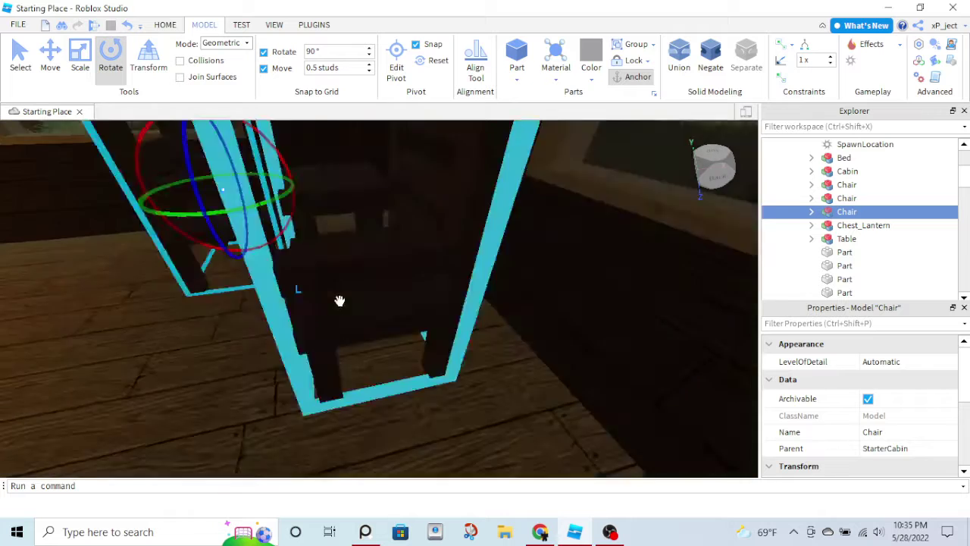
pyautogui.press('s')
pyautogui.press('a')
pyautogui.press('e')
pyautogui.press('d')
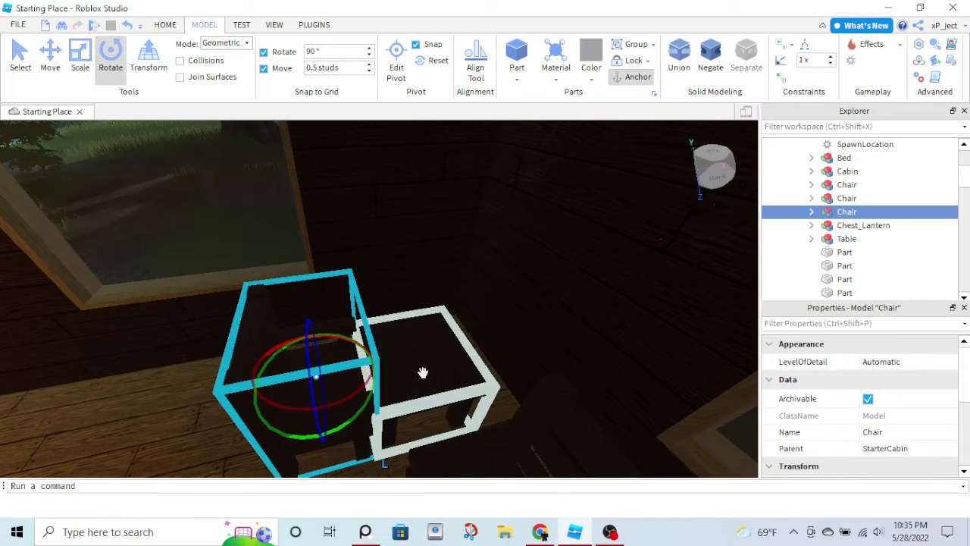
pyautogui.click(51, 61)
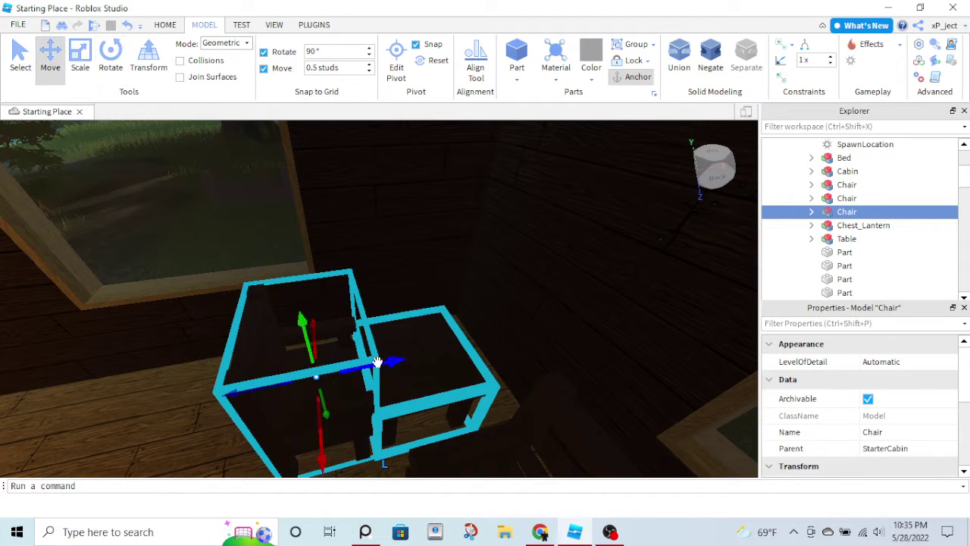
pyautogui.moveTo(379, 369); pyautogui.dragTo(343, 367)
pyautogui.moveTo(465, 382); pyautogui.dragTo(464, 381, button='right')
pyautogui.press('a')
pyautogui.moveTo(342, 404); pyautogui.dragTo(178, 130, button='right')
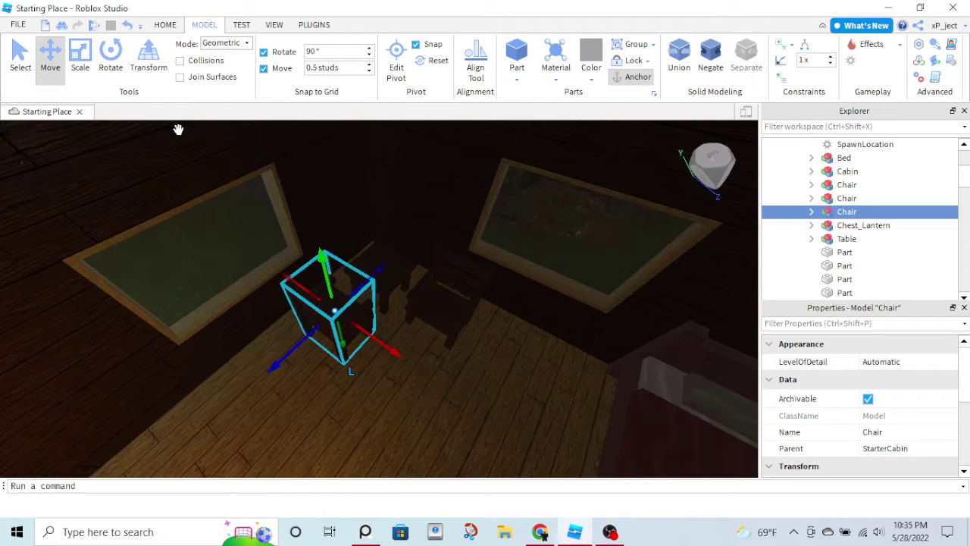
# Rotate the duplicated chair 90° about its vertical axis.
pyautogui.click(111, 67)
pyautogui.click(329, 364)
pyautogui.moveTo(329, 364); pyautogui.dragTo(301, 355, button='right')
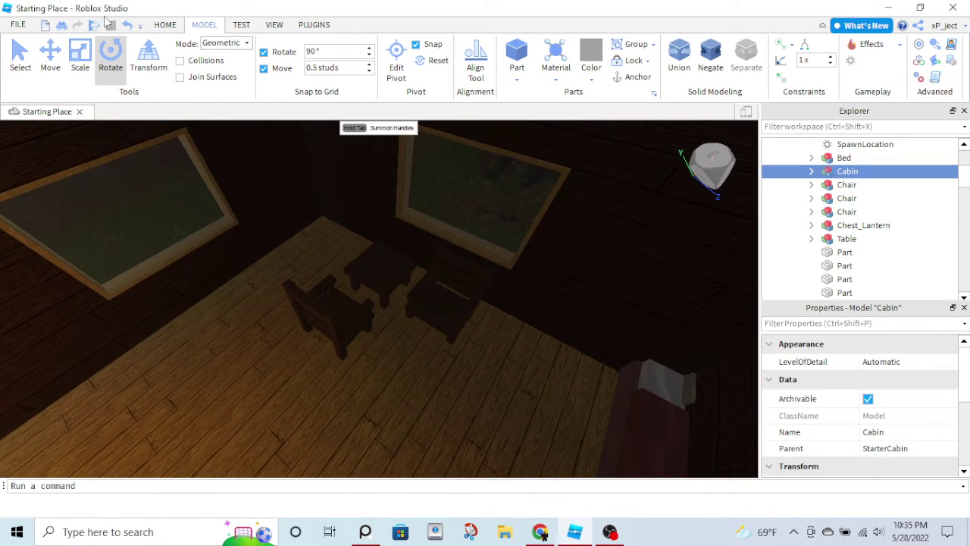
pyautogui.click(128, 30)
pyautogui.click(353, 326)
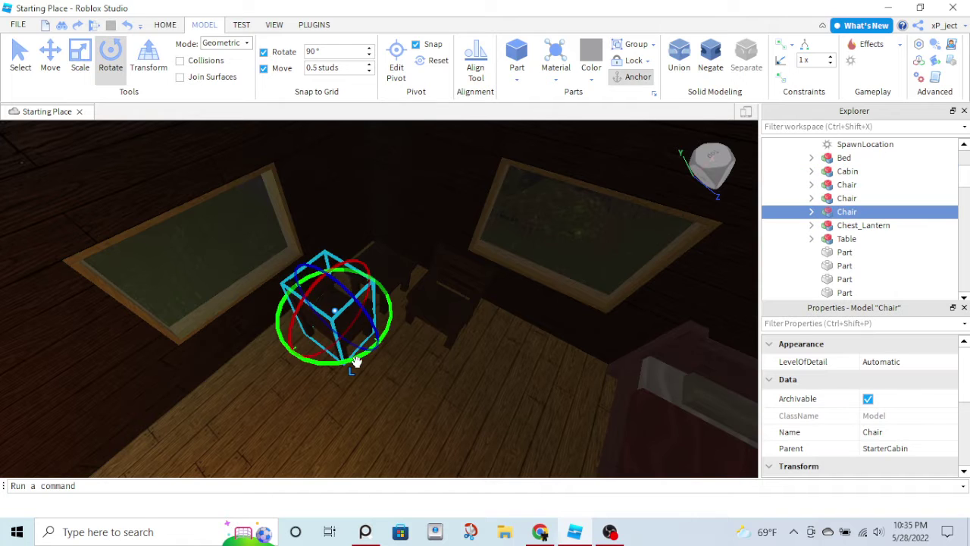
pyautogui.moveTo(340, 365); pyautogui.dragTo(330, 362)
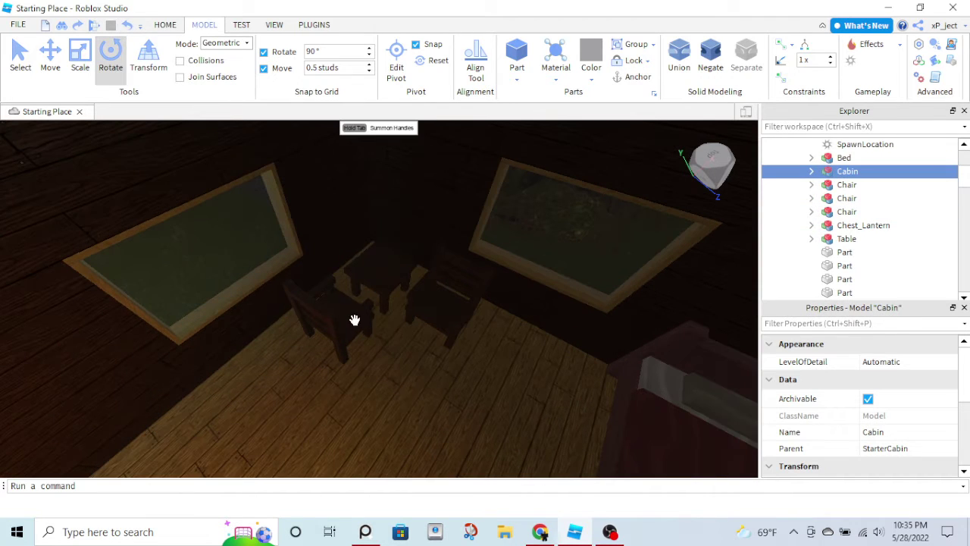
pyautogui.click(357, 346)
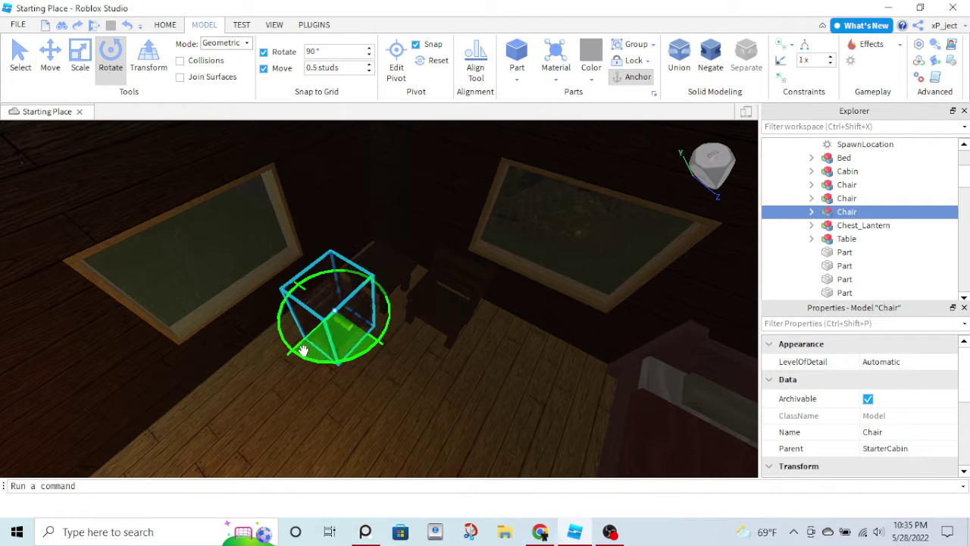
# Move the rotated chair closer to the window wall, in line with the corner table.
pyautogui.hotkey('ctrl', '2')
pyautogui.moveTo(385, 351); pyautogui.dragTo(371, 336)
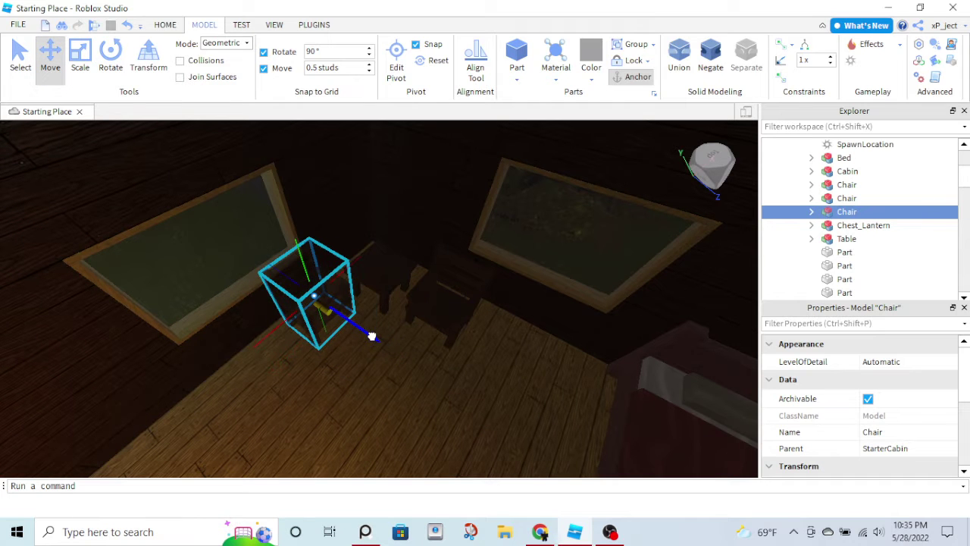
pyautogui.moveTo(358, 282); pyautogui.dragTo(330, 308, button='right')
pyautogui.click(315, 304)
# Duplicate the bed and raise the copy directly above the original to form a bunk bed.
pyautogui.press('w')
pyautogui.scroll(8, 329, 308)
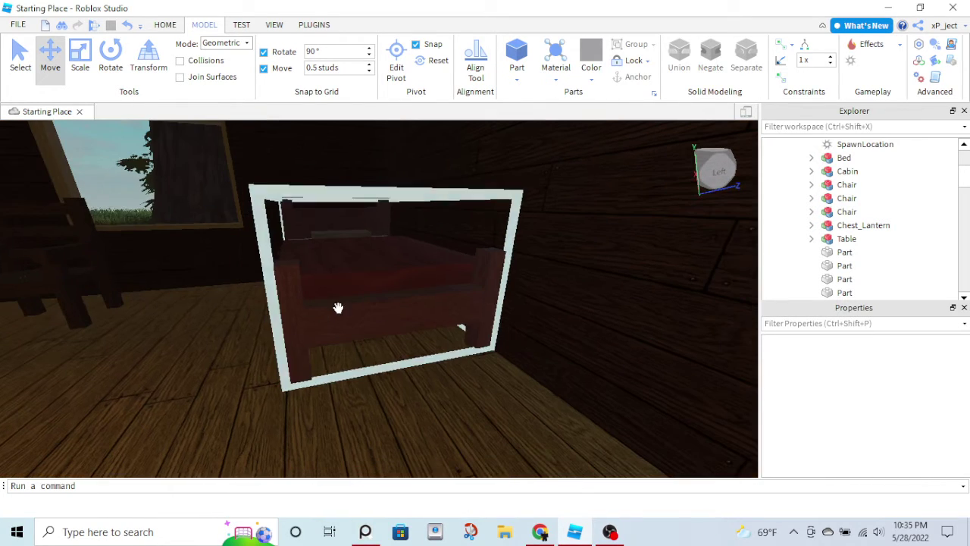
pyautogui.click(331, 267)
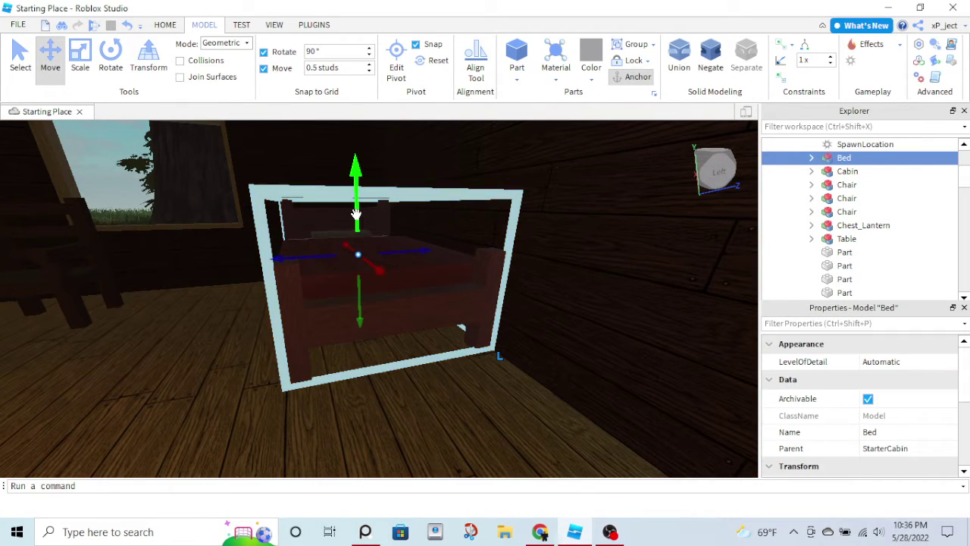
pyautogui.hotkey('ctrl', 'd')
pyautogui.moveTo(354, 211); pyautogui.dragTo(370, 174)
pyautogui.press('a')
pyautogui.moveTo(367, 212); pyautogui.dragTo(331, 212, button='right')
pyautogui.moveTo(311, 170); pyautogui.dragTo(312, 160)
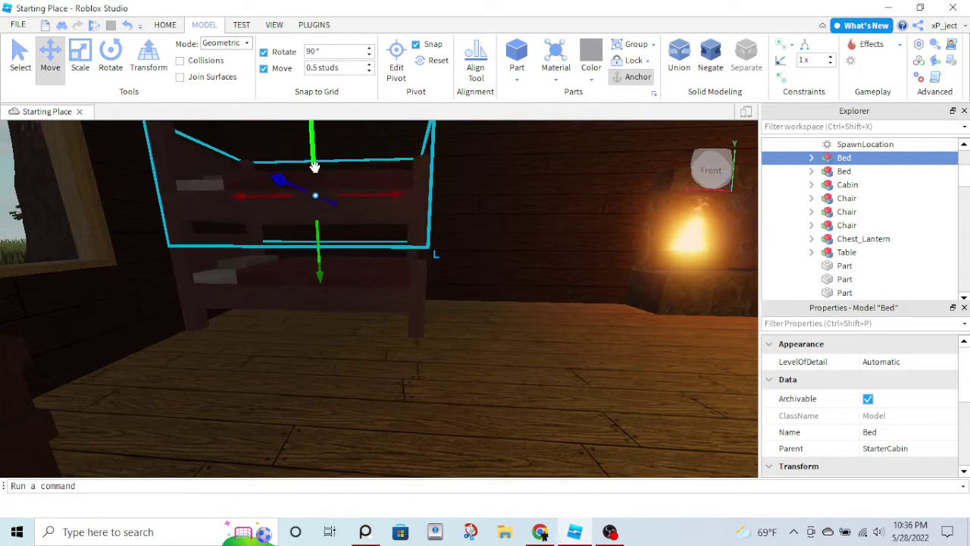
# Inspect the alignment of the stacked beds from several sides of the room.
pyautogui.press('d')
pyautogui.moveTo(333, 187); pyautogui.dragTo(334, 186, button='right')
pyautogui.moveTo(334, 187); pyautogui.dragTo(336, 206)
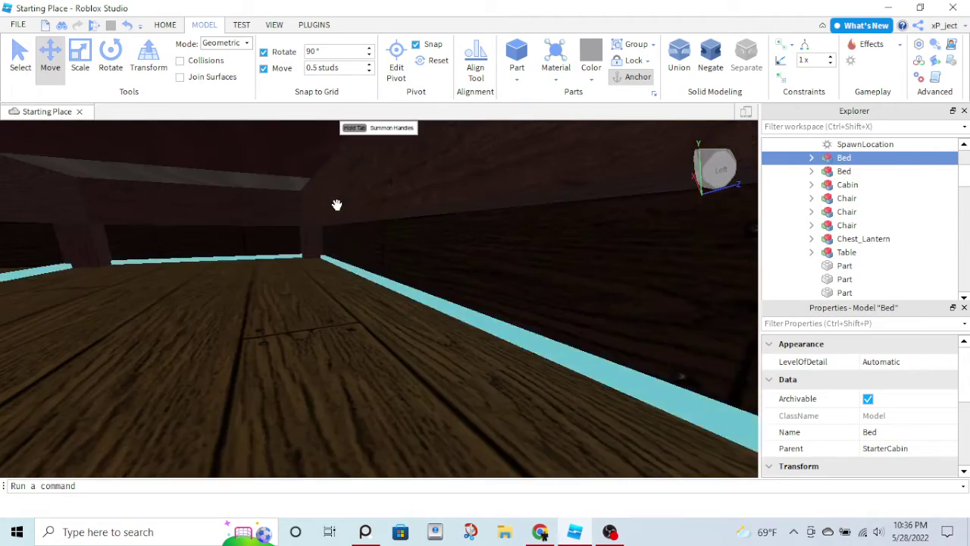
pyautogui.moveTo(337, 204); pyautogui.dragTo(337, 259, button='right')
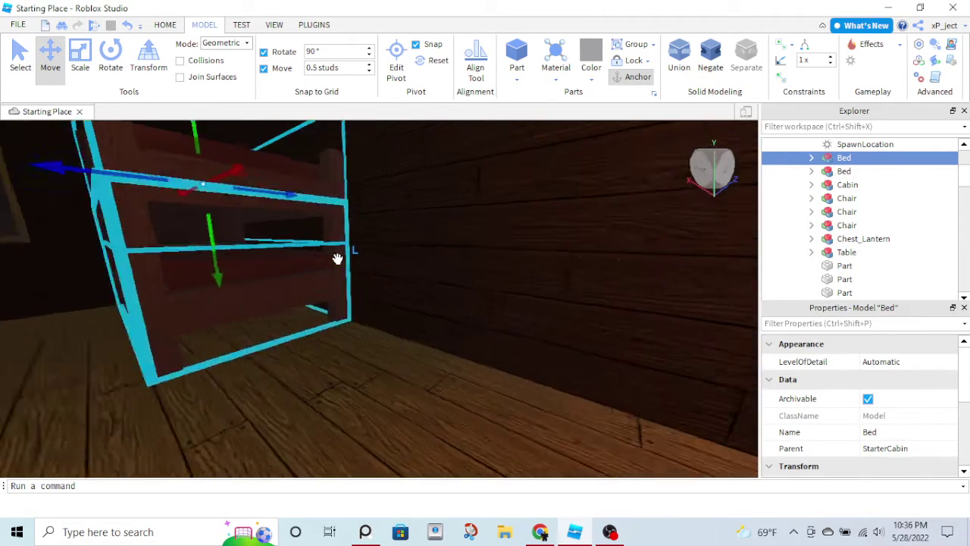
pyautogui.scroll(-4, 383, 349)
pyautogui.click(406, 385)
pyautogui.moveTo(420, 334); pyautogui.dragTo(429, 332, button='right')
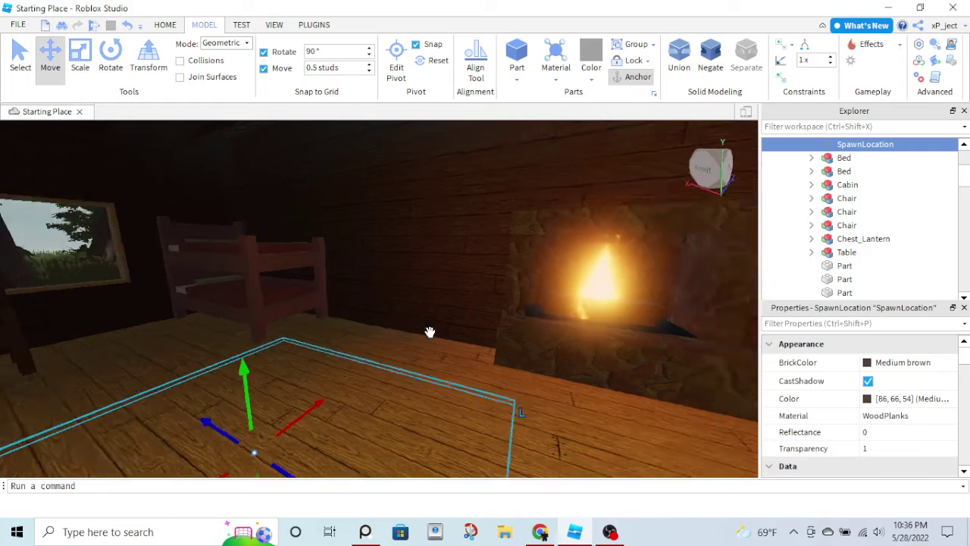
pyautogui.press('a')
pyautogui.scroll(3, 429, 331)
pyautogui.scroll(-3, 412, 331)
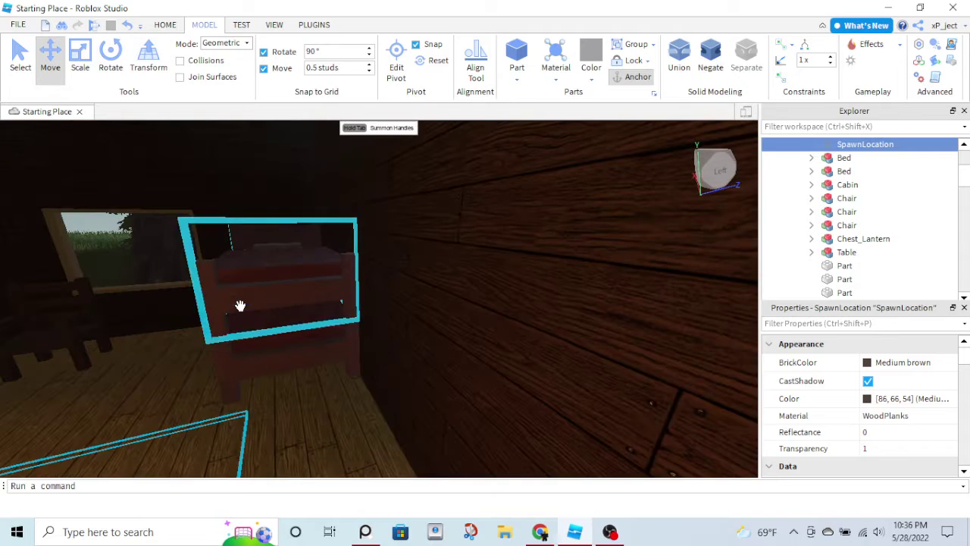
# Duplicate the foot-end crossboard in the upper bed's Frame and take the copy out of the Bed model.
pyautogui.click(329, 299)
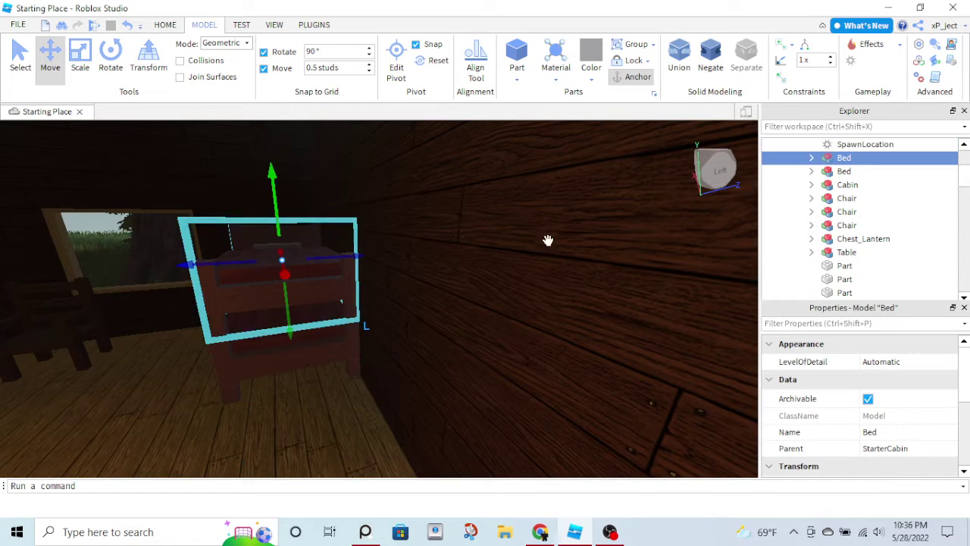
pyautogui.click(812, 158)
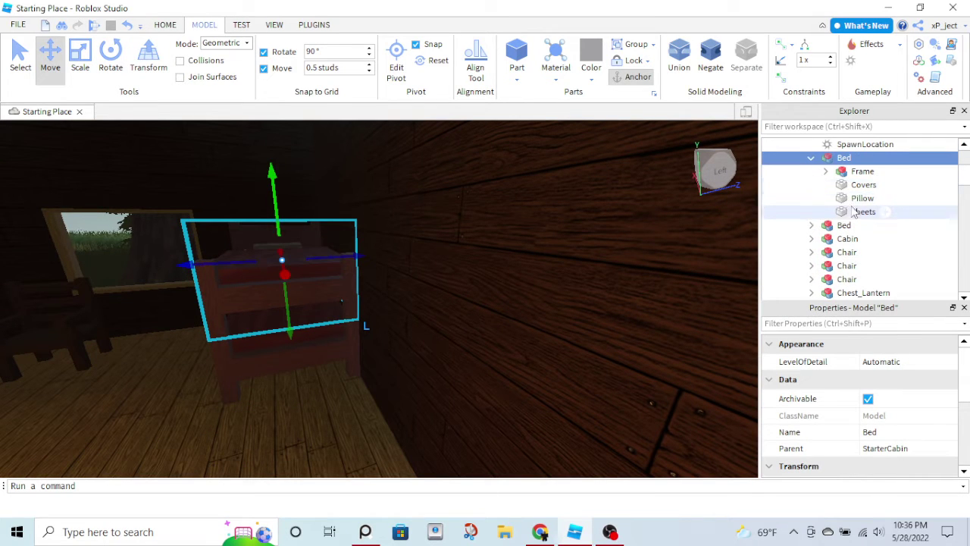
pyautogui.click(842, 174)
pyautogui.click(825, 172)
pyautogui.click(868, 185)
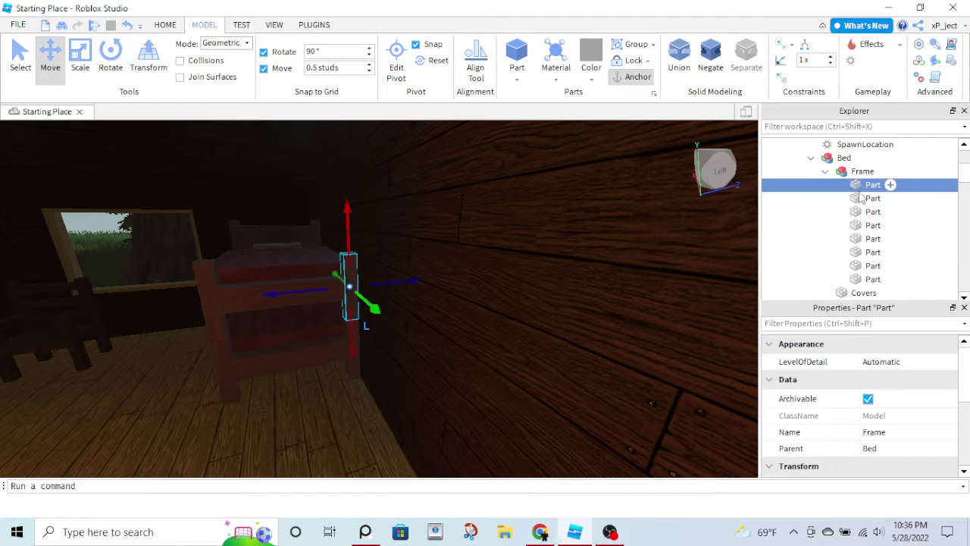
pyautogui.click(862, 201)
pyautogui.click(863, 215)
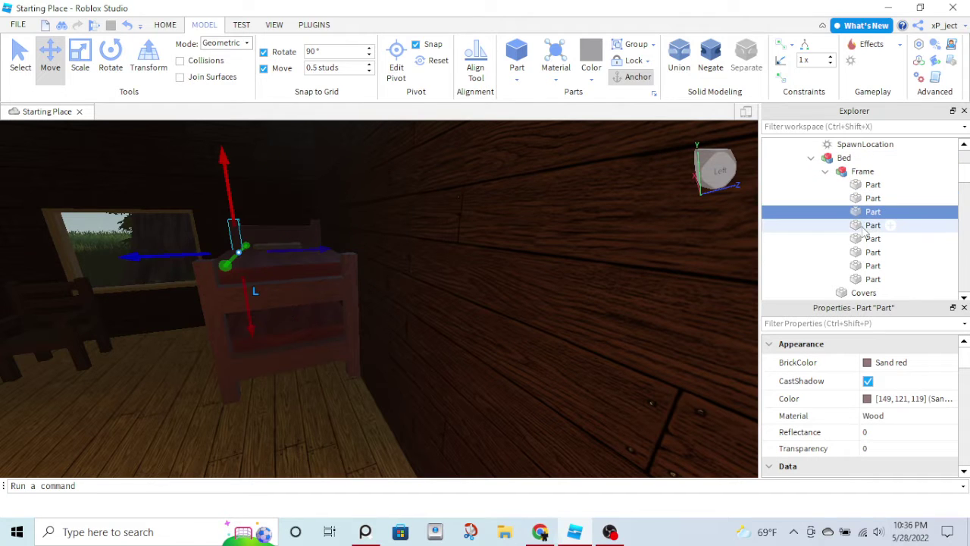
pyautogui.click(864, 226)
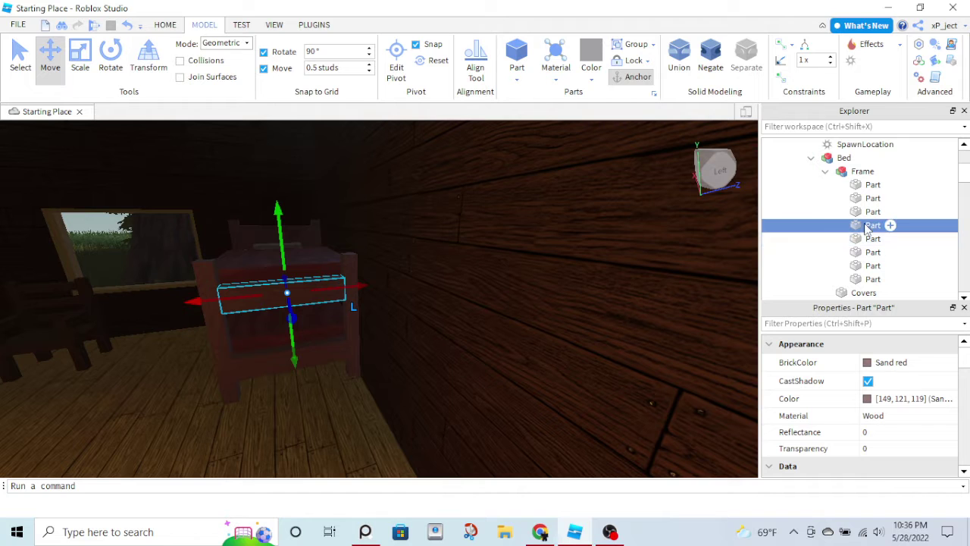
pyautogui.hotkey('ctrl', 'd')
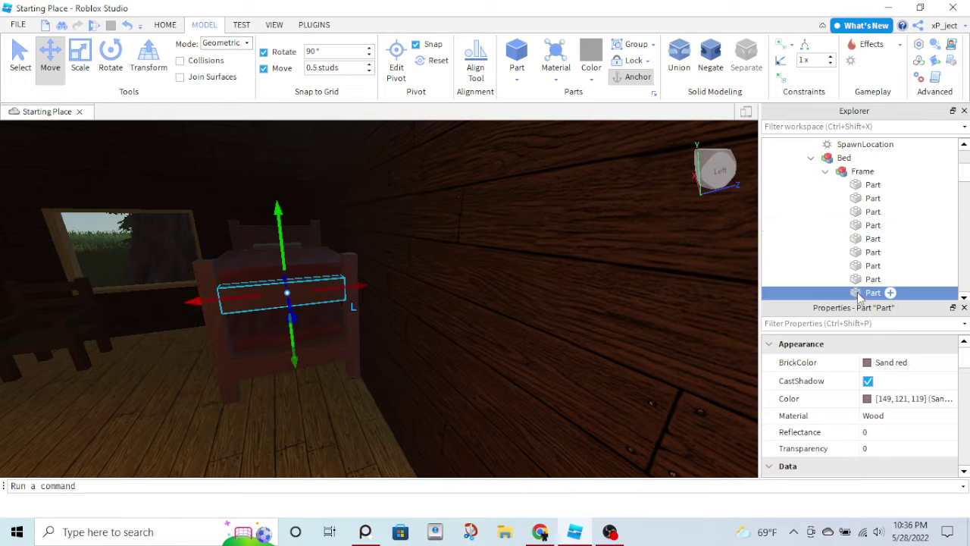
pyautogui.moveTo(871, 189); pyautogui.dragTo(798, 147)
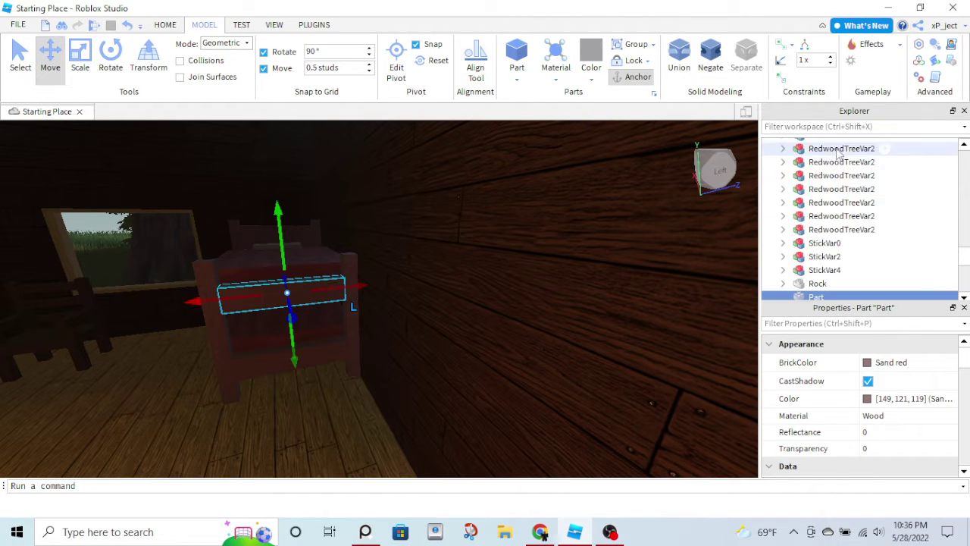
# Move the copied crossboard outward from the foot end of the upper bed.
pyautogui.scroll(2, 800, 271)
pyautogui.press('f')
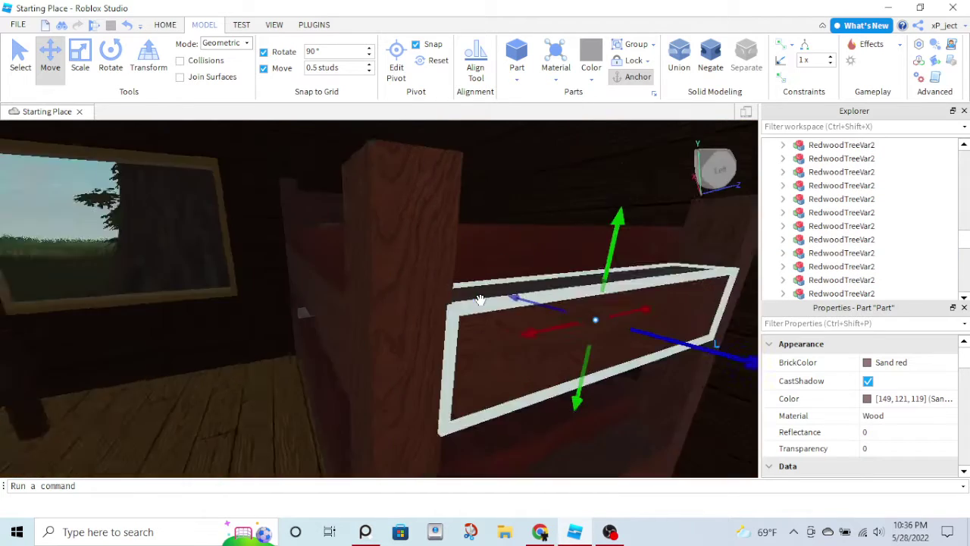
pyautogui.moveTo(480, 299); pyautogui.dragTo(601, 323, button='right')
pyautogui.moveTo(638, 319); pyautogui.dragTo(655, 329)
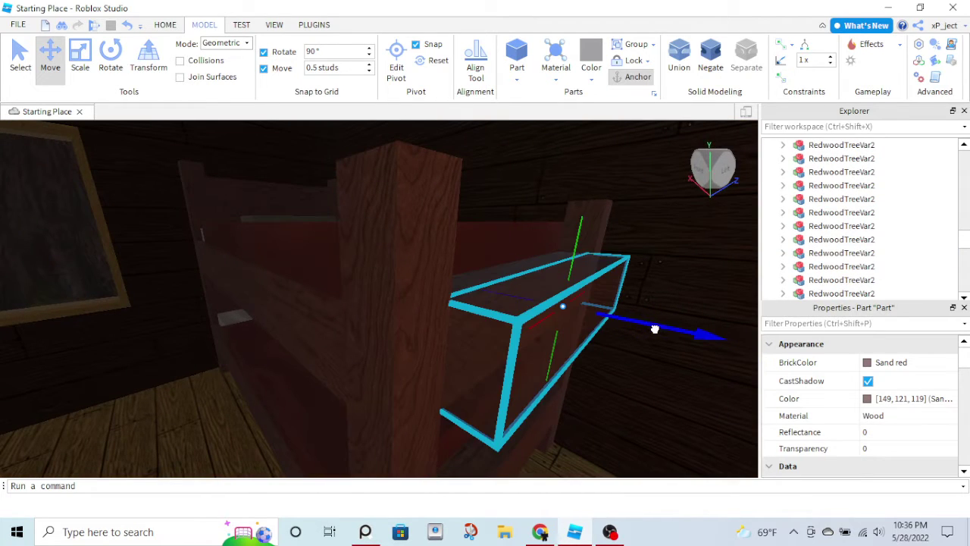
# Scale the copied crossboard outward from the foot end of the upper bed to form a wider board.
pyautogui.press('d')
pyautogui.press('f')
pyautogui.click(84, 67)
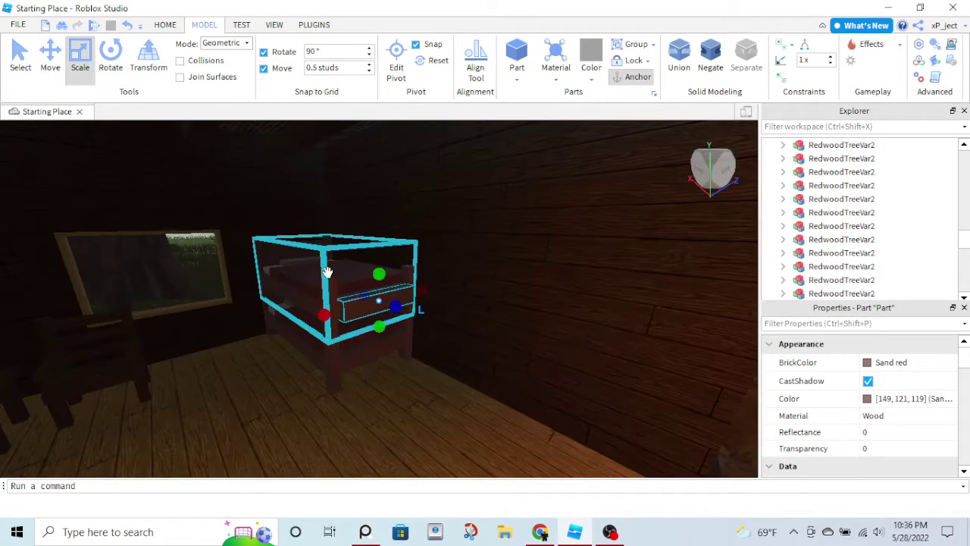
pyautogui.scroll(3, 334, 280)
pyautogui.scroll(-1, 334, 280)
pyautogui.scroll(1, 333, 280)
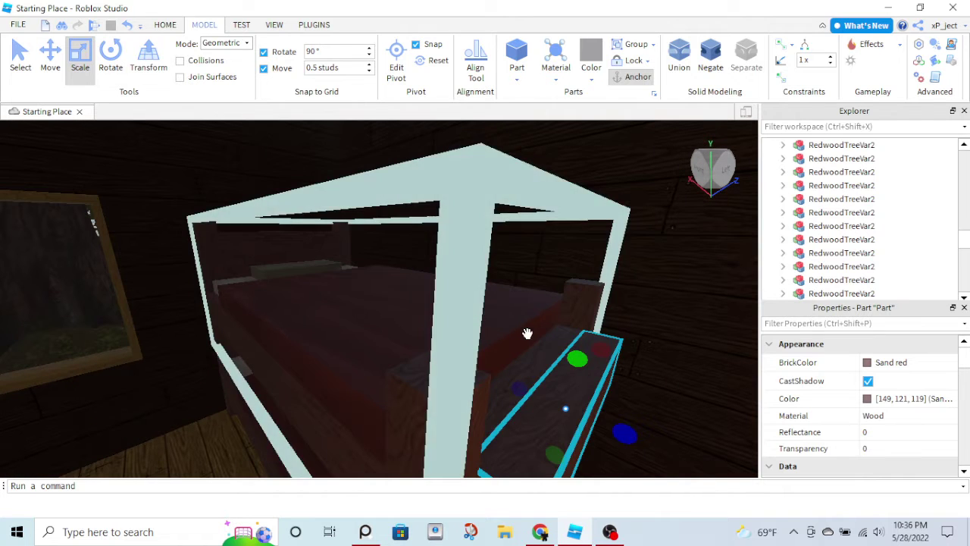
pyautogui.scroll(3, 527, 333)
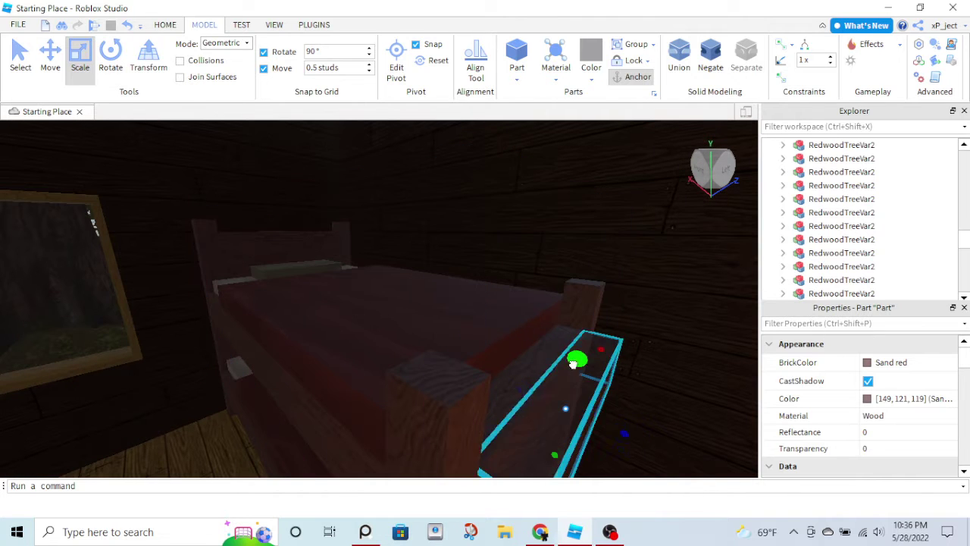
pyautogui.scroll(5, 584, 372)
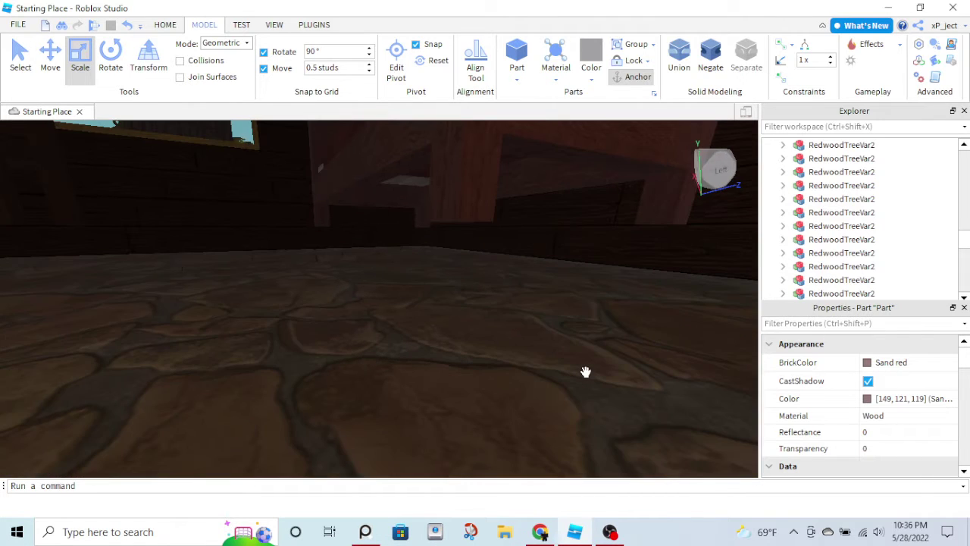
pyautogui.scroll(-5, 585, 371)
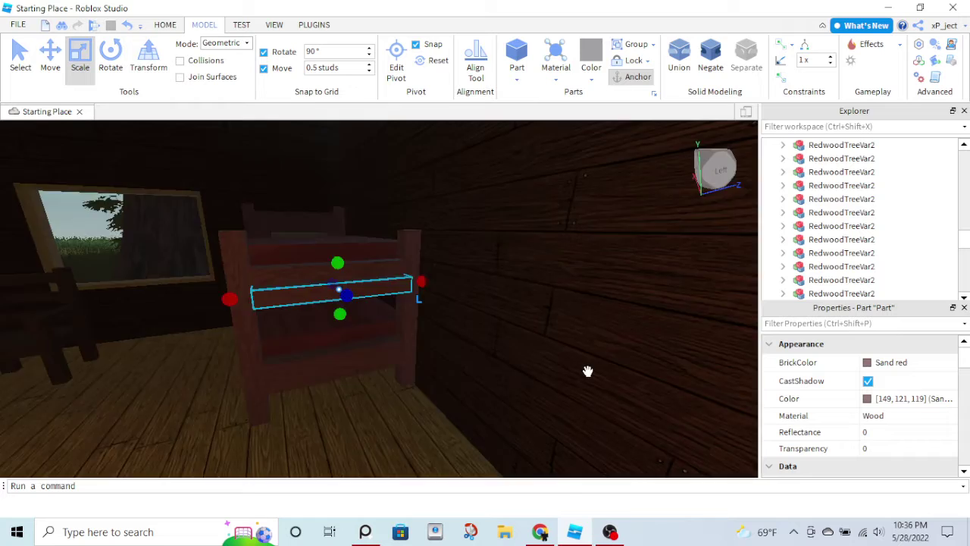
pyautogui.scroll(5, 589, 371)
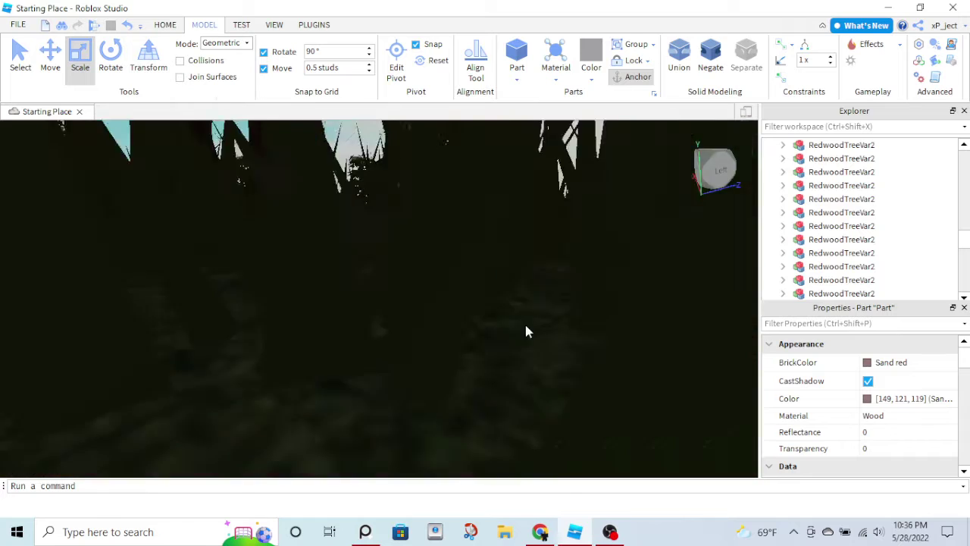
pyautogui.moveTo(525, 324); pyautogui.dragTo(557, 371, button='right')
pyautogui.scroll(-5, 559, 371)
pyautogui.scroll(-3, 557, 371)
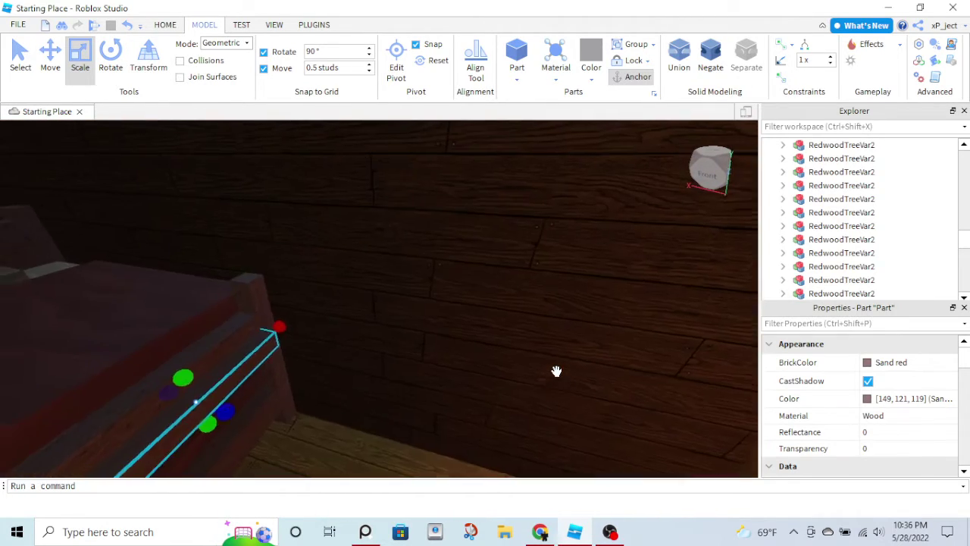
pyautogui.scroll(3, 557, 371)
pyautogui.scroll(-3, 556, 371)
pyautogui.scroll(3, 557, 371)
pyautogui.scroll(-3, 546, 366)
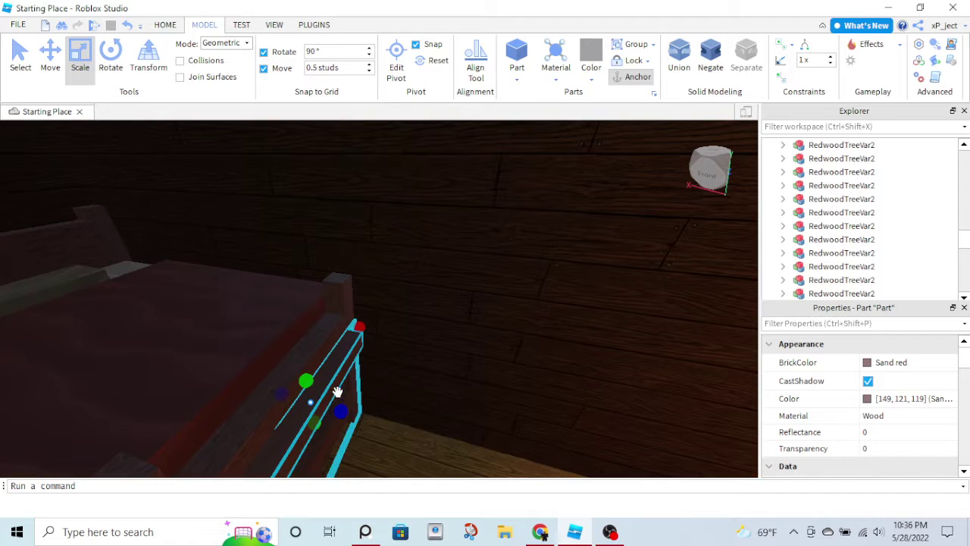
pyautogui.moveTo(345, 414); pyautogui.dragTo(357, 418)
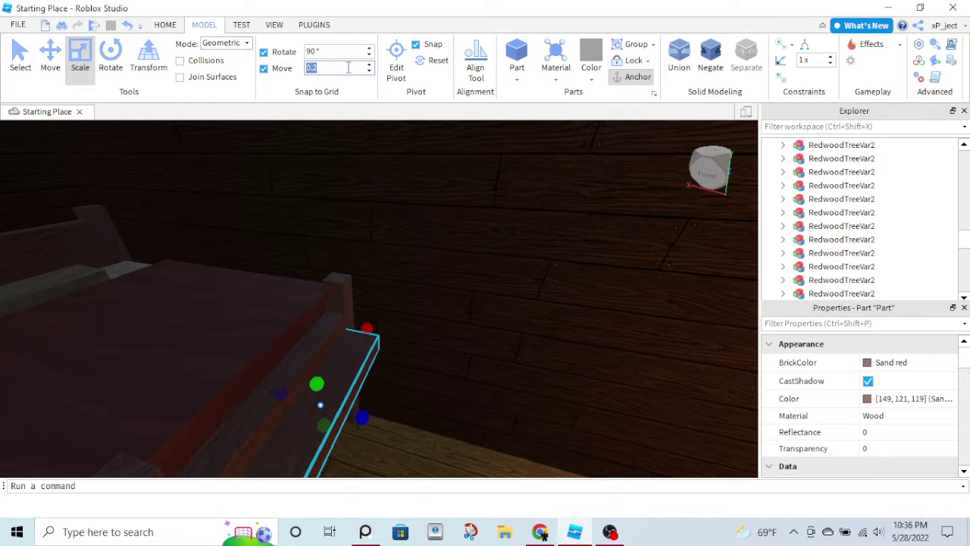
# Try to flatten the widened board with a 0.2-stud move increment, and undo the resize.
pyautogui.moveTo(317, 384); pyautogui.dragTo(331, 417)
pyautogui.moveTo(516, 368); pyautogui.dragTo(513, 367, button='right')
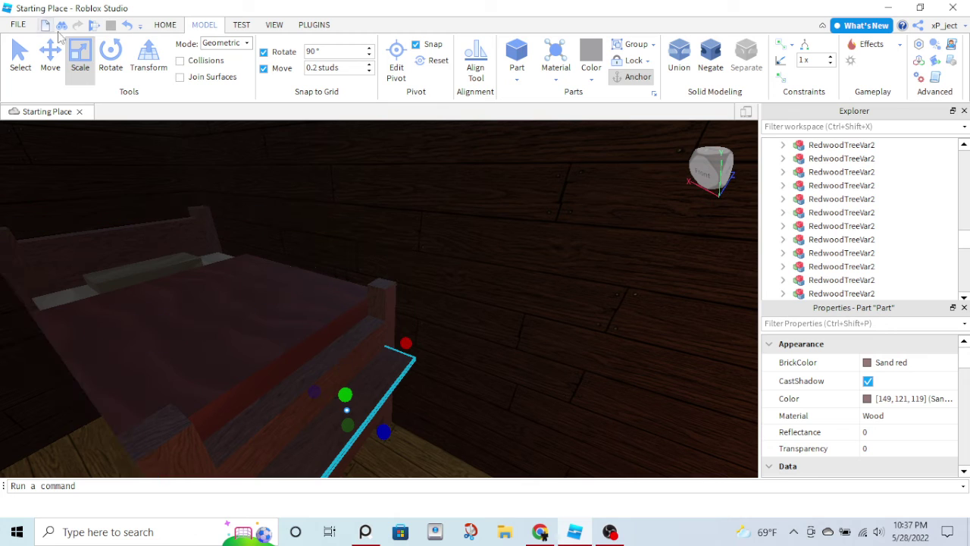
pyautogui.click(127, 26)
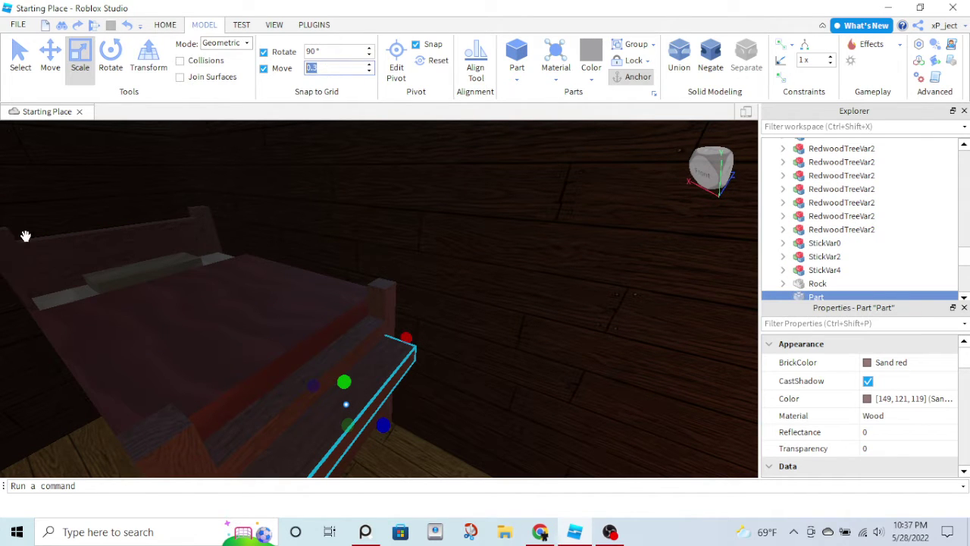
# Set the move increment to 0.3 studs and adjust the thickness of the board at the foot of the bunk bed.
pyautogui.click(344, 383)
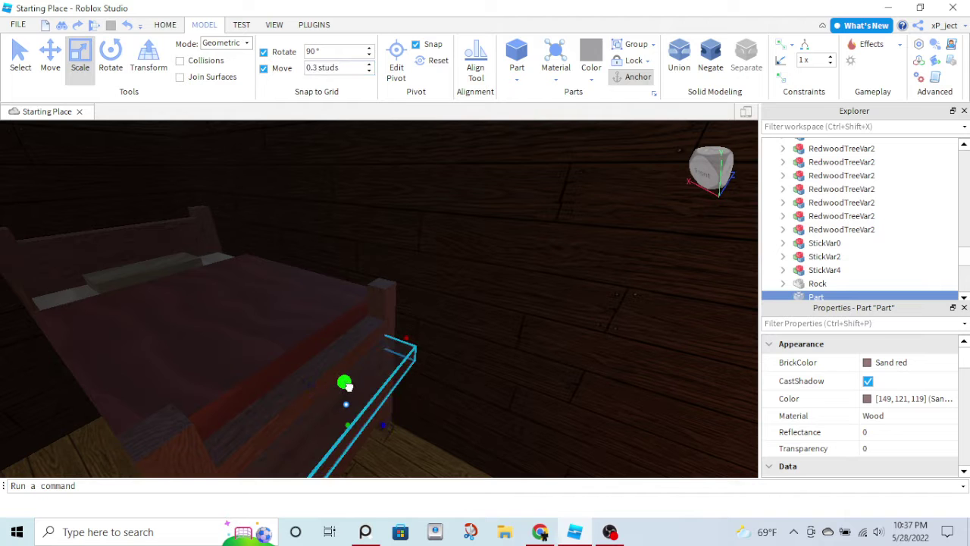
pyautogui.moveTo(412, 365); pyautogui.dragTo(411, 366, button='right')
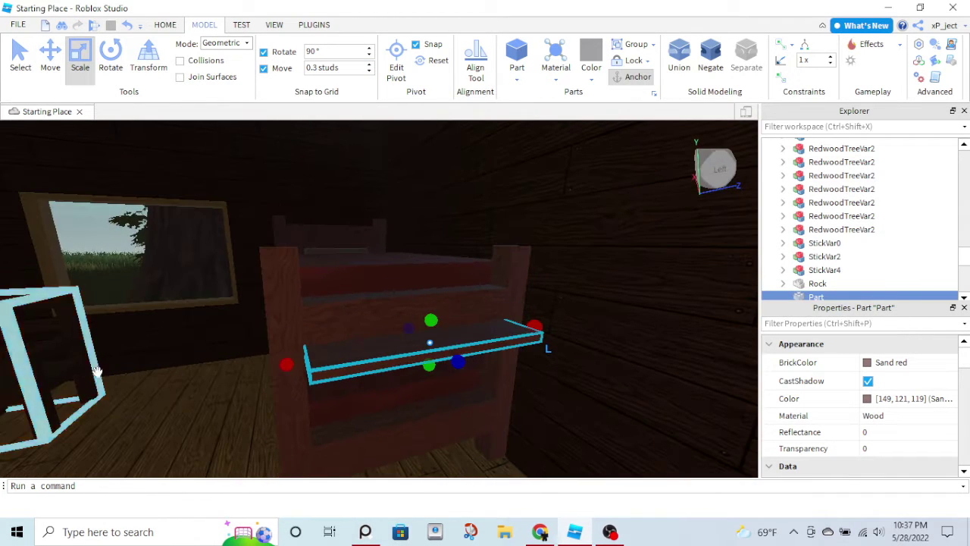
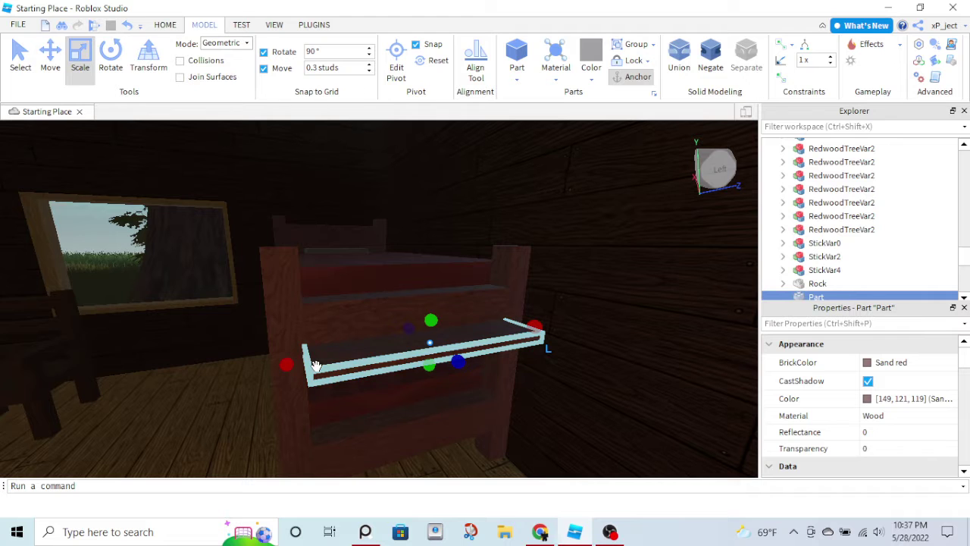
pyautogui.moveTo(323, 323)
pyautogui.mouseDown(button='right')
pyautogui.moveTo(310, 321)
pyautogui.moveTo(320, 321)
pyautogui.mouseUp(button='right')
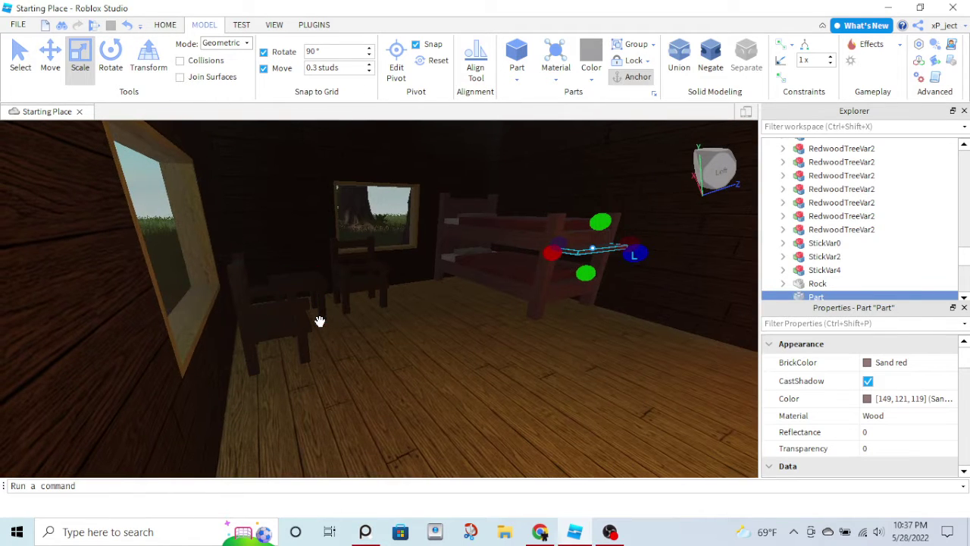
# Duplicate a RedwoodTreeVar2 tree outside the cabin and place the copy at the open grassy edge of the forest.
pyautogui.moveTo(471, 279); pyautogui.dragTo(437, 276, button='right')
pyautogui.scroll(-10, 472, 278)
pyautogui.scroll(-8, 453, 291)
pyautogui.scroll(6, 453, 290)
pyautogui.scroll(-7, 447, 285)
pyautogui.scroll(-6, 438, 279)
pyautogui.click(353, 243)
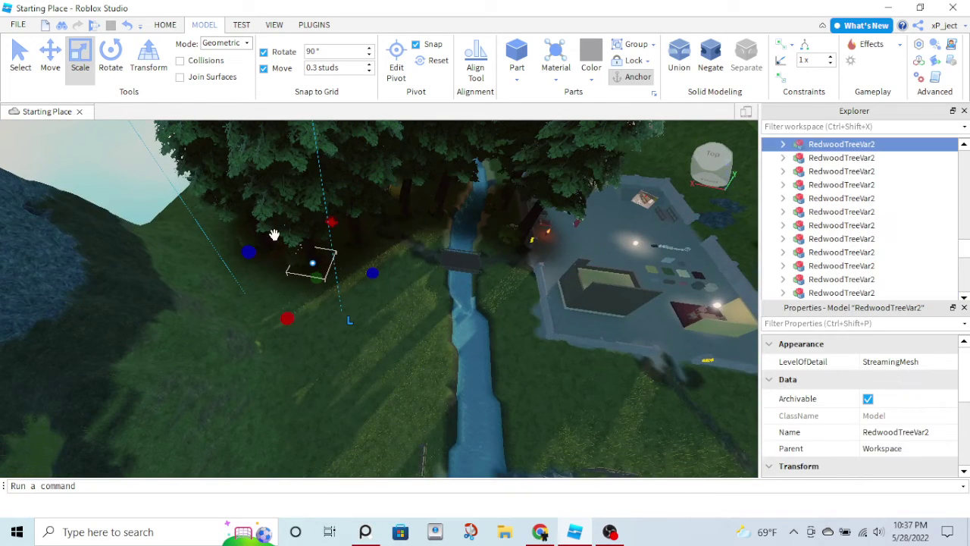
pyautogui.hotkey('ctrl', 'd')
pyautogui.moveTo(357, 271); pyautogui.dragTo(442, 281)
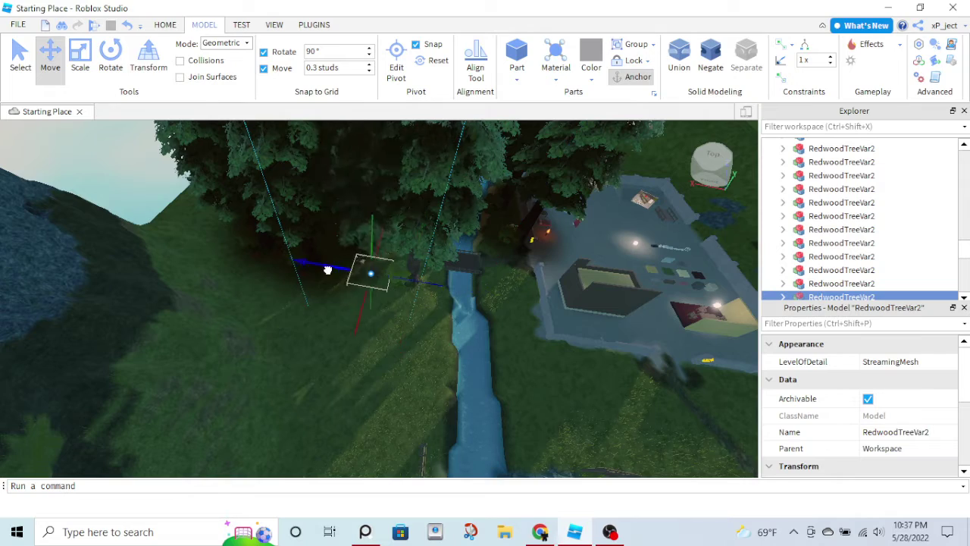
pyautogui.moveTo(443, 282); pyautogui.dragTo(422, 332, button='right')
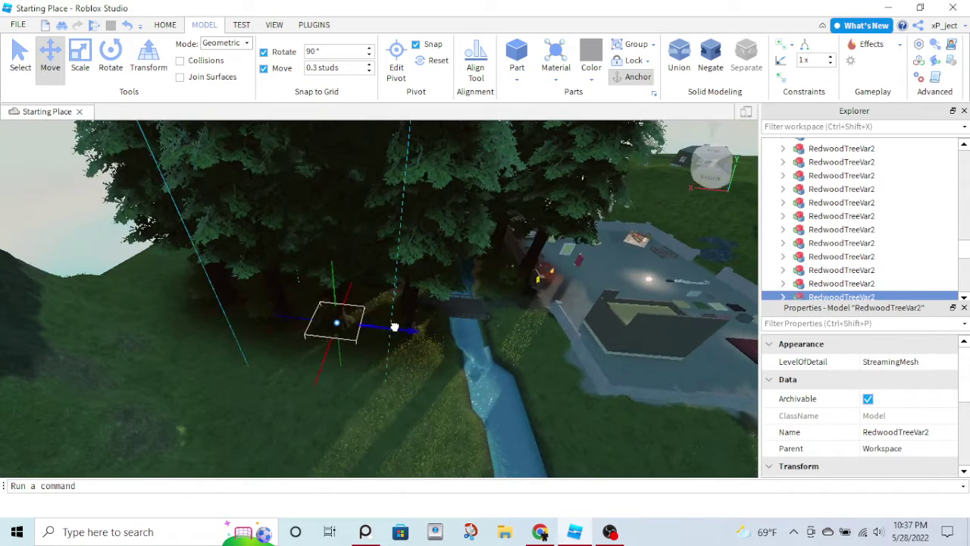
pyautogui.moveTo(395, 327); pyautogui.dragTo(386, 326)
pyautogui.moveTo(281, 414); pyautogui.dragTo(275, 425)
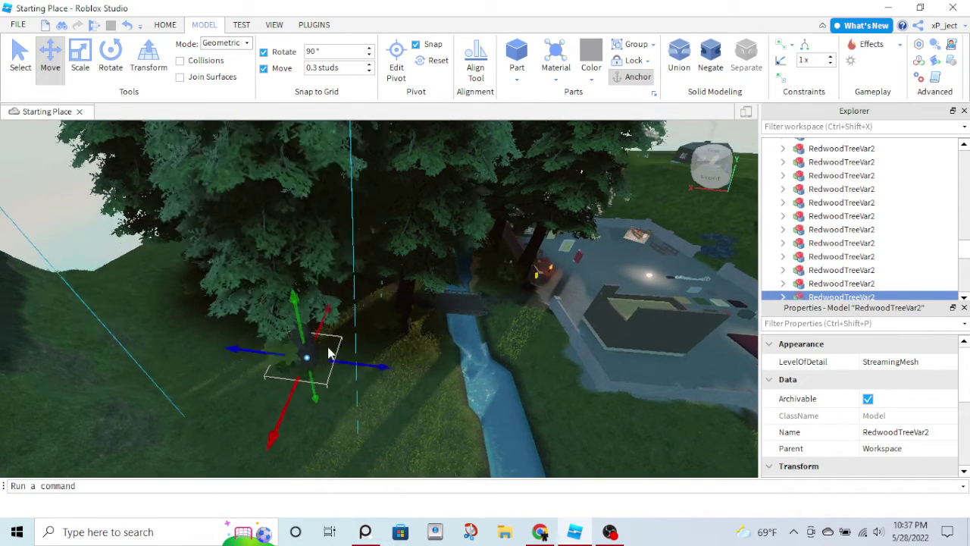
# Duplicate a RedwoodTreeVar0 tree and position the copy on the riverbank beside the low building, lowering it into the ground.
pyautogui.scroll(5, 329, 340)
pyautogui.moveTo(329, 351)
pyautogui.mouseDown(button='right')
pyautogui.moveTo(329, 338)
pyautogui.moveTo(341, 351)
pyautogui.moveTo(336, 338)
pyautogui.mouseUp(button='right')
pyautogui.moveTo(447, 239); pyautogui.dragTo(449, 240, button='right')
pyautogui.press('e')
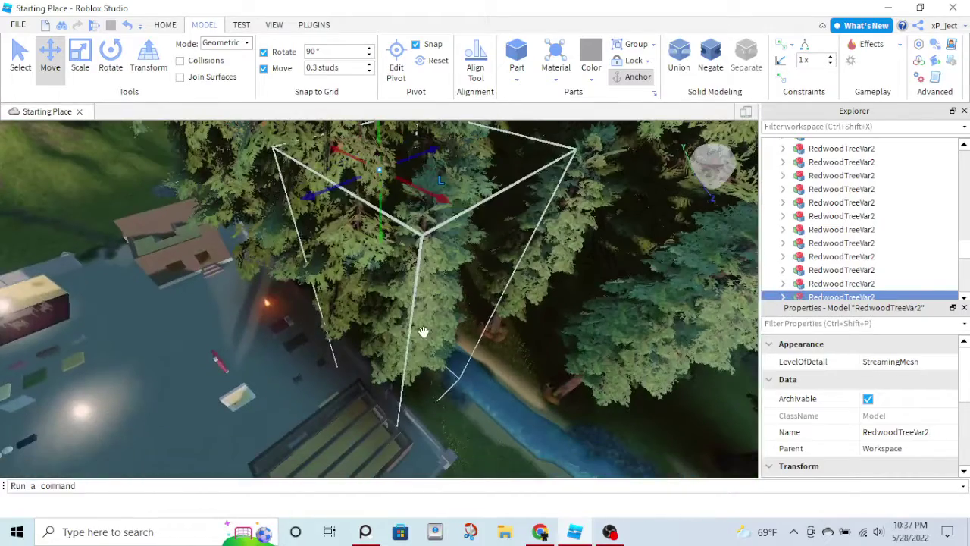
pyautogui.click(421, 353)
pyautogui.hotkey('ctrl', 'd')
pyautogui.moveTo(434, 413); pyautogui.dragTo(460, 445)
pyautogui.moveTo(433, 389); pyautogui.dragTo(404, 357, button='right')
pyautogui.moveTo(354, 431); pyautogui.dragTo(354, 438)
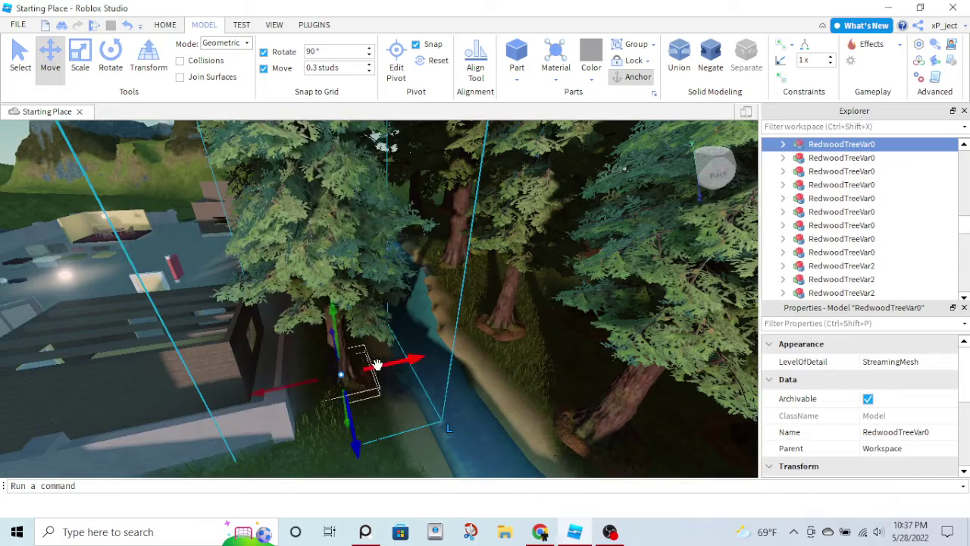
pyautogui.moveTo(376, 364); pyautogui.dragTo(400, 379)
pyautogui.moveTo(400, 379); pyautogui.dragTo(401, 379, button='right')
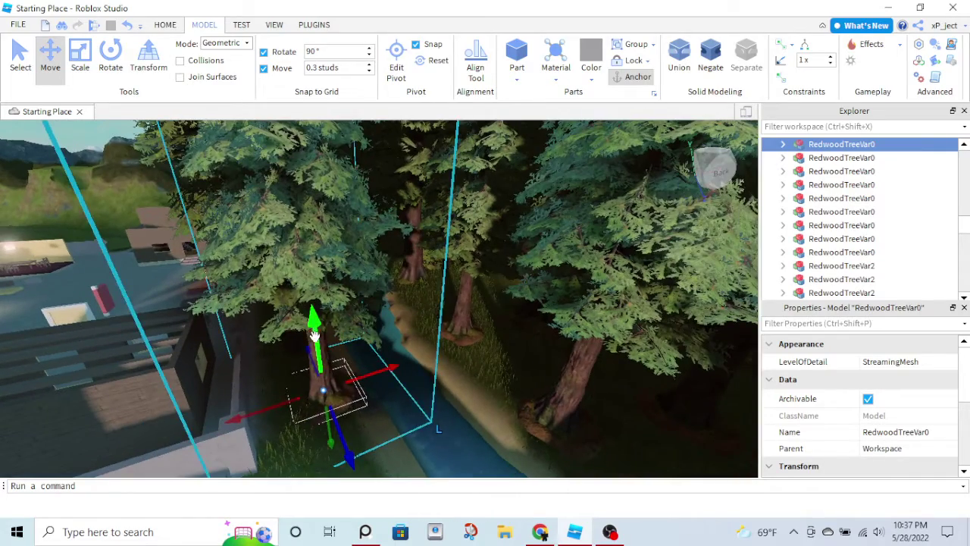
pyautogui.moveTo(315, 335); pyautogui.dragTo(321, 349)
# Duplicate a RedwoodTreeVar2 tree from the forest, move the copy to the riverbank near the low building and deselect it.
pyautogui.scroll(-4, 325, 349)
pyautogui.moveTo(453, 338); pyautogui.dragTo(453, 338, button='right')
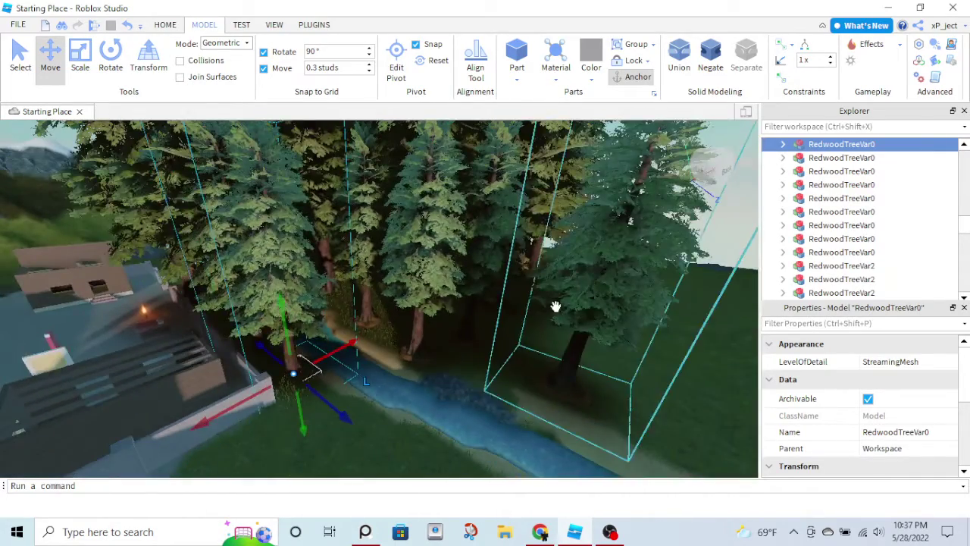
pyautogui.press('e')
pyautogui.click(404, 322)
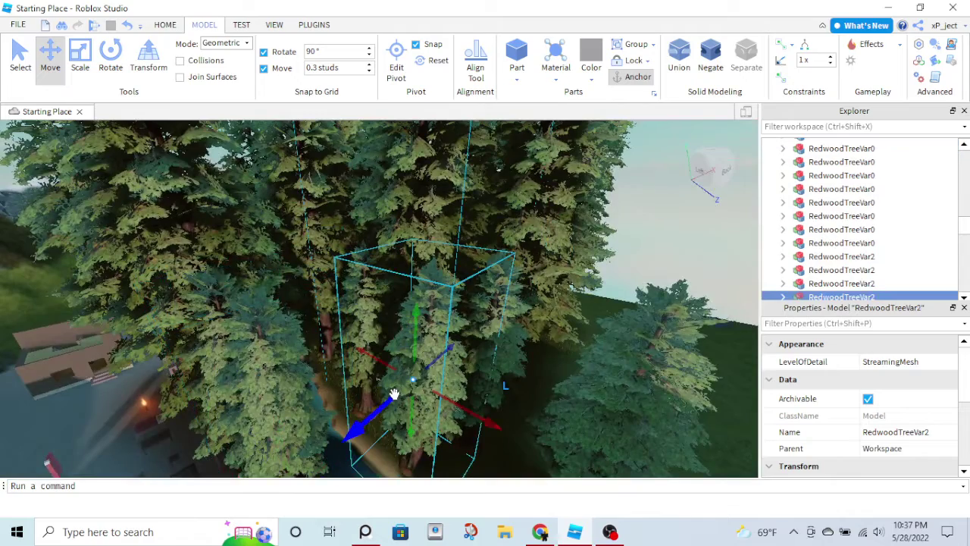
pyautogui.moveTo(394, 394); pyautogui.dragTo(401, 392, button='right')
pyautogui.moveTo(380, 376); pyautogui.dragTo(316, 405)
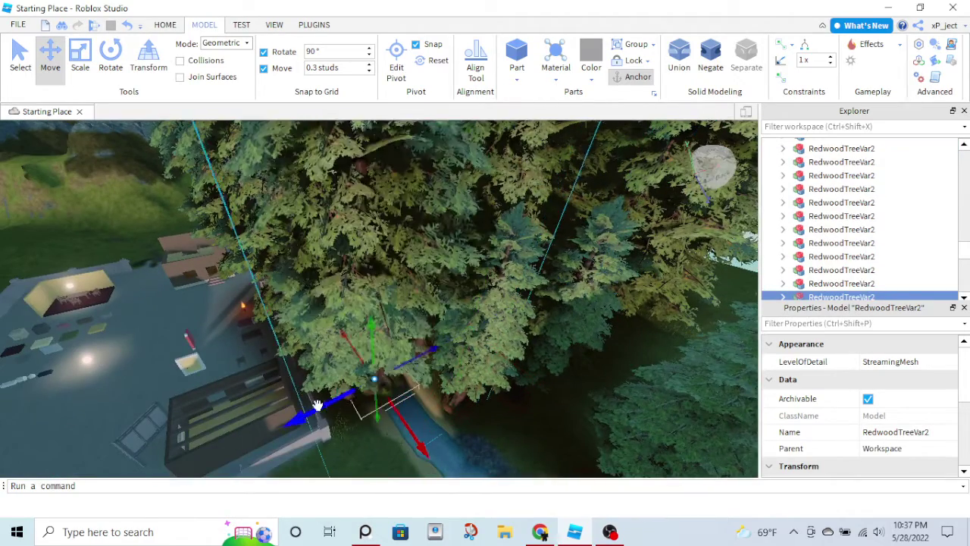
pyautogui.press('q')
pyautogui.moveTo(417, 359); pyautogui.dragTo(439, 399)
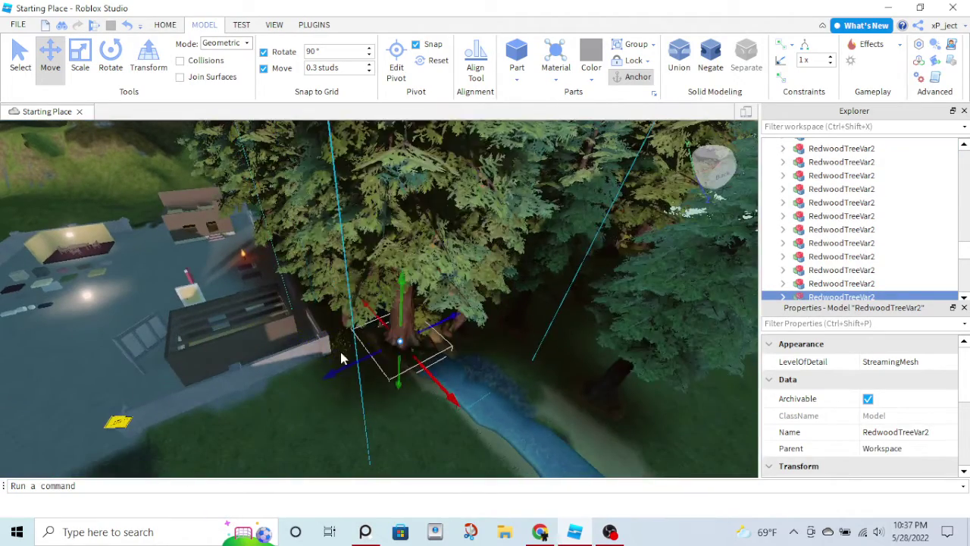
pyautogui.moveTo(334, 370); pyautogui.dragTo(308, 387)
pyautogui.press('w')
pyautogui.moveTo(346, 342); pyautogui.dragTo(347, 343, button='right')
pyautogui.moveTo(288, 278); pyautogui.dragTo(317, 300)
pyautogui.click(364, 325)
# Survey the expanded forest from above and check the cabin interior and the bridge area.
pyautogui.scroll(-10, 364, 327)
pyautogui.moveTo(366, 328); pyautogui.dragTo(192, 216, button='right')
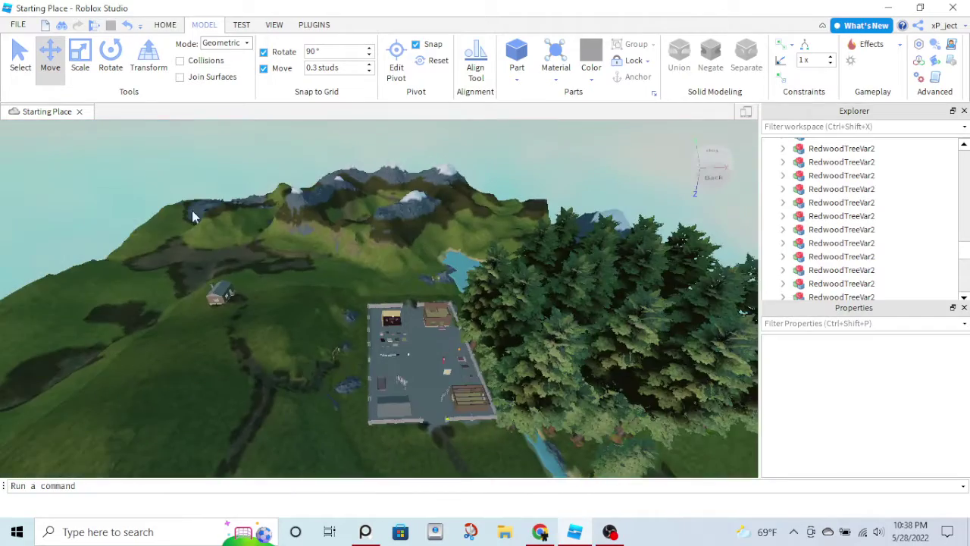
pyautogui.moveTo(364, 288); pyautogui.dragTo(531, 276, button='right')
pyautogui.scroll(8, 530, 276)
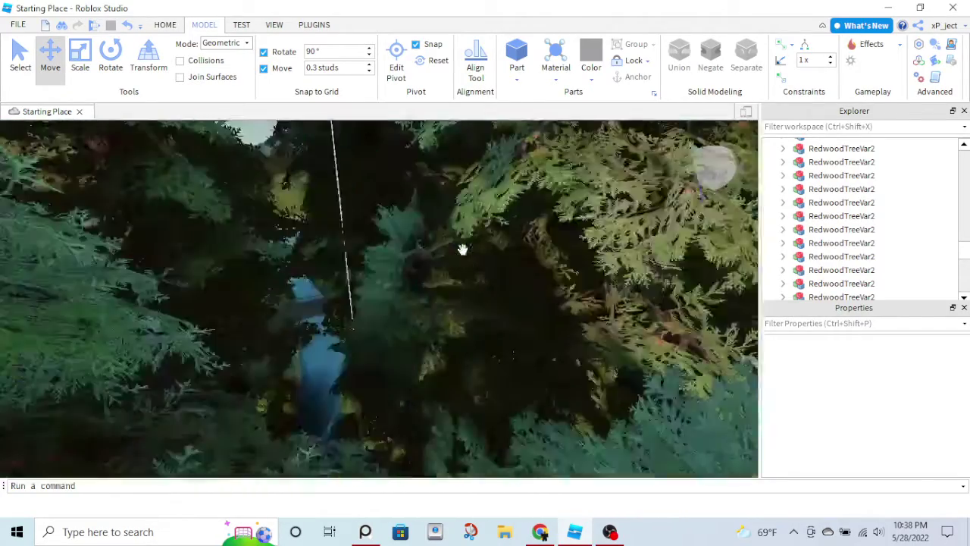
pyautogui.scroll(8, 496, 241)
pyautogui.moveTo(462, 249); pyautogui.dragTo(440, 248, button='right')
pyautogui.scroll(15, 439, 248)
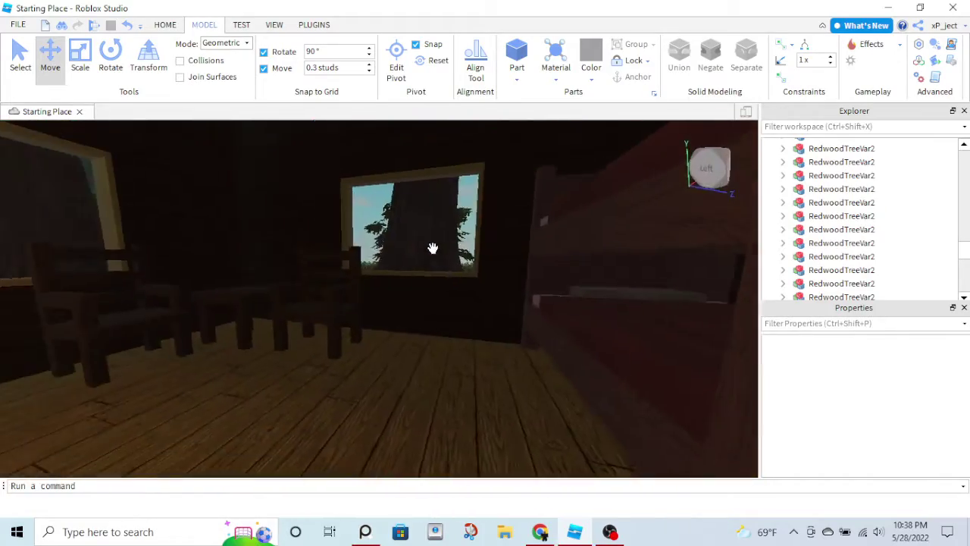
pyautogui.scroll(15, 438, 247)
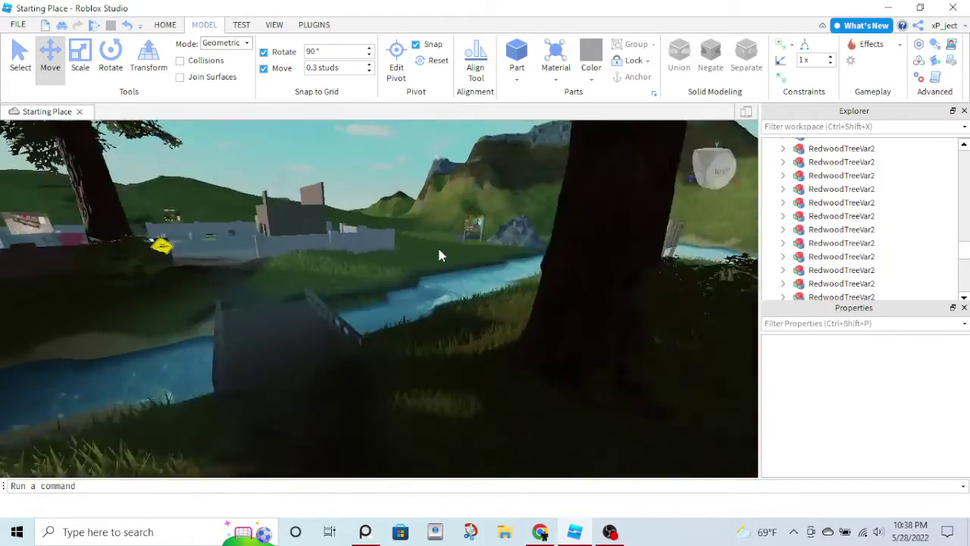
# Move the Grow tool billboard across the bridge into the forest and rotate it with a 5° rotation increment.
pyautogui.scroll(15, 438, 247)
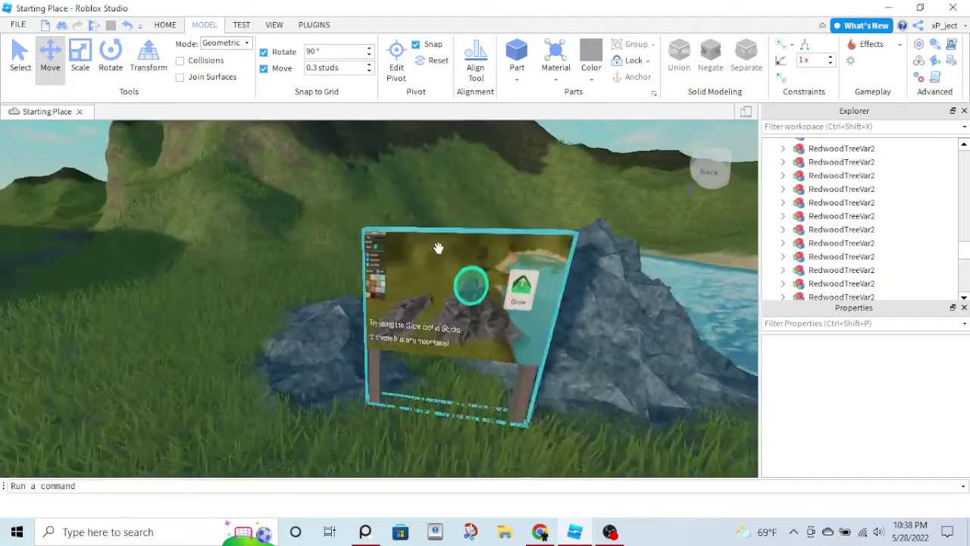
pyautogui.moveTo(438, 248); pyautogui.dragTo(440, 299, button='right')
pyautogui.moveTo(440, 298); pyautogui.dragTo(290, 300)
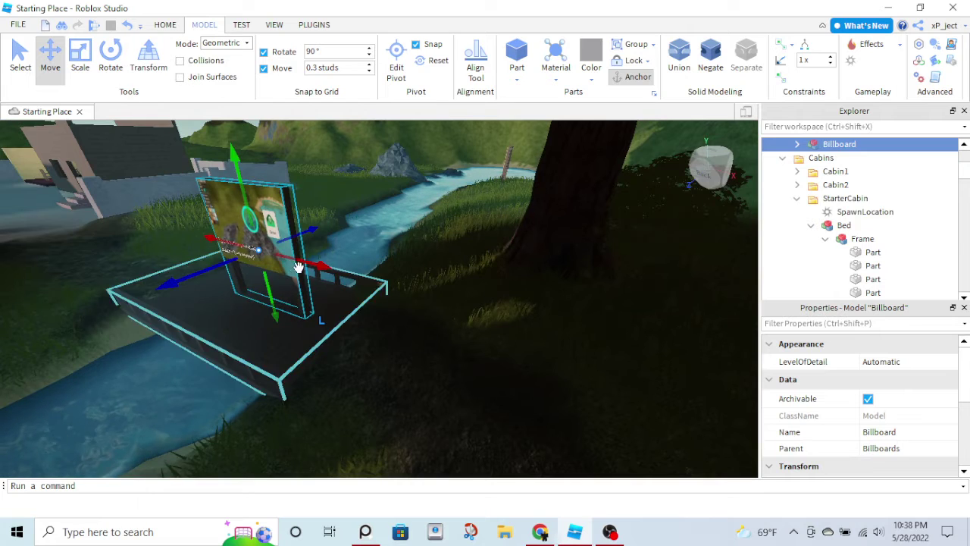
pyautogui.moveTo(364, 281); pyautogui.dragTo(373, 280)
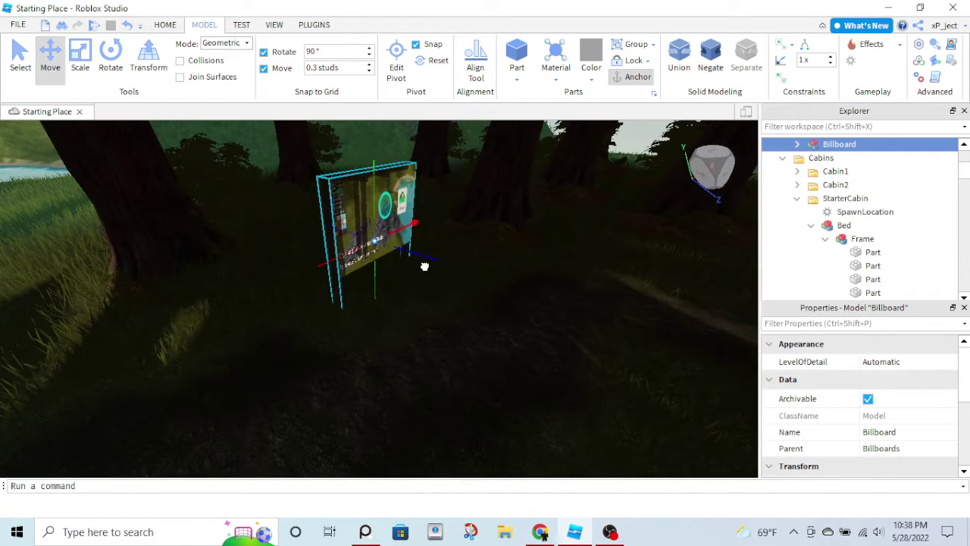
pyautogui.moveTo(427, 255); pyautogui.dragTo(388, 238)
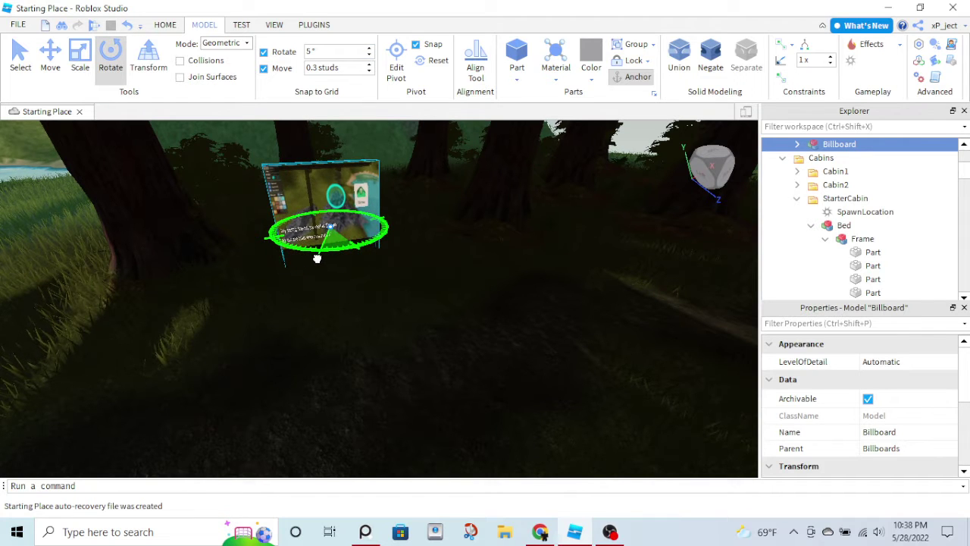
pyautogui.moveTo(335, 224); pyautogui.dragTo(334, 224, button='right')
pyautogui.press('w')
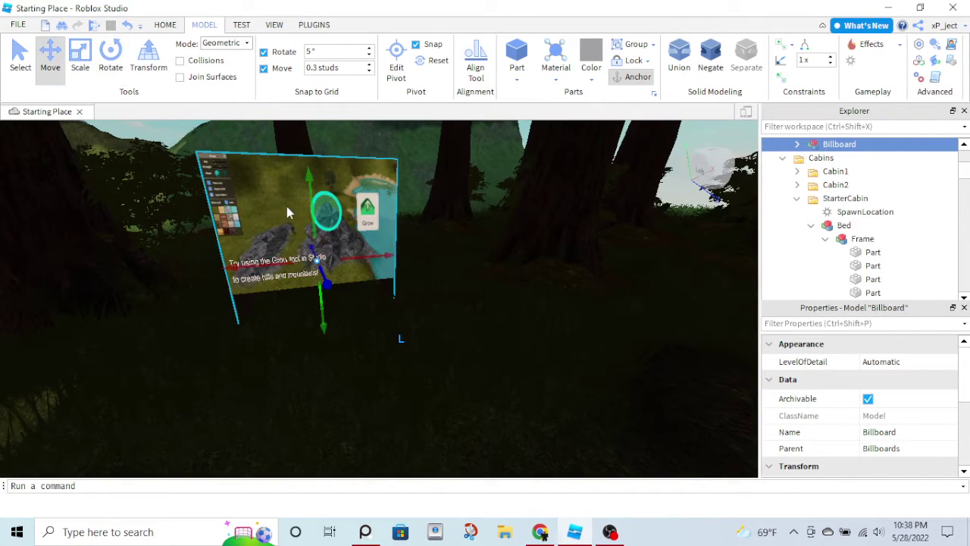
# Adjust the height of the Grow tool billboard among the forest trees and deselect it.
pyautogui.moveTo(392, 261); pyautogui.dragTo(362, 194)
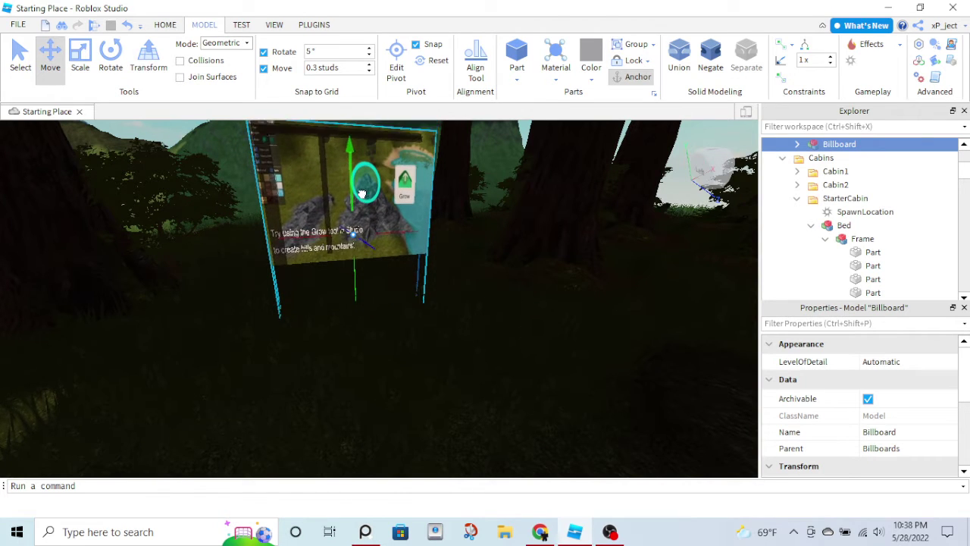
pyautogui.click(484, 335)
pyautogui.press('s')
pyautogui.moveTo(516, 320); pyautogui.dragTo(477, 331, button='right')
pyautogui.press('w')
# Move the Paint tool billboard over the river to the wooden bridge and onto its deck, rotating it on the way.
pyautogui.click(444, 282)
pyautogui.press('w')
pyautogui.press('w')
pyautogui.moveTo(483, 342); pyautogui.dragTo(483, 341)
pyautogui.moveTo(482, 342); pyautogui.dragTo(483, 341, button='right')
pyautogui.moveTo(483, 341); pyautogui.dragTo(392, 344)
pyautogui.press('s')
pyautogui.hotkey('ctrl', 'r')
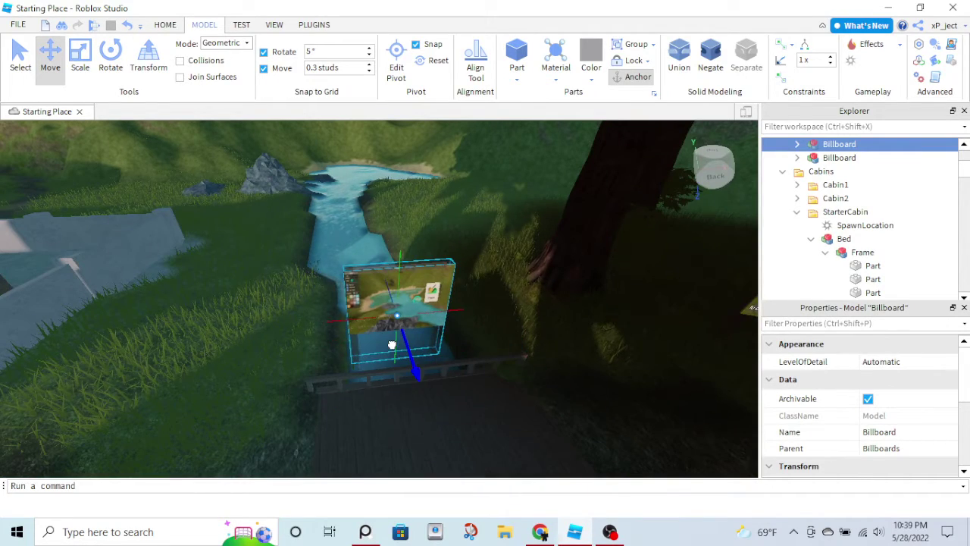
pyautogui.press('q')
pyautogui.moveTo(397, 324); pyautogui.dragTo(339, 239, button='right')
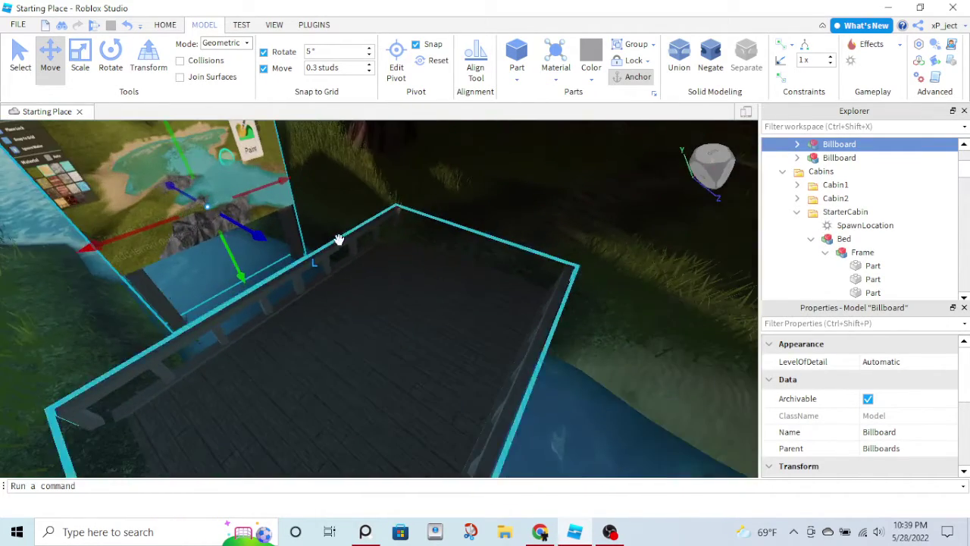
pyautogui.moveTo(257, 236); pyautogui.dragTo(558, 408)
pyautogui.press('f')
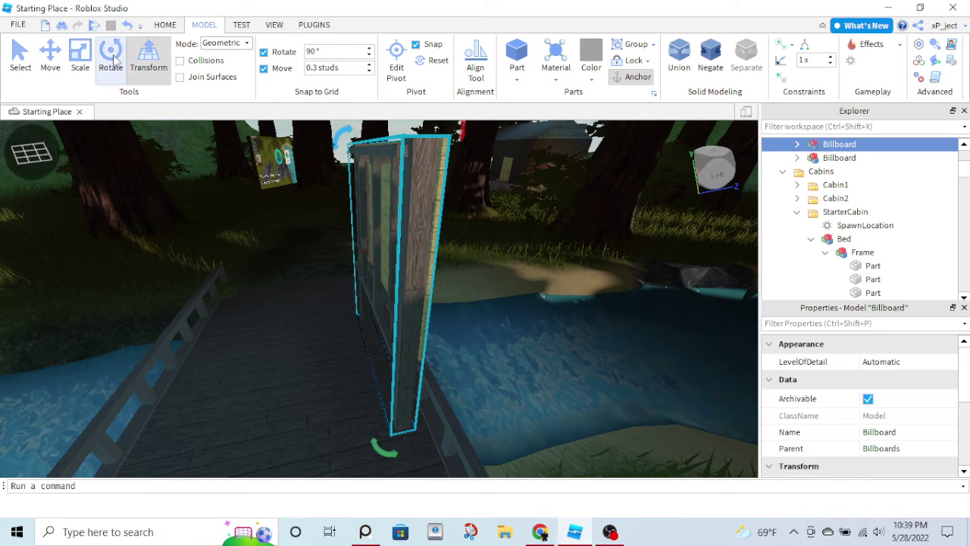
# Lay the Paint tool billboard flat with a 90° rotation and lower it onto the bridge deck using 0.5-stud movement.
pyautogui.moveTo(361, 225); pyautogui.dragTo(243, 144)
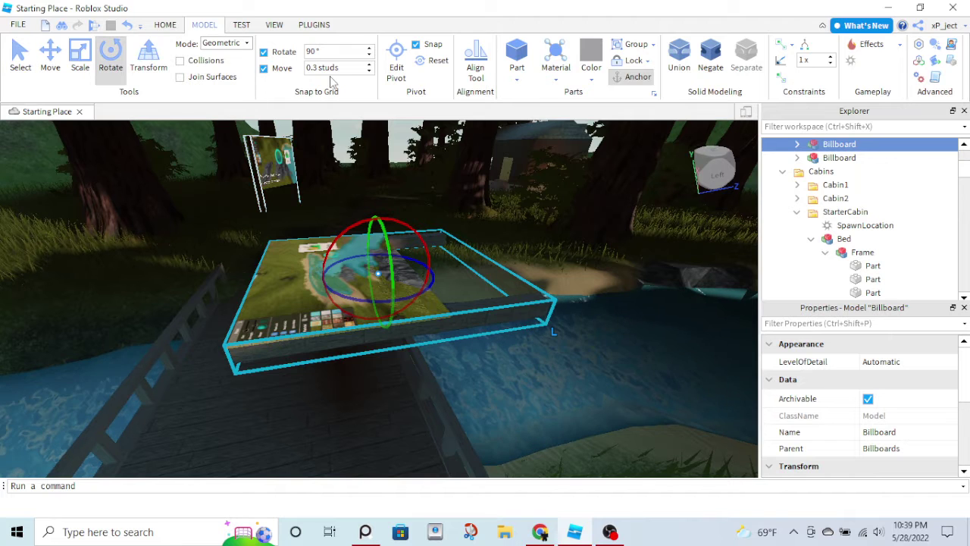
pyautogui.click(50, 55)
pyautogui.moveTo(389, 271); pyautogui.dragTo(312, 333)
pyautogui.moveTo(395, 283); pyautogui.dragTo(416, 322, button='right')
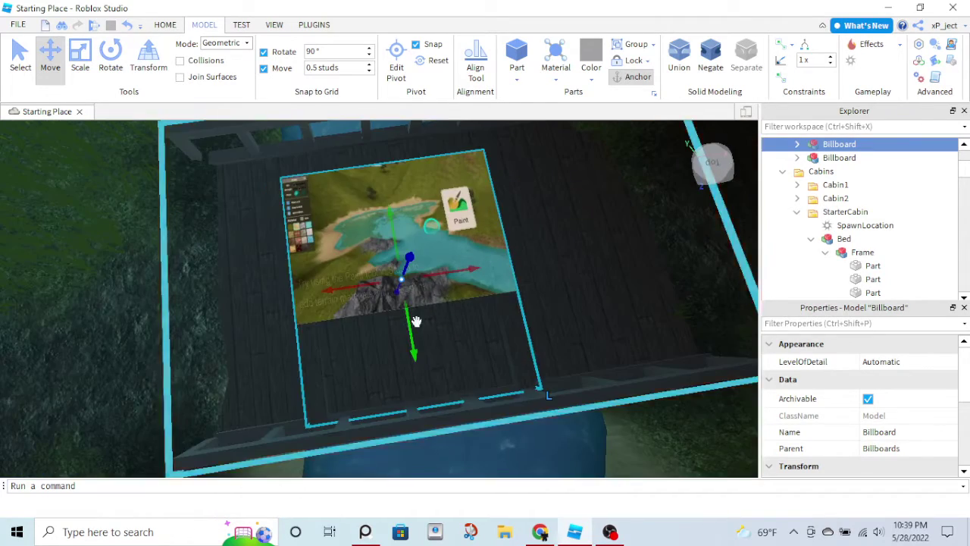
pyautogui.moveTo(407, 261); pyautogui.dragTo(418, 271)
pyautogui.moveTo(422, 242); pyautogui.dragTo(440, 370, button='right')
pyautogui.moveTo(418, 425); pyautogui.dragTo(392, 426)
pyautogui.click(588, 296)
# Shift the flat Paint tool billboard along the bridge deck towards the forest side and deselect it.
pyautogui.moveTo(588, 295); pyautogui.dragTo(584, 296, button='right')
pyautogui.scroll(3, 585, 296)
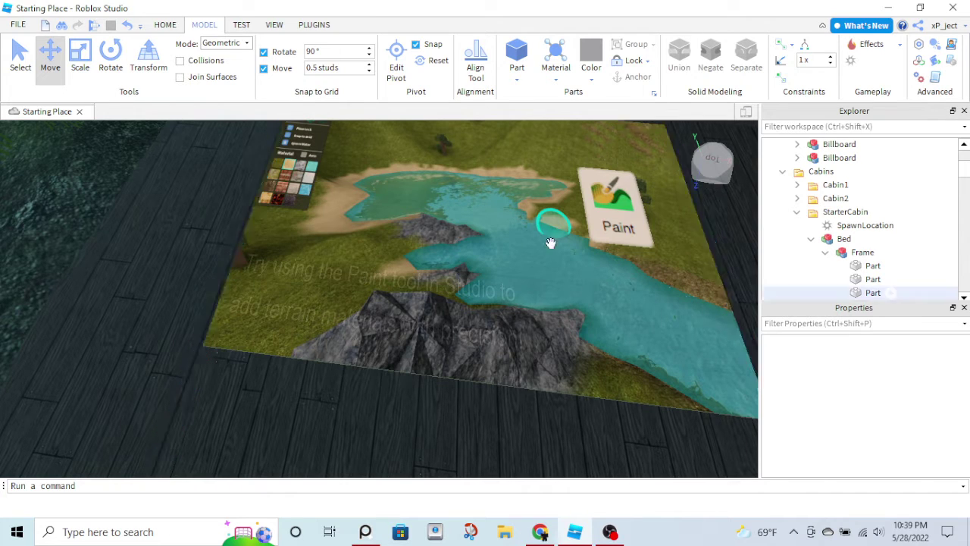
pyautogui.scroll(-3, 581, 289)
pyautogui.scroll(-1, 685, 403)
pyautogui.moveTo(581, 338); pyautogui.dragTo(581, 338, button='right')
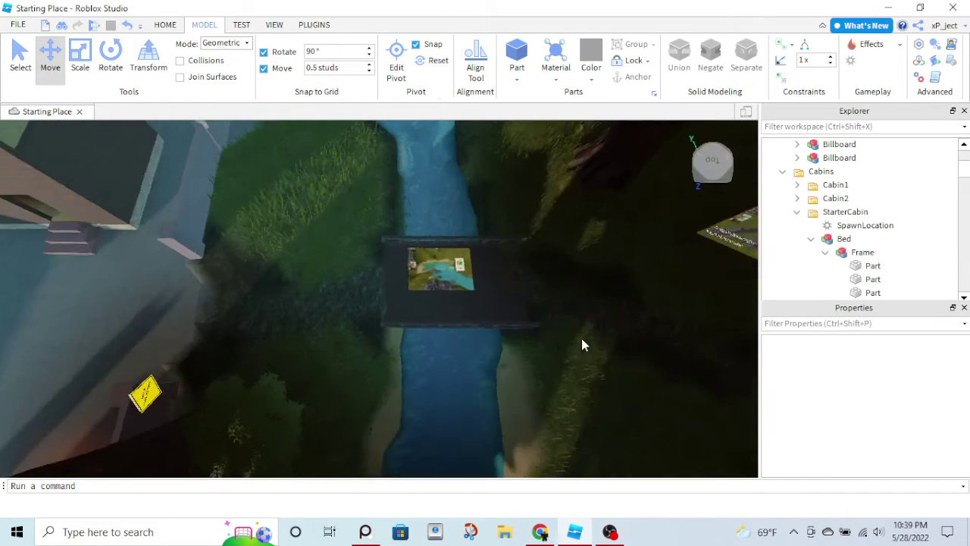
pyautogui.scroll(1, 581, 338)
pyautogui.press('d')
pyautogui.moveTo(459, 292); pyautogui.dragTo(494, 294)
pyautogui.click(597, 402)
# Delete the Under Construction sign in front of the wall pillar beside the riverbank tree.
pyautogui.moveTo(591, 396); pyautogui.dragTo(587, 396, button='right')
pyautogui.press('w')
pyautogui.scroll(5, 588, 393)
pyautogui.scroll(5, 588, 395)
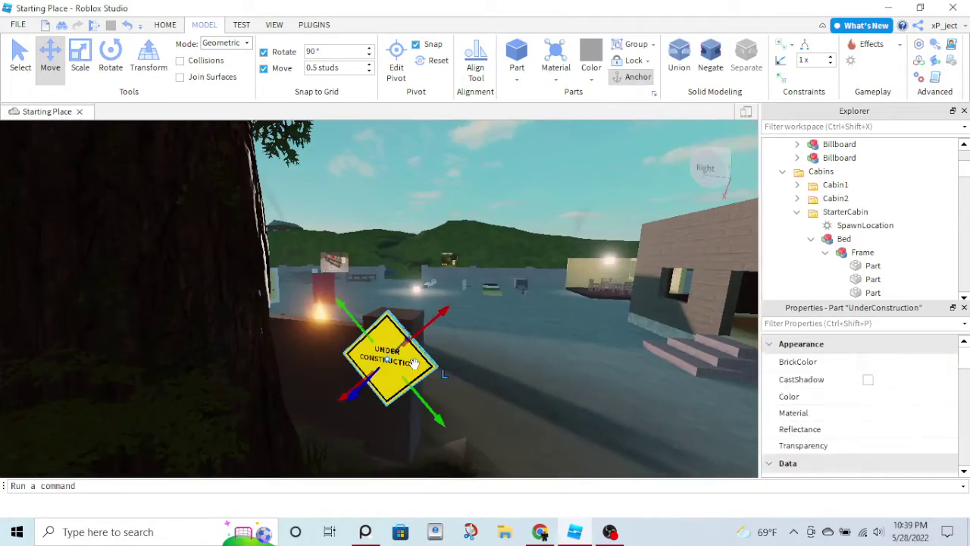
pyautogui.rightClick(415, 364)
pyautogui.click(460, 95)
pyautogui.moveTo(451, 213); pyautogui.dragTo(452, 216, button='right')
# Place a RedwoodTreeVar0 tree on the grass beside the river, on the side facing the buildings.
pyautogui.scroll(8, 451, 213)
pyautogui.scroll(8, 452, 217)
pyautogui.moveTo(417, 256); pyautogui.dragTo(415, 256, button='right')
pyautogui.moveTo(479, 204); pyautogui.dragTo(479, 251, button='right')
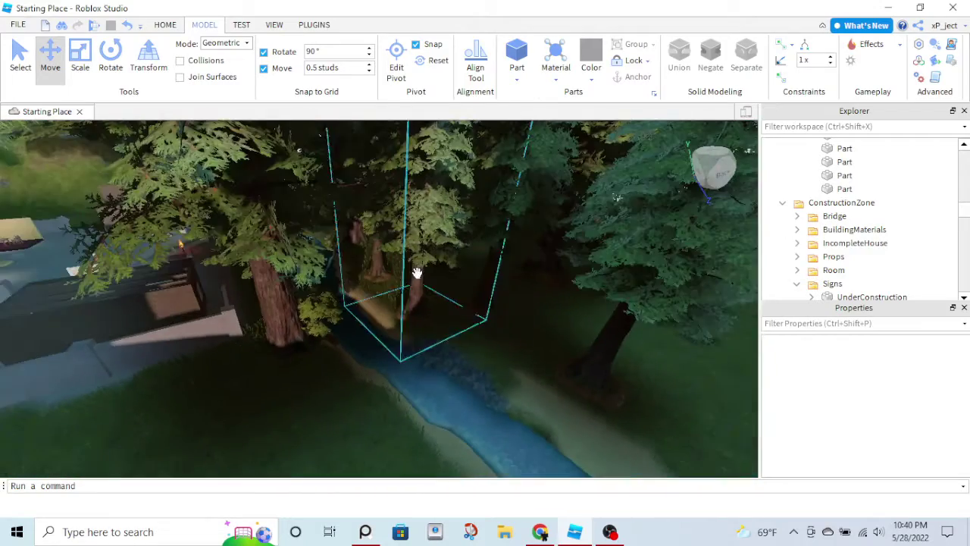
pyautogui.click(419, 286)
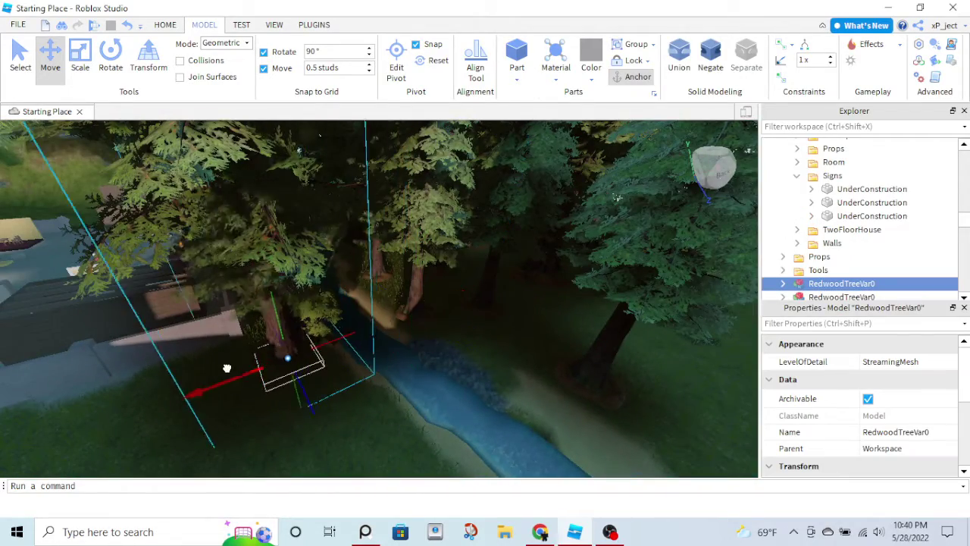
pyautogui.scroll(-4, 227, 369)
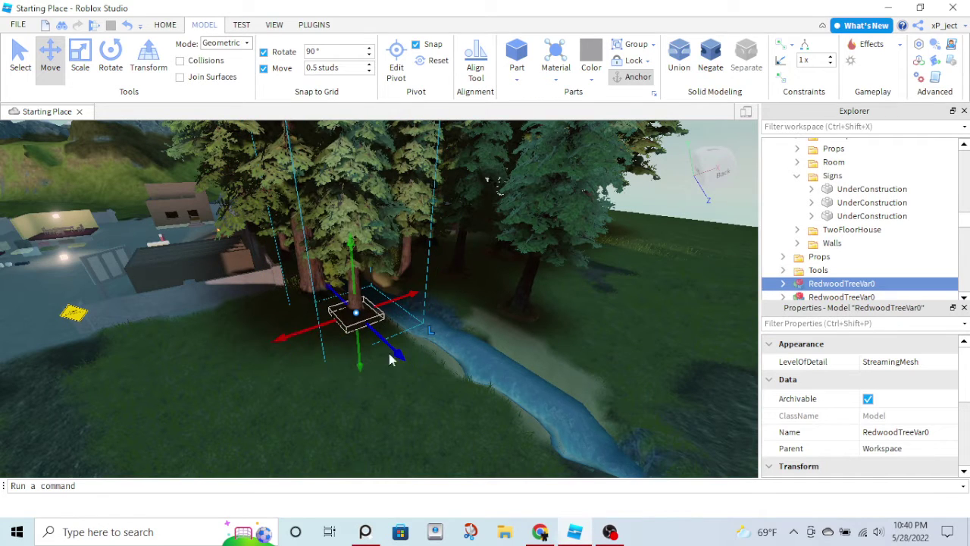
pyautogui.moveTo(298, 334); pyautogui.dragTo(241, 345)
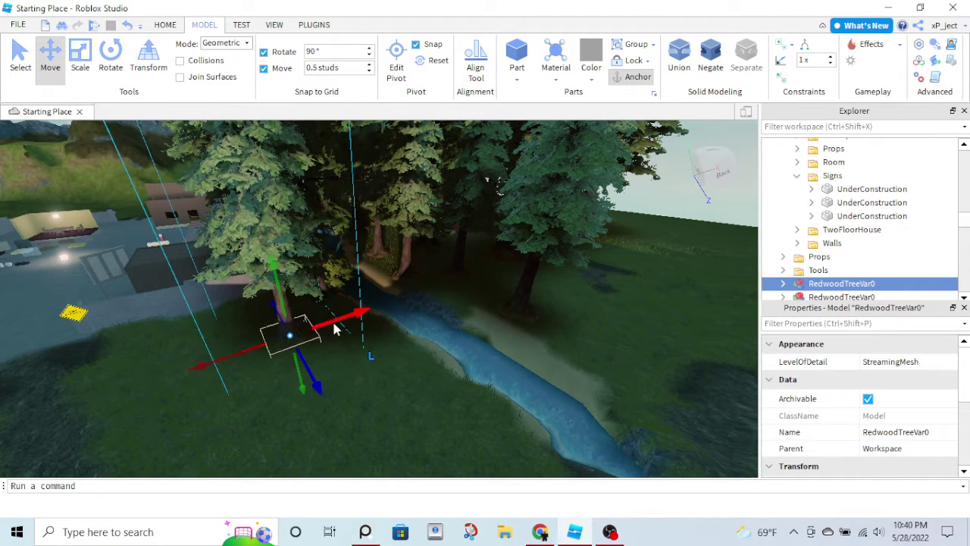
pyautogui.scroll(-4, 403, 314)
# Place a RedwoodTreeVar2 tree on the opposite bank near the end of the river.
pyautogui.moveTo(402, 314); pyautogui.dragTo(360, 367, button='right')
pyautogui.click(309, 258)
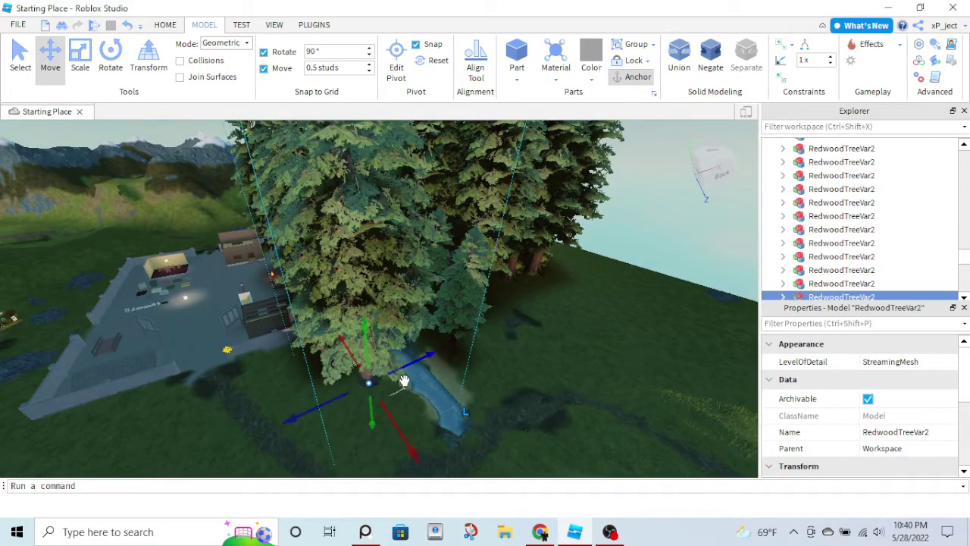
pyautogui.moveTo(404, 382); pyautogui.dragTo(386, 377)
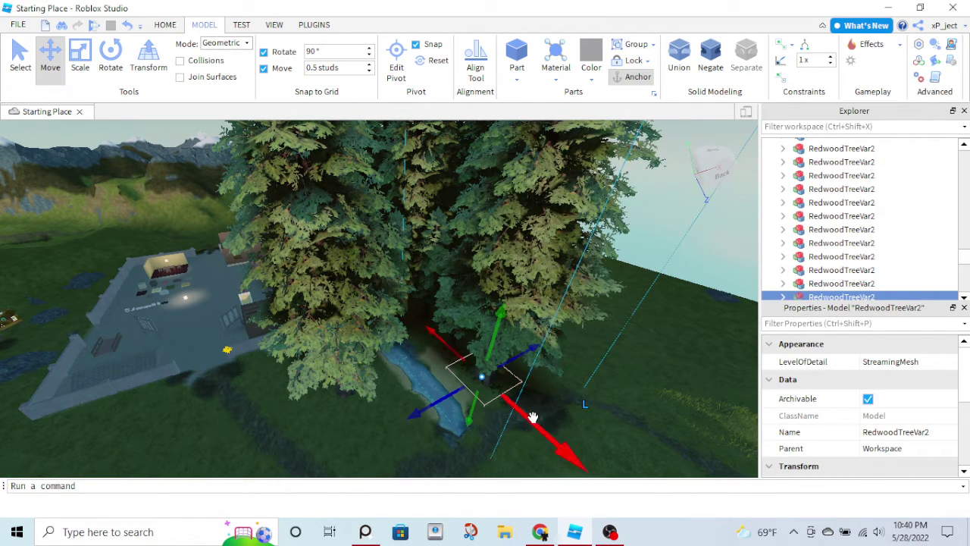
pyautogui.moveTo(533, 417); pyautogui.dragTo(526, 414)
pyautogui.press('s')
pyautogui.moveTo(513, 388); pyautogui.dragTo(450, 386, button='right')
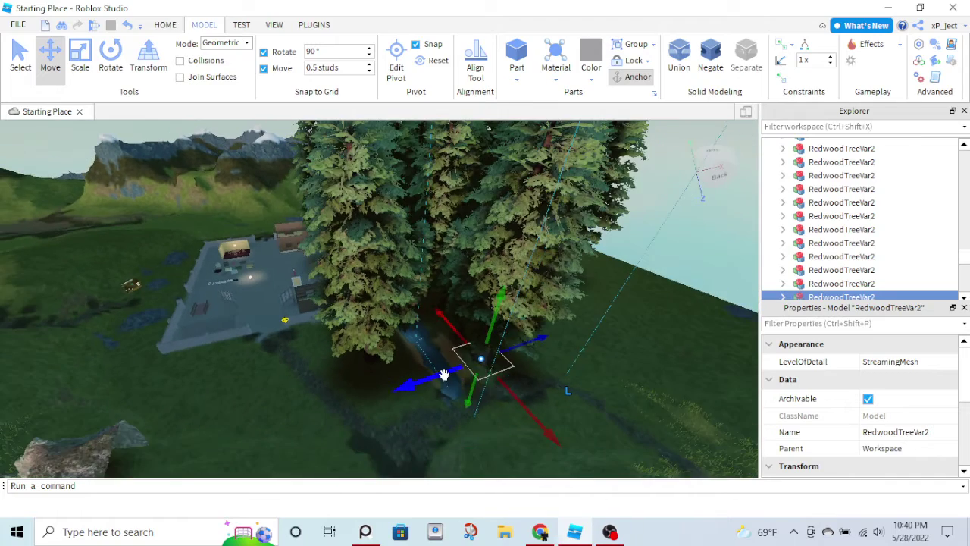
# Position a RedwoodTreeVar2 tree on the grass just beyond the end of the river.
pyautogui.moveTo(445, 374); pyautogui.dragTo(452, 443)
pyautogui.moveTo(452, 443); pyautogui.dragTo(409, 418, button='right')
pyautogui.moveTo(377, 405); pyautogui.dragTo(335, 428)
pyautogui.scroll(3, 460, 407)
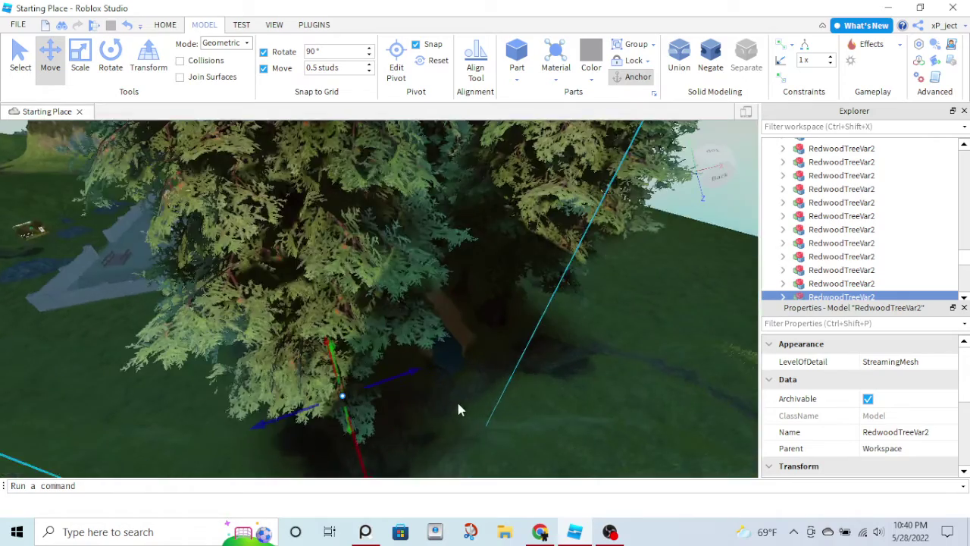
pyautogui.moveTo(458, 410); pyautogui.dragTo(440, 392, button='right')
pyautogui.moveTo(405, 347); pyautogui.dragTo(447, 337)
pyautogui.press('w')
pyautogui.moveTo(448, 338); pyautogui.dragTo(365, 281, button='right')
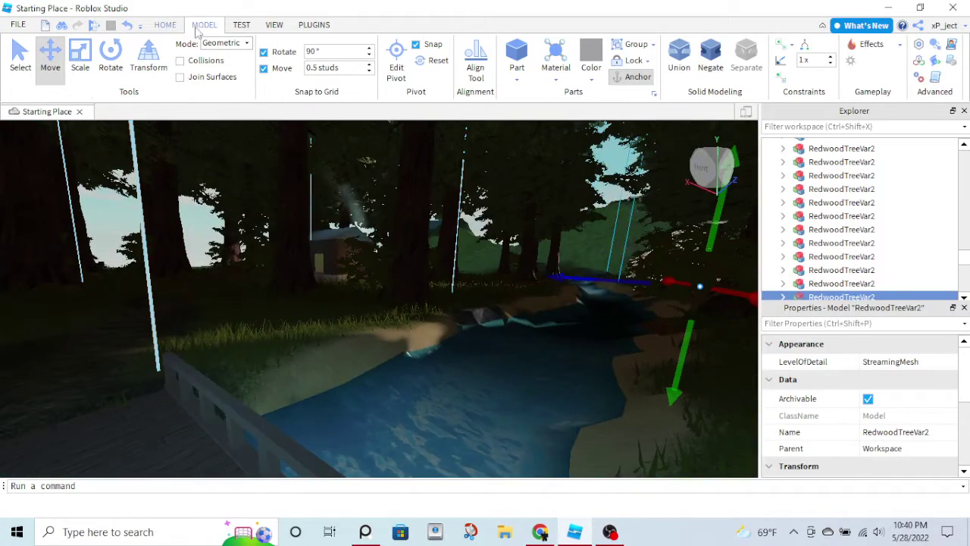
# Open the Toolbox and list the marketplace's Models category.
pyautogui.click(165, 24)
pyautogui.click(360, 52)
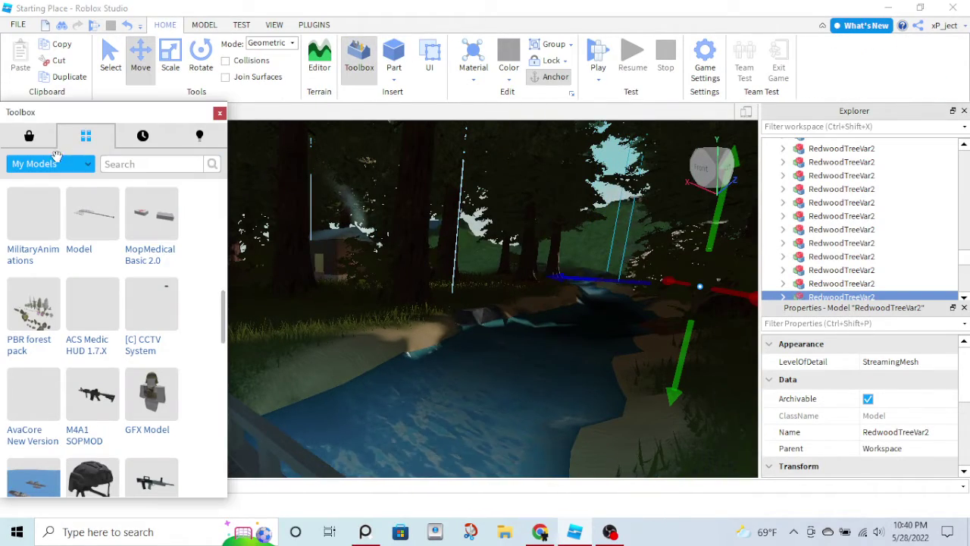
pyautogui.click(35, 135)
pyautogui.click(30, 164)
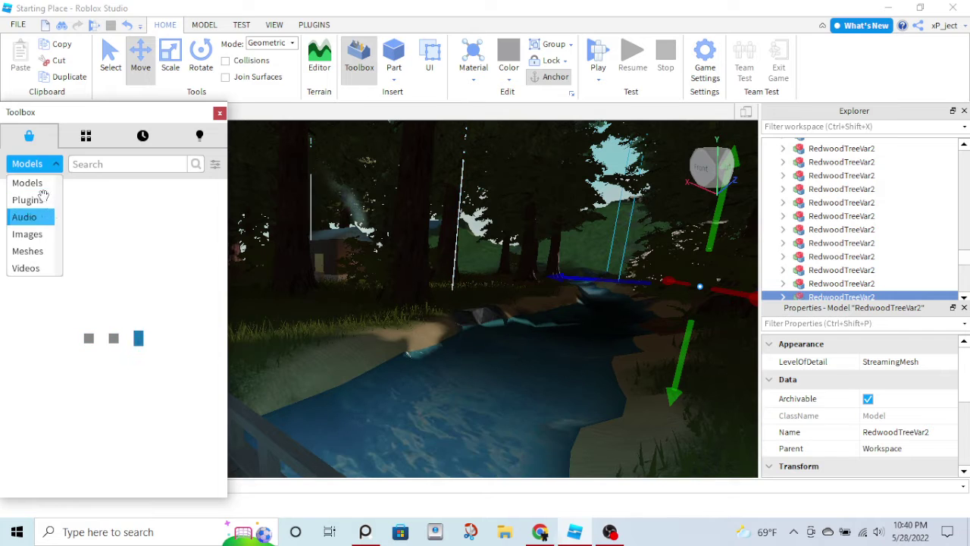
pyautogui.click(27, 183)
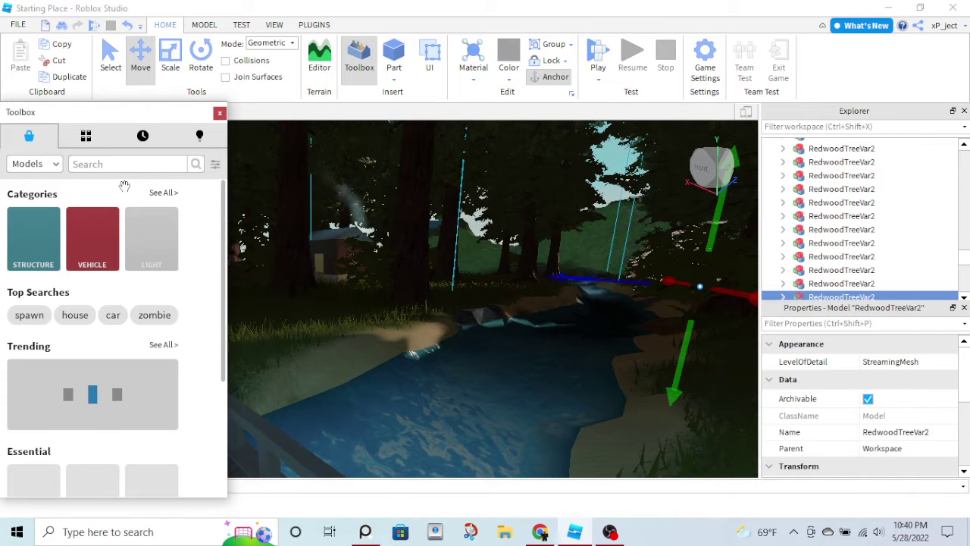
# Browse the marketplace models, insert the Realistic sky and inspect its properties and look in the scene.
pyautogui.click(163, 192)
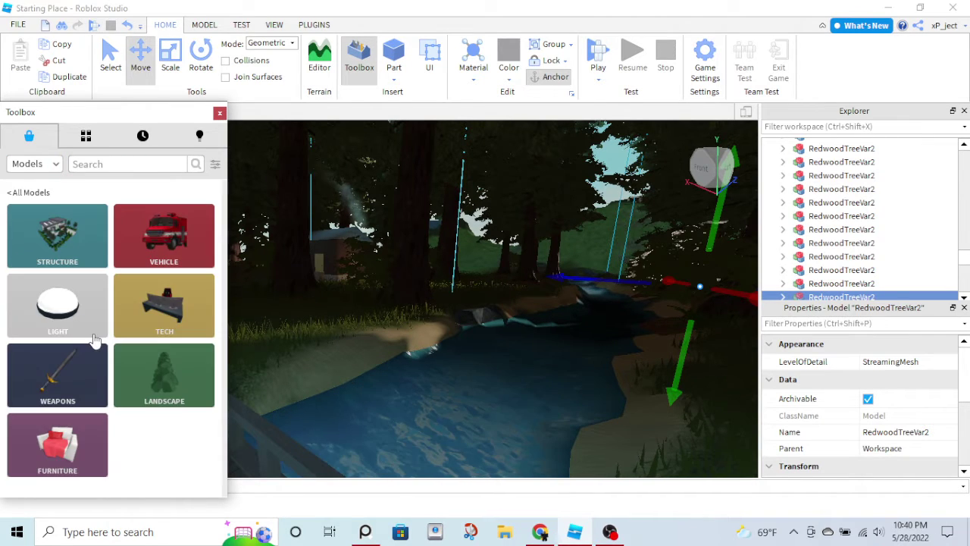
pyautogui.click(14, 193)
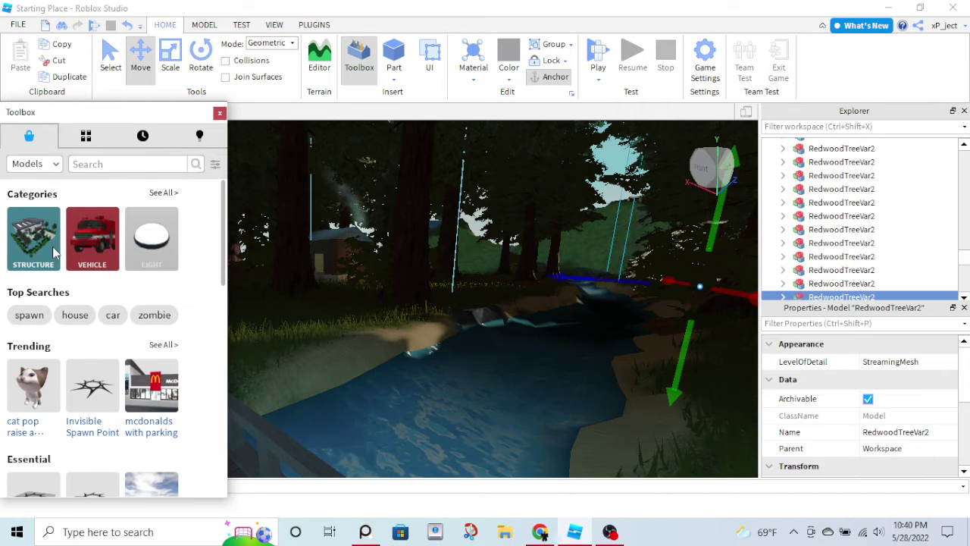
pyautogui.scroll(-2, 59, 258)
pyautogui.scroll(-3, 155, 303)
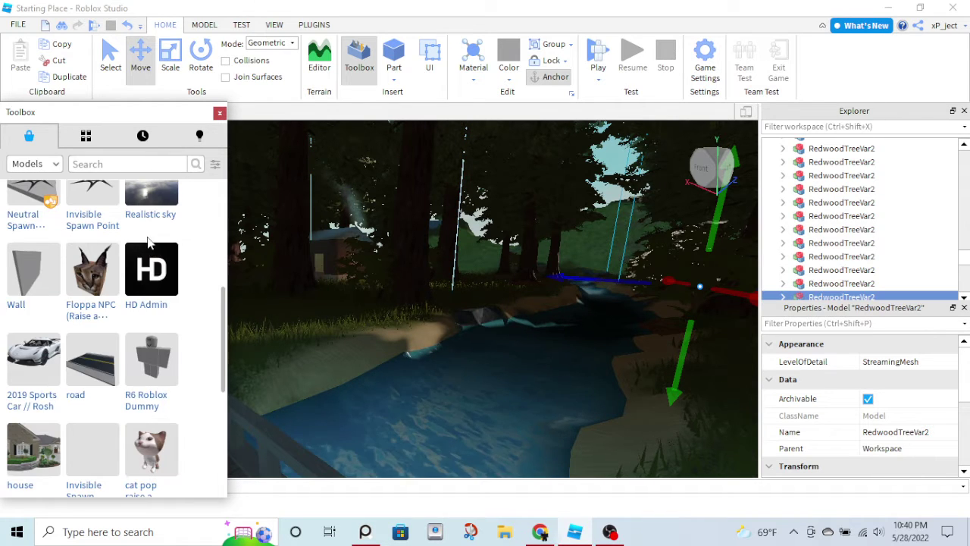
pyautogui.click(148, 216)
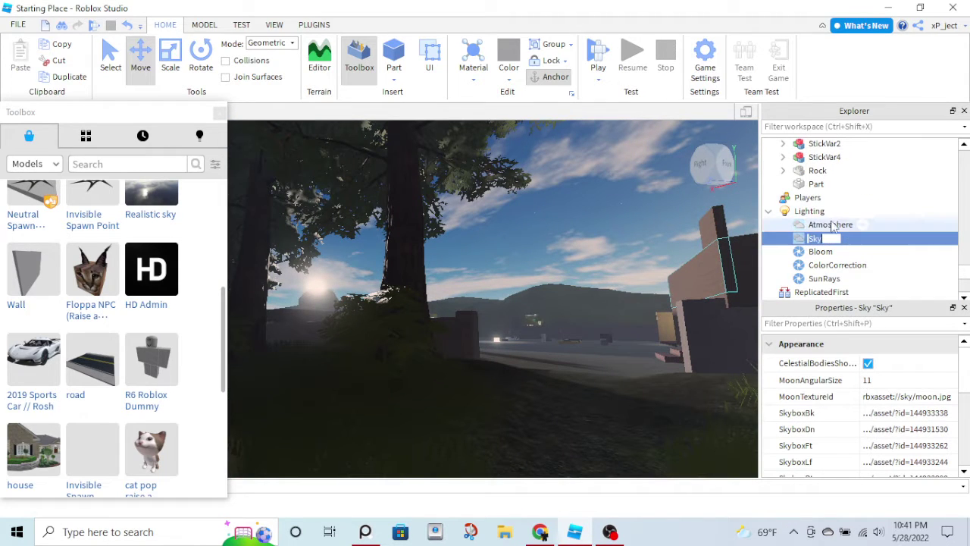
pyautogui.scroll(-3, 868, 369)
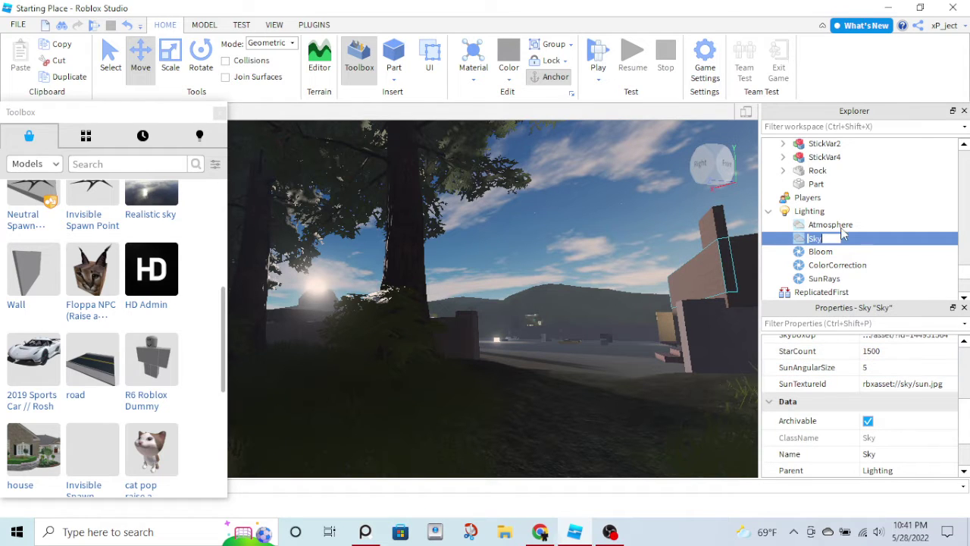
pyautogui.moveTo(617, 253); pyautogui.dragTo(582, 259, button='right')
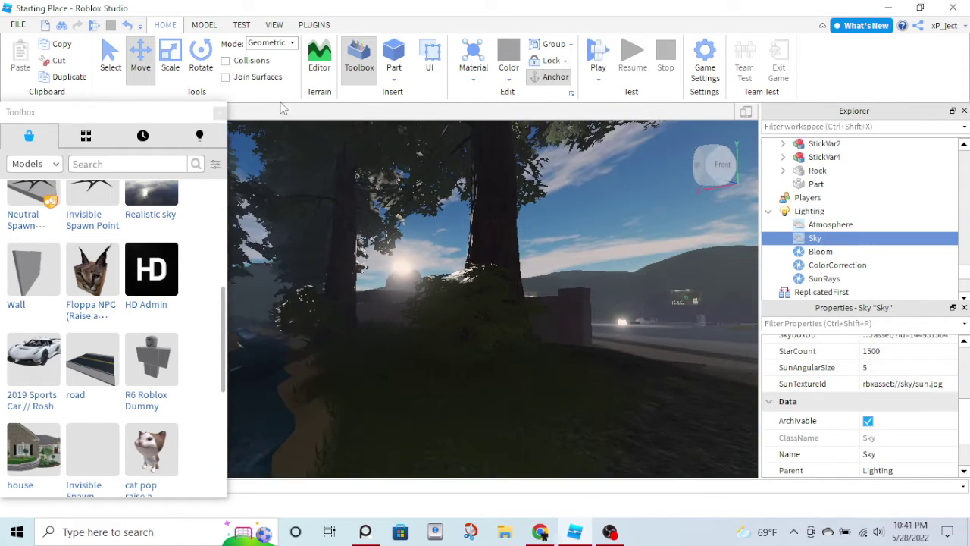
# Delete the Atmosphere from Lighting and undo the deletion.
pyautogui.click(15, 24)
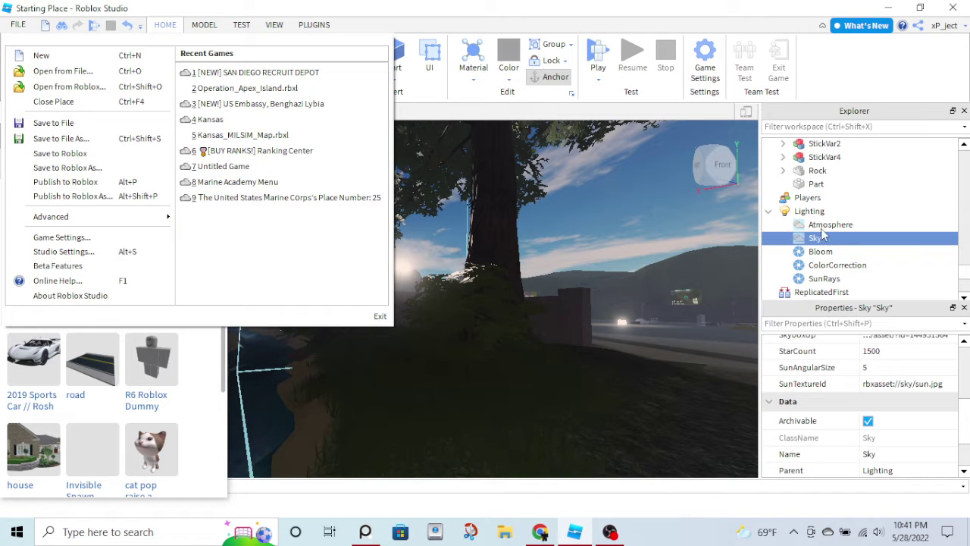
pyautogui.click(822, 230)
pyautogui.rightClick(823, 228)
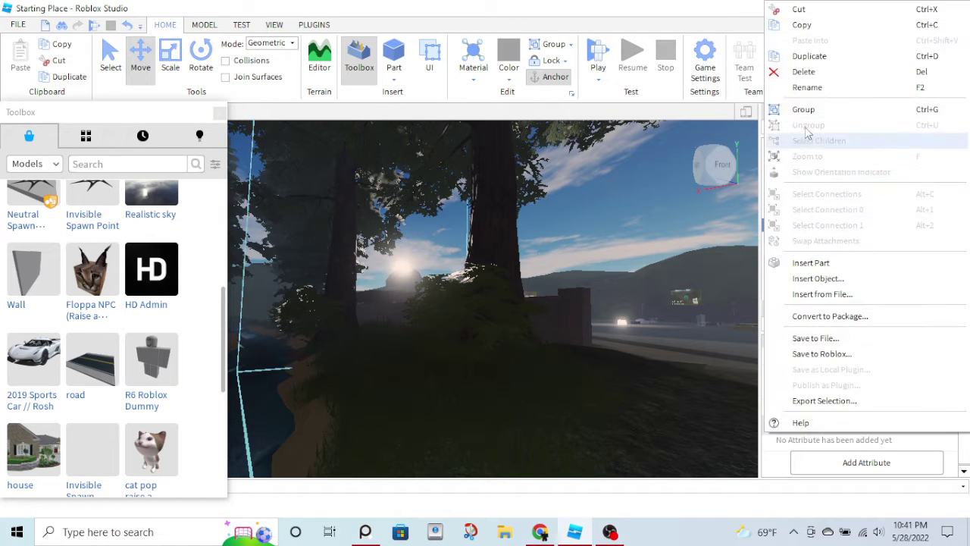
pyautogui.click(811, 71)
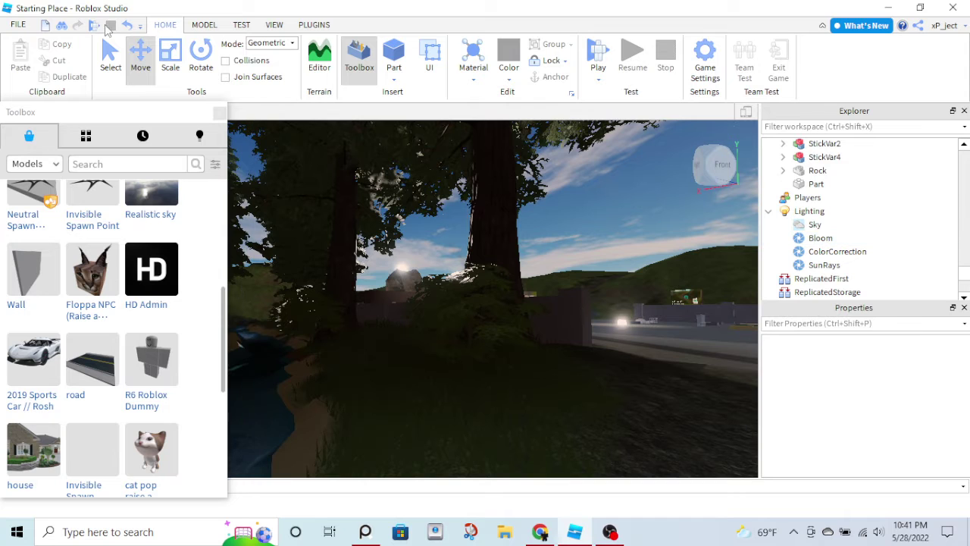
pyautogui.click(127, 26)
# Delete the Sky object from Lighting.
pyautogui.rightClick(822, 226)
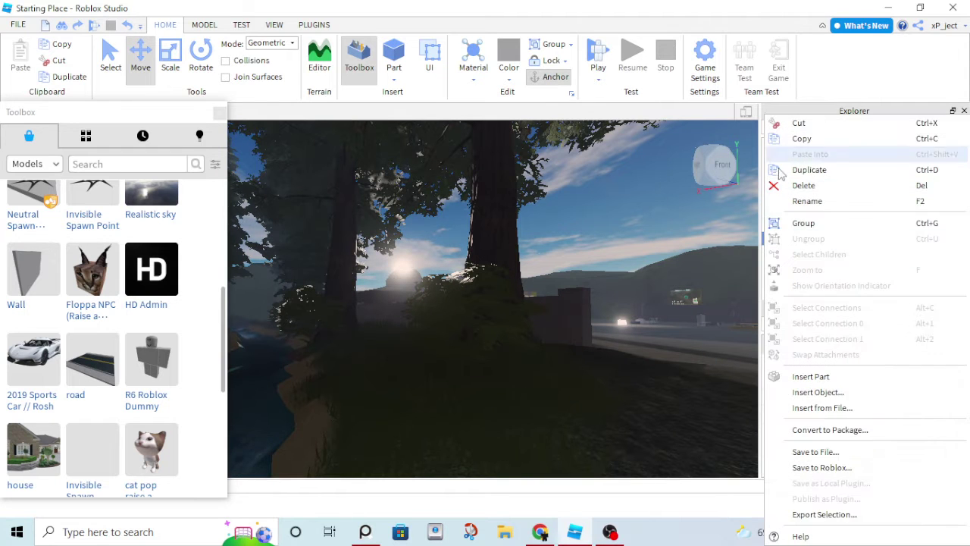
pyautogui.click(781, 186)
# Search the marketplace models for Sunset, insert the Sunset SkyBox and view it over the river.
pyautogui.scroll(-5, 151, 228)
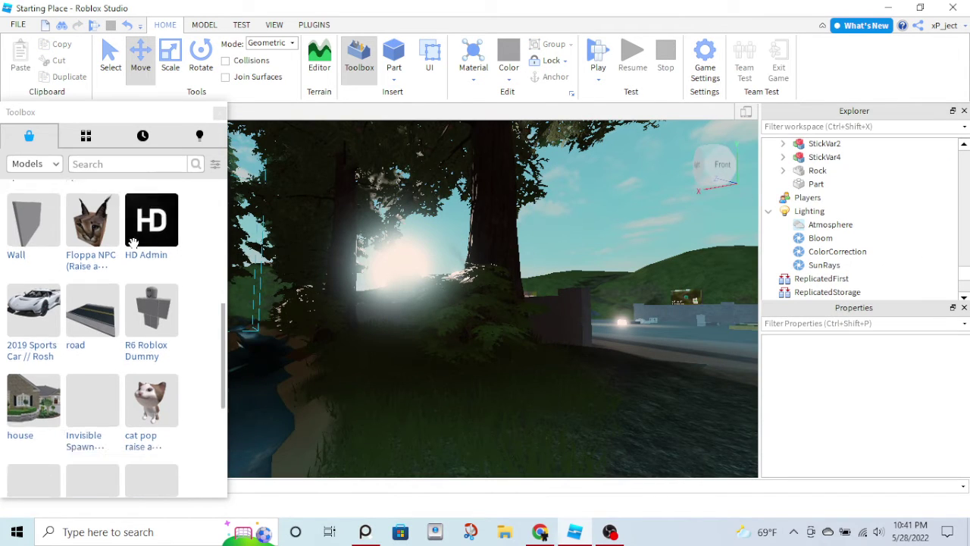
pyautogui.click(139, 163)
pyautogui.write('S')
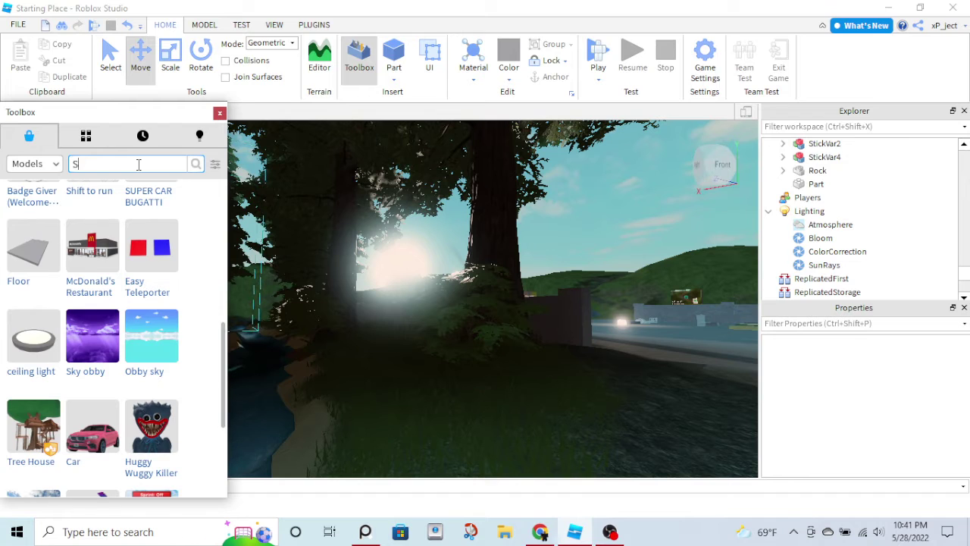
pyautogui.write('unset')
pyautogui.press('Return')
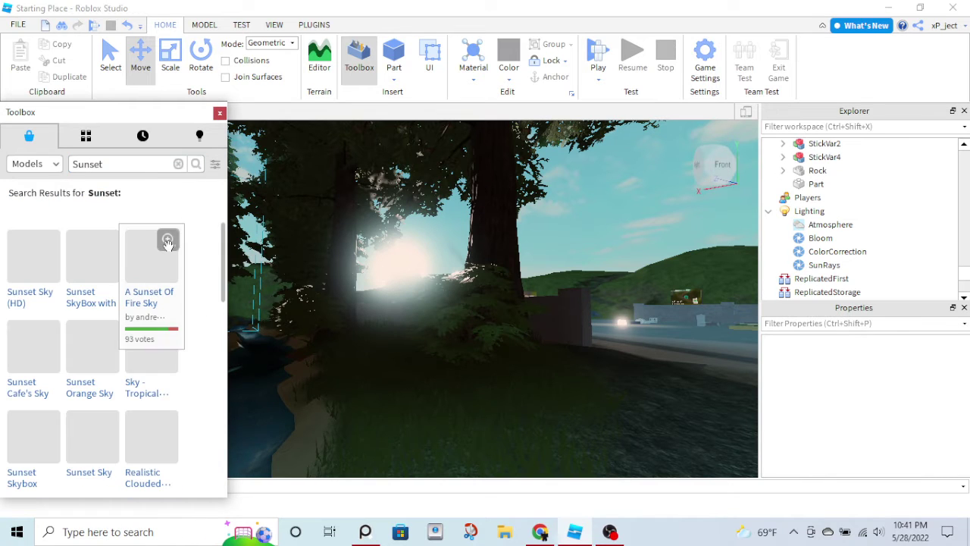
pyautogui.click(89, 271)
pyautogui.moveTo(374, 320); pyautogui.dragTo(395, 320, button='right')
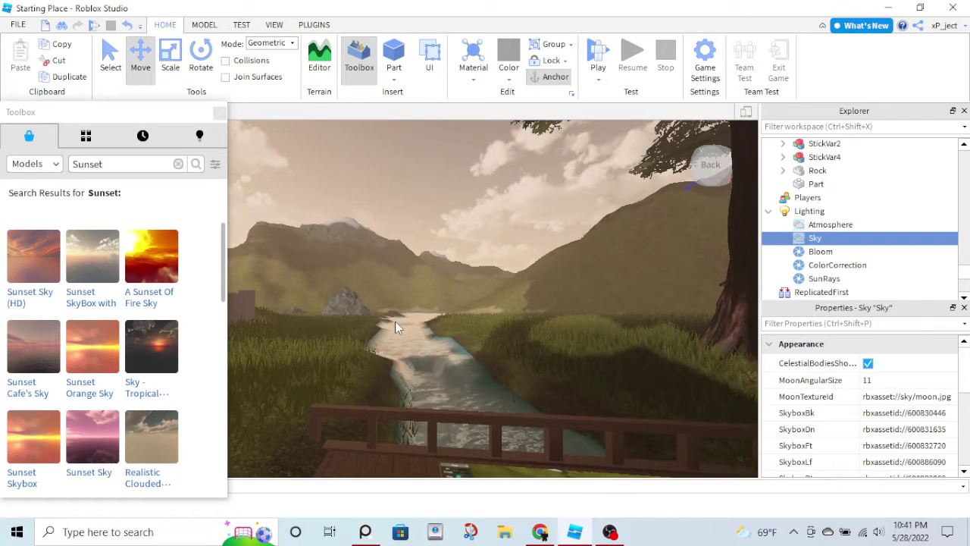
# Insert the Realistic Clouded Sky from the Sunset search results and view it over the map.
pyautogui.scroll(-3, 112, 360)
pyautogui.scroll(-3, 129, 349)
pyautogui.scroll(3, 142, 330)
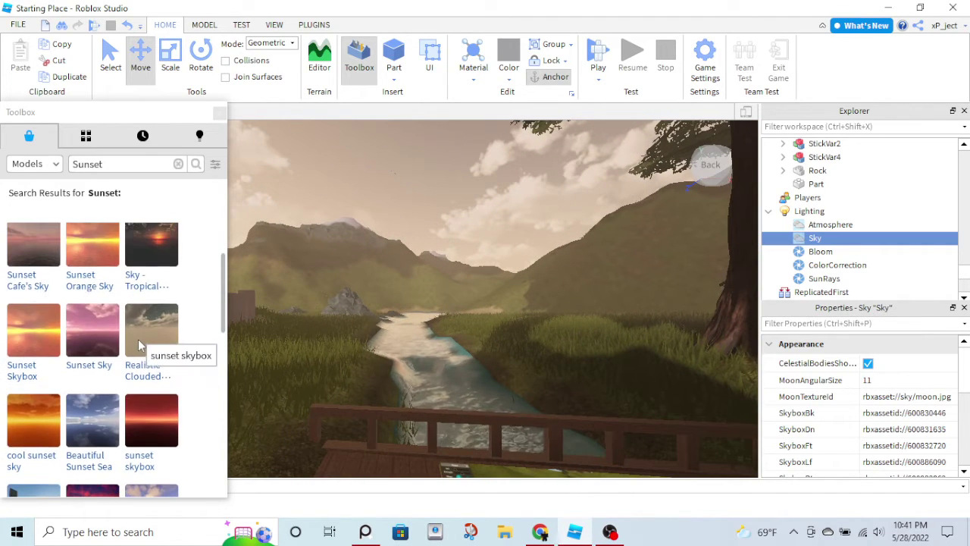
pyautogui.click(144, 333)
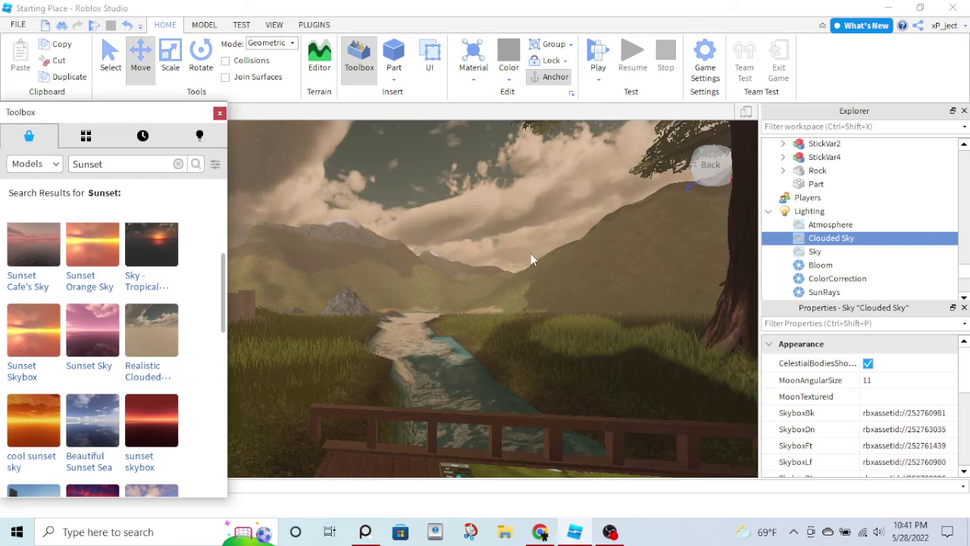
pyautogui.moveTo(508, 285); pyautogui.dragTo(514, 283, button='right')
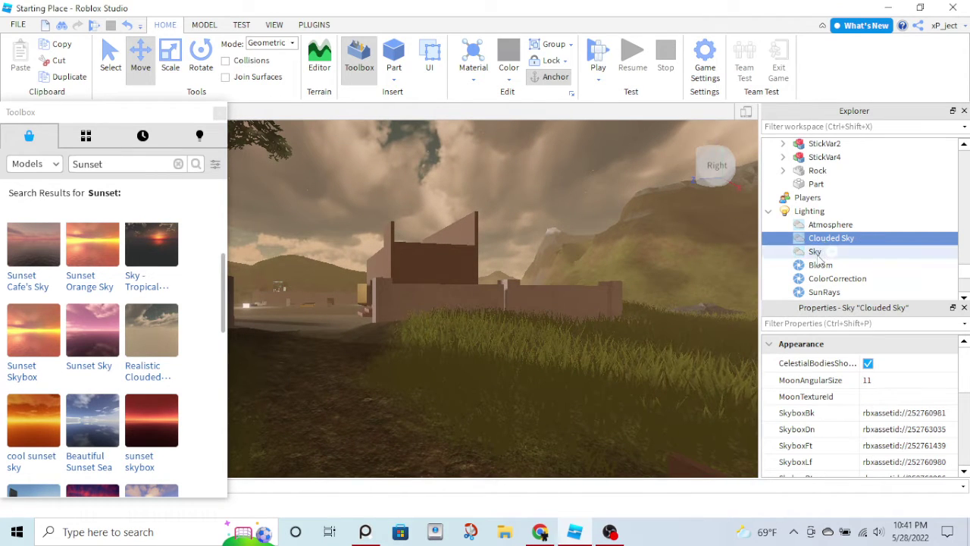
# Delete the previous Sky object from Lighting, keeping the Clouded Sky.
pyautogui.rightClick(817, 253)
pyautogui.click(805, 73)
pyautogui.moveTo(676, 260); pyautogui.dragTo(672, 261, button='right')
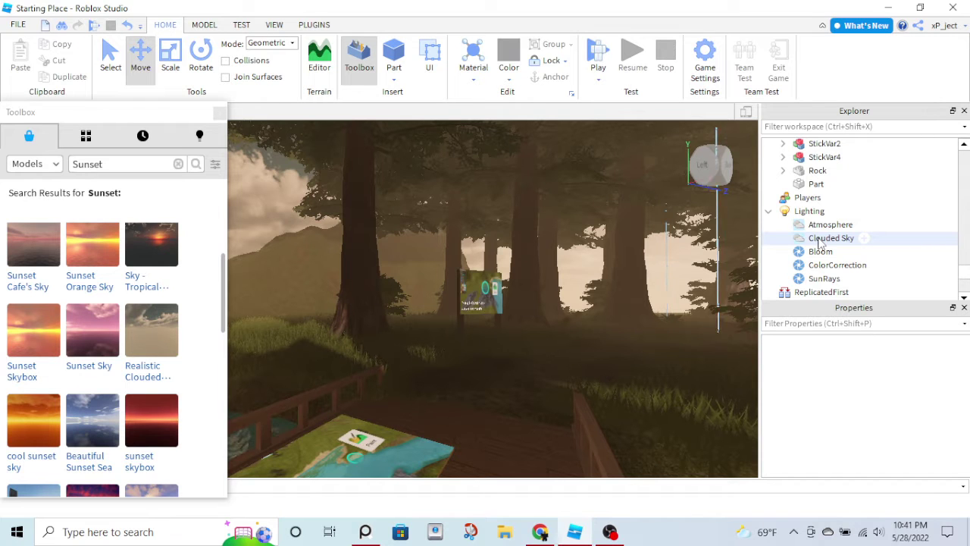
# Look over the bridge, forest and whole map under the new sky, and close the marketplace models.
pyautogui.rightClick(818, 241)
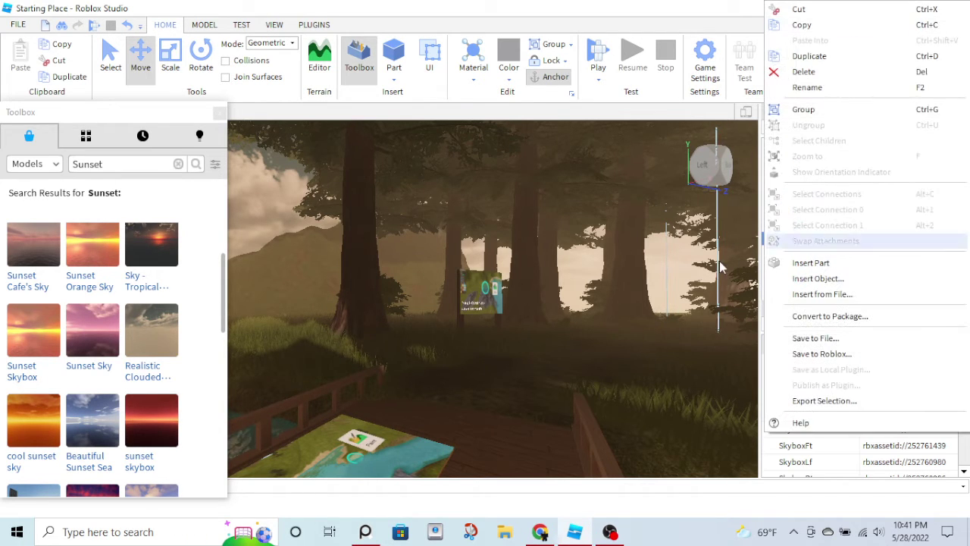
pyautogui.moveTo(628, 341); pyautogui.dragTo(626, 374, button='right')
pyautogui.click(626, 375)
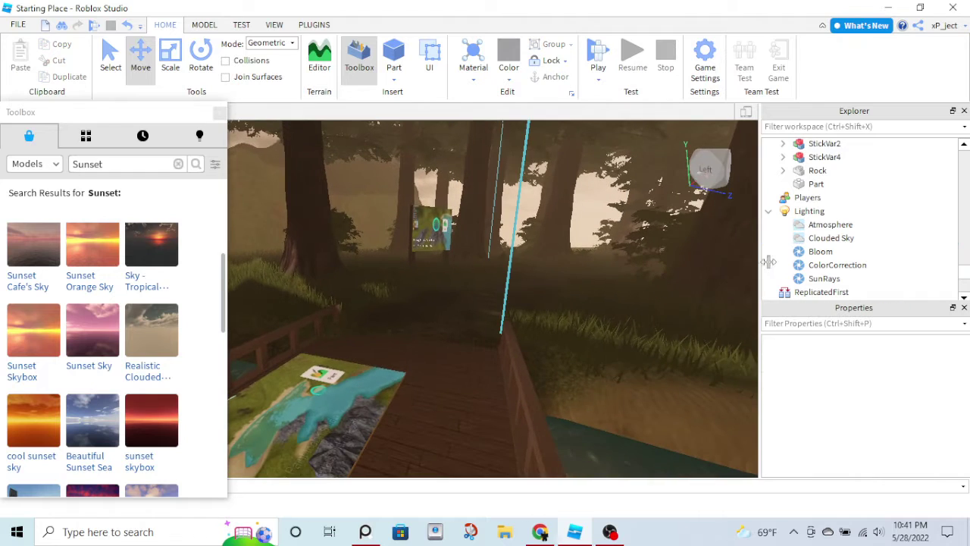
pyautogui.moveTo(565, 312)
pyautogui.mouseDown(button='right')
pyautogui.moveTo(573, 320)
pyautogui.moveTo(566, 316)
pyautogui.mouseUp(button='right')
pyautogui.press('w')
pyautogui.press('s')
pyautogui.press('s')
pyautogui.click(220, 113)
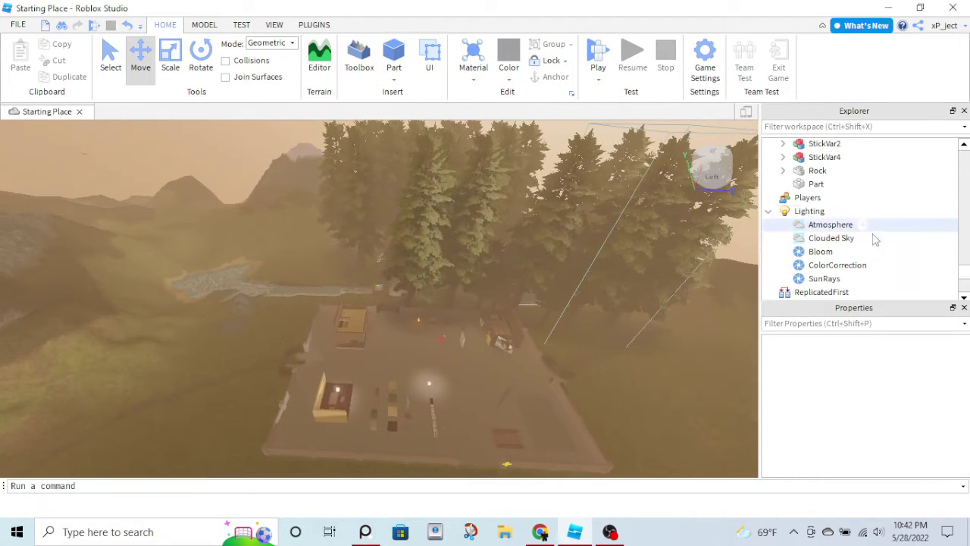
# Look through the properties of the Lighting service.
pyautogui.scroll(4, 872, 237)
pyautogui.scroll(-3, 873, 240)
pyautogui.click(806, 284)
pyautogui.scroll(-5, 834, 227)
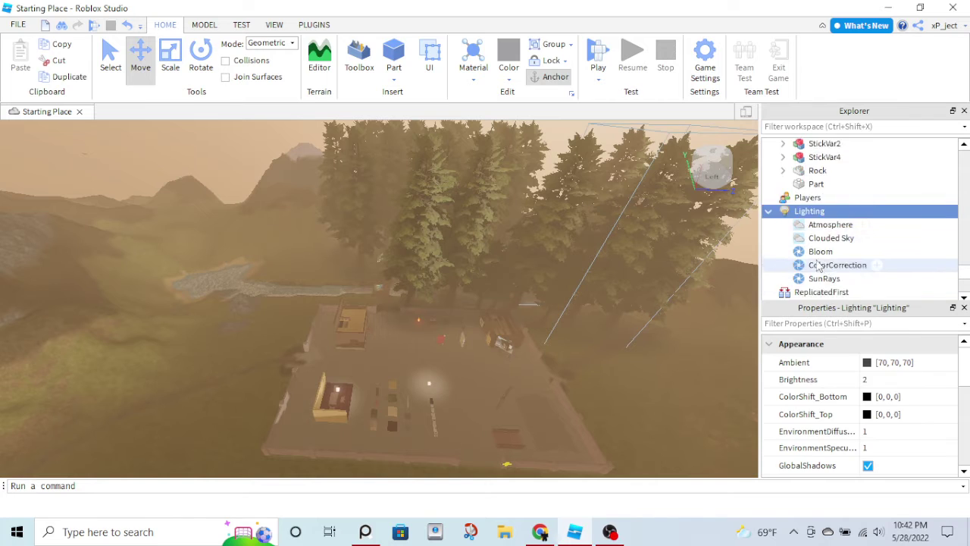
pyautogui.scroll(-3, 899, 417)
pyautogui.scroll(-5, 898, 417)
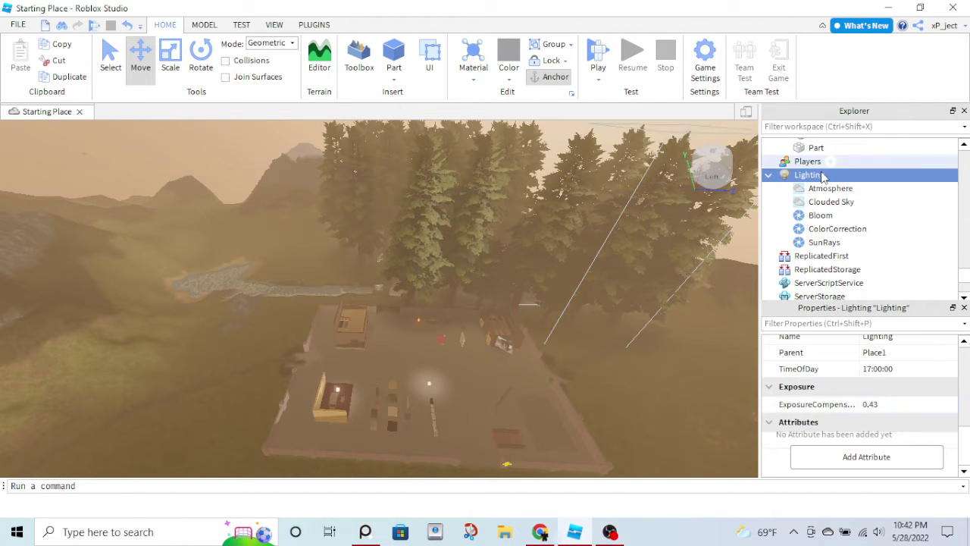
# Disable the Bloom, ColorCorrection and SunRays effects in Lighting together and view the sky over the trees.
pyautogui.click(826, 201)
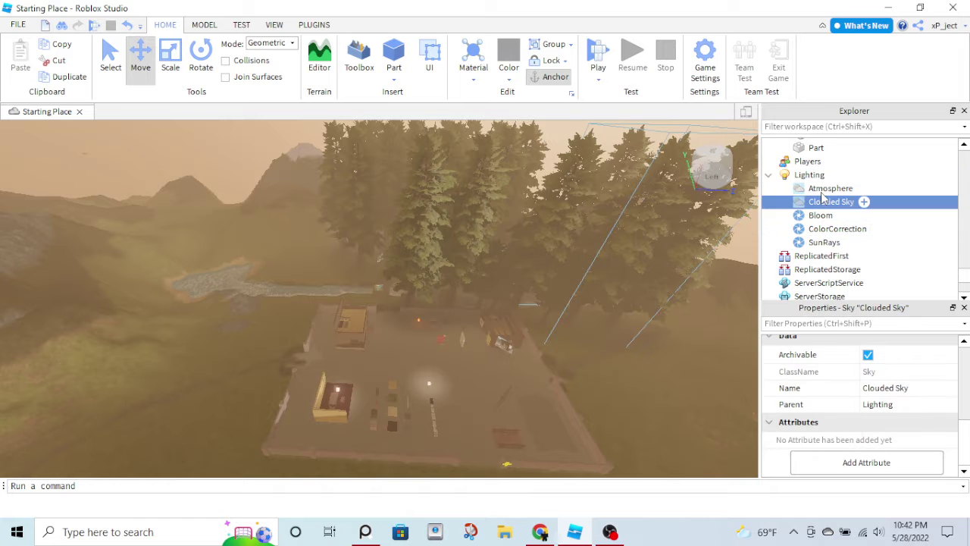
pyautogui.keyDown('shift'); pyautogui.click(826, 242); pyautogui.keyUp('shift')
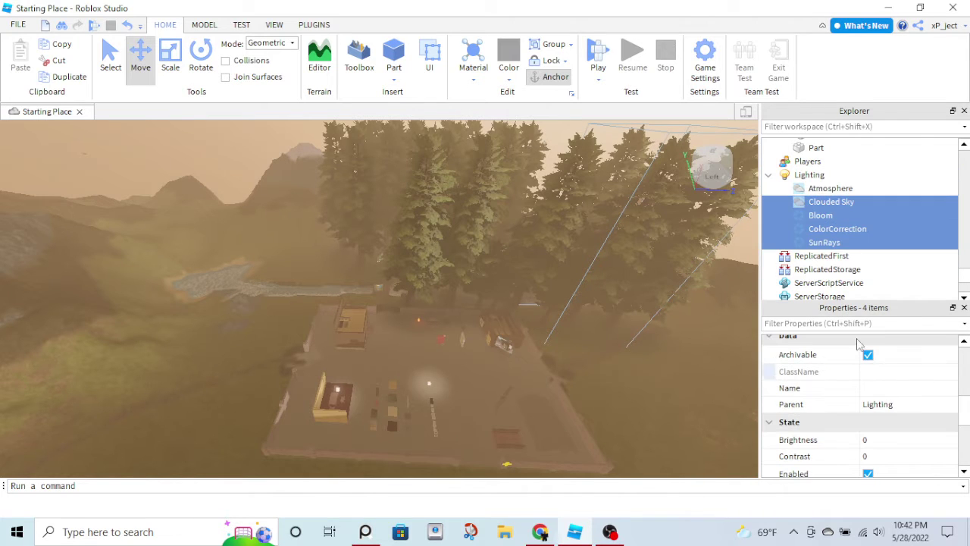
pyautogui.click(819, 191)
pyautogui.keyDown('shift'); pyautogui.click(836, 250); pyautogui.keyUp('shift')
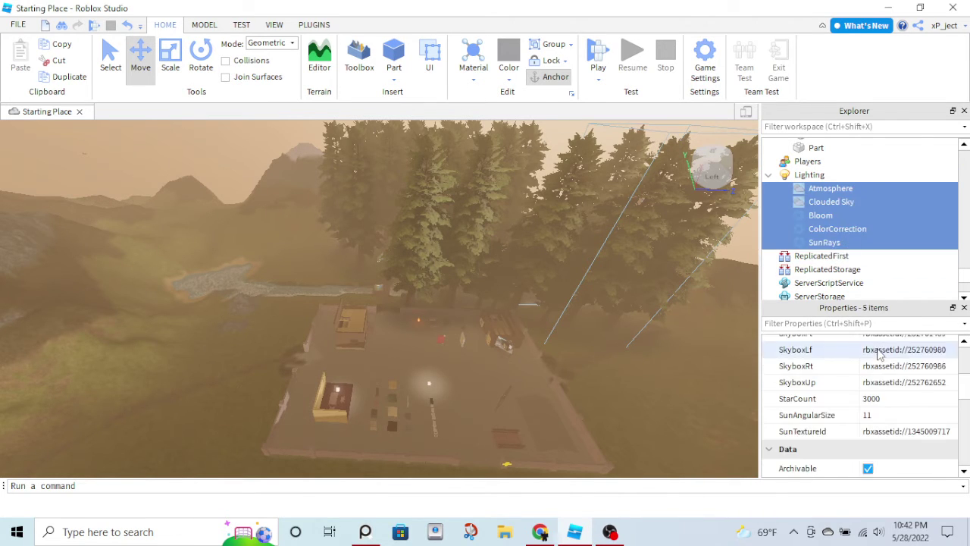
pyautogui.scroll(-3, 883, 395)
pyautogui.scroll(-3, 886, 419)
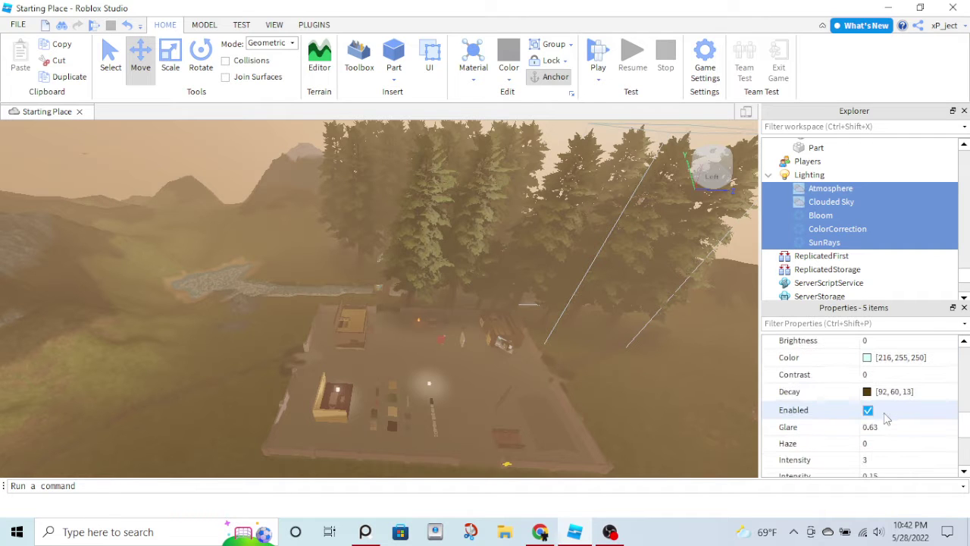
pyautogui.click(869, 413)
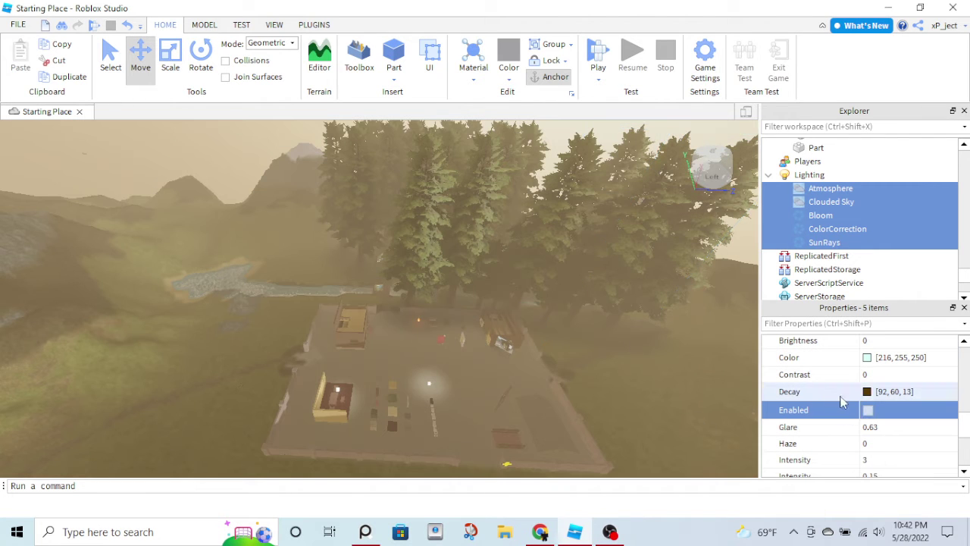
pyautogui.click(729, 343)
pyautogui.moveTo(628, 316); pyautogui.dragTo(635, 319, button='right')
pyautogui.moveTo(577, 303); pyautogui.dragTo(606, 290, button='right')
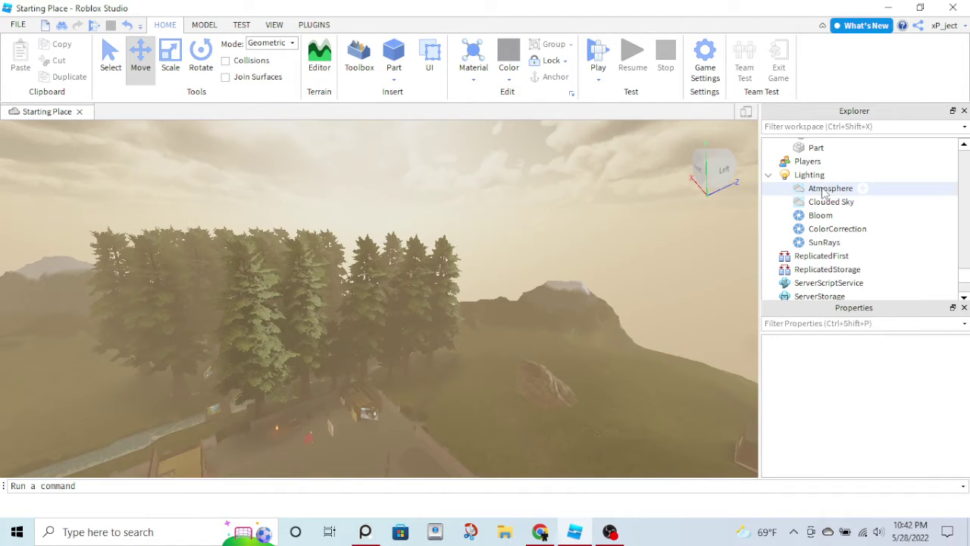
# Examine the properties of the Atmosphere, Clouded Sky, Bloom and ColorCorrection objects in Lighting.
pyautogui.click(830, 188)
pyautogui.scroll(-5, 901, 424)
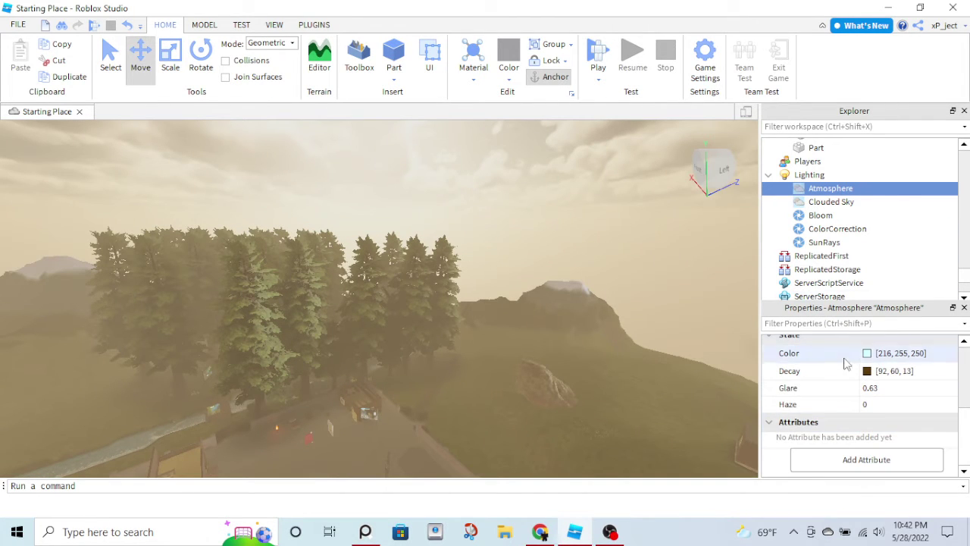
pyautogui.scroll(5, 845, 364)
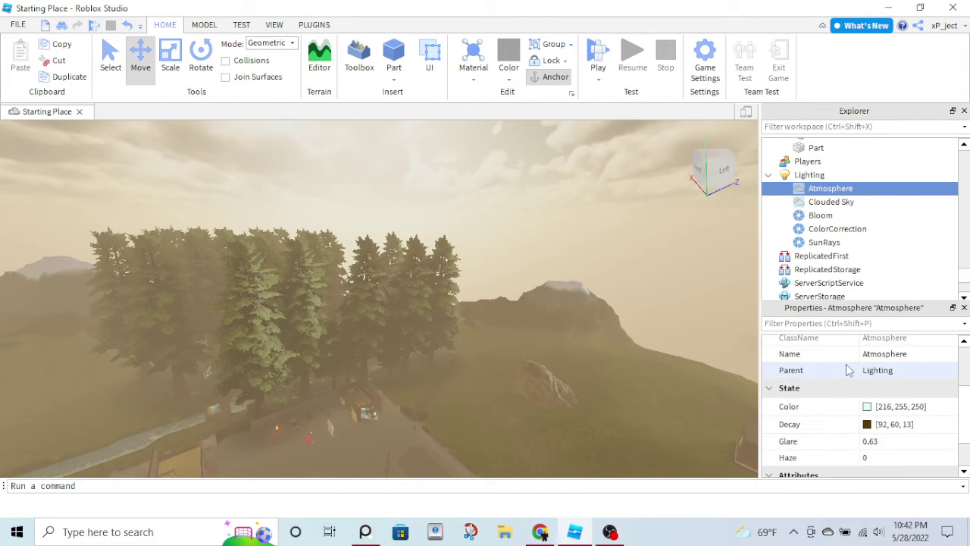
pyautogui.click(821, 203)
pyautogui.click(826, 216)
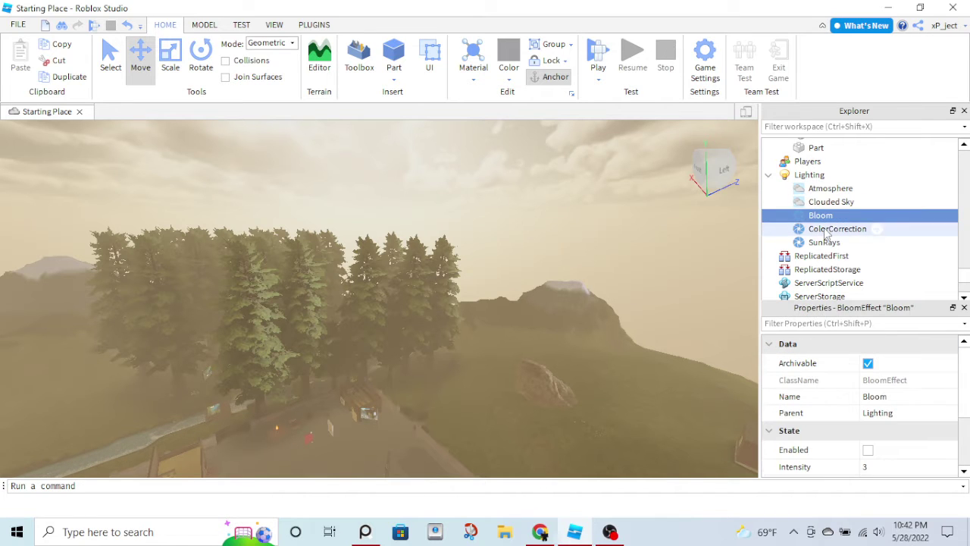
pyautogui.click(826, 231)
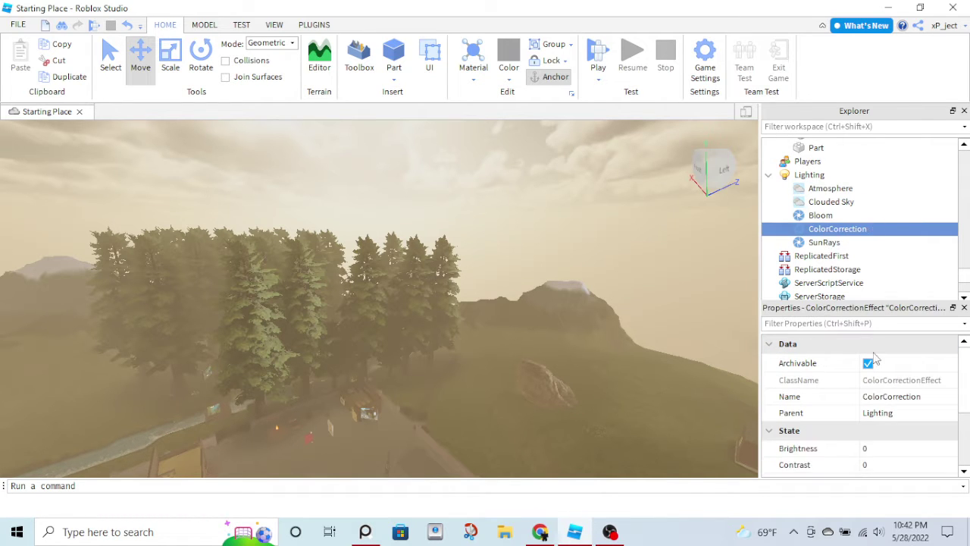
pyautogui.scroll(-4, 877, 379)
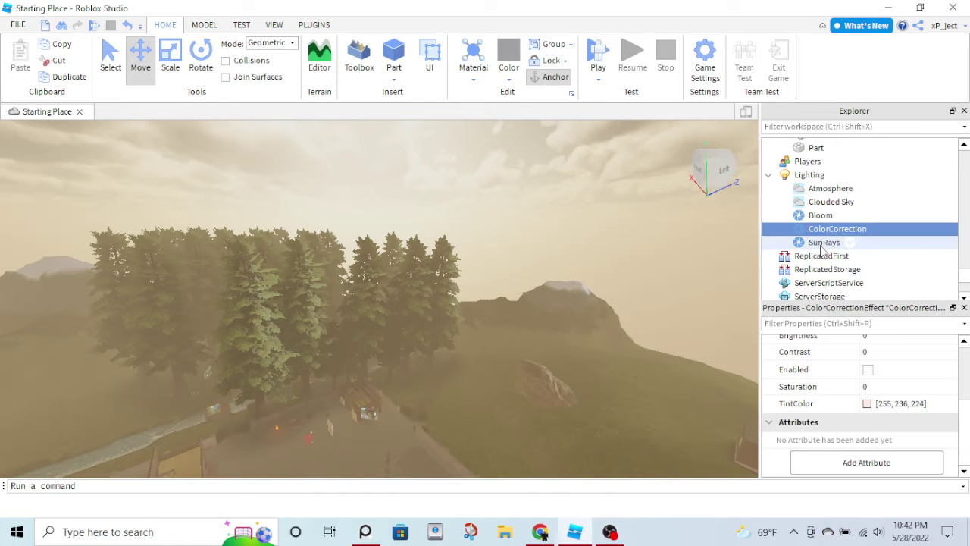
pyautogui.click(820, 203)
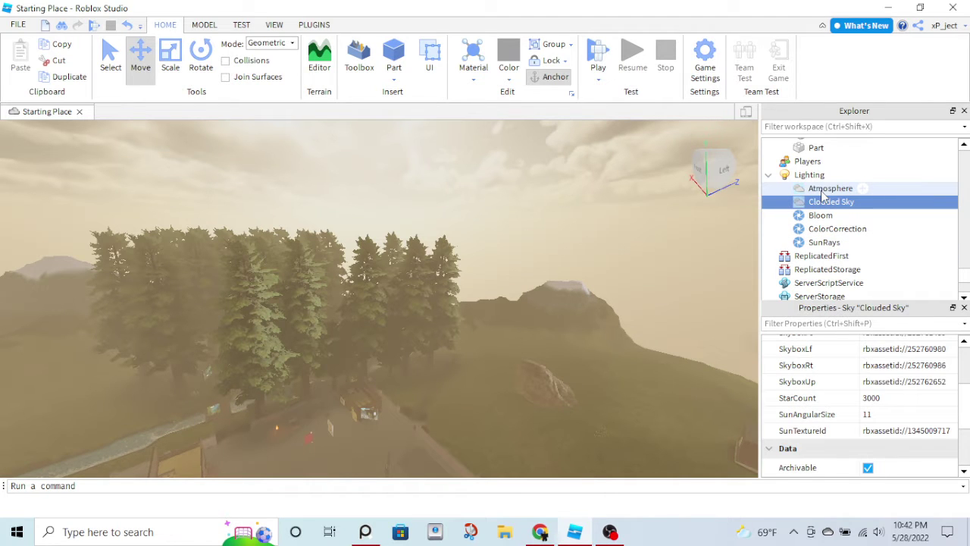
pyautogui.click(826, 189)
pyautogui.scroll(3, 899, 398)
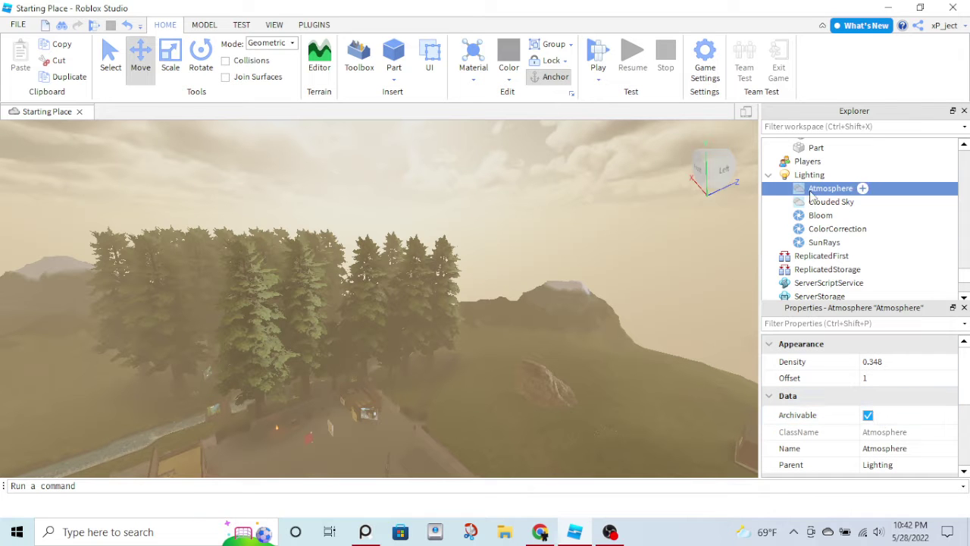
# Lower the RedwoodTreeVar0 beside the river so that its base sinks into the ground.
pyautogui.scroll(10, 420, 348)
pyautogui.moveTo(421, 348); pyautogui.dragTo(421, 349, button='right')
pyautogui.scroll(10, 426, 340)
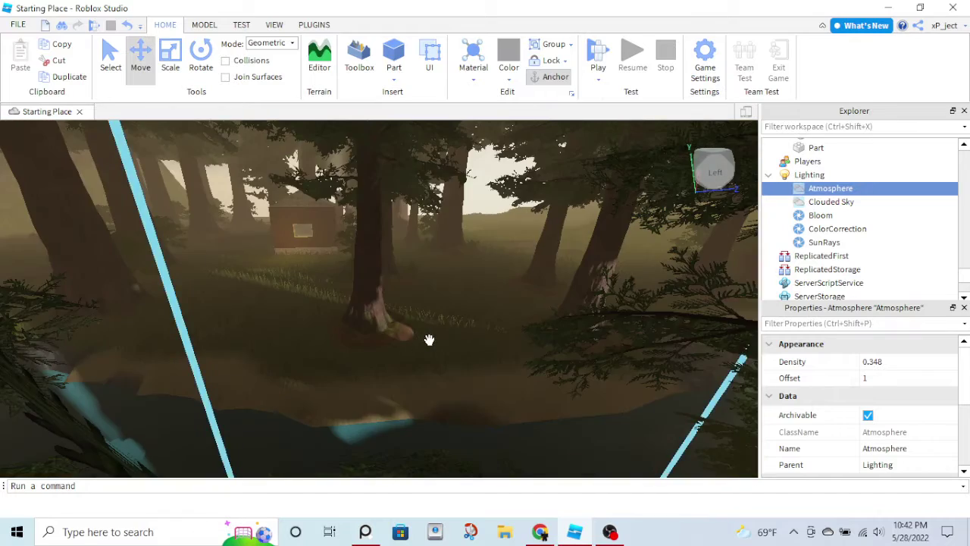
pyautogui.click(413, 291)
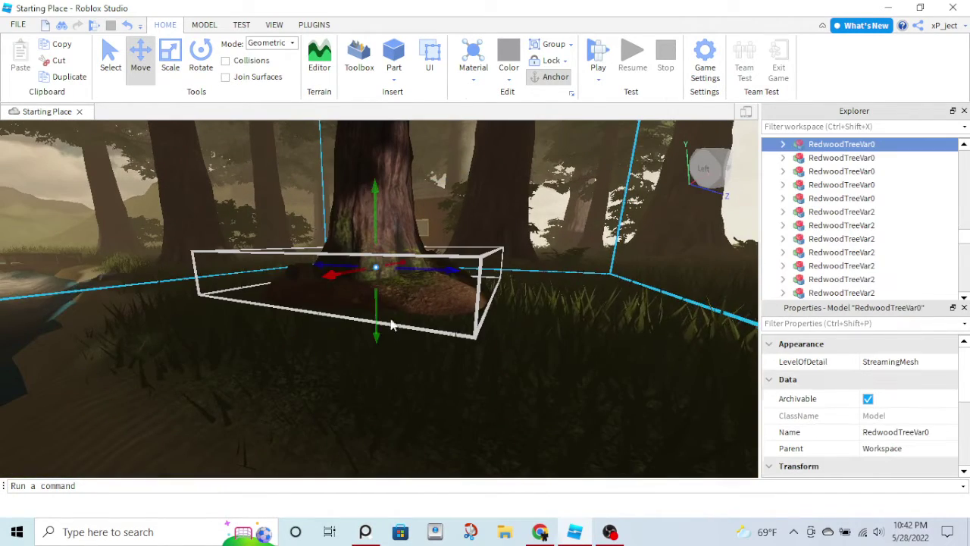
pyautogui.moveTo(377, 326); pyautogui.dragTo(385, 365)
pyautogui.scroll(10, 400, 348)
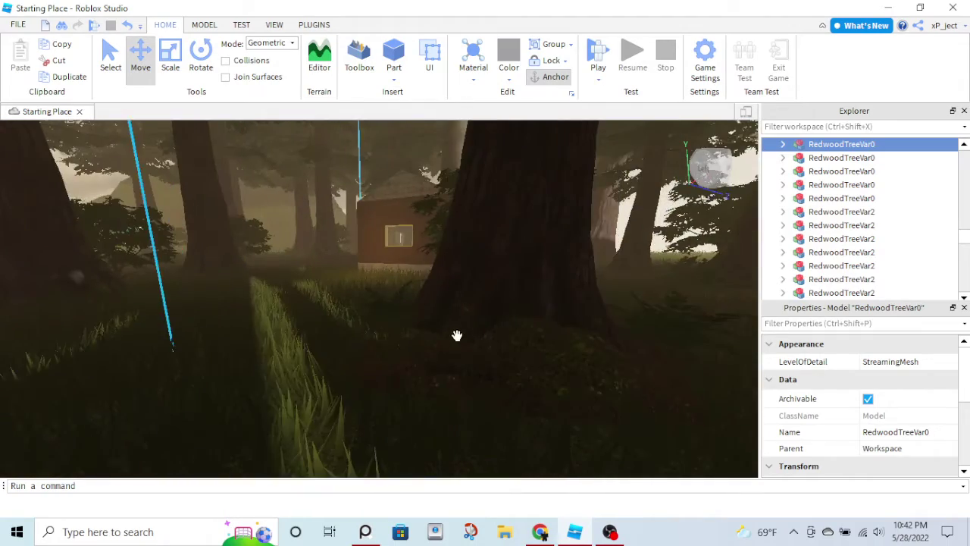
# Raise the terrain around the redwood bases near the cabin and along the riverbank with the Grow brush.
pyautogui.click(489, 327)
pyautogui.press('w')
pyautogui.moveTo(468, 318); pyautogui.dragTo(468, 319, button='right')
pyautogui.press('w')
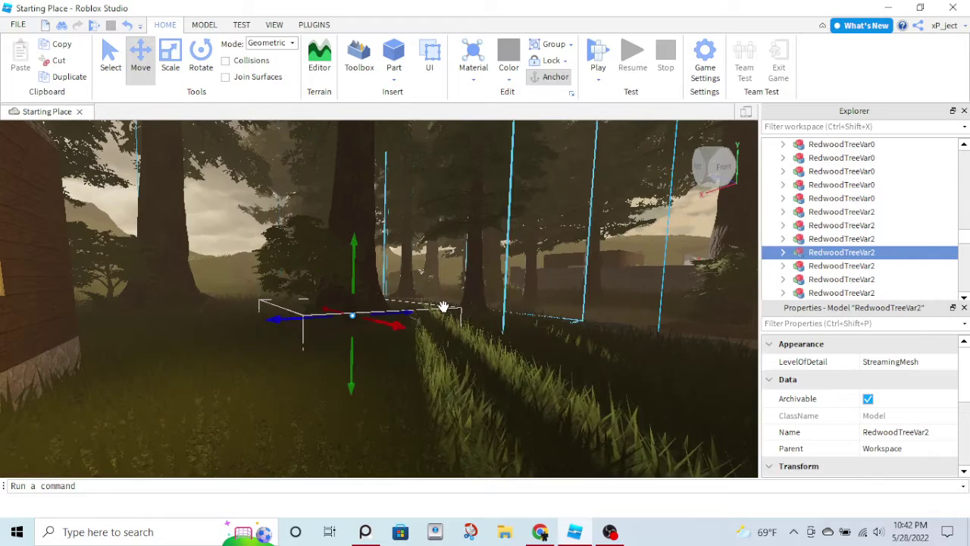
pyautogui.click(319, 57)
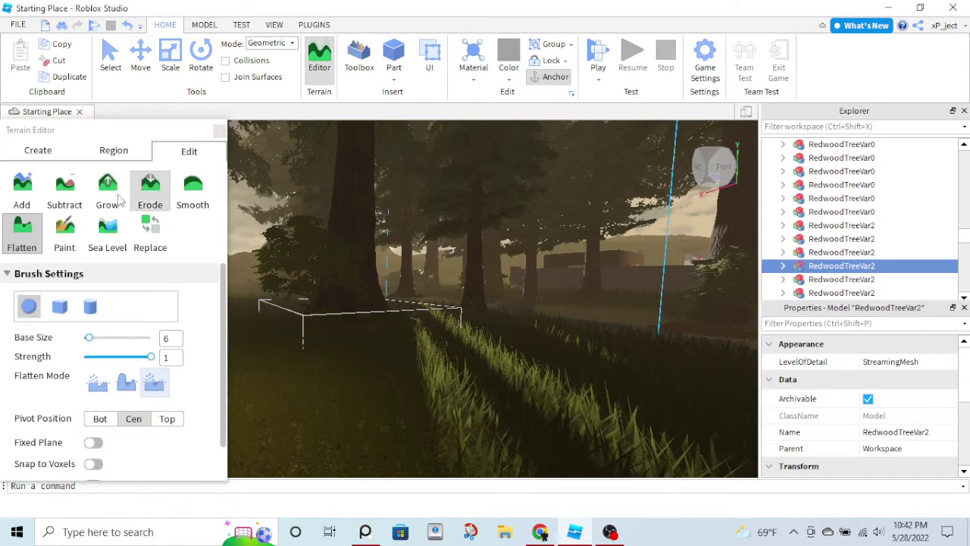
pyautogui.click(106, 189)
pyautogui.moveTo(303, 292); pyautogui.dragTo(305, 294, button='right')
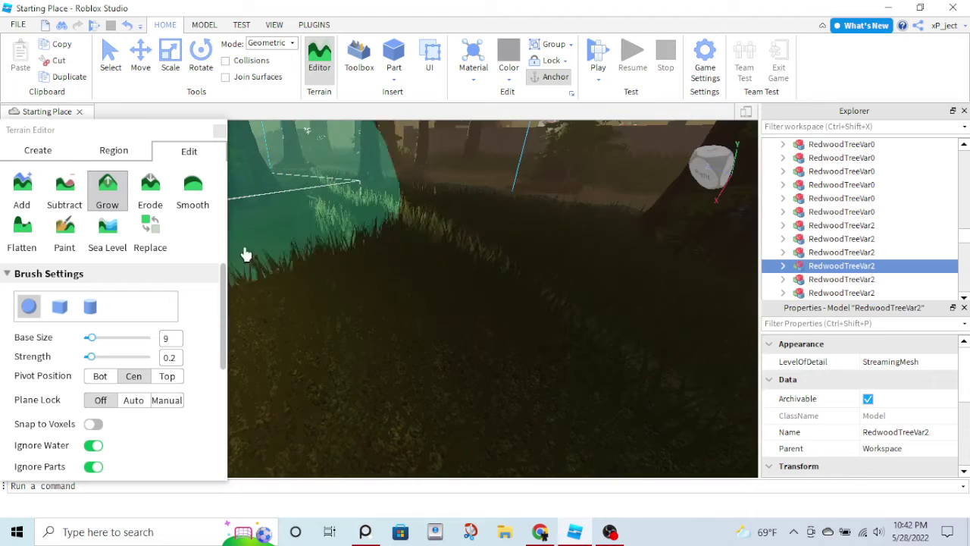
pyautogui.moveTo(245, 254)
pyautogui.mouseDown()
pyautogui.moveTo(595, 242)
pyautogui.moveTo(486, 206)
pyautogui.mouseUp()
pyautogui.scroll(6, 582, 188)
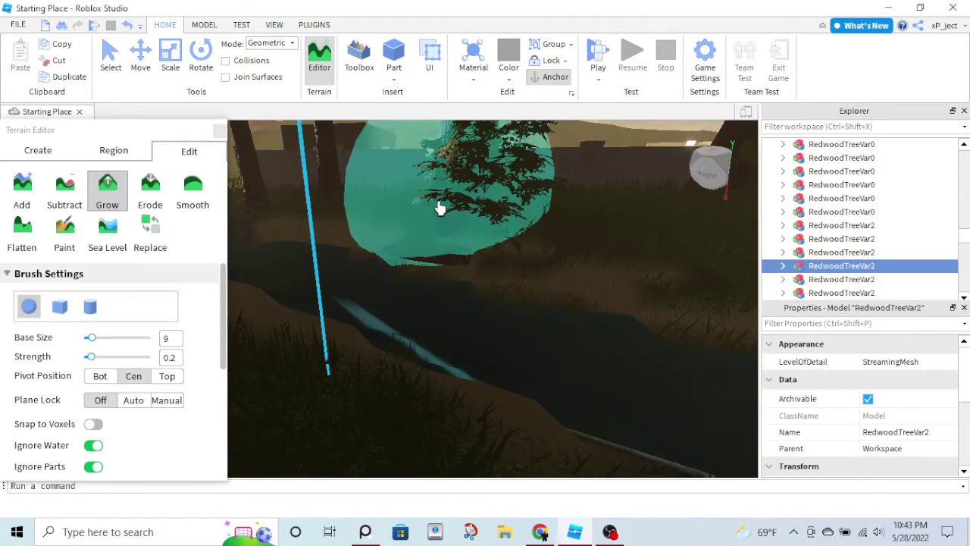
pyautogui.moveTo(437, 217); pyautogui.dragTo(450, 216)
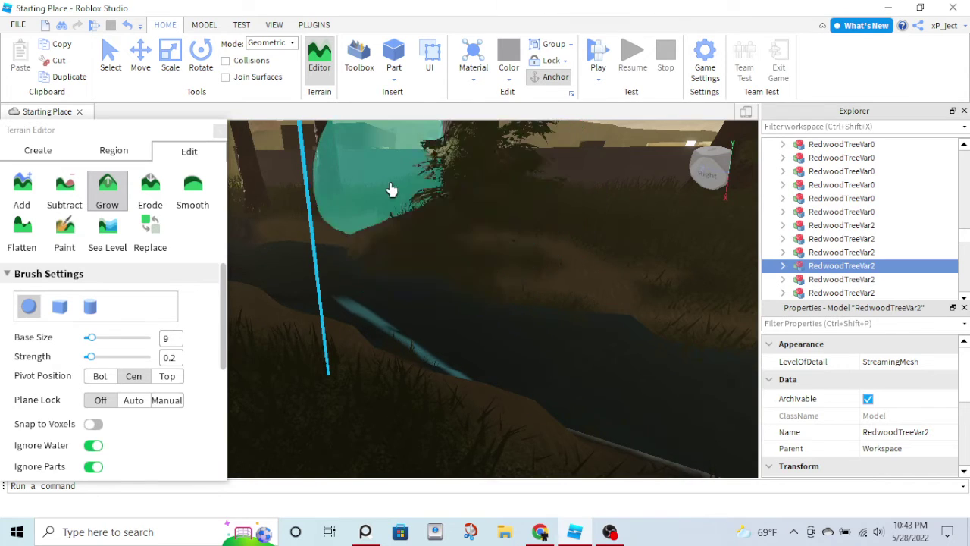
# Inspect the ground around the cabin and the redwood bases throughout the forest.
pyautogui.moveTo(392, 188); pyautogui.dragTo(389, 190, button='right')
pyautogui.press('w')
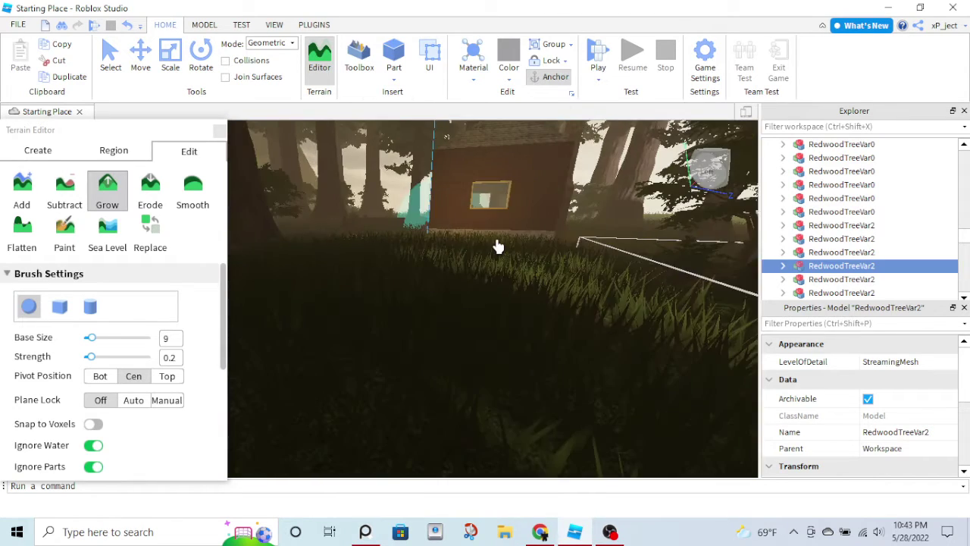
pyautogui.moveTo(496, 245)
pyautogui.mouseDown(button='right')
pyautogui.moveTo(575, 291)
pyautogui.moveTo(447, 273)
pyautogui.mouseUp(button='right')
pyautogui.press('w')
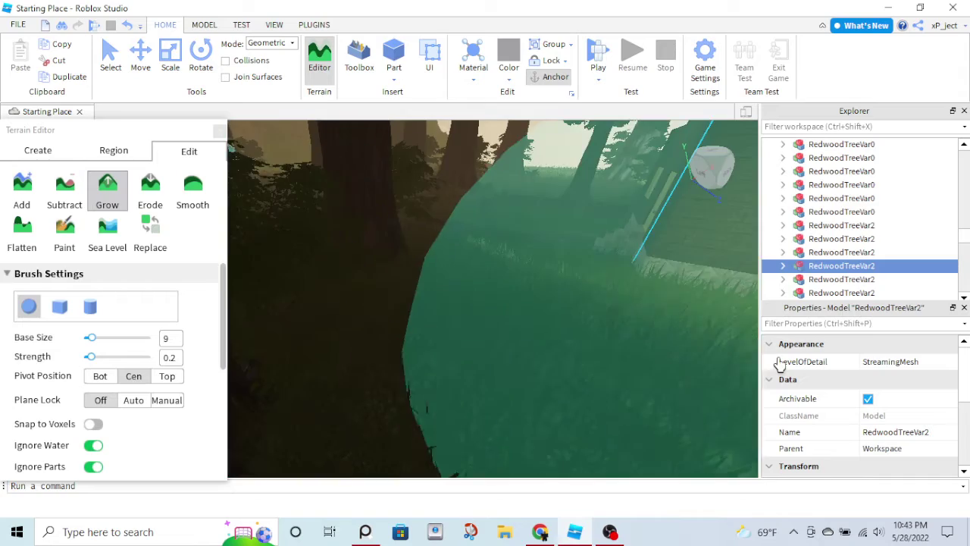
pyautogui.moveTo(575, 308)
pyautogui.mouseDown(button='right')
pyautogui.moveTo(583, 309)
pyautogui.moveTo(526, 294)
pyautogui.moveTo(545, 305)
pyautogui.moveTo(548, 321)
pyautogui.mouseUp(button='right')
pyautogui.press('s')
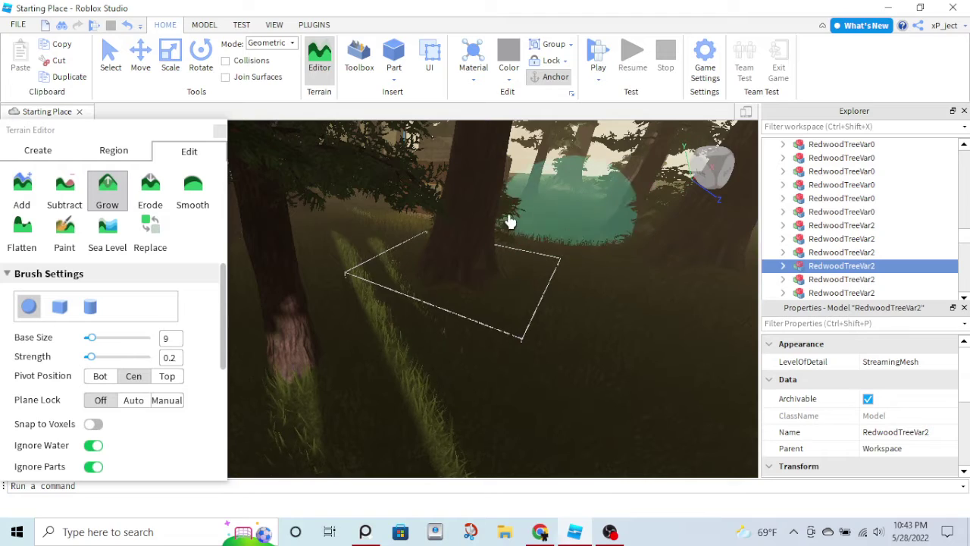
pyautogui.moveTo(632, 216); pyautogui.dragTo(636, 233, button='right')
pyautogui.press('s')
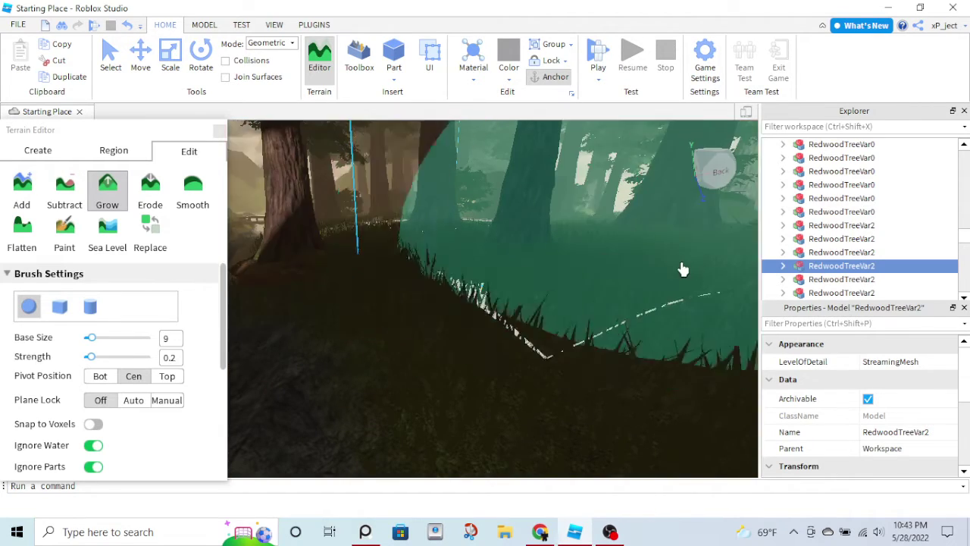
pyautogui.press('e')
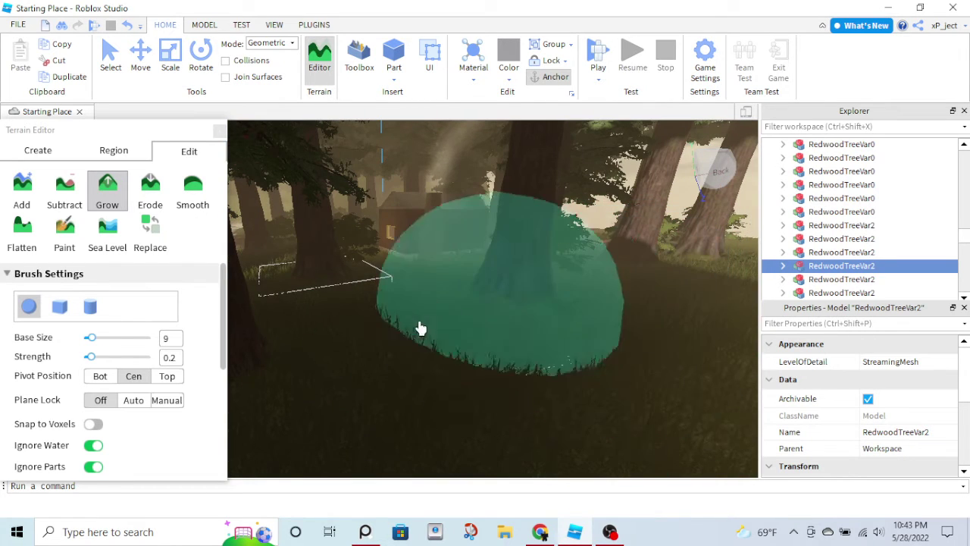
# Check the redwood bases and surrounding ground from the cabin past the billboard to the hillside.
pyautogui.press('w')
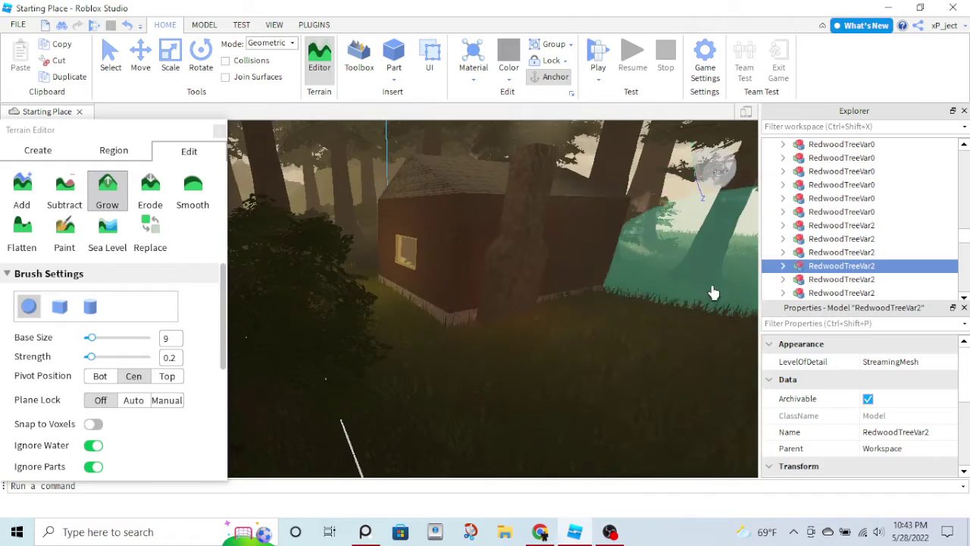
pyautogui.press('w')
pyautogui.moveTo(327, 325); pyautogui.dragTo(371, 255, button='right')
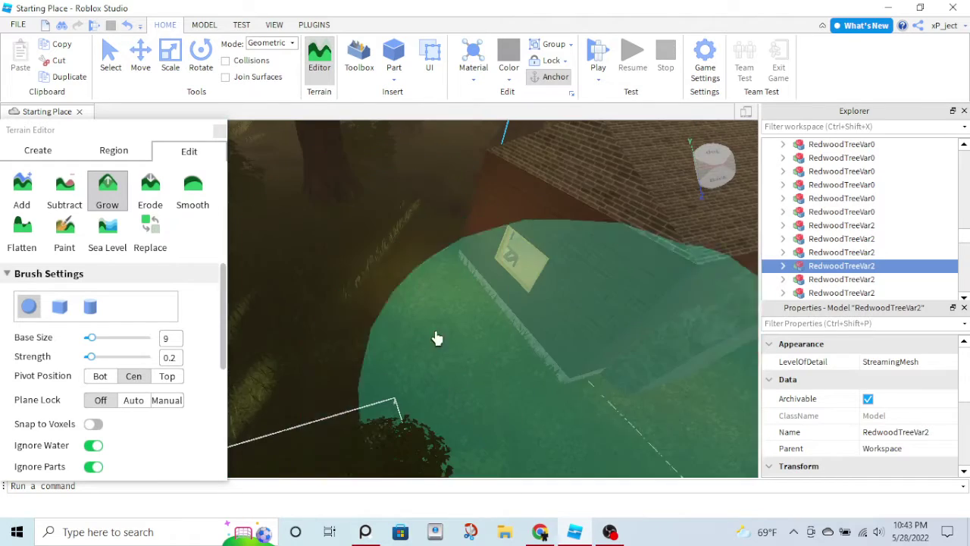
pyautogui.press('w')
pyautogui.moveTo(369, 202)
pyautogui.mouseDown(button='right')
pyautogui.moveTo(379, 193)
pyautogui.moveTo(379, 212)
pyautogui.moveTo(579, 258)
pyautogui.mouseUp(button='right')
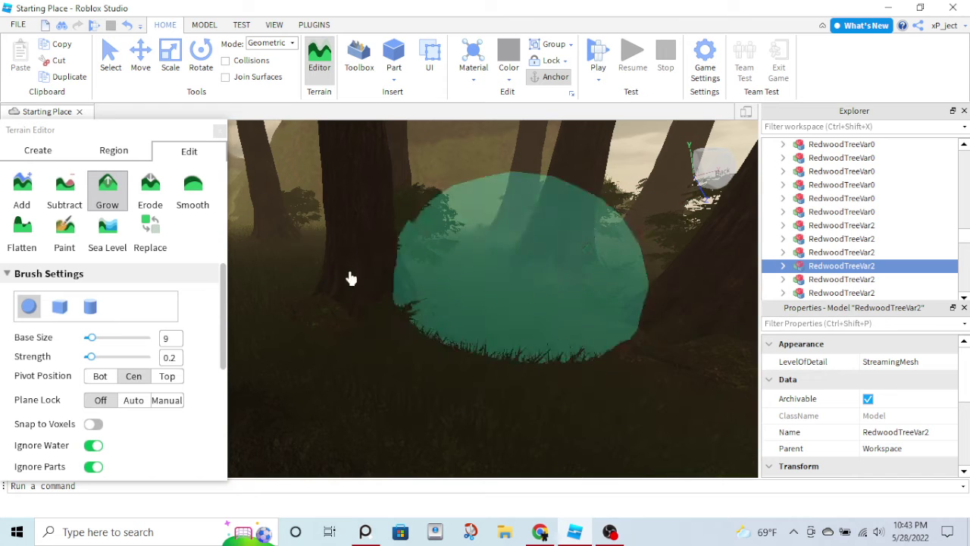
pyautogui.press('w')
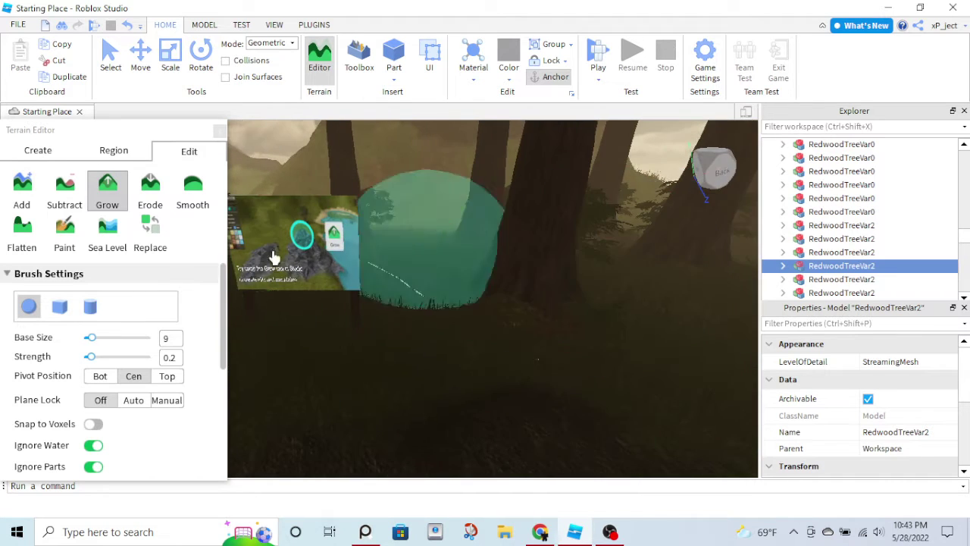
pyautogui.press('w')
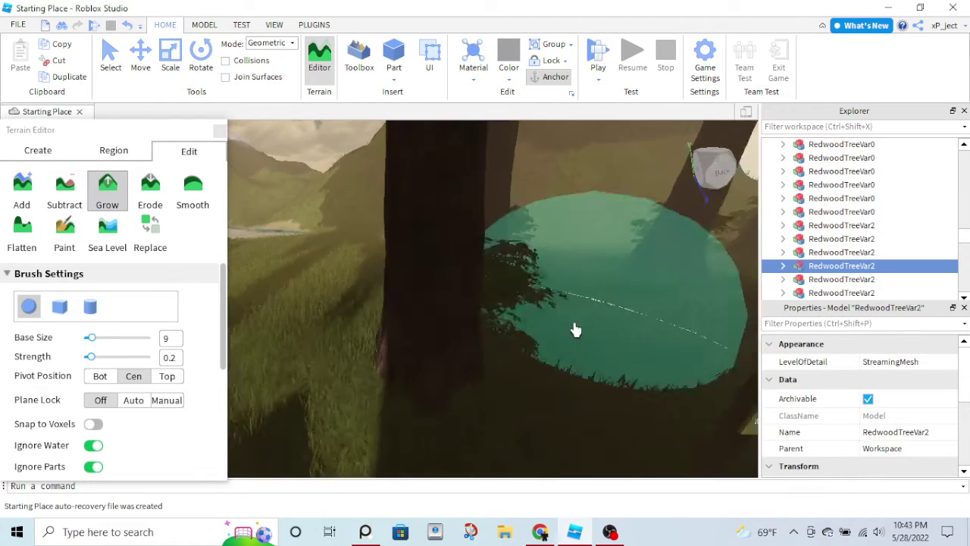
pyautogui.press('w')
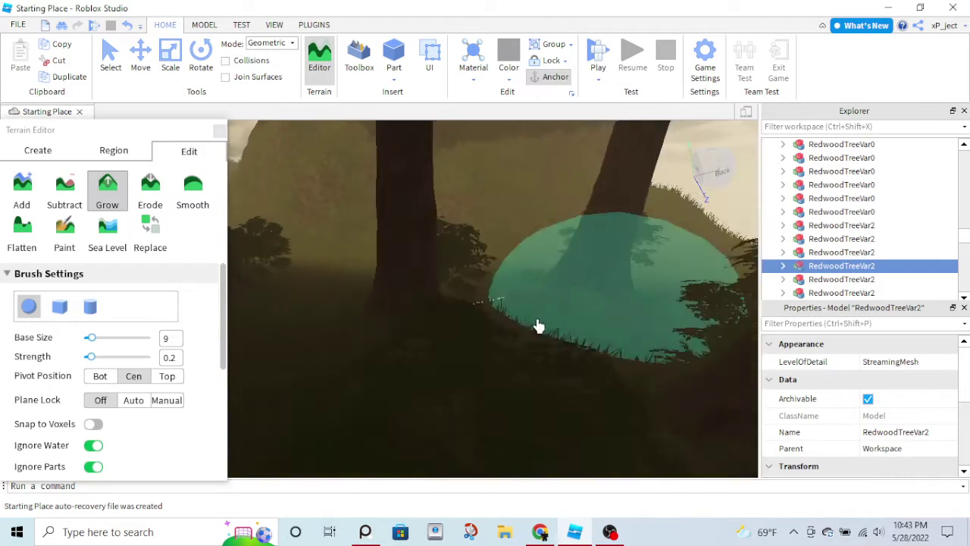
pyautogui.moveTo(537, 325)
pyautogui.mouseDown(button='right')
pyautogui.moveTo(565, 308)
pyautogui.moveTo(411, 299)
pyautogui.mouseUp(button='right')
pyautogui.press('w')
pyautogui.moveTo(530, 271); pyautogui.dragTo(509, 310, button='right')
# Close the Terrain Editor and box-select the cluster of redwoods beside the river with the Move tool.
pyautogui.click(219, 130)
pyautogui.click(140, 57)
pyautogui.click(539, 375)
pyautogui.moveTo(539, 376)
pyautogui.mouseDown(button='right')
pyautogui.moveTo(514, 369)
pyautogui.moveTo(525, 370)
pyautogui.mouseUp(button='right')
pyautogui.press('s')
pyautogui.press('s')
pyautogui.scroll(-8, 523, 365)
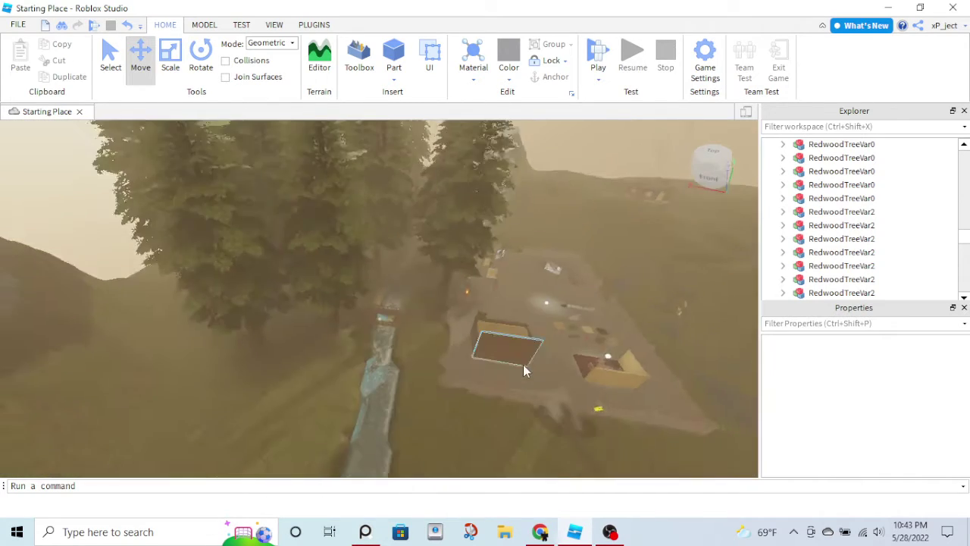
pyautogui.moveTo(523, 365); pyautogui.dragTo(525, 368, button='right')
pyautogui.moveTo(394, 359); pyautogui.dragTo(269, 268)
pyautogui.scroll(10, 415, 300)
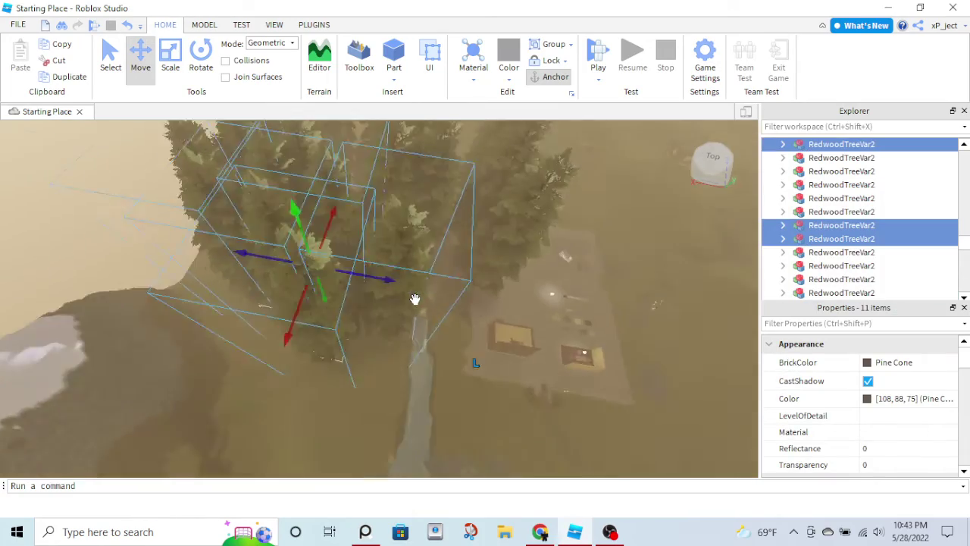
# Remove the billboard and the wooden fence posts and rails from the selection, keeping only the five redwoods.
pyautogui.moveTo(416, 300); pyautogui.dragTo(406, 301, button='right')
pyautogui.press('w')
pyautogui.keyDown('ctrl'); pyautogui.click(392, 311); pyautogui.keyUp('ctrl')
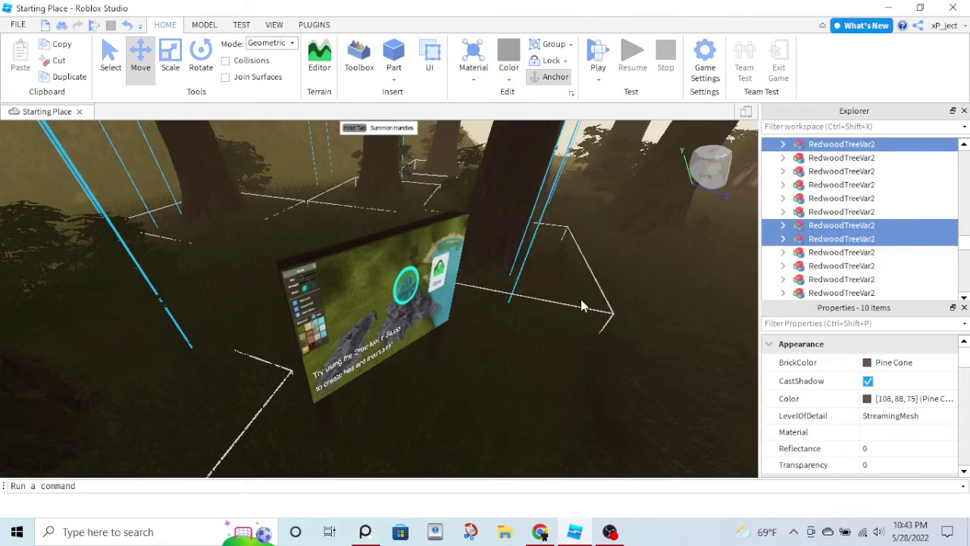
pyautogui.press('w')
pyautogui.moveTo(628, 306); pyautogui.dragTo(628, 307, button='right')
pyautogui.keyDown('ctrl'); pyautogui.click(557, 234); pyautogui.keyUp('ctrl')
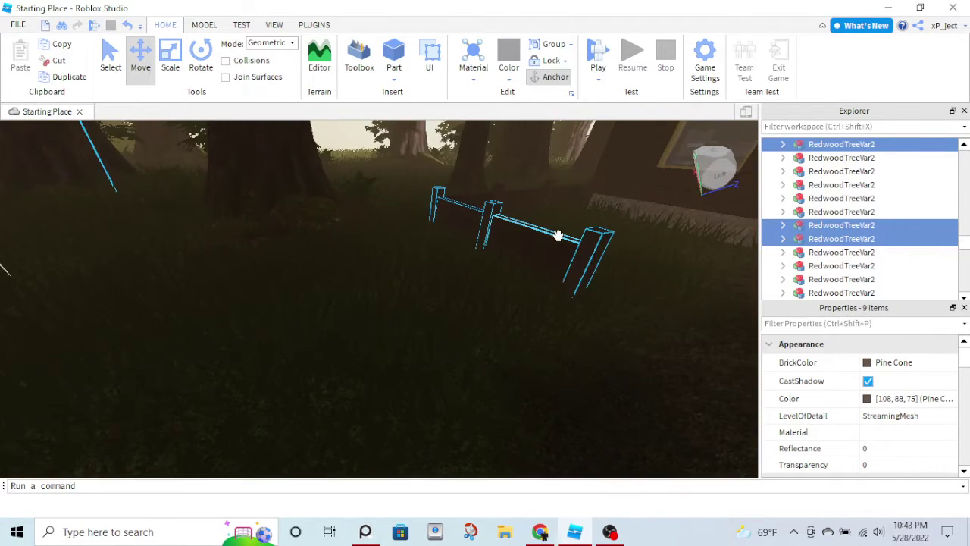
pyautogui.moveTo(449, 268); pyautogui.dragTo(477, 277, button='right')
pyautogui.press('w')
pyautogui.keyDown('ctrl'); pyautogui.click(379, 270); pyautogui.keyUp('ctrl')
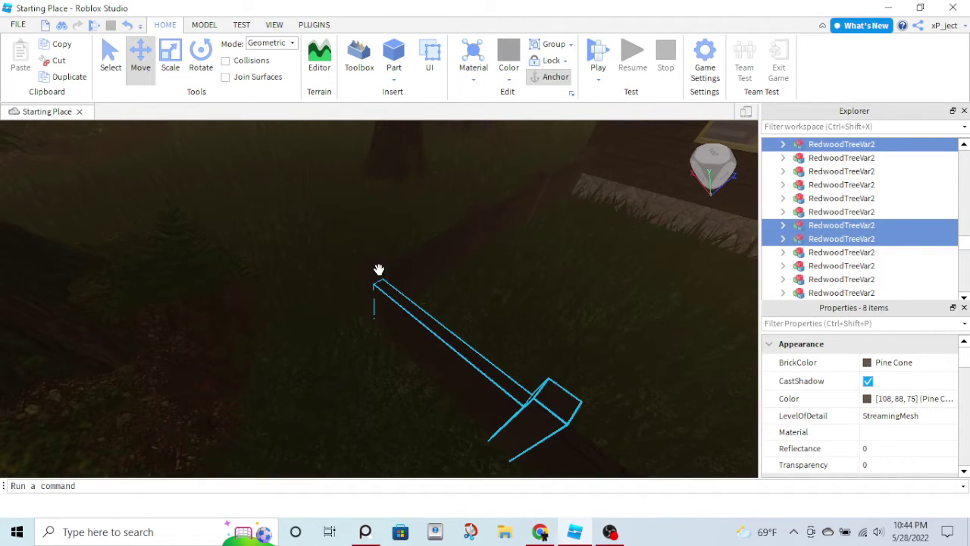
pyautogui.keyDown('ctrl'); pyautogui.click(557, 417); pyautogui.keyUp('ctrl')
pyautogui.moveTo(492, 382); pyautogui.dragTo(517, 384, button='right')
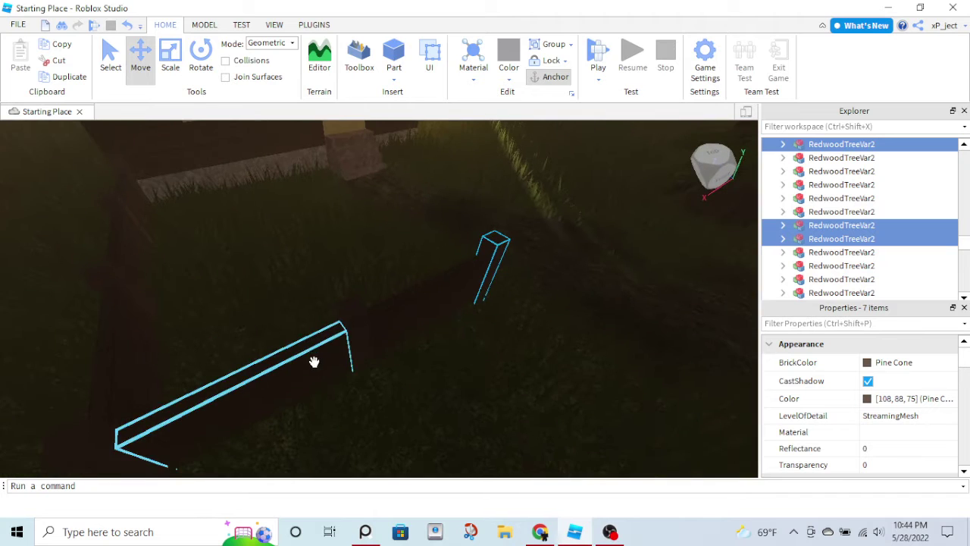
pyautogui.keyDown('ctrl'); pyautogui.click(357, 340); pyautogui.keyUp('ctrl')
pyautogui.keyDown('ctrl'); pyautogui.click(496, 253); pyautogui.keyUp('ctrl')
pyautogui.moveTo(510, 306); pyautogui.dragTo(512, 311, button='right')
pyautogui.press('w')
pyautogui.press('s')
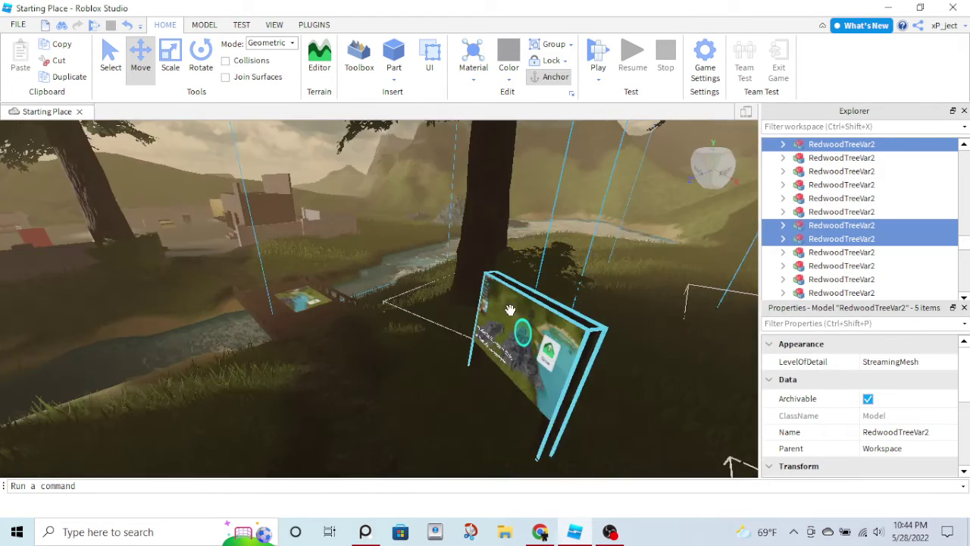
pyautogui.press('s')
# Duplicate the five selected redwoods and move the copies toward the lake end of the river.
pyautogui.moveTo(301, 434); pyautogui.dragTo(312, 433, button='right')
pyautogui.press('w')
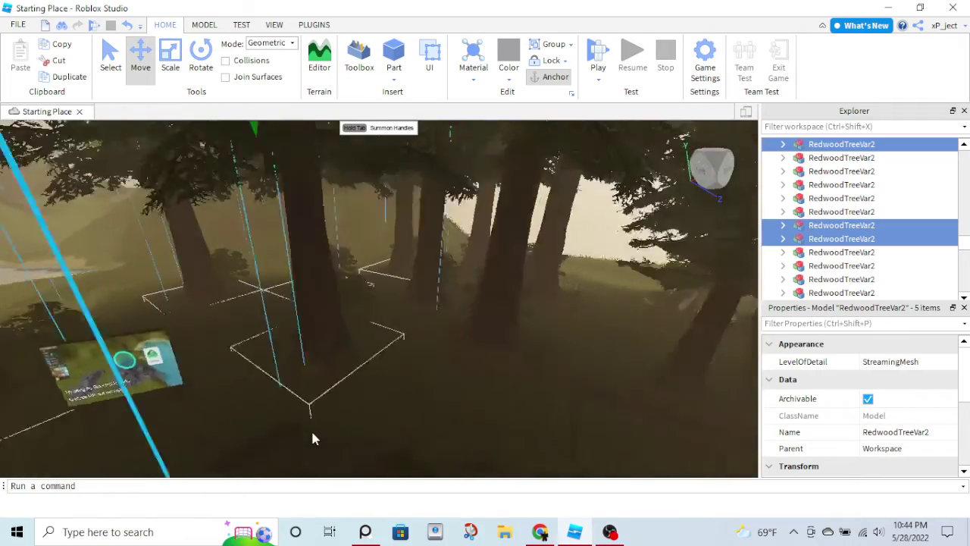
pyautogui.scroll(20, 834, 241)
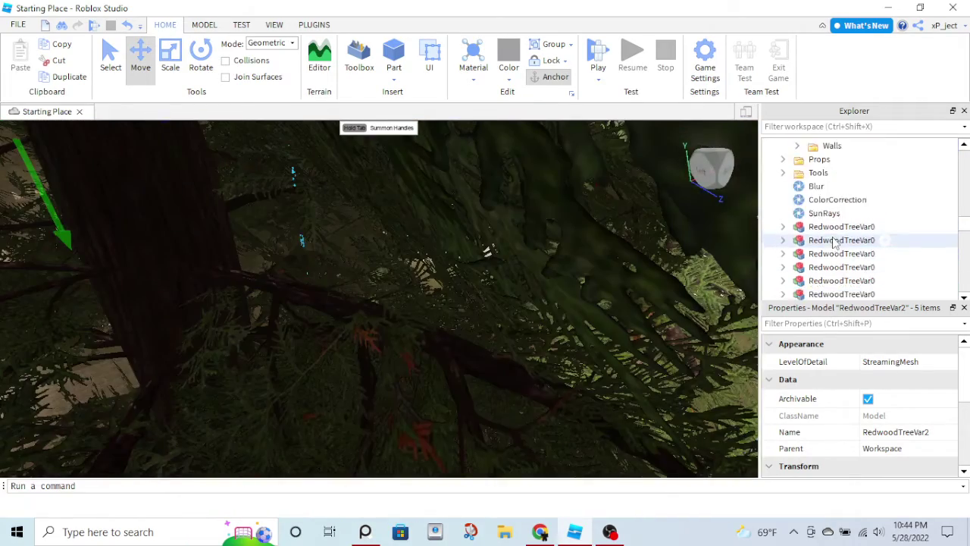
pyautogui.press('s')
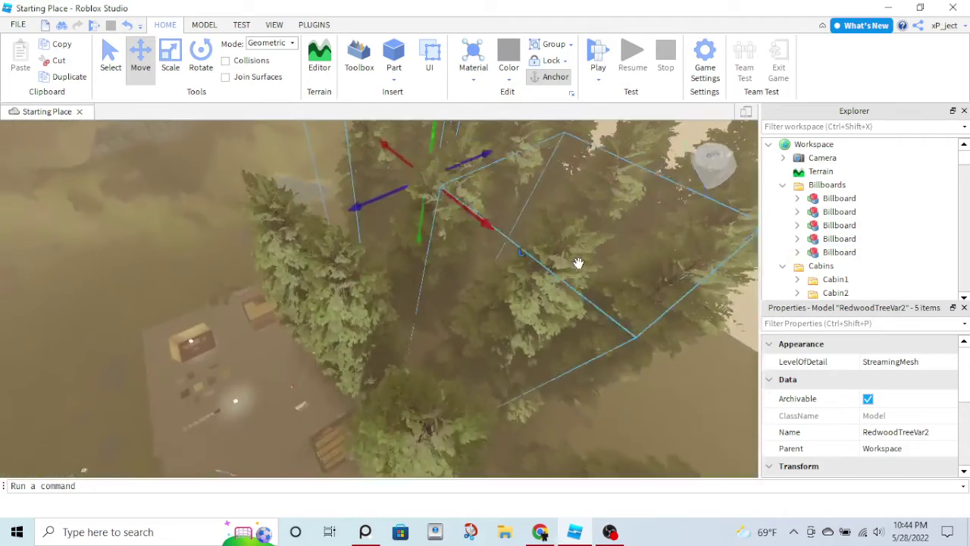
pyautogui.moveTo(578, 263); pyautogui.dragTo(578, 264, button='right')
pyautogui.moveTo(584, 322); pyautogui.dragTo(487, 307)
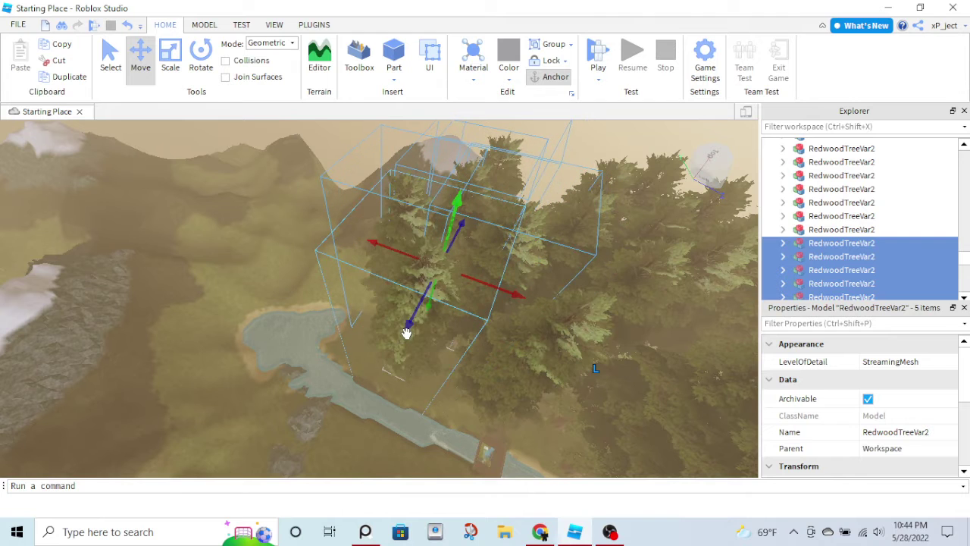
pyautogui.moveTo(407, 332); pyautogui.dragTo(398, 347)
pyautogui.moveTo(499, 303); pyautogui.dragTo(464, 290)
# Move the redwood at the river's edge inland and spread duplicates of it along the grassy bank.
pyautogui.click(439, 371)
pyautogui.scroll(15, 437, 349)
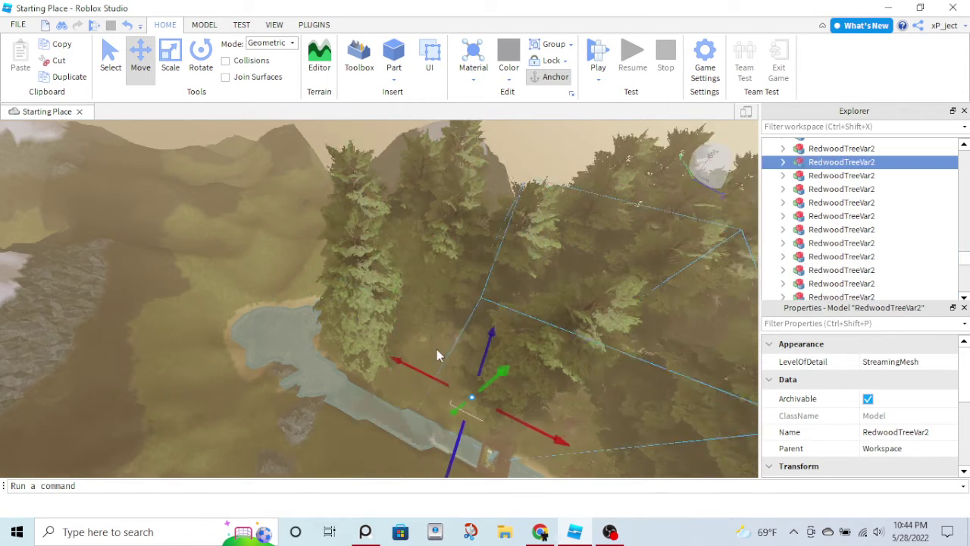
pyautogui.scroll(4, 413, 322)
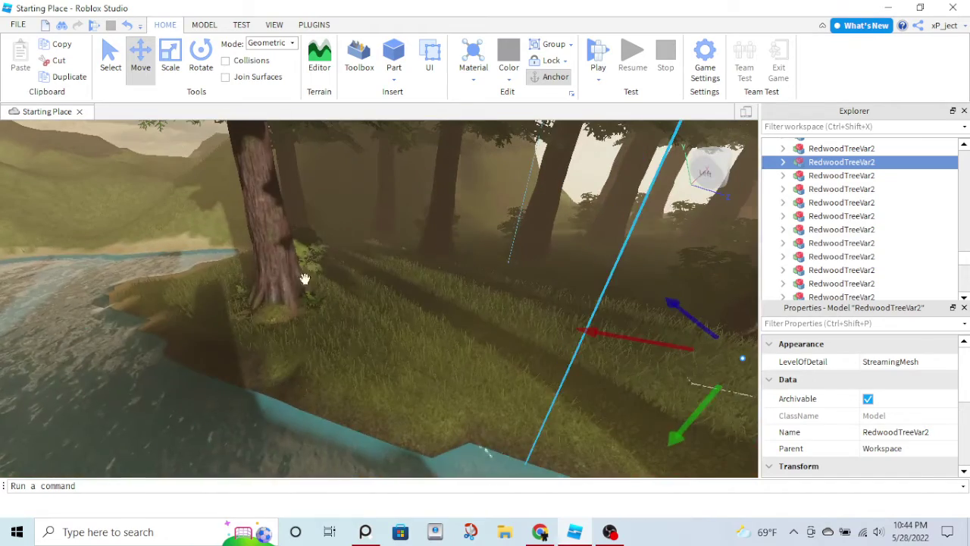
pyautogui.click(300, 278)
pyautogui.moveTo(335, 304); pyautogui.dragTo(509, 294)
pyautogui.hotkey('ctrl', 'd')
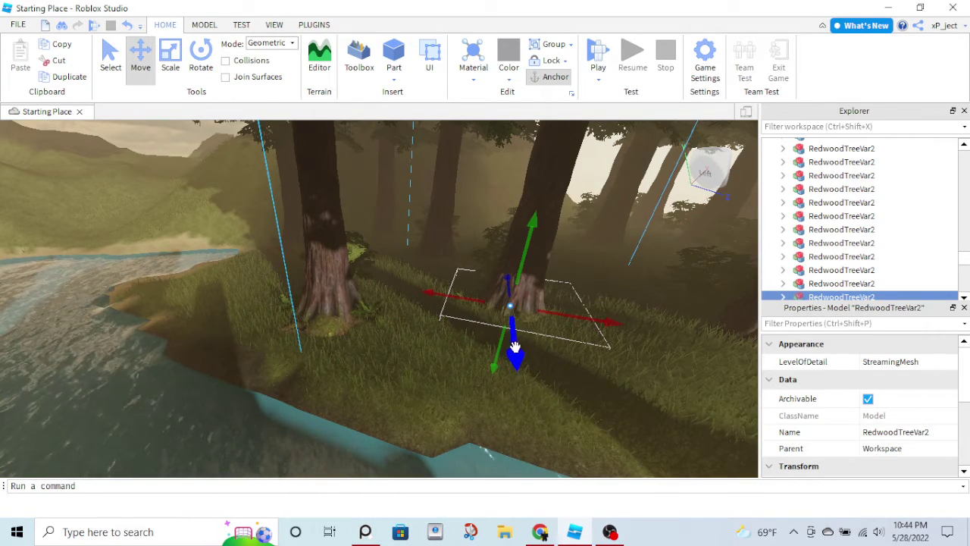
pyautogui.moveTo(584, 326); pyautogui.dragTo(740, 377)
pyautogui.moveTo(637, 366); pyautogui.dragTo(651, 394)
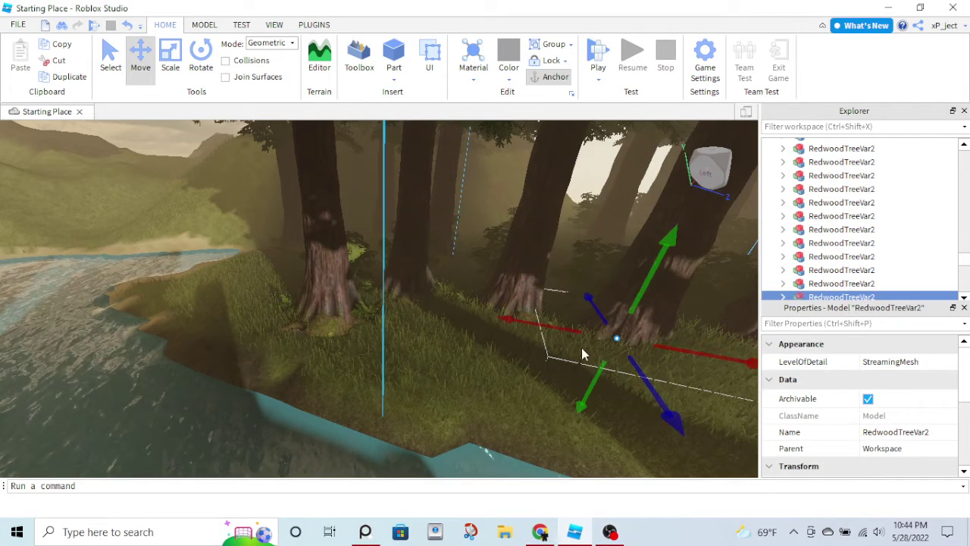
pyautogui.moveTo(504, 321); pyautogui.dragTo(426, 406)
# Review the new riverbank redwoods, the bridge, the billboards and the surrounding mountains.
pyautogui.press('d')
pyautogui.press('w')
pyautogui.click(435, 398)
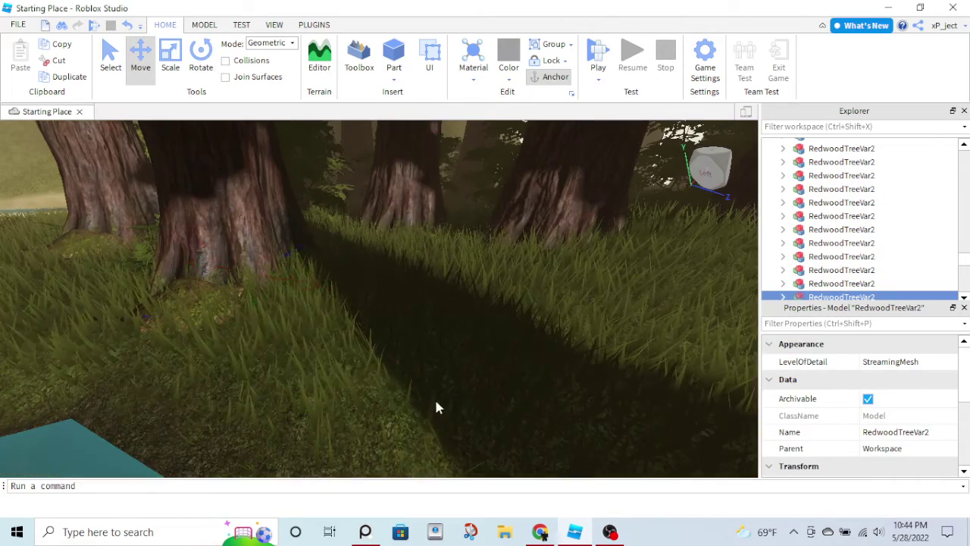
pyautogui.press('s')
pyautogui.moveTo(443, 382); pyautogui.dragTo(442, 382, button='right')
pyautogui.press('w')
pyautogui.press('w')
pyautogui.moveTo(365, 247)
pyautogui.mouseDown(button='right')
pyautogui.moveTo(383, 245)
pyautogui.moveTo(360, 258)
pyautogui.mouseUp(button='right')
pyautogui.press('w')
pyautogui.press('w')
pyautogui.press('s')
pyautogui.press('w')
pyautogui.press('w')
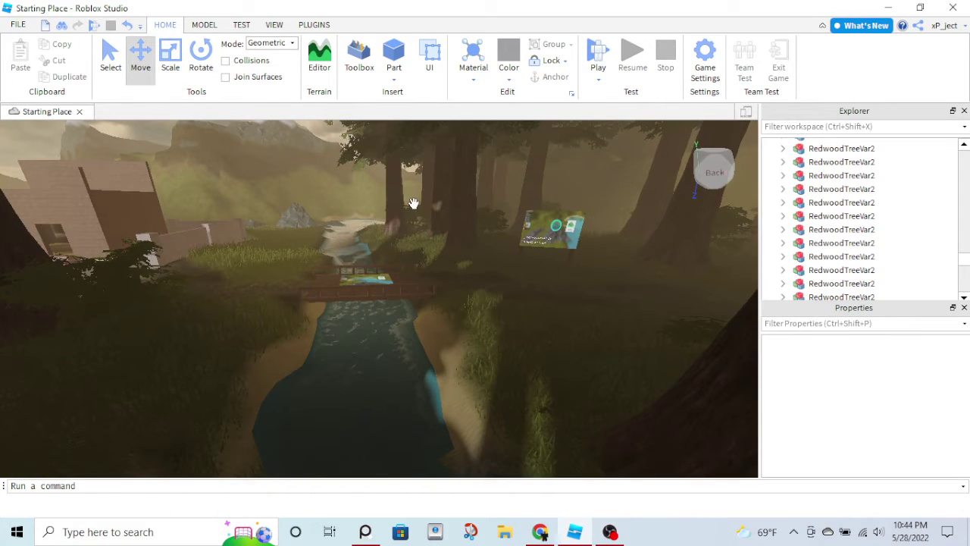
pyautogui.moveTo(410, 201)
pyautogui.mouseDown(button='right')
pyautogui.moveTo(393, 217)
pyautogui.moveTo(417, 217)
pyautogui.moveTo(401, 217)
pyautogui.mouseUp(button='right')
pyautogui.press('w')
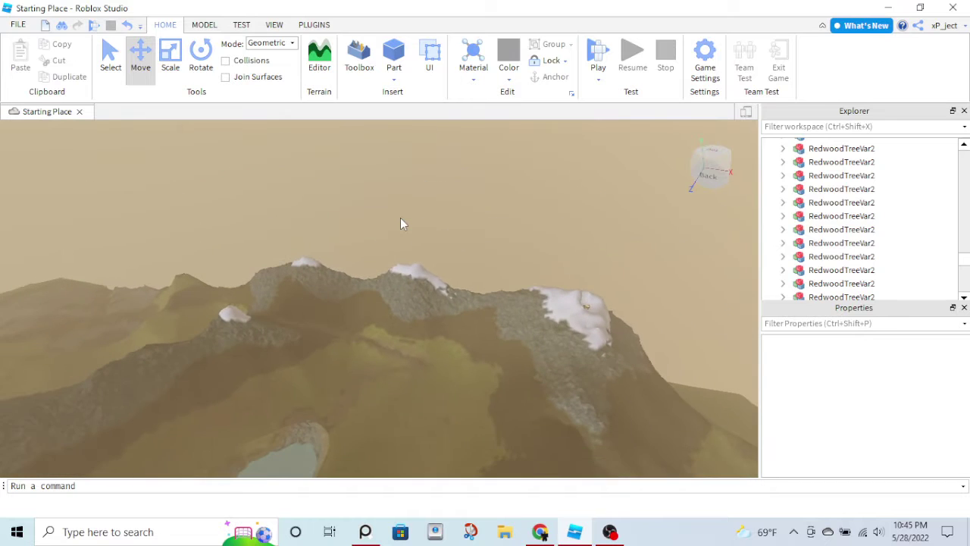
# Open a second Roblox Studio window.
pyautogui.click(587, 526)
pyautogui.rightClick(581, 526)
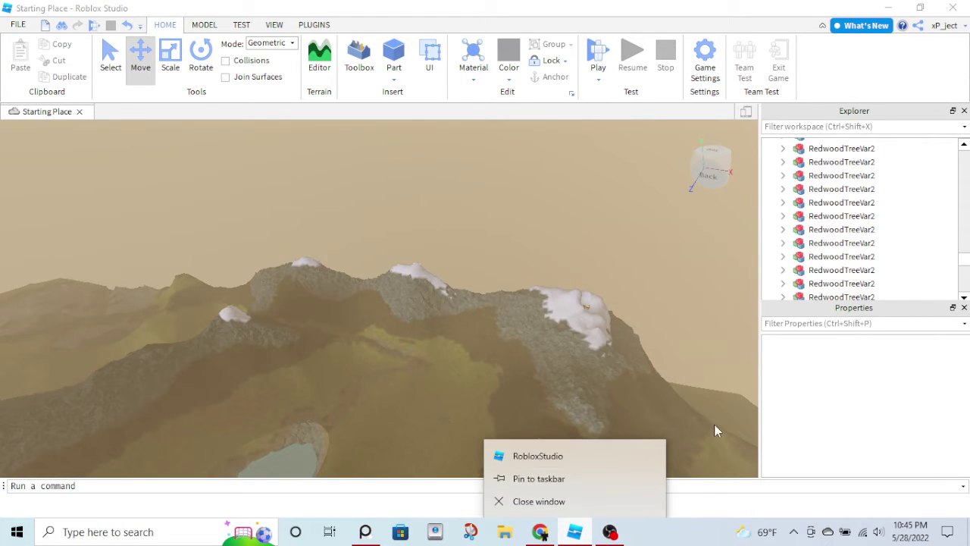
pyautogui.click(586, 456)
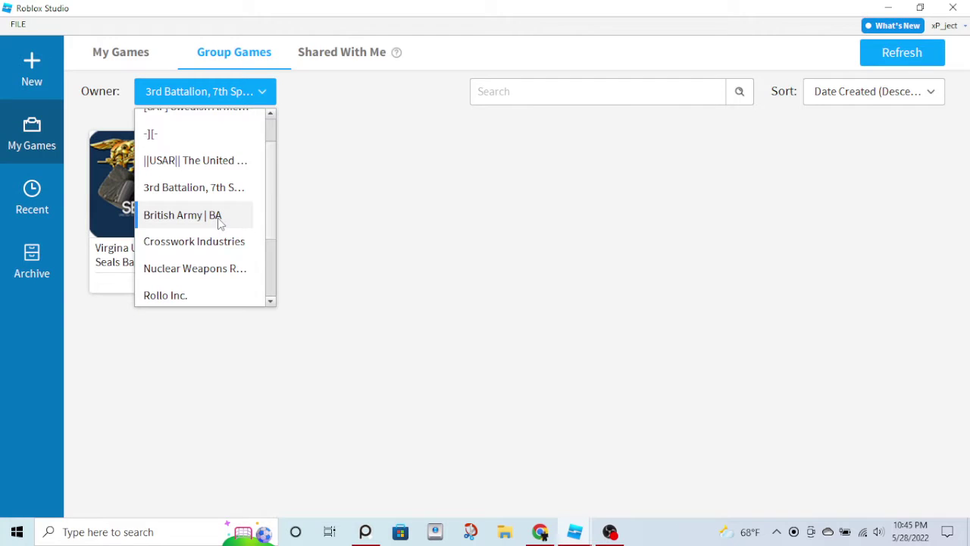
# Browse the group games of the United States Marine Corps and Nuclear Weapons groups.
pyautogui.scroll(-2, 218, 217)
pyautogui.click(214, 264)
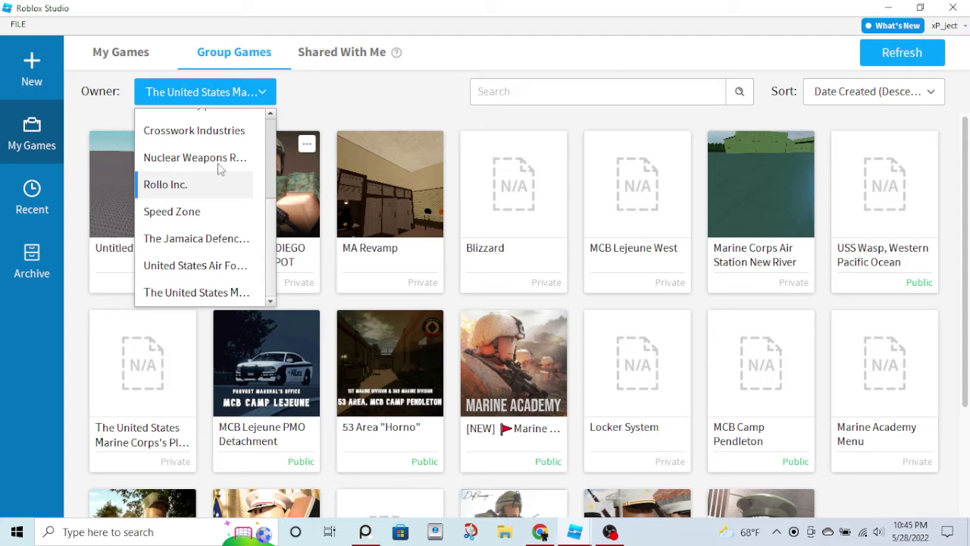
pyautogui.click(217, 162)
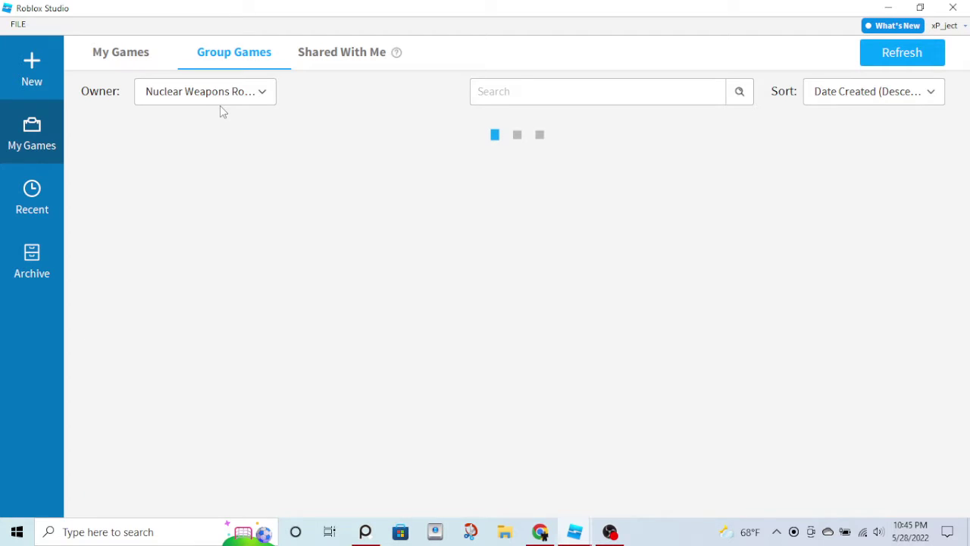
pyautogui.click(220, 97)
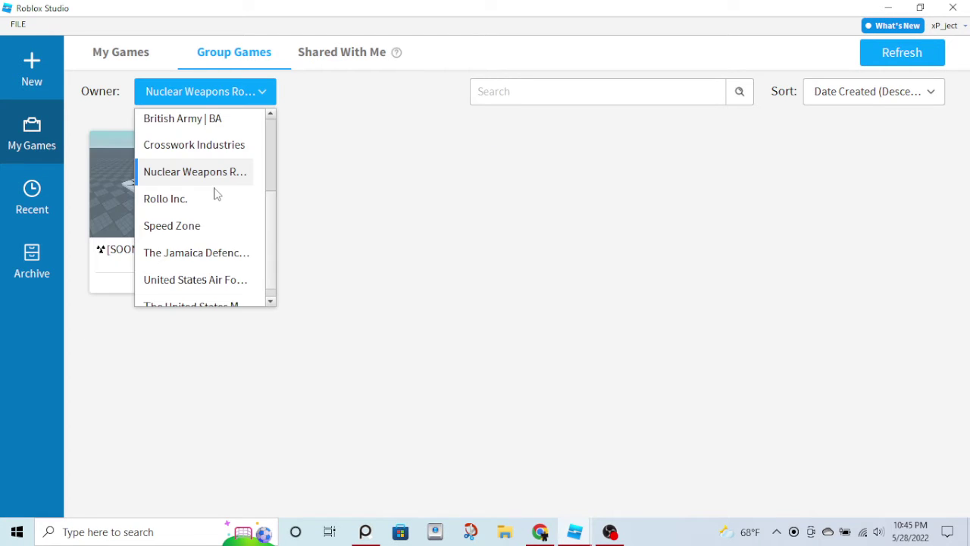
pyautogui.scroll(2, 216, 196)
# Create a new place from the Baseplate template and insert the PBR forest pack from the recent models.
pyautogui.click(31, 64)
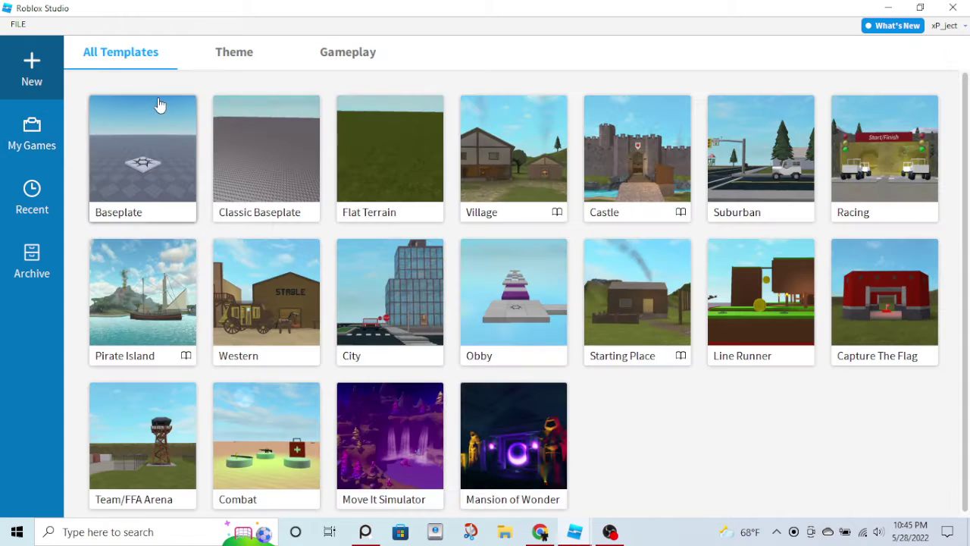
pyautogui.click(159, 150)
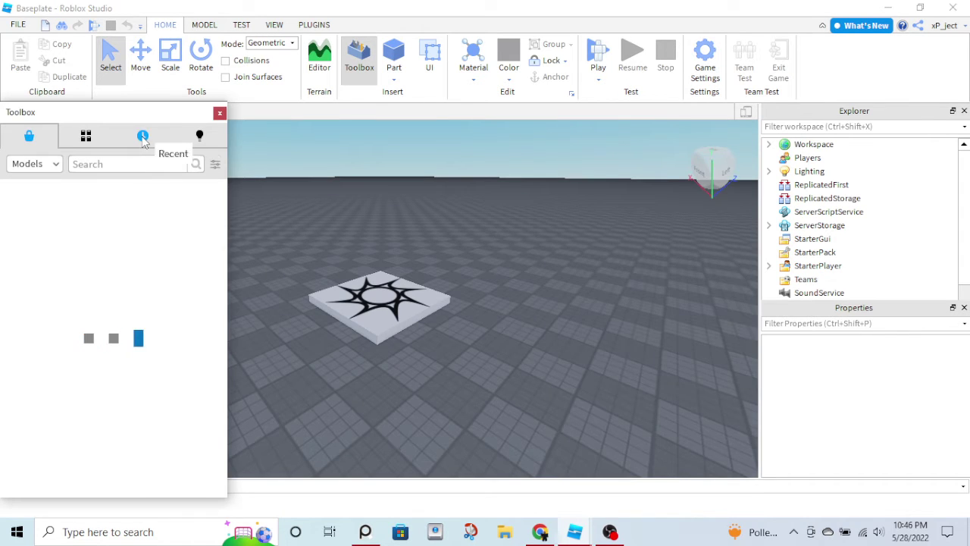
pyautogui.click(142, 139)
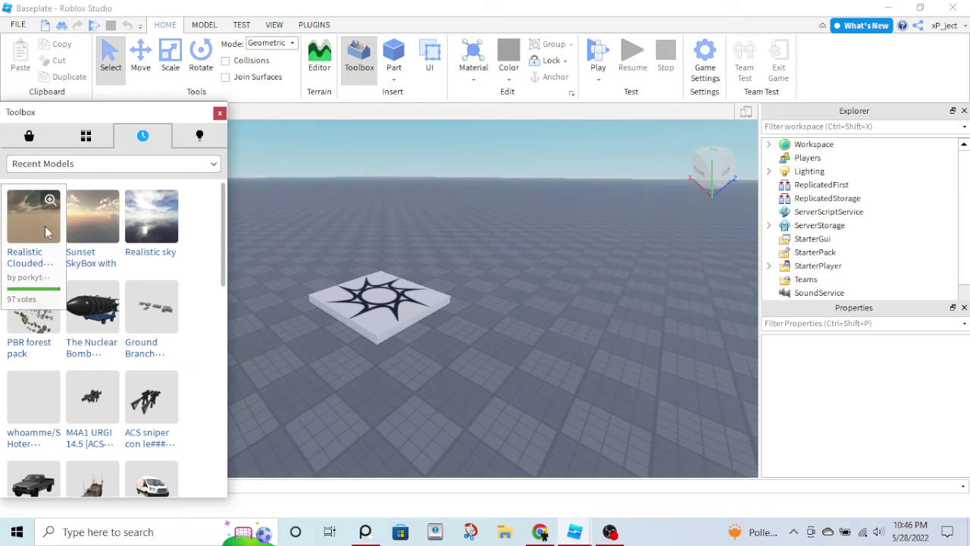
pyautogui.scroll(-3, 409, 336)
pyautogui.scroll(-3, 409, 341)
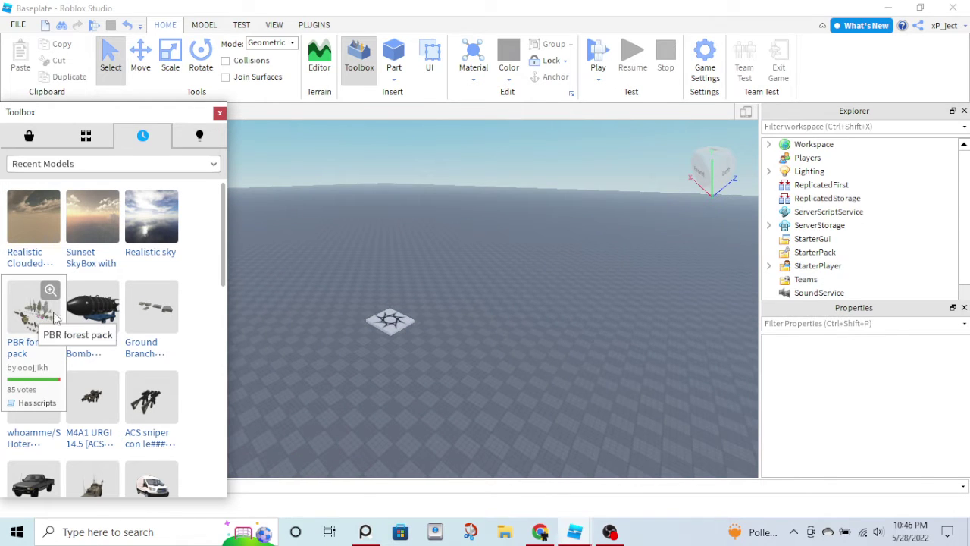
pyautogui.moveTo(494, 331); pyautogui.dragTo(487, 331, button='right')
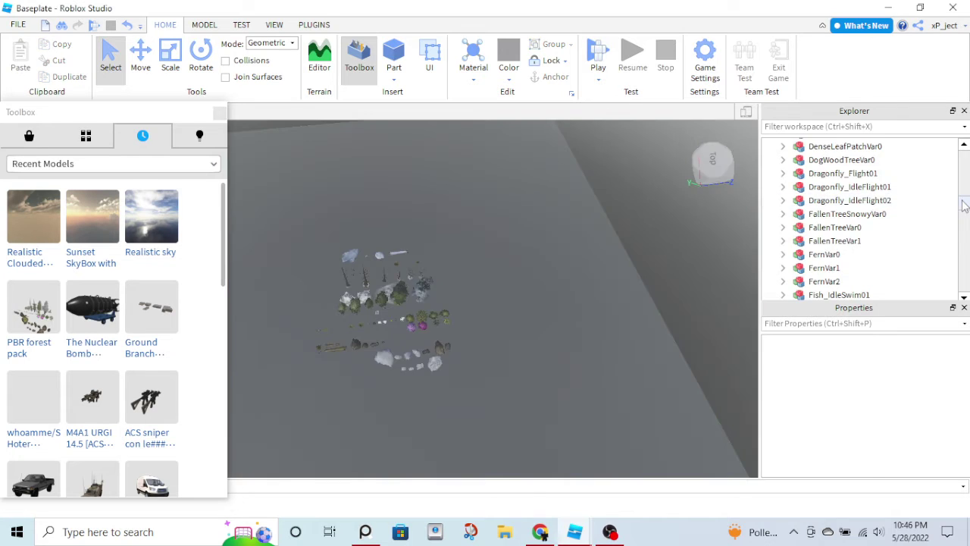
pyautogui.moveTo(965, 204); pyautogui.dragTo(965, 199)
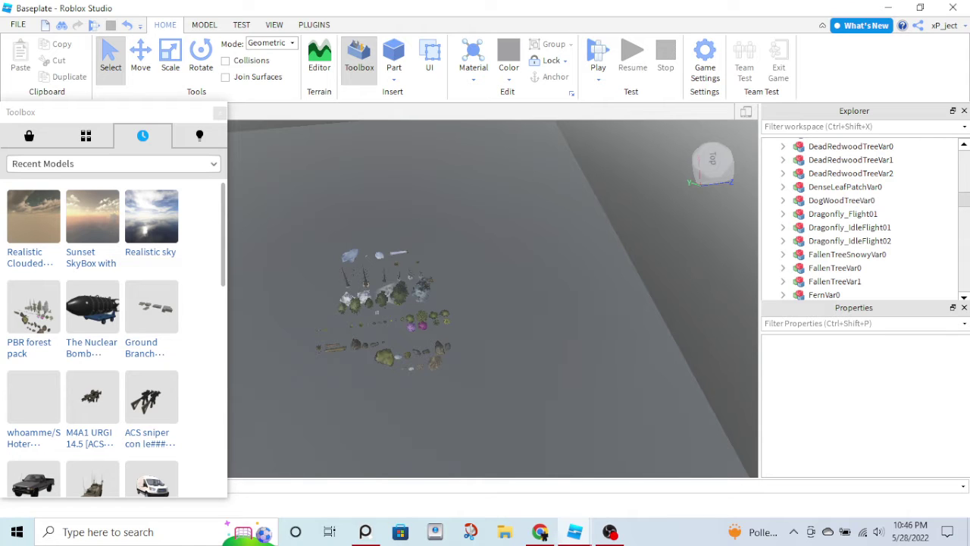
# Delete the Atmosphere, Sky, Bloom, DepthOfField and SunRays objects from Lighting.
pyautogui.scroll(10, 823, 196)
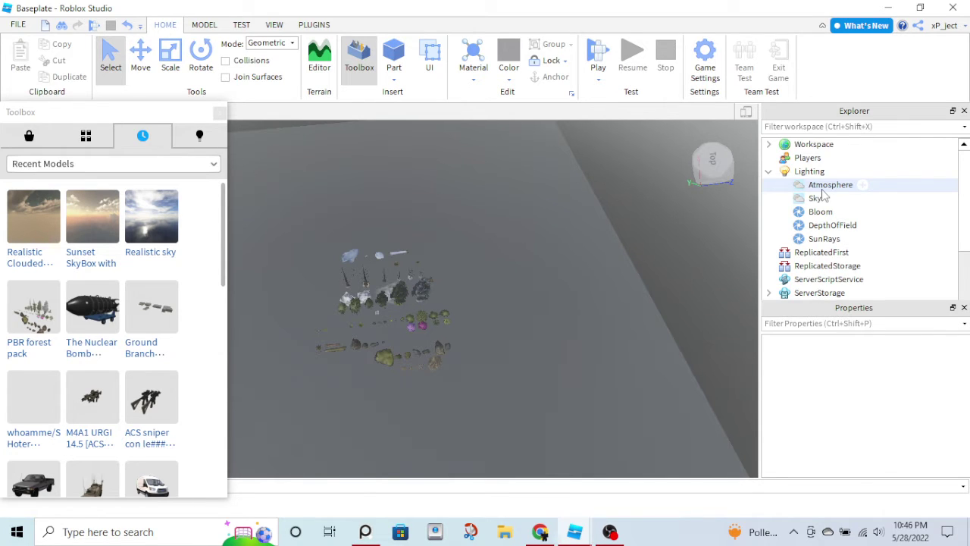
pyautogui.keyDown('shift'); pyautogui.click(817, 189); pyautogui.keyUp('shift')
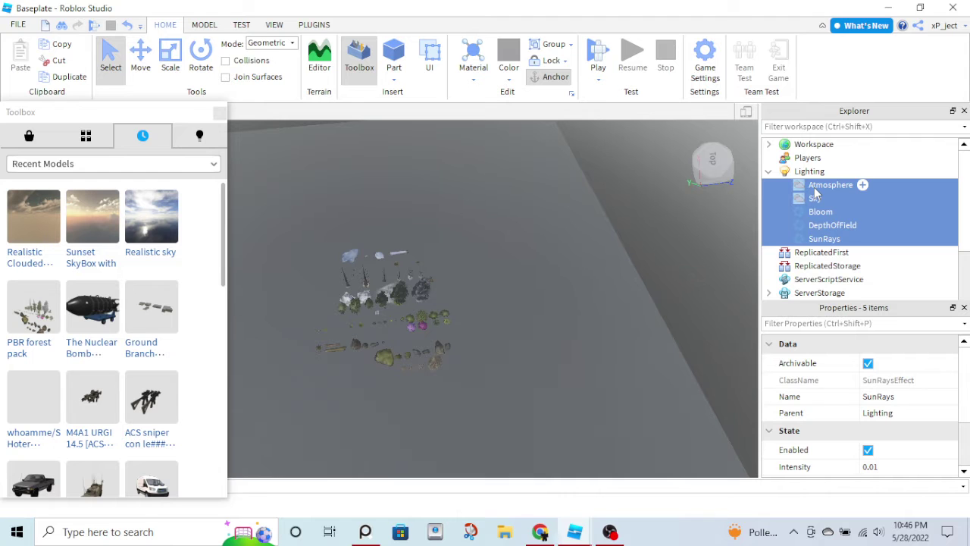
pyautogui.press('Delete')
pyautogui.scroll(4, 482, 349)
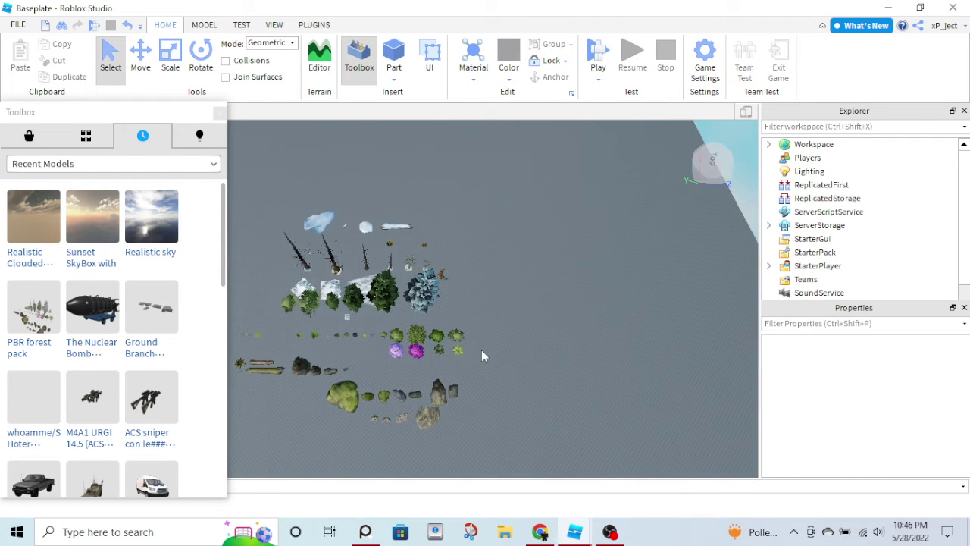
# Look over the forest pack's trees, bushes and rocks up close, selecting the flower bush and a mossy boulder.
pyautogui.moveTo(482, 350); pyautogui.dragTo(412, 311, button='right')
pyautogui.scroll(6, 412, 312)
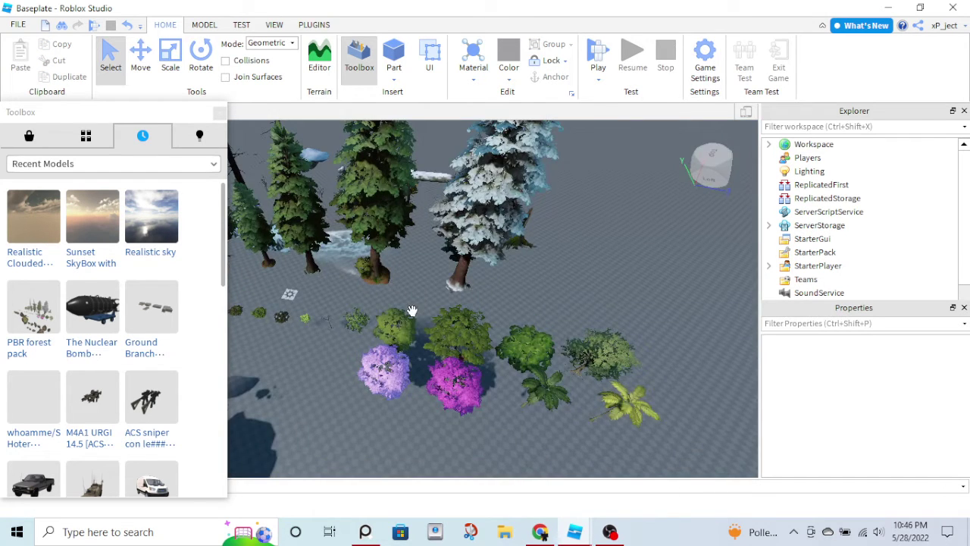
pyautogui.scroll(10, 413, 312)
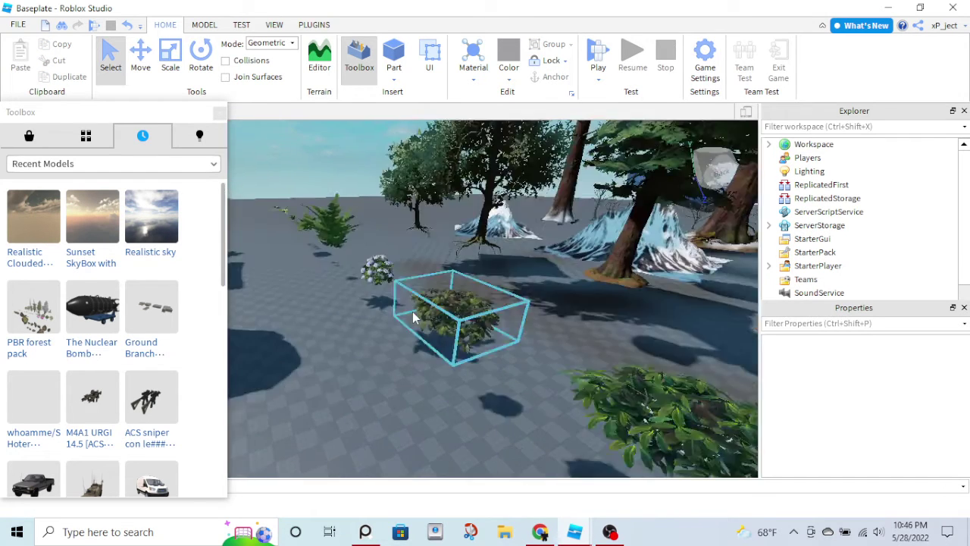
pyautogui.click(412, 312)
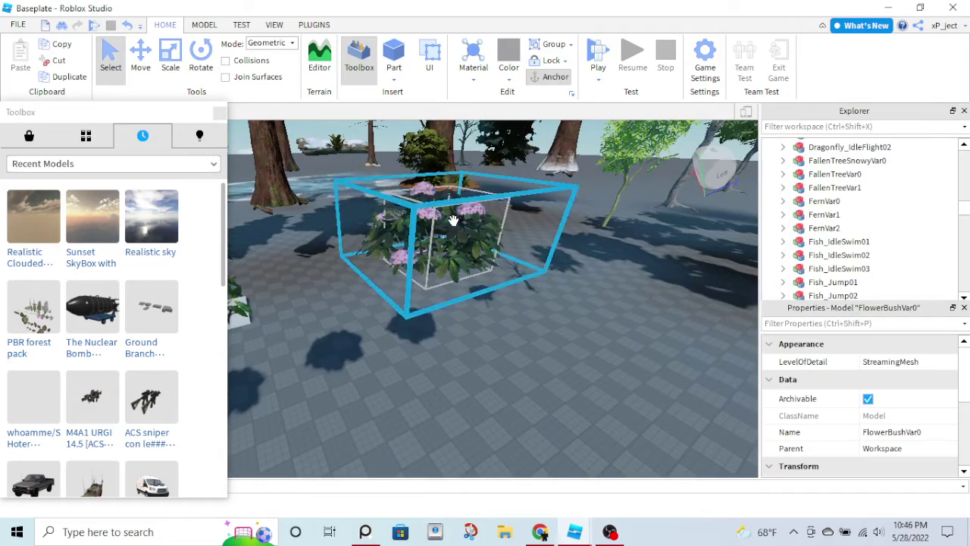
pyautogui.moveTo(412, 312); pyautogui.dragTo(455, 226, button='right')
pyautogui.scroll(5, 453, 220)
pyautogui.scroll(5, 454, 221)
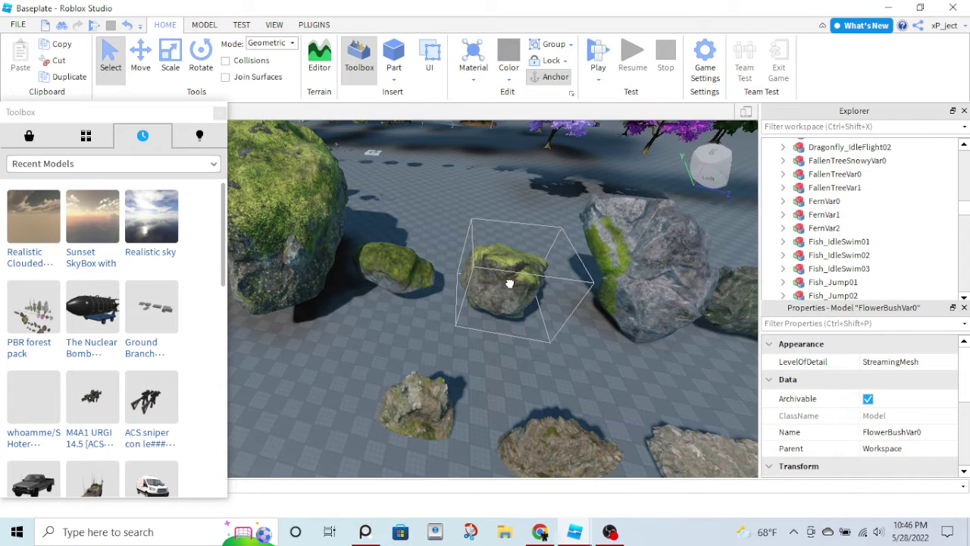
pyautogui.click(509, 282)
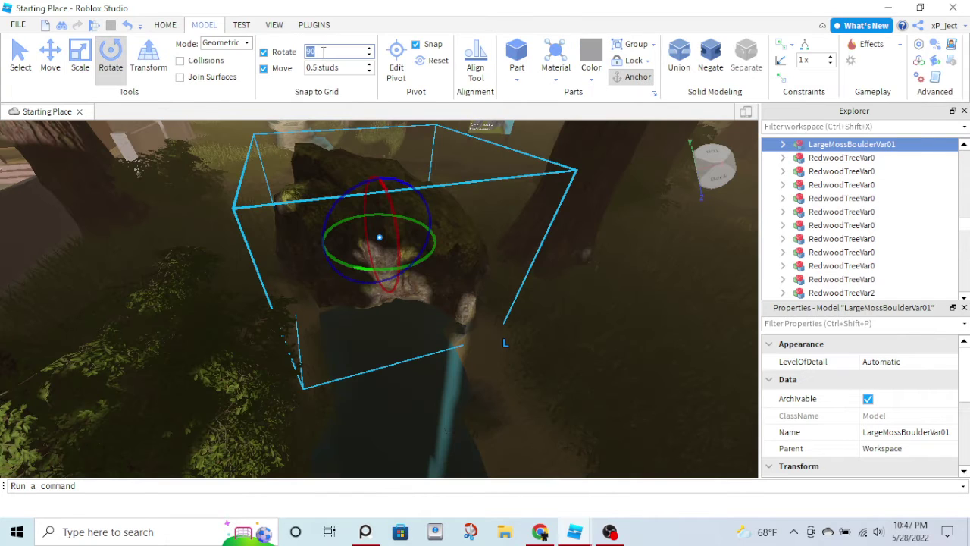
# Set the rotation snap increment to 25 degrees for the large mossy boulder.
pyautogui.write('2')
pyautogui.write('5')
pyautogui.press('Return')
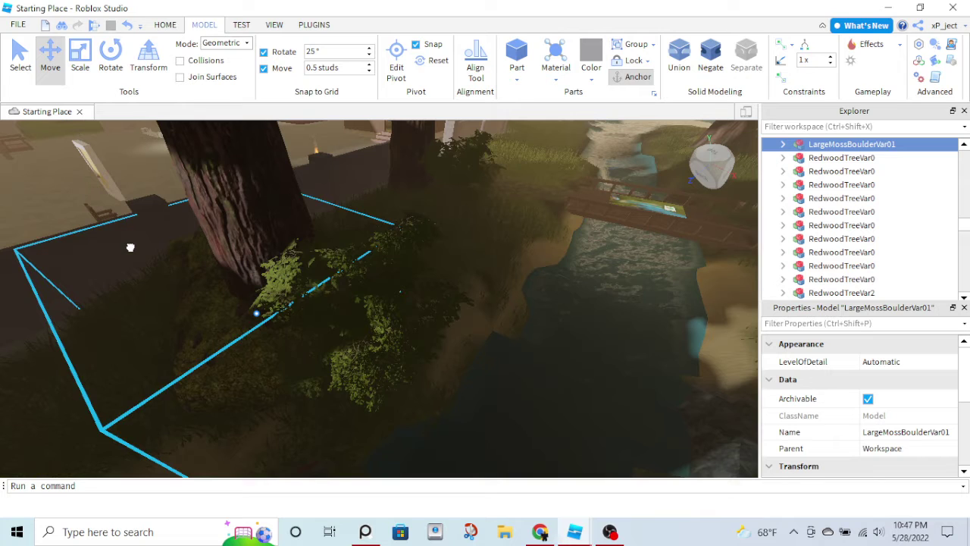
# Position the two large mossy boulders and the flower bush along the riverbank beside the redwoods.
pyautogui.moveTo(131, 247); pyautogui.dragTo(373, 287)
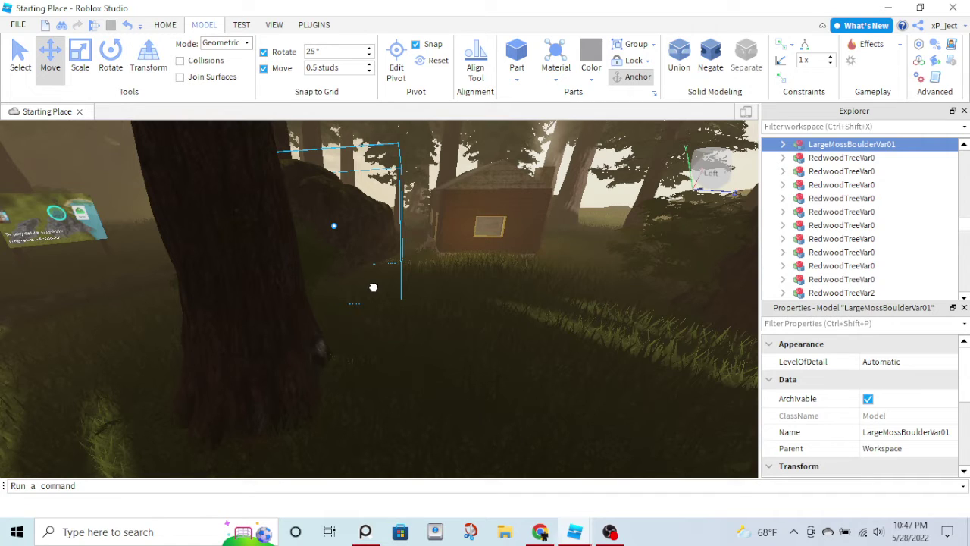
pyautogui.hotkey('ctrl', '4')
pyautogui.press('f')
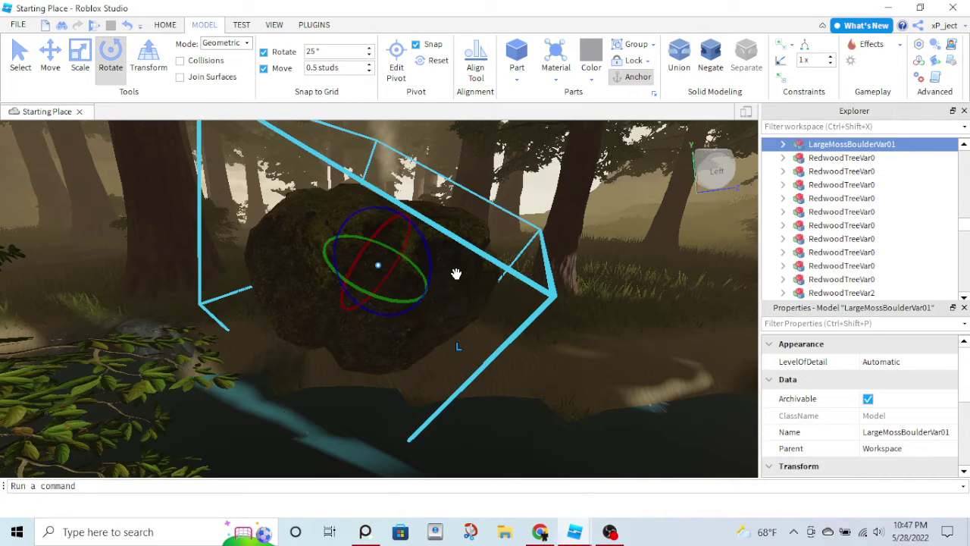
pyautogui.moveTo(456, 273); pyautogui.dragTo(147, 160, button='right')
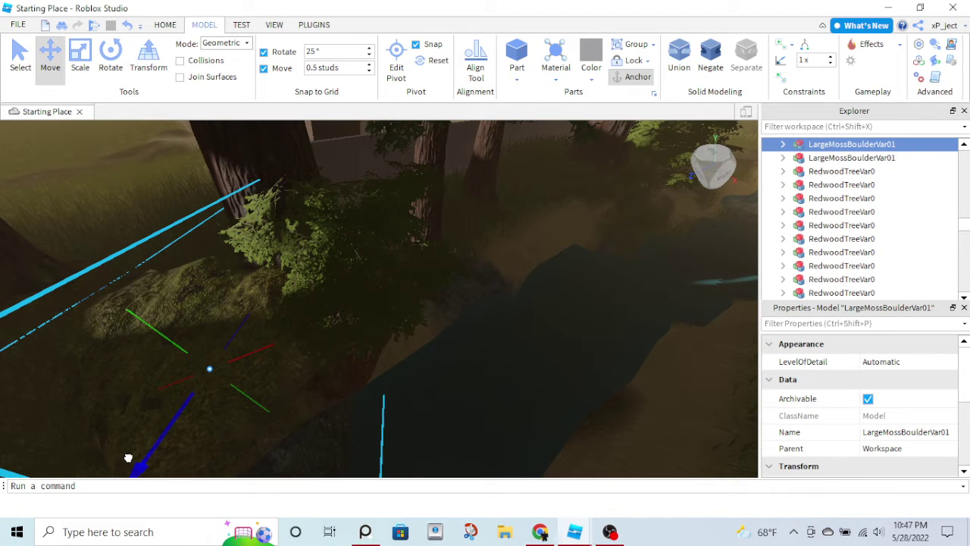
pyautogui.moveTo(174, 265); pyautogui.dragTo(183, 260)
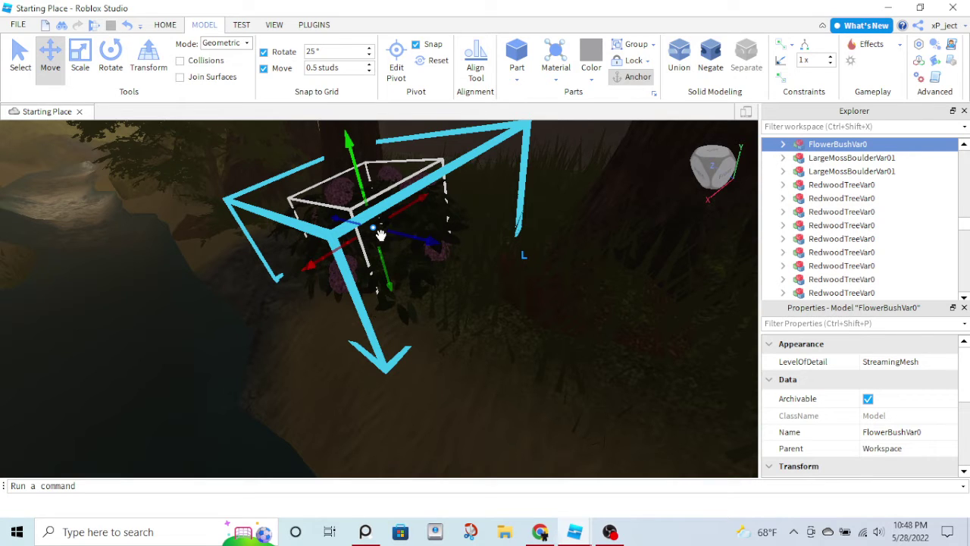
pyautogui.moveTo(349, 337); pyautogui.dragTo(341, 358)
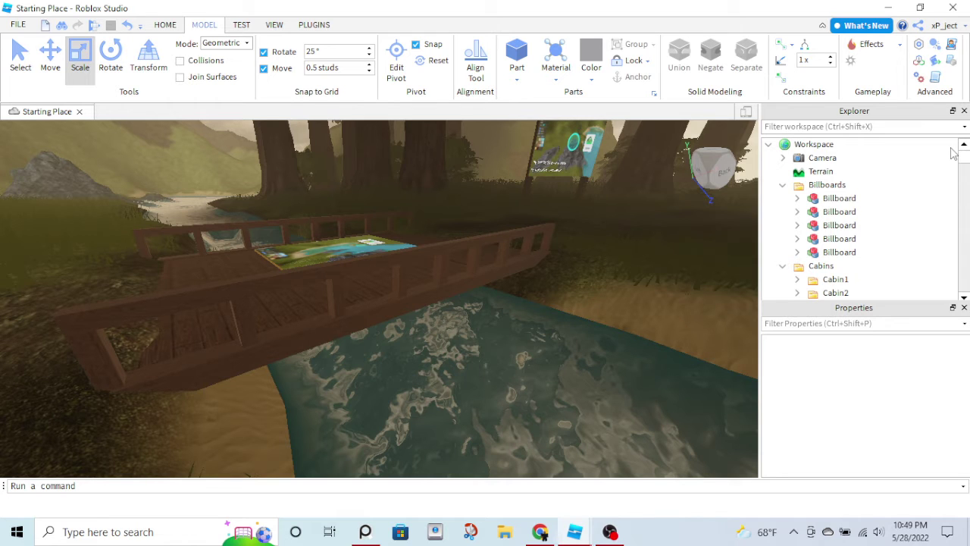
# Select the Terrain object in the Workspace and open its properties.
pyautogui.click(820, 171)
pyautogui.click(881, 447)
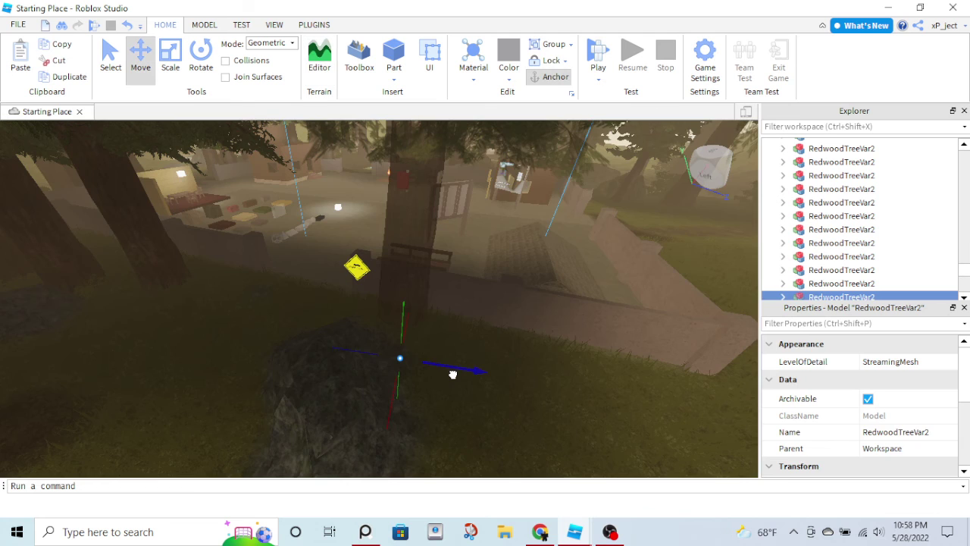
# Move the selected redwood away from the neighbouring trunk, onto the grass beside the dark rock near the camp wall.
pyautogui.moveTo(453, 374); pyautogui.dragTo(540, 418)
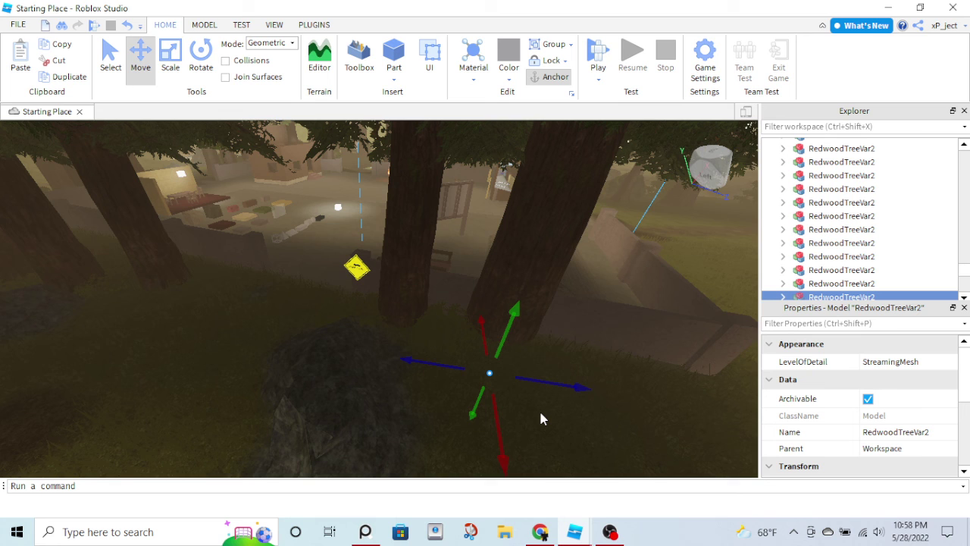
pyautogui.moveTo(541, 419); pyautogui.dragTo(189, 371, button='middle')
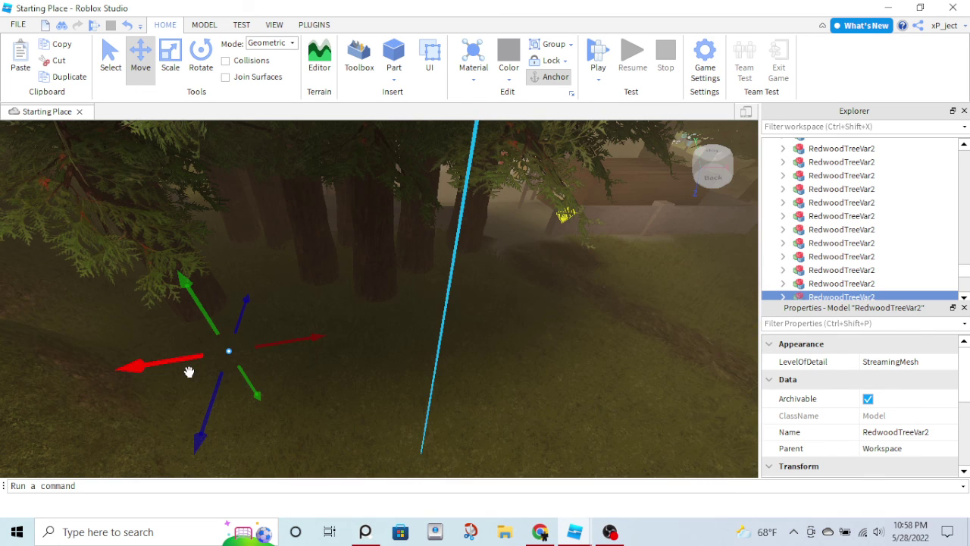